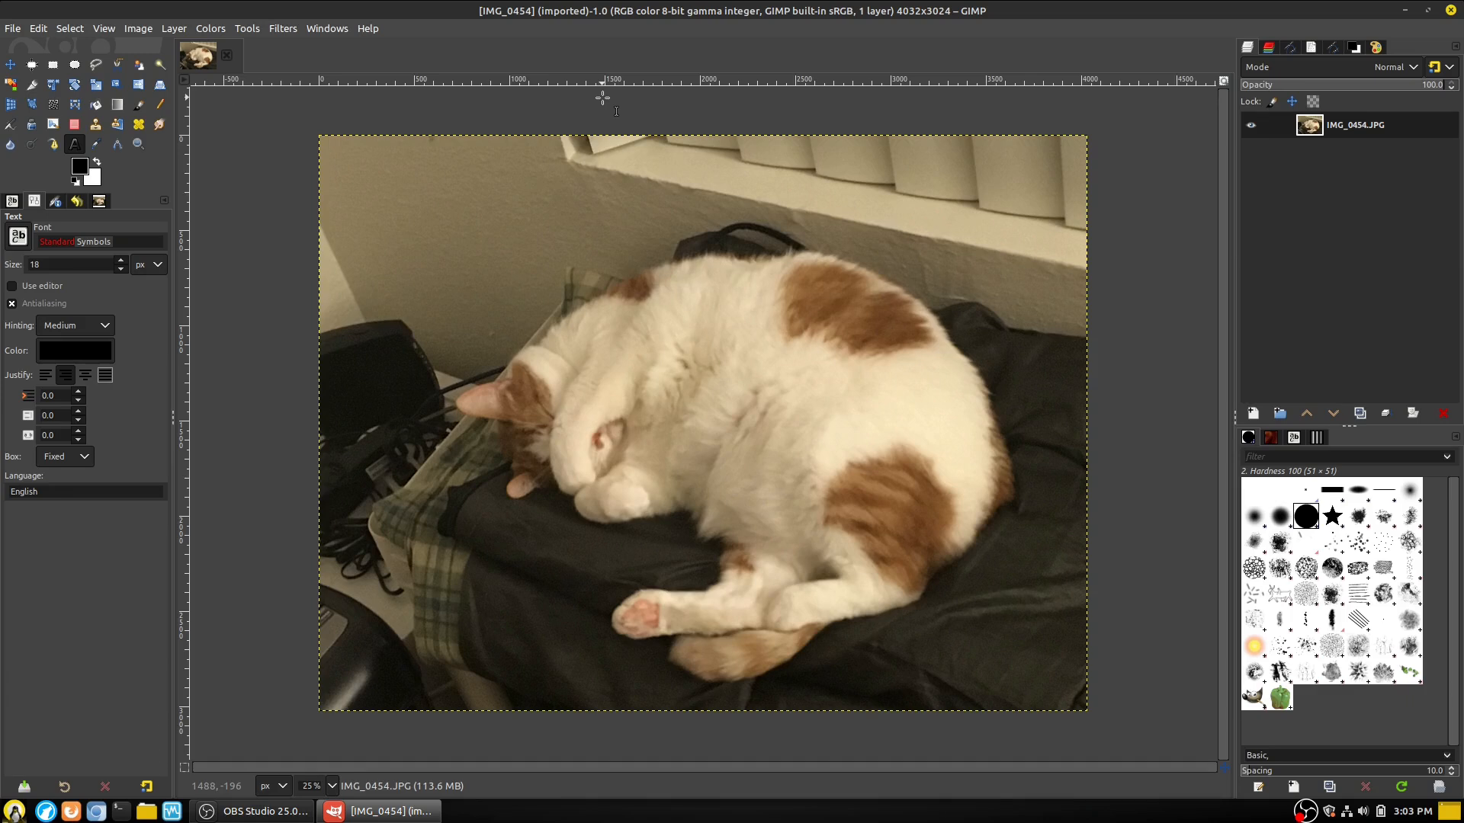
Show the image's path list instead of its layers
left_click(1333, 48)
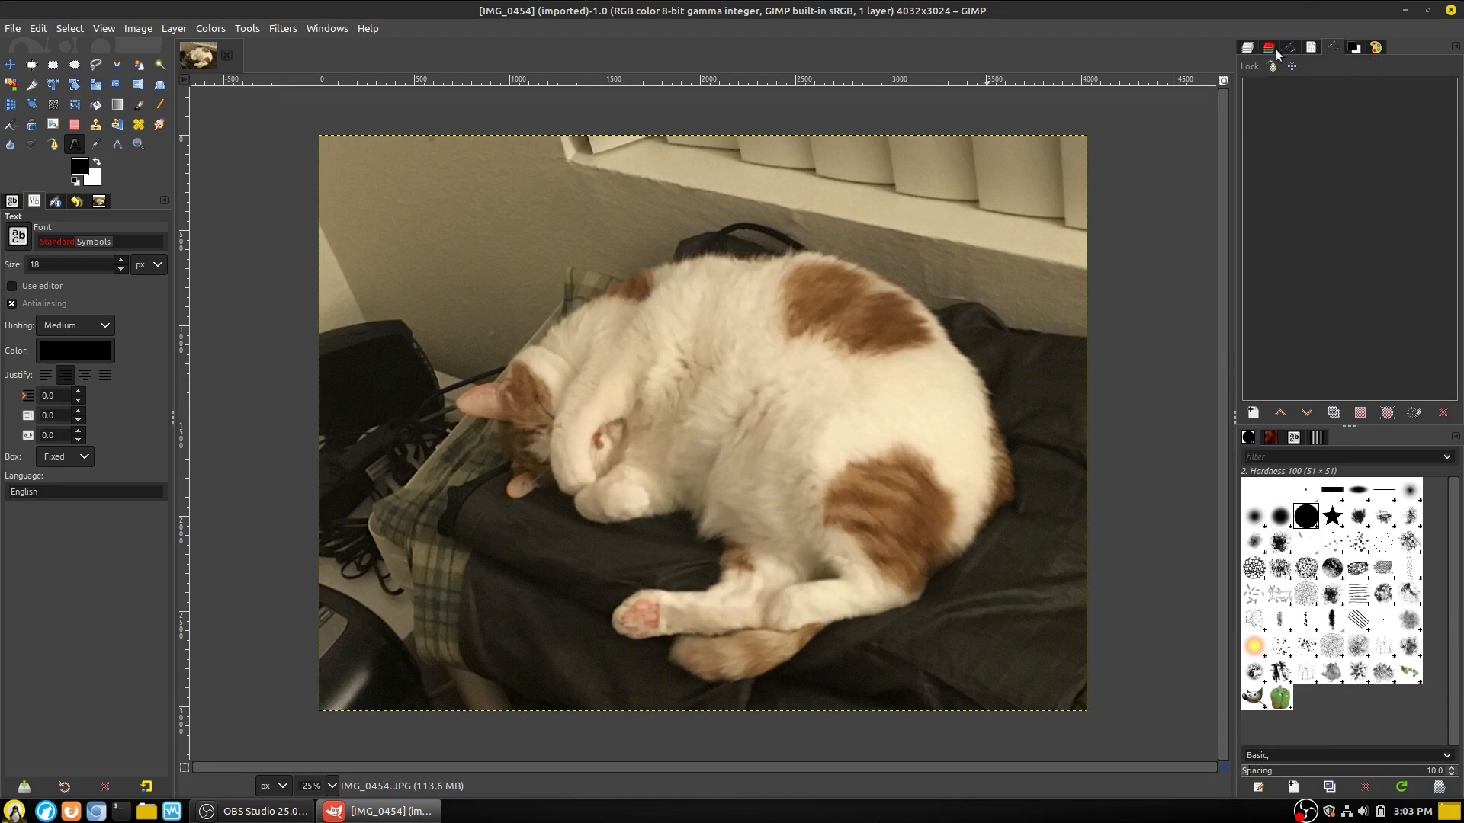
left_click(1248, 48)
left_click(1338, 50)
Select the window ledge's light colour with Select by Color, then reselect it with the threshold set to 0.0
left_click(12, 86)
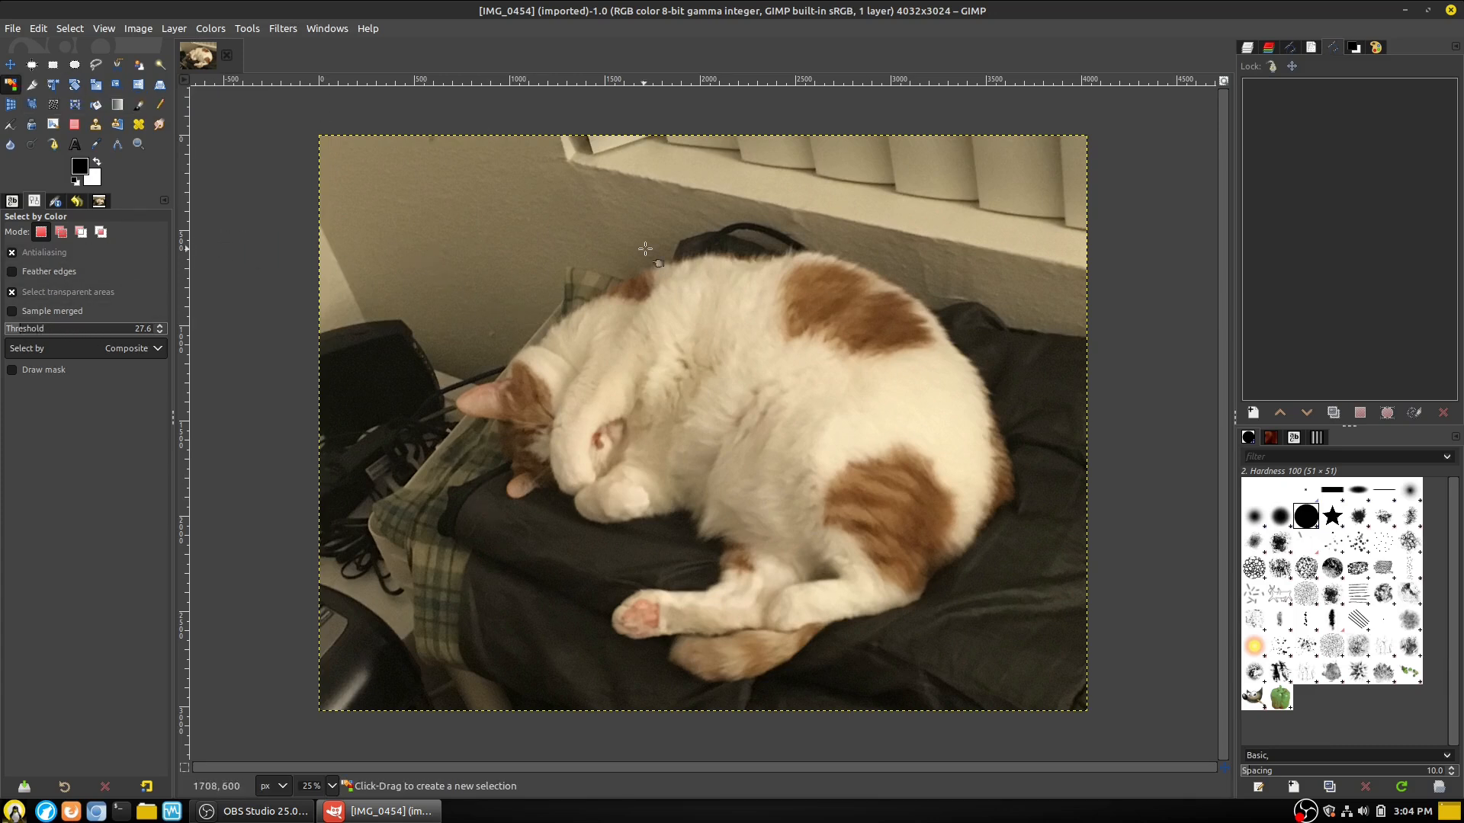
left_click(717, 171)
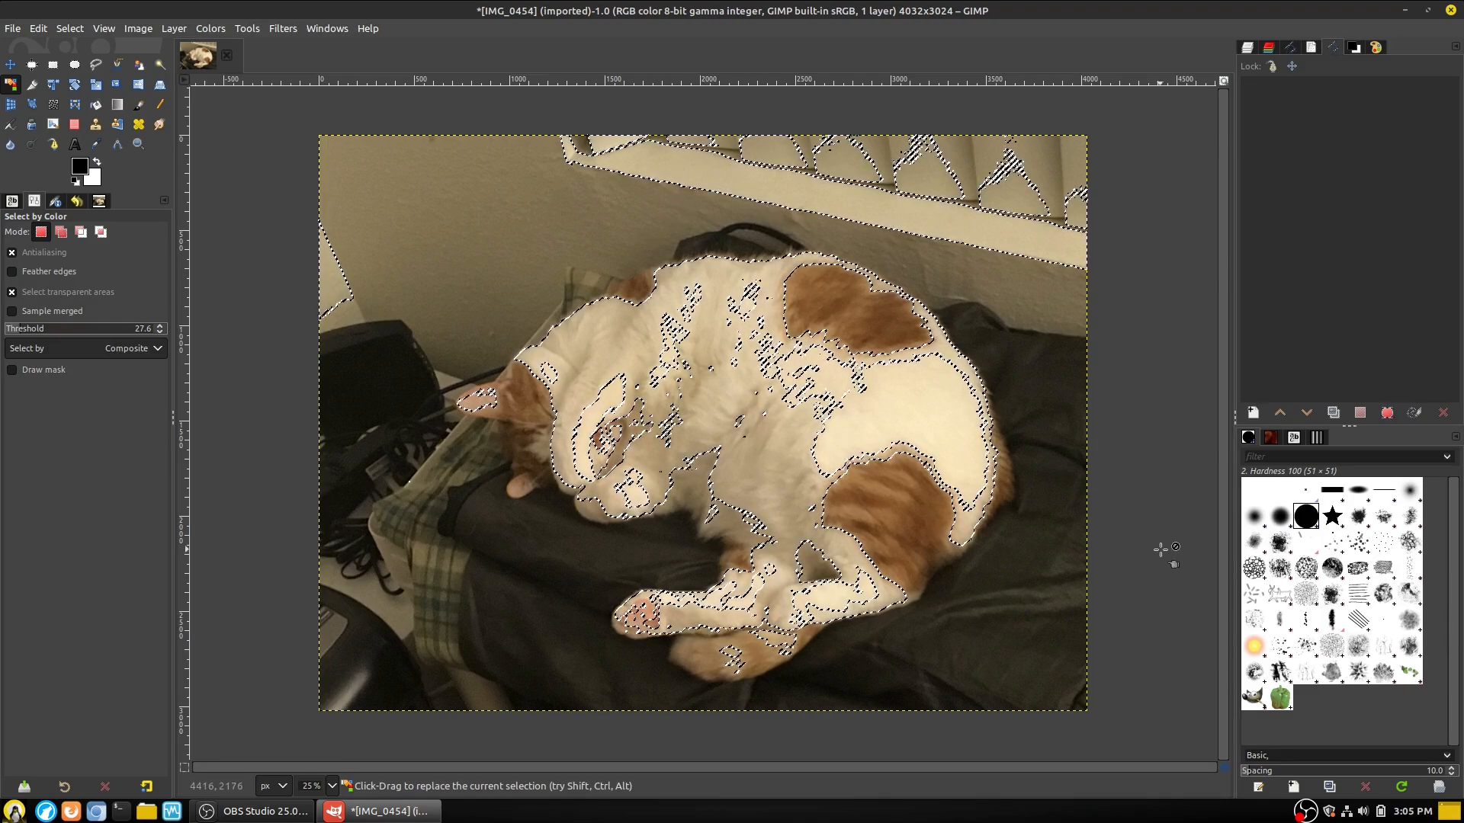
left_click_drag(36, 327, 3, 323)
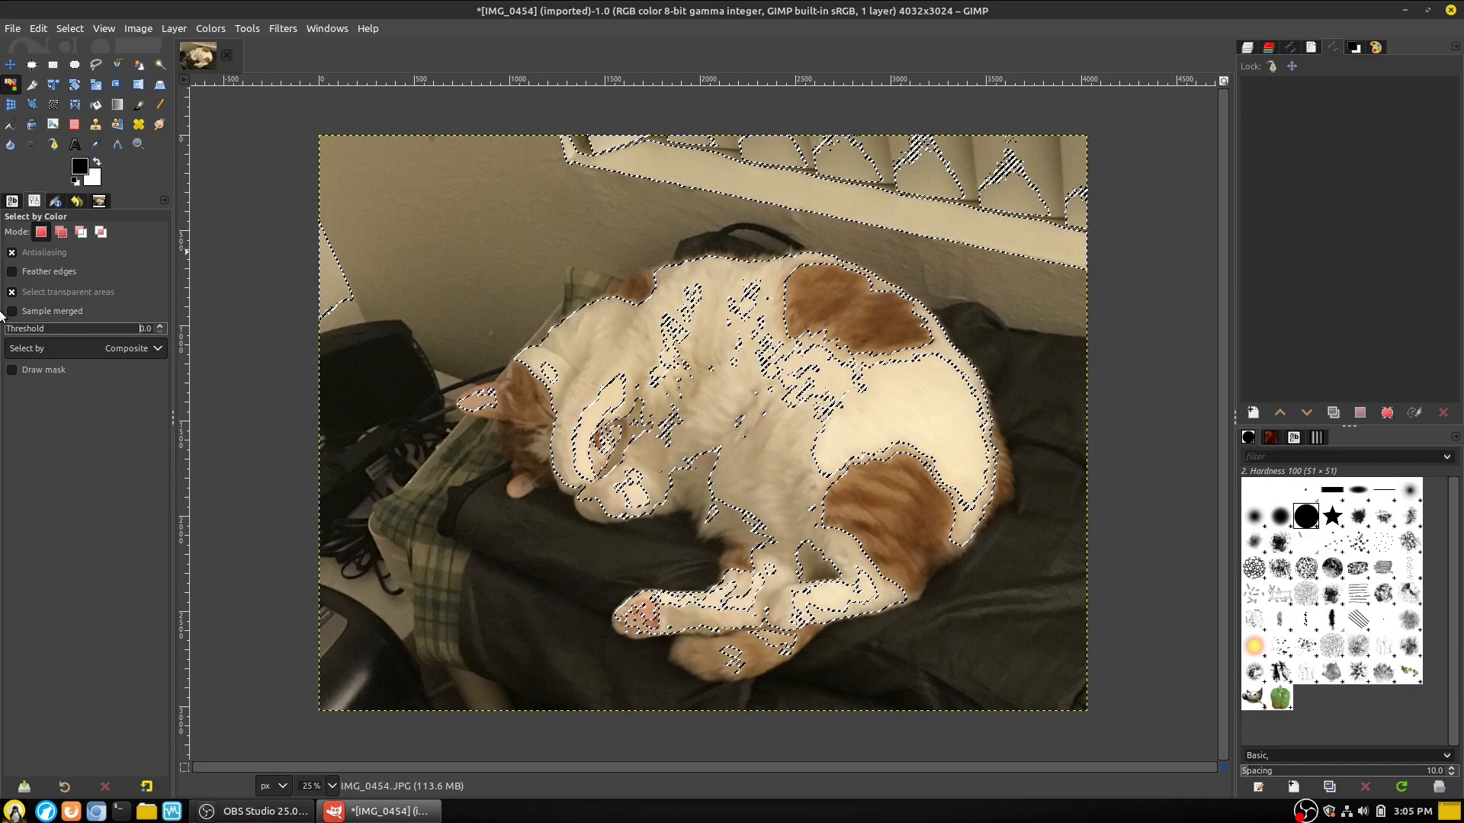
left_click(810, 209)
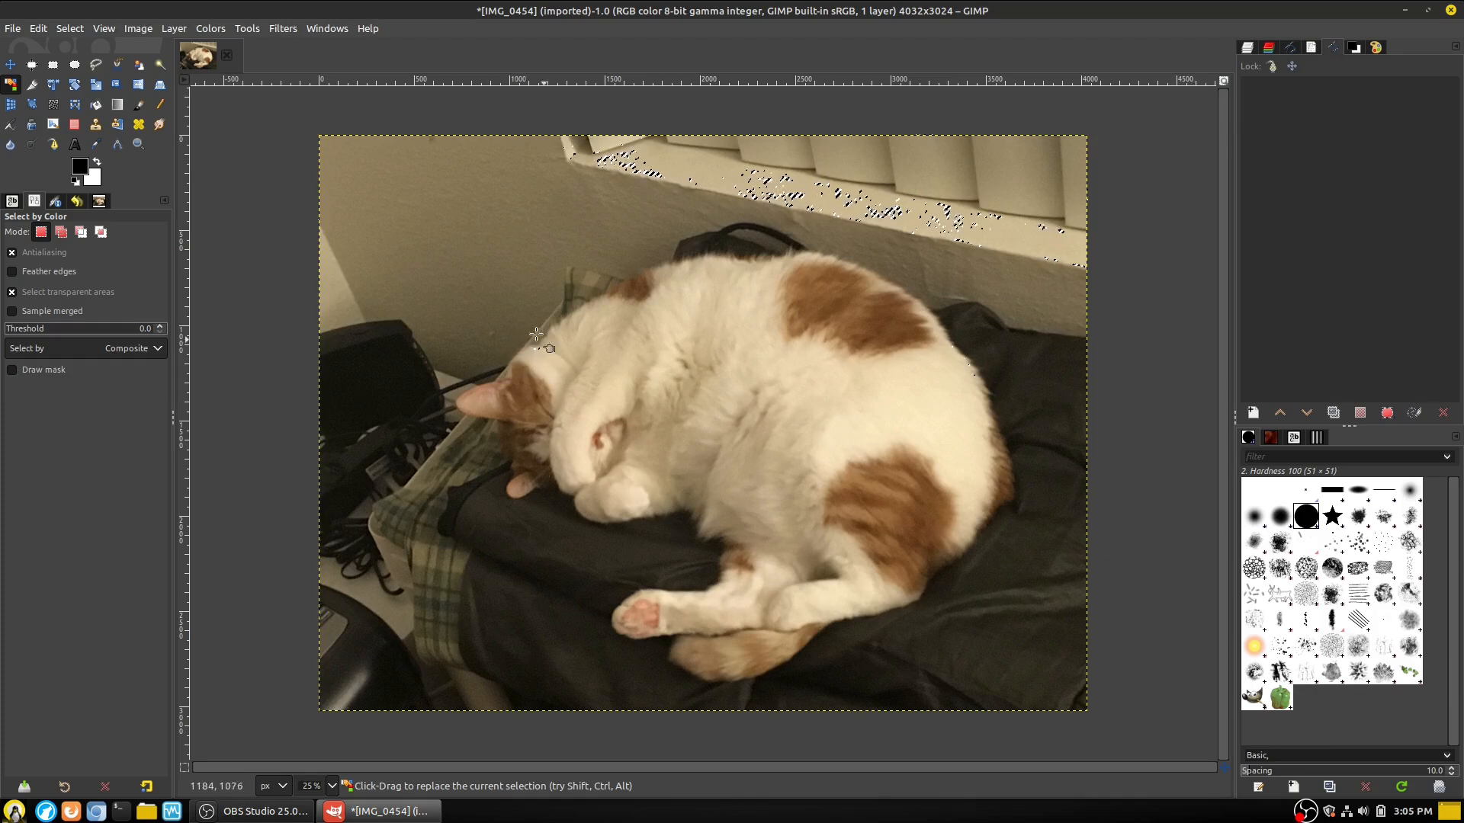
Set the Select by Color threshold to 9.0, keep the Composite criterion, and select the window ledge's colour again
left_click(160, 326)
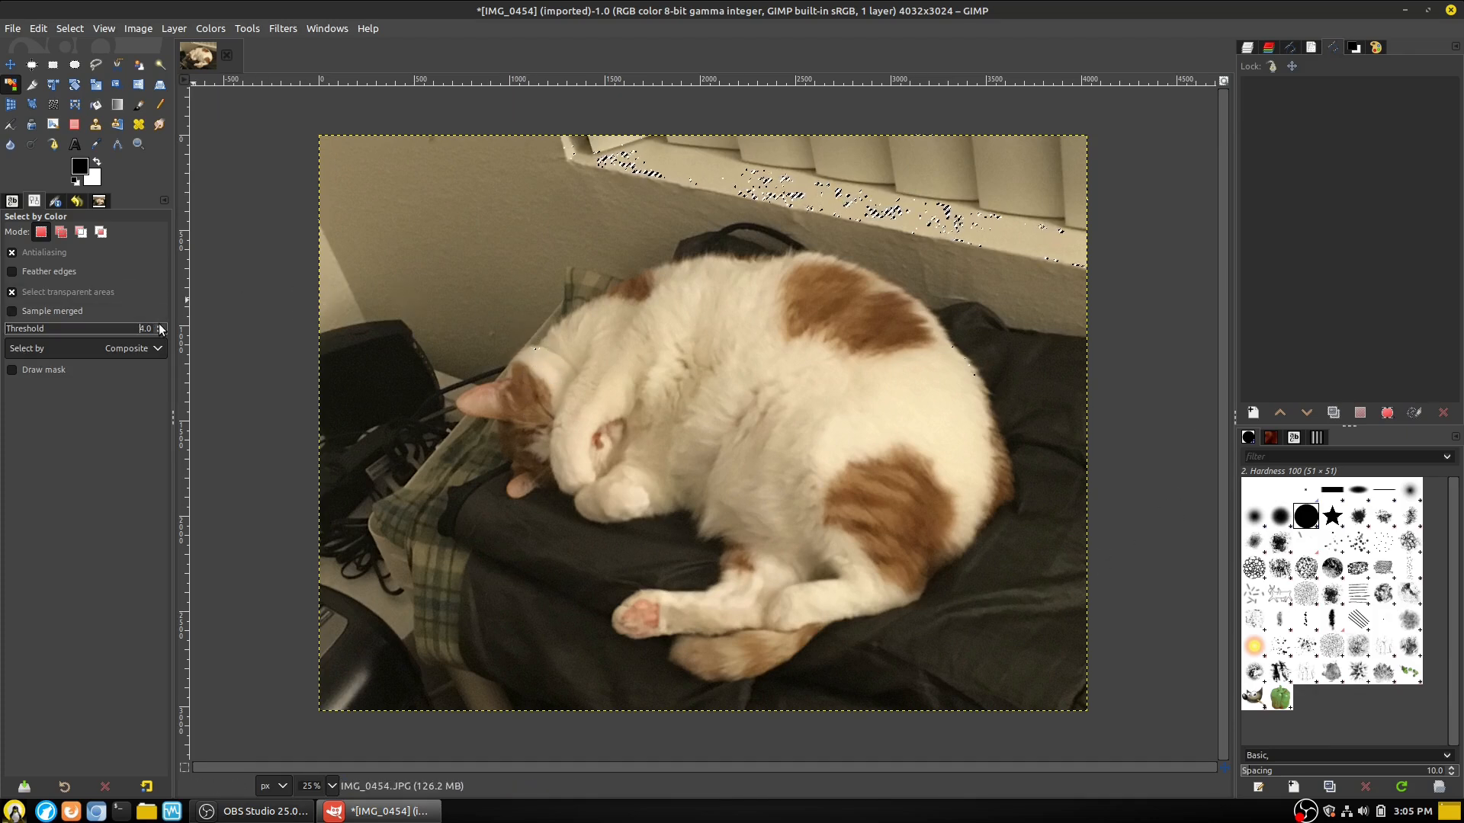
left_click(158, 348)
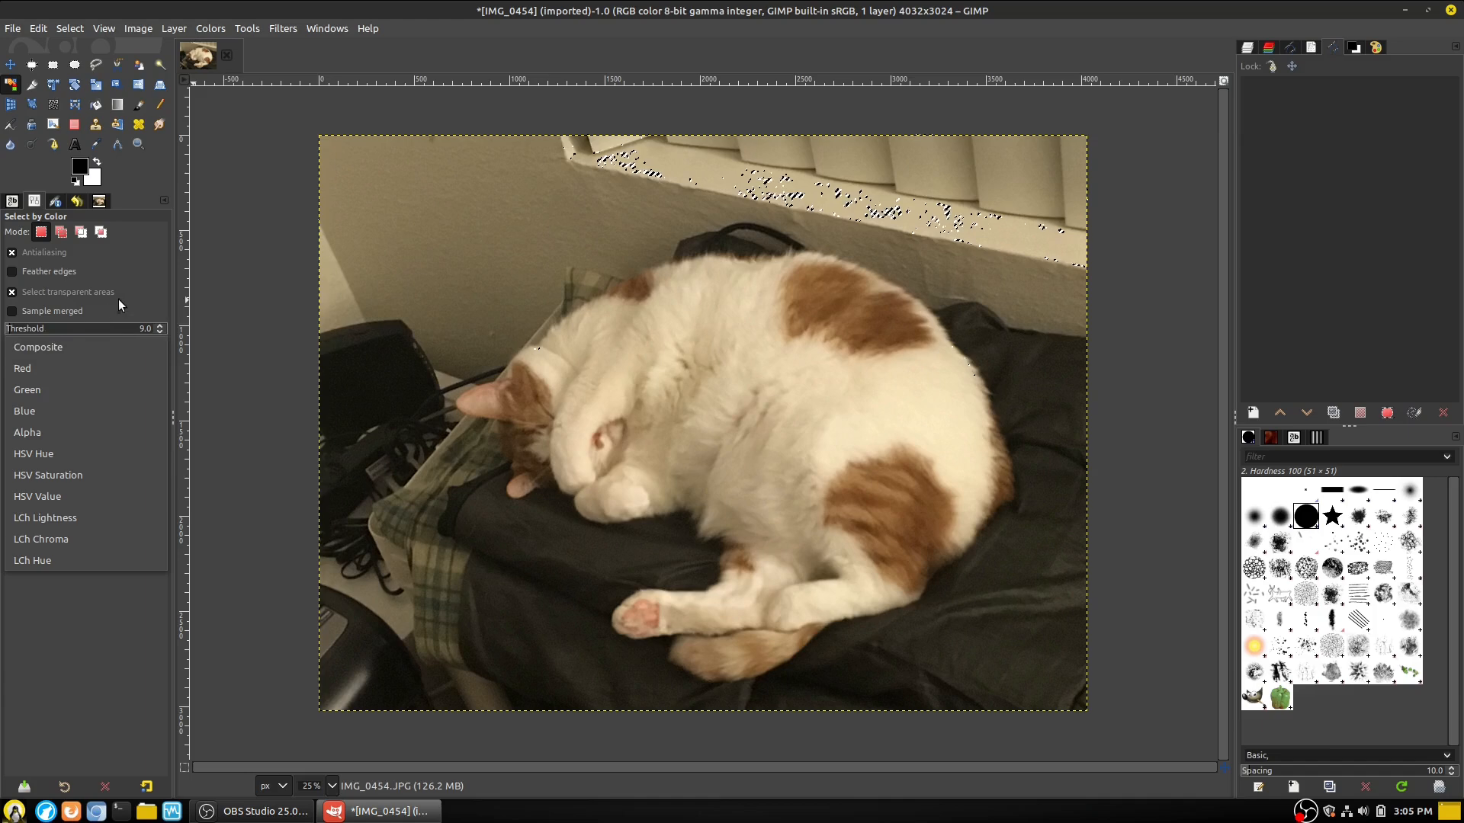
left_click(148, 309)
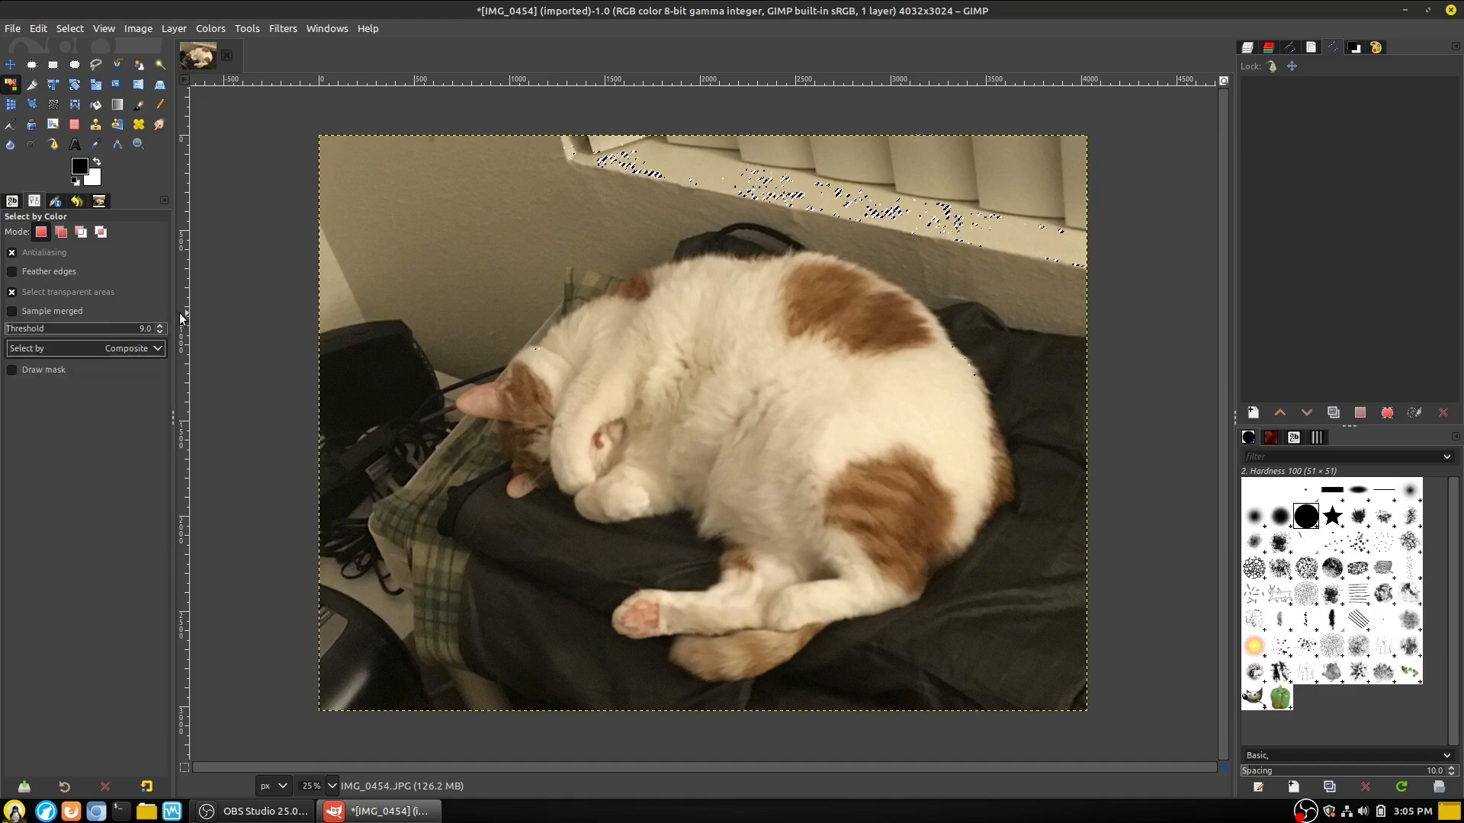
left_click(624, 205)
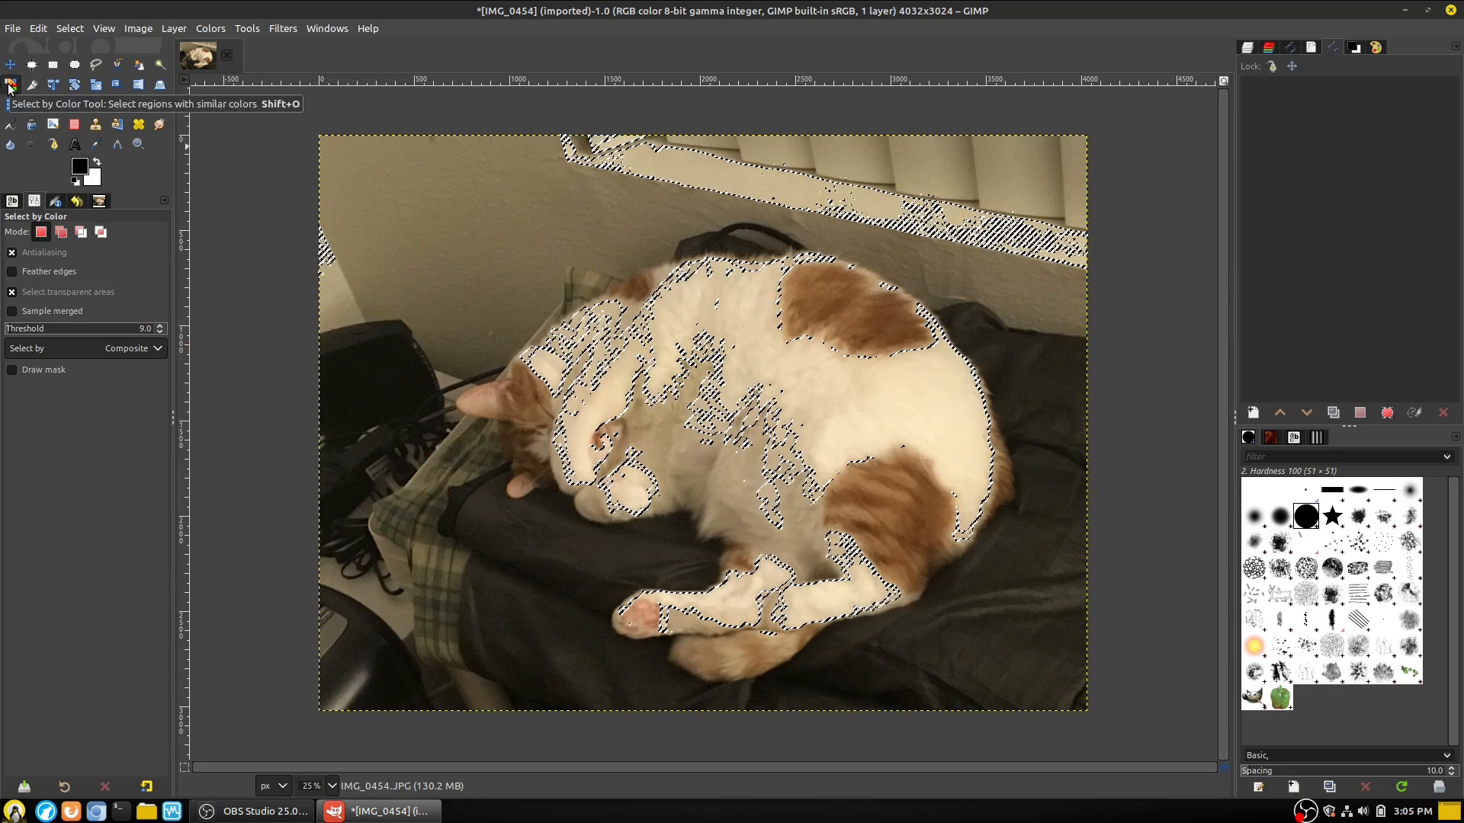
Draw a rectangular selection about 1520 × 1220 px around the cat's head, discard it, and draw a smaller one over the shoulder
left_click(53, 64)
left_click_drag(459, 243, 749, 473)
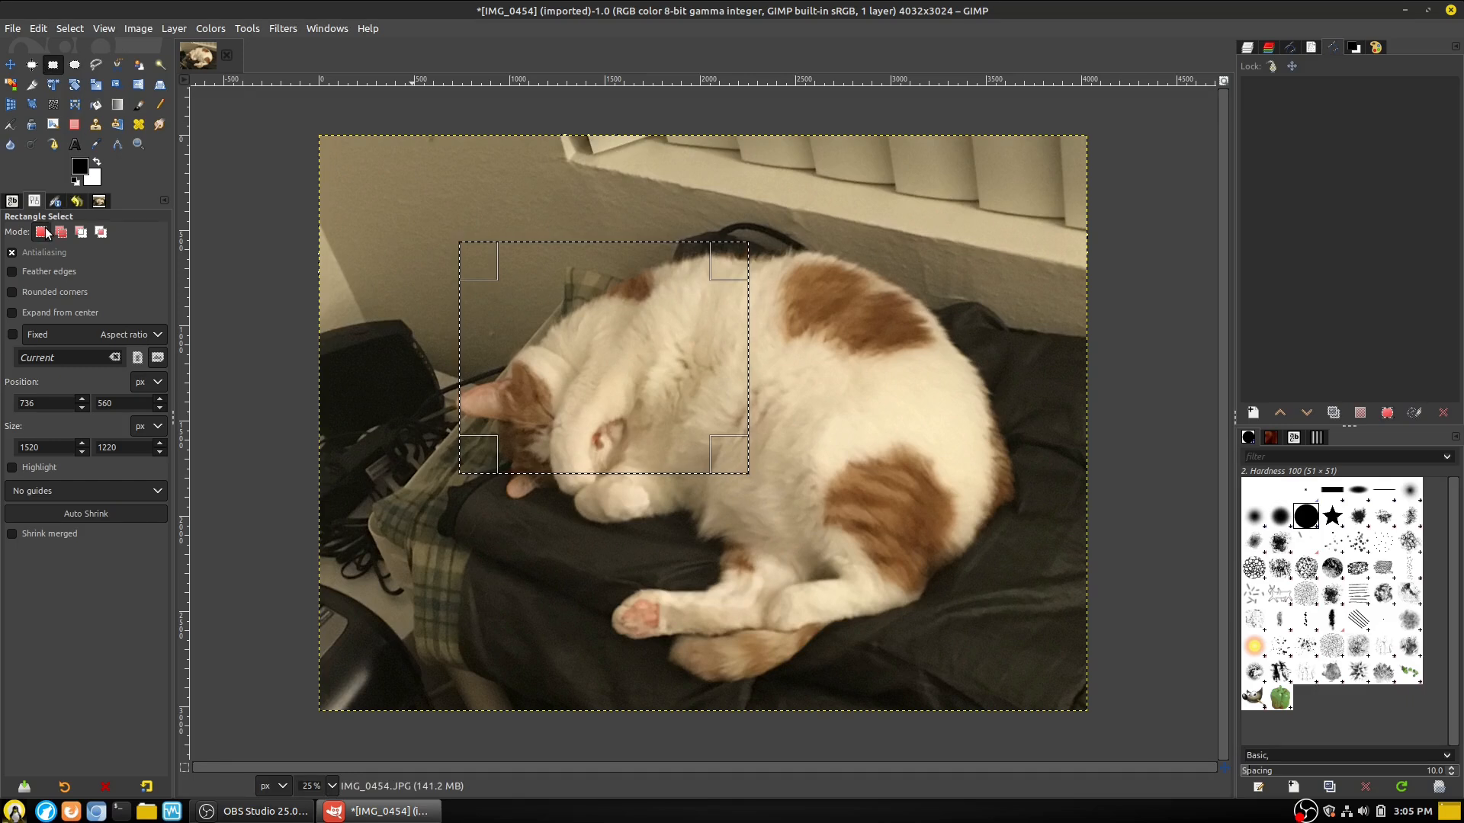
left_click(904, 222)
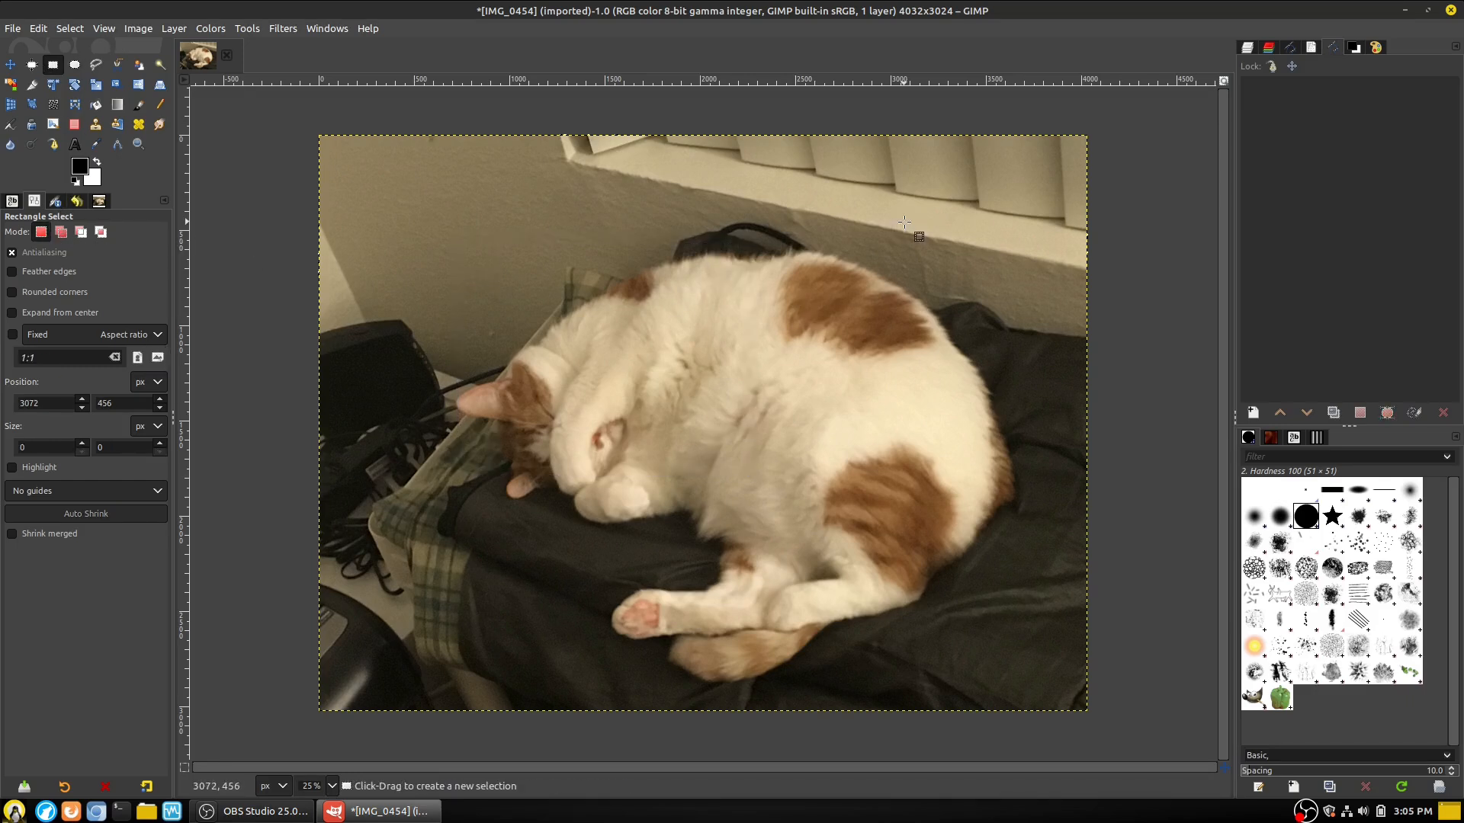
left_click_drag(545, 272, 695, 368)
Try replacing the rectangular selection with the window ledge's colour using Select by Color, then undo it
left_click(10, 85)
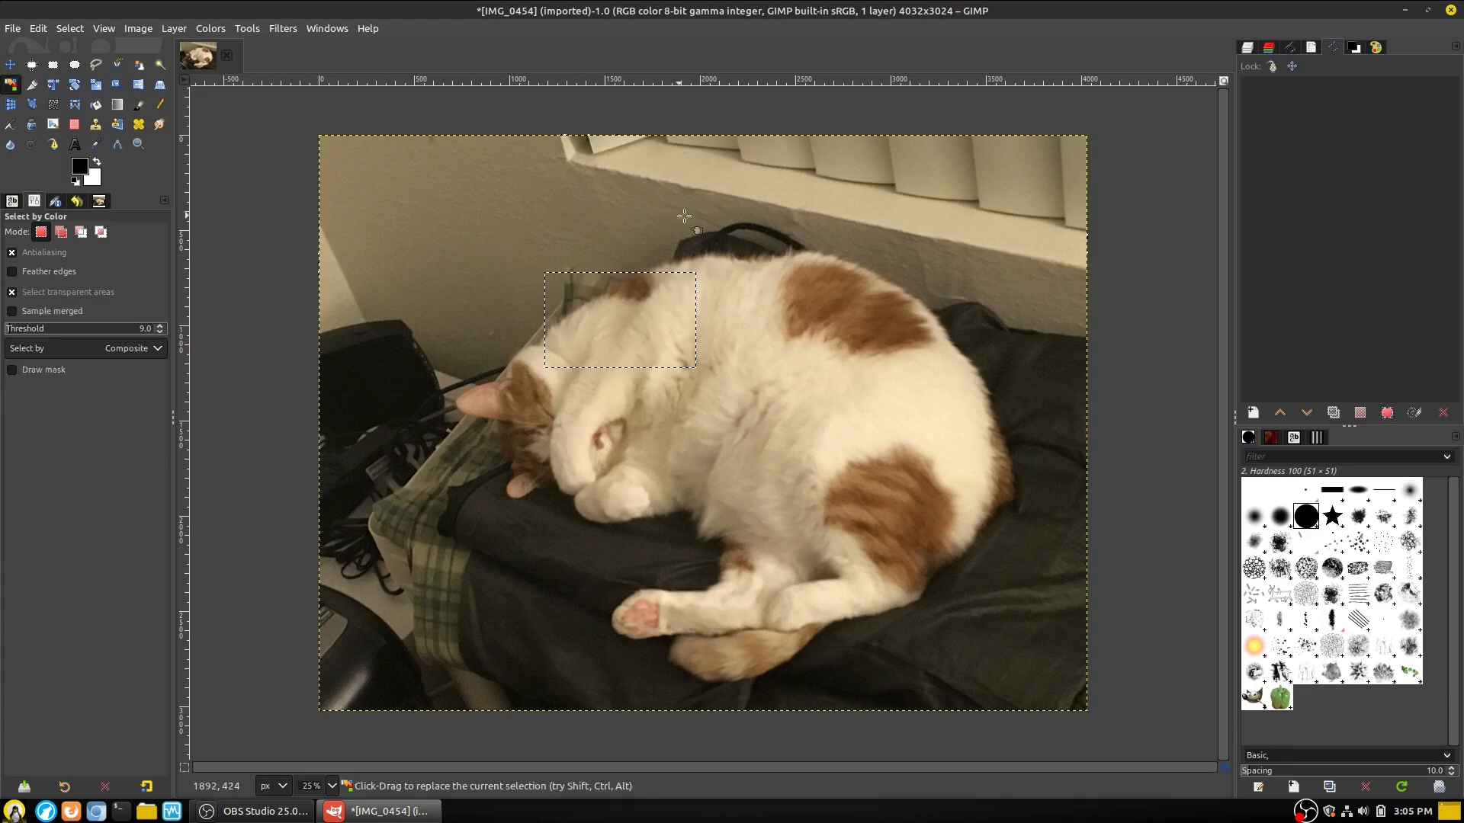
left_click(723, 172)
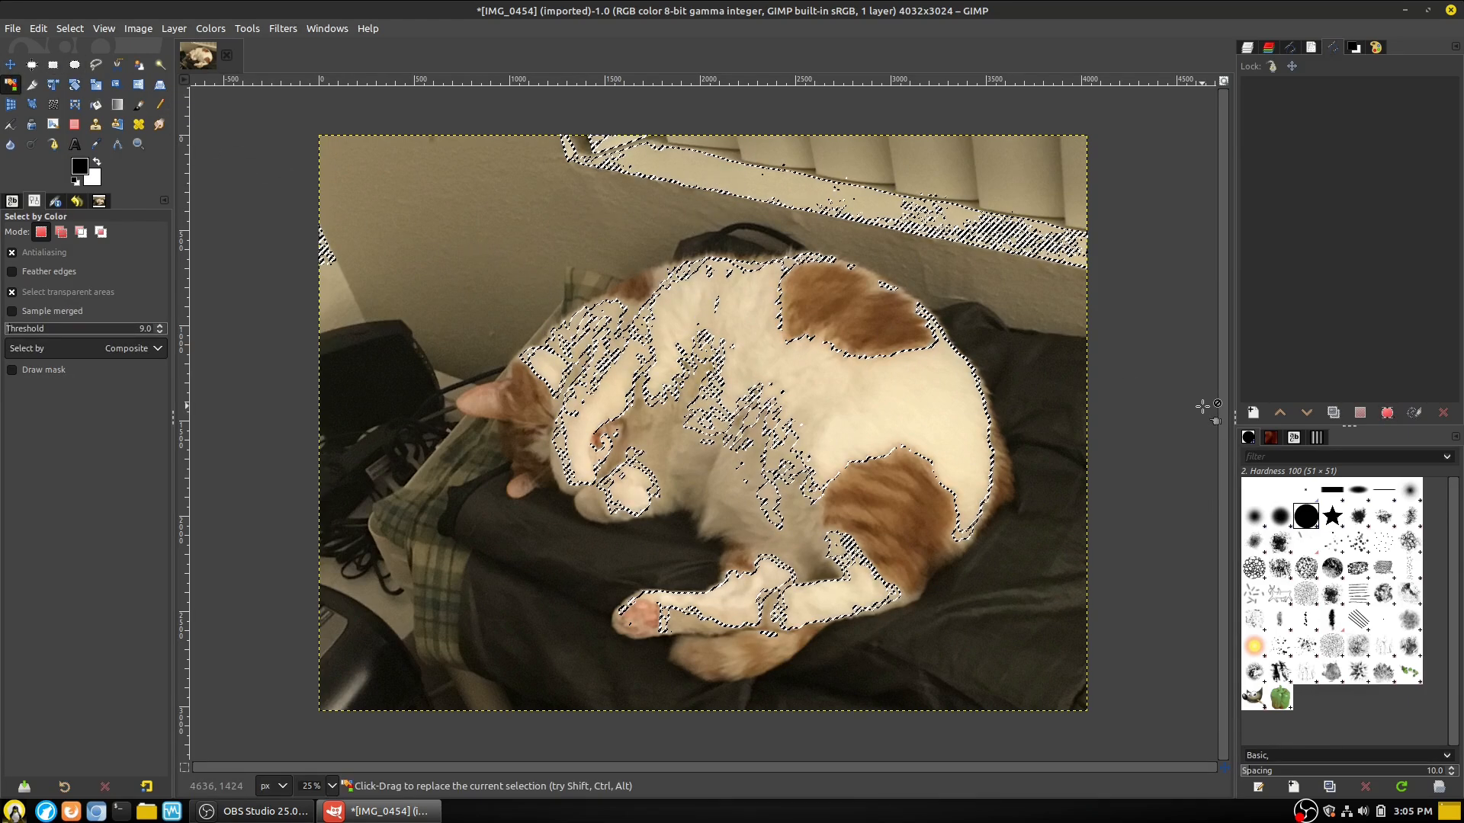
key("ctrl+z")
Try adding the window ledge's colour to the rectangular selection with Select by Color, then undo the addition
left_click(62, 232)
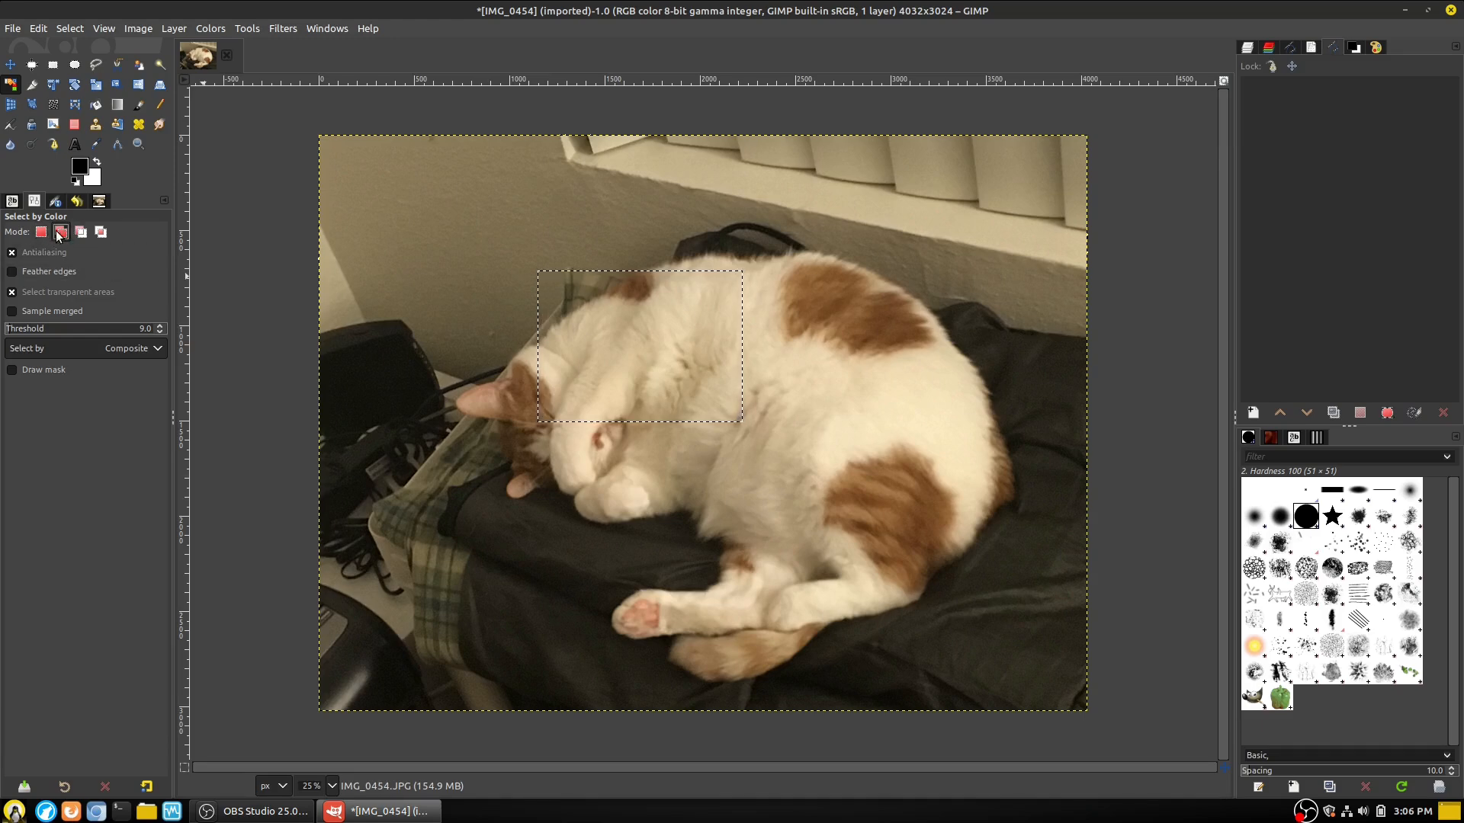
left_click(750, 184)
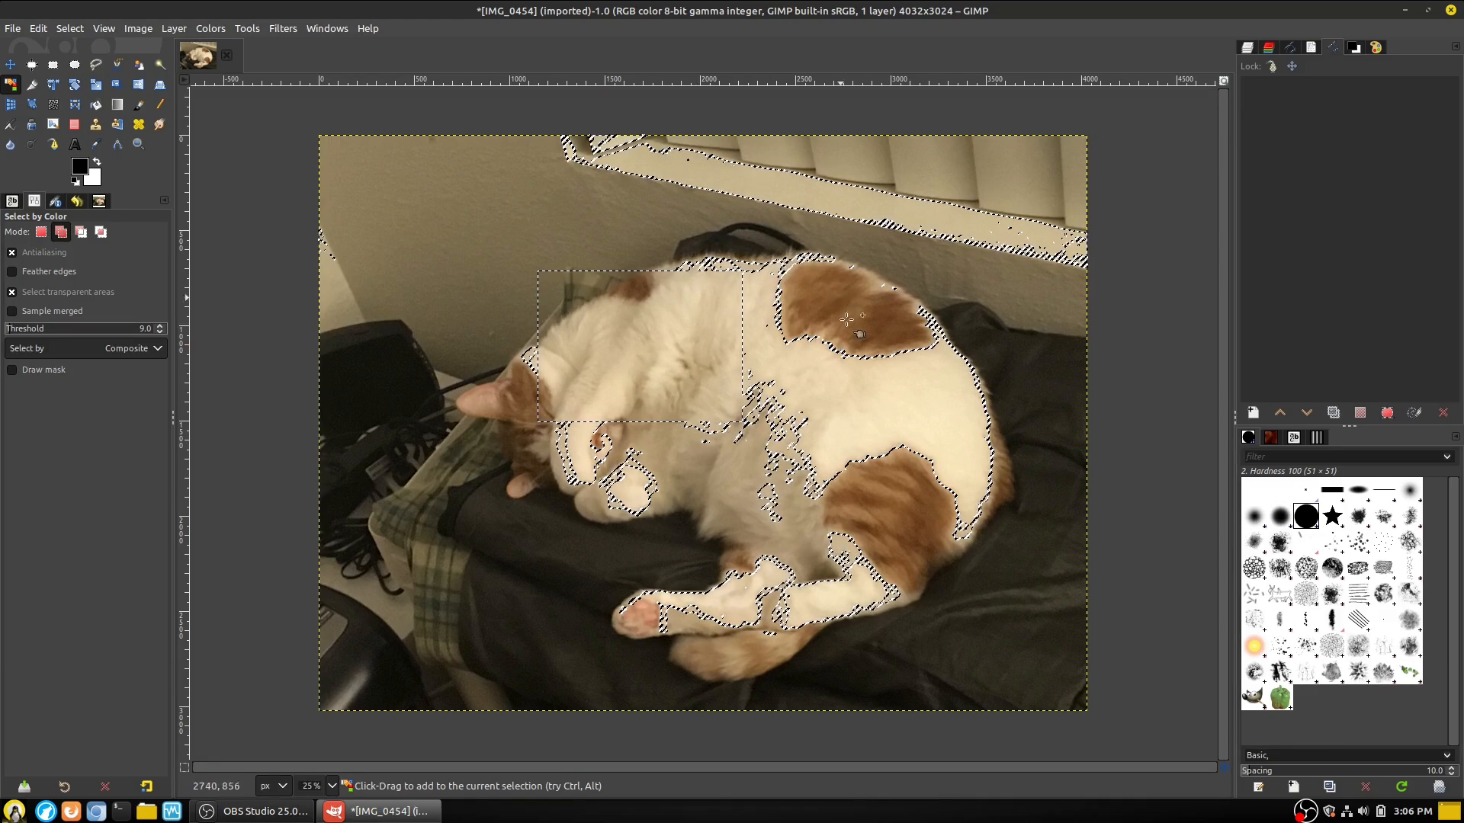
key("ctrl+z")
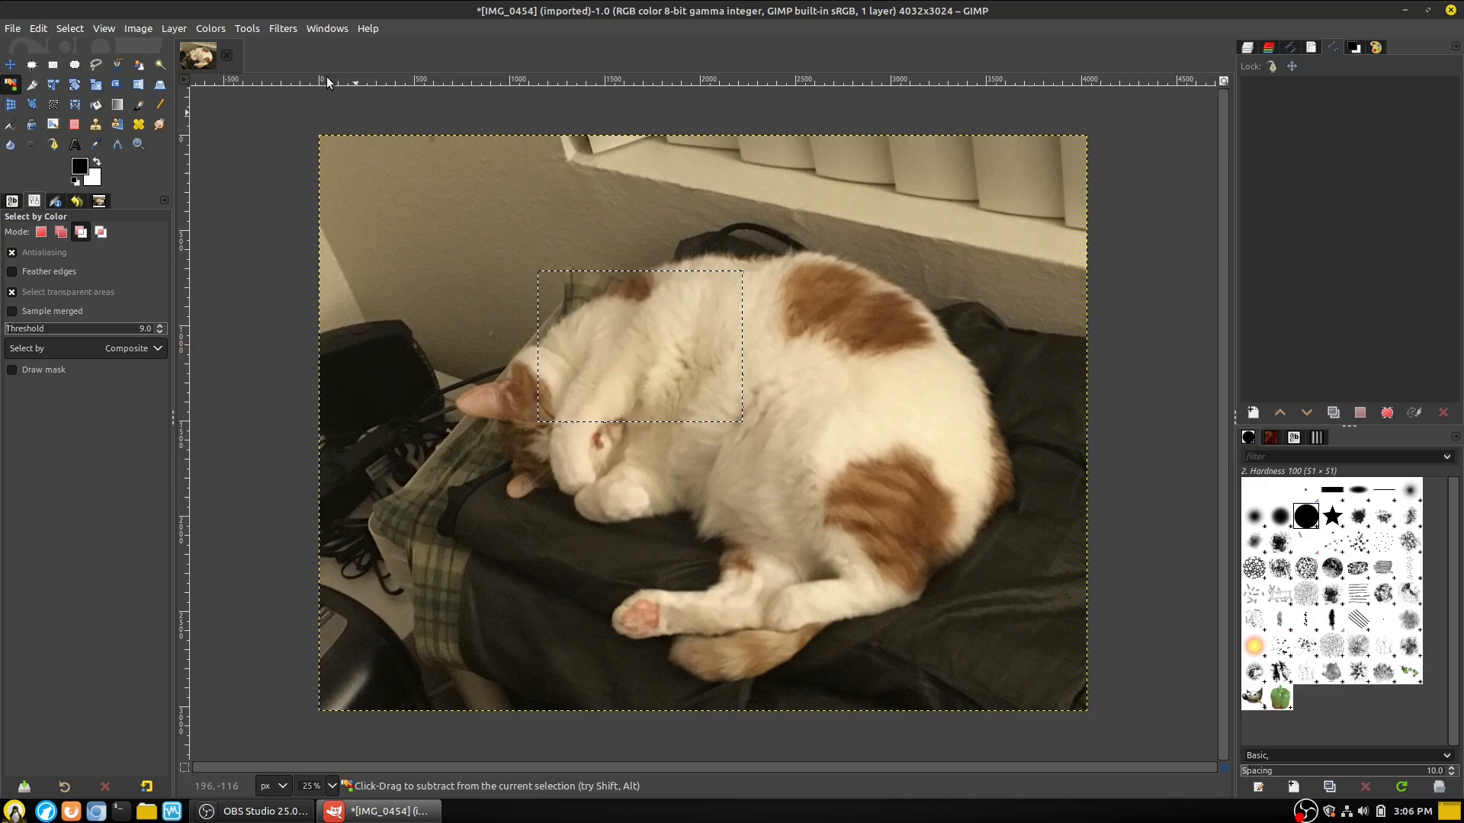
Intersect the rectangular selection with the window ledge's colour using Select by Color
left_click(101, 232)
left_click(743, 181)
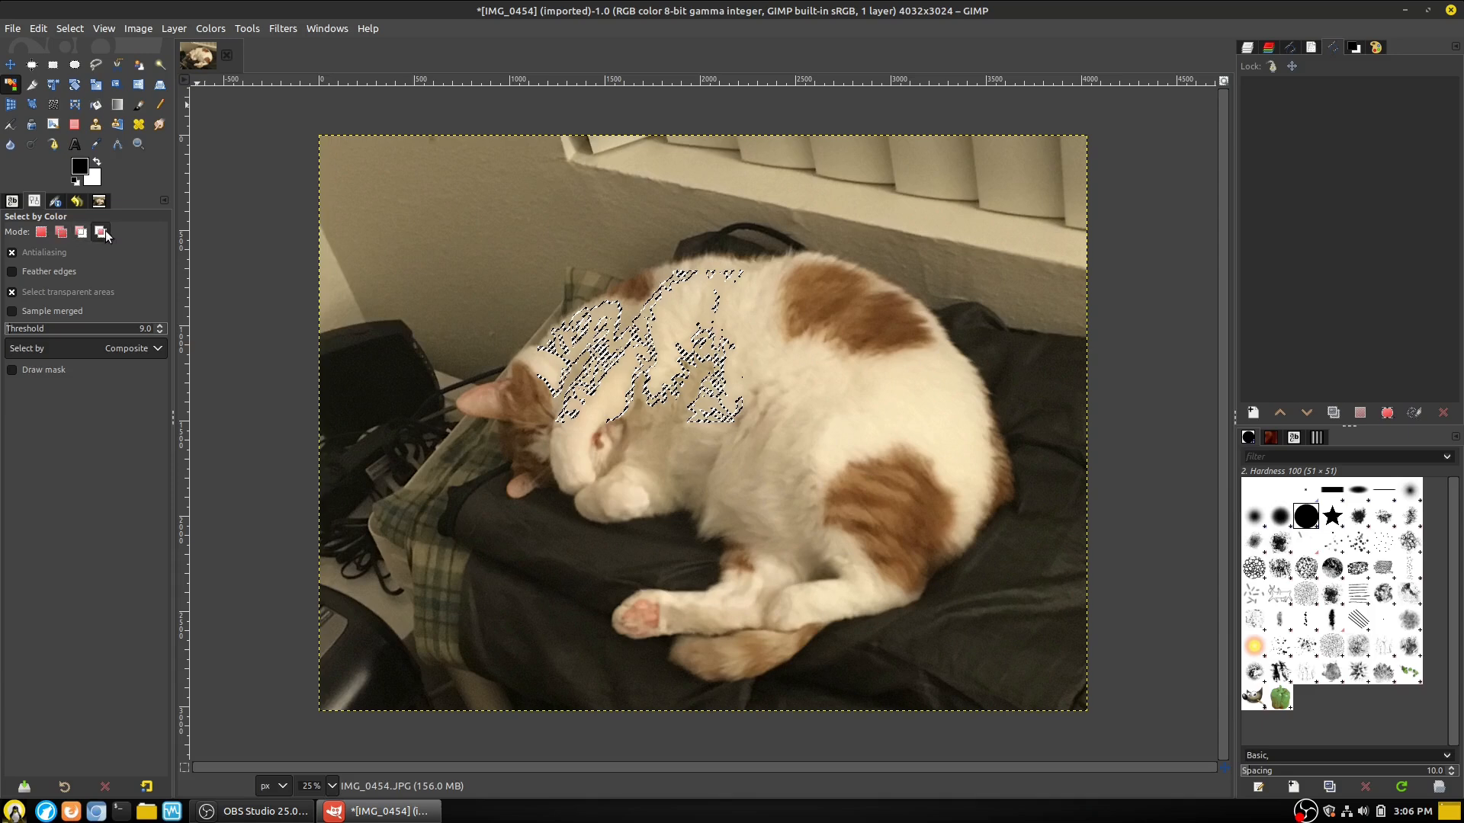
Examine the mode options of the other selection tools, including Rectangle, Ellipse, Free, Scissors and Fuzzy Select
left_click(52, 64)
left_click(80, 62)
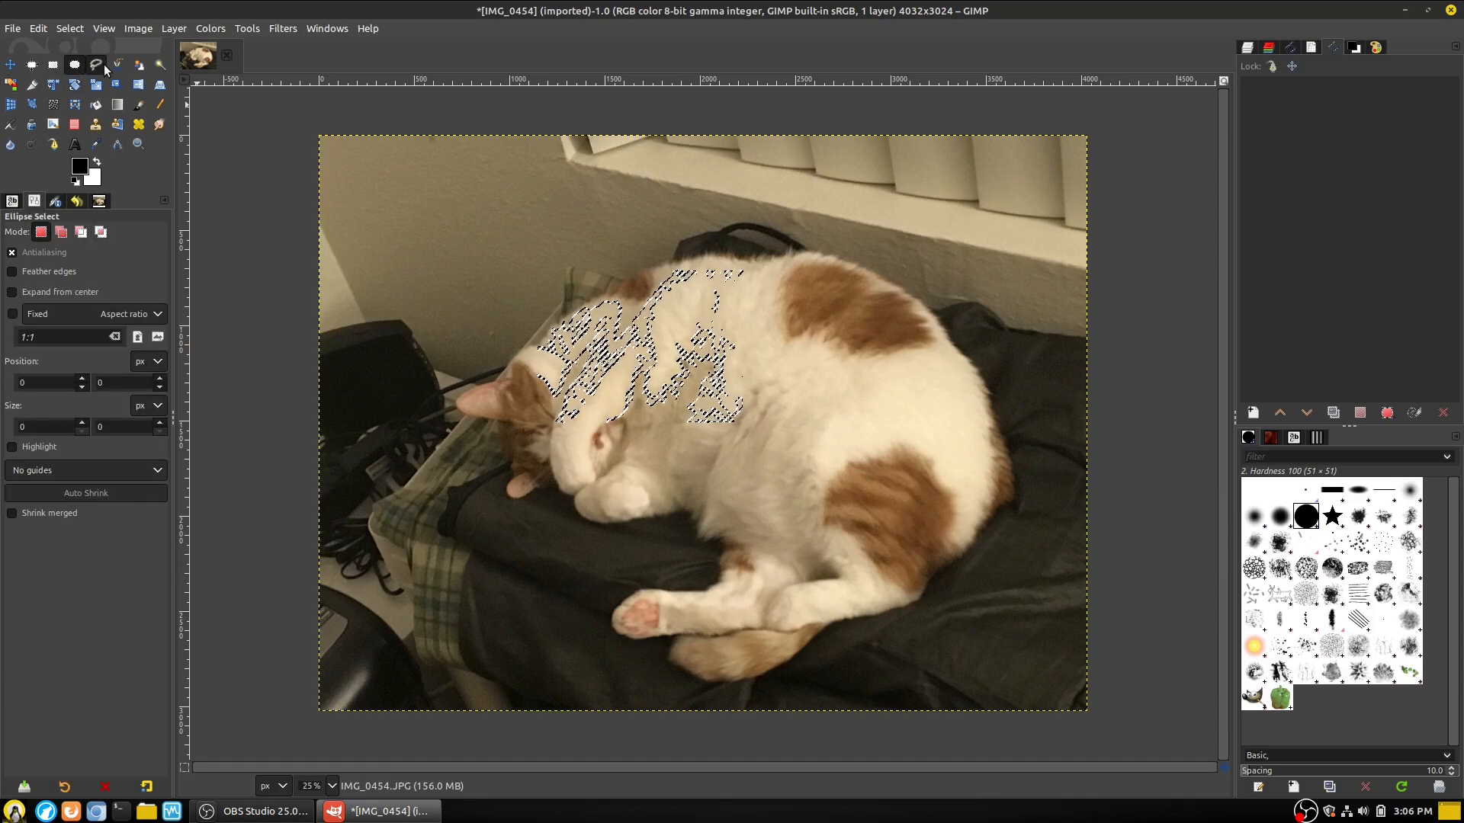
left_click(100, 65)
left_click(138, 65)
left_click(159, 64)
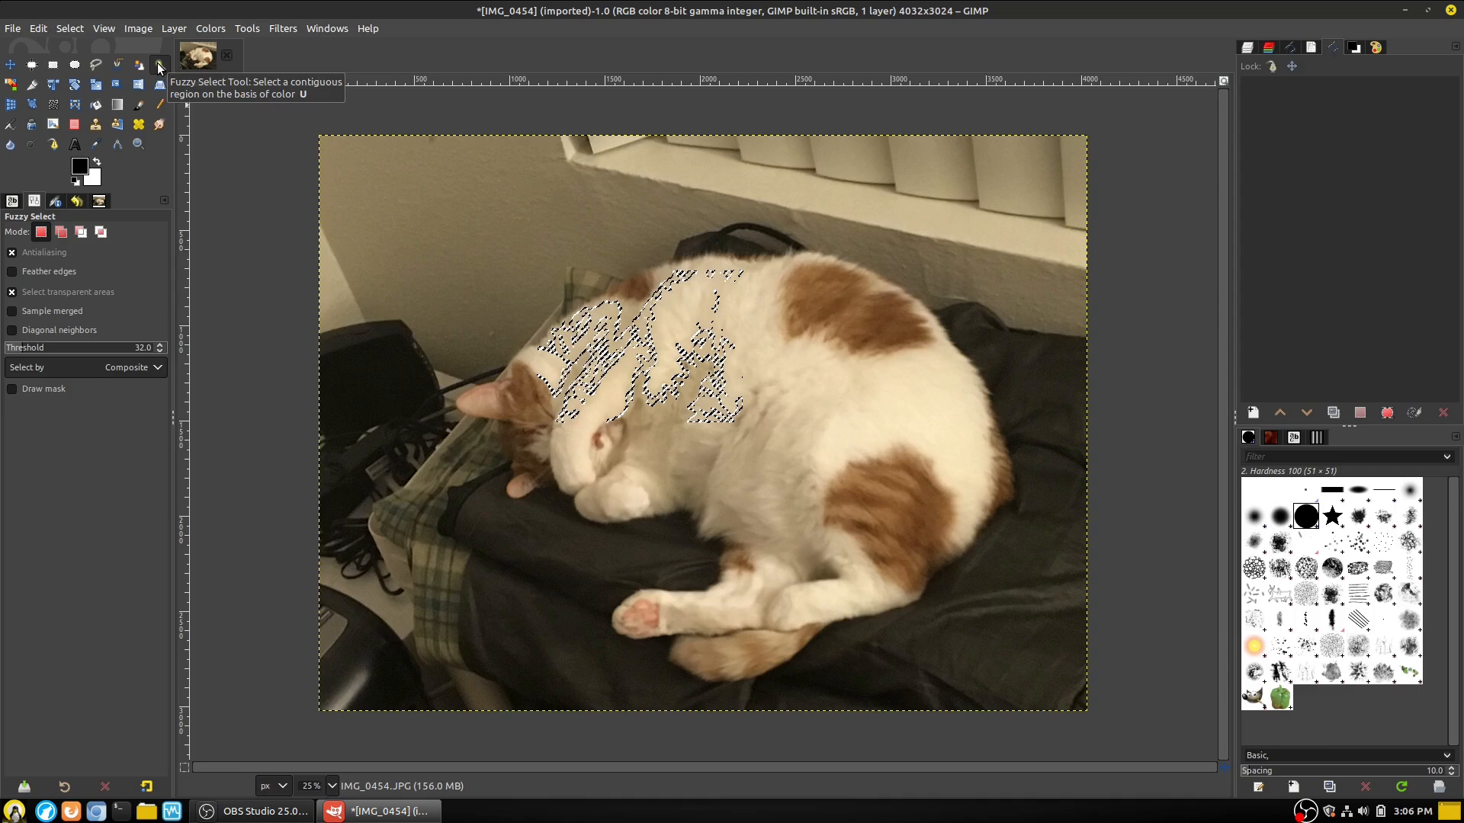
Switch to Rectangle Select and clear the current selection
left_click(44, 67)
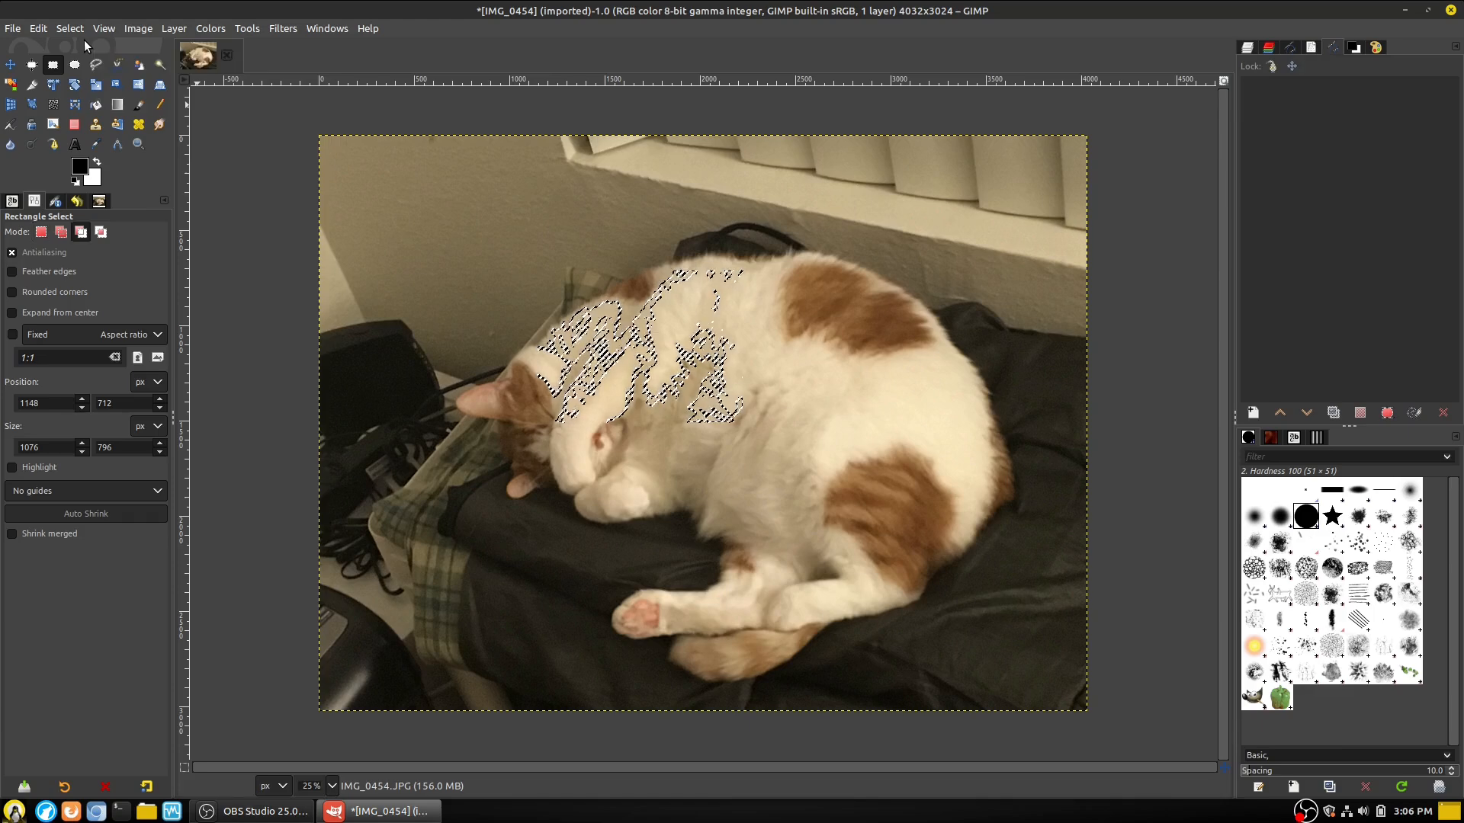
key("ctrl+shift+a")
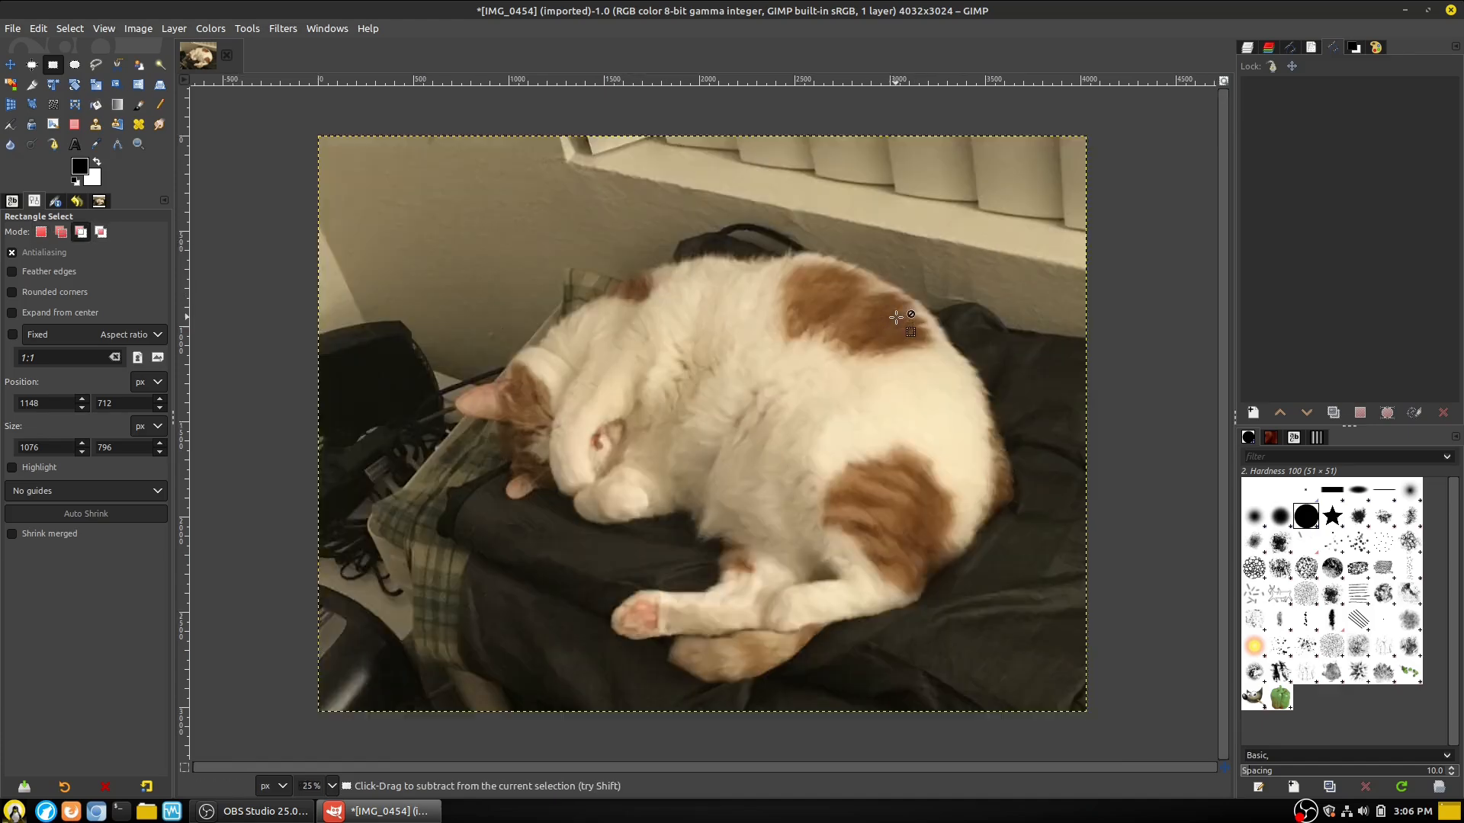
scroll(876, 316, "up", 1)
scroll(787, 307, "down", 1)
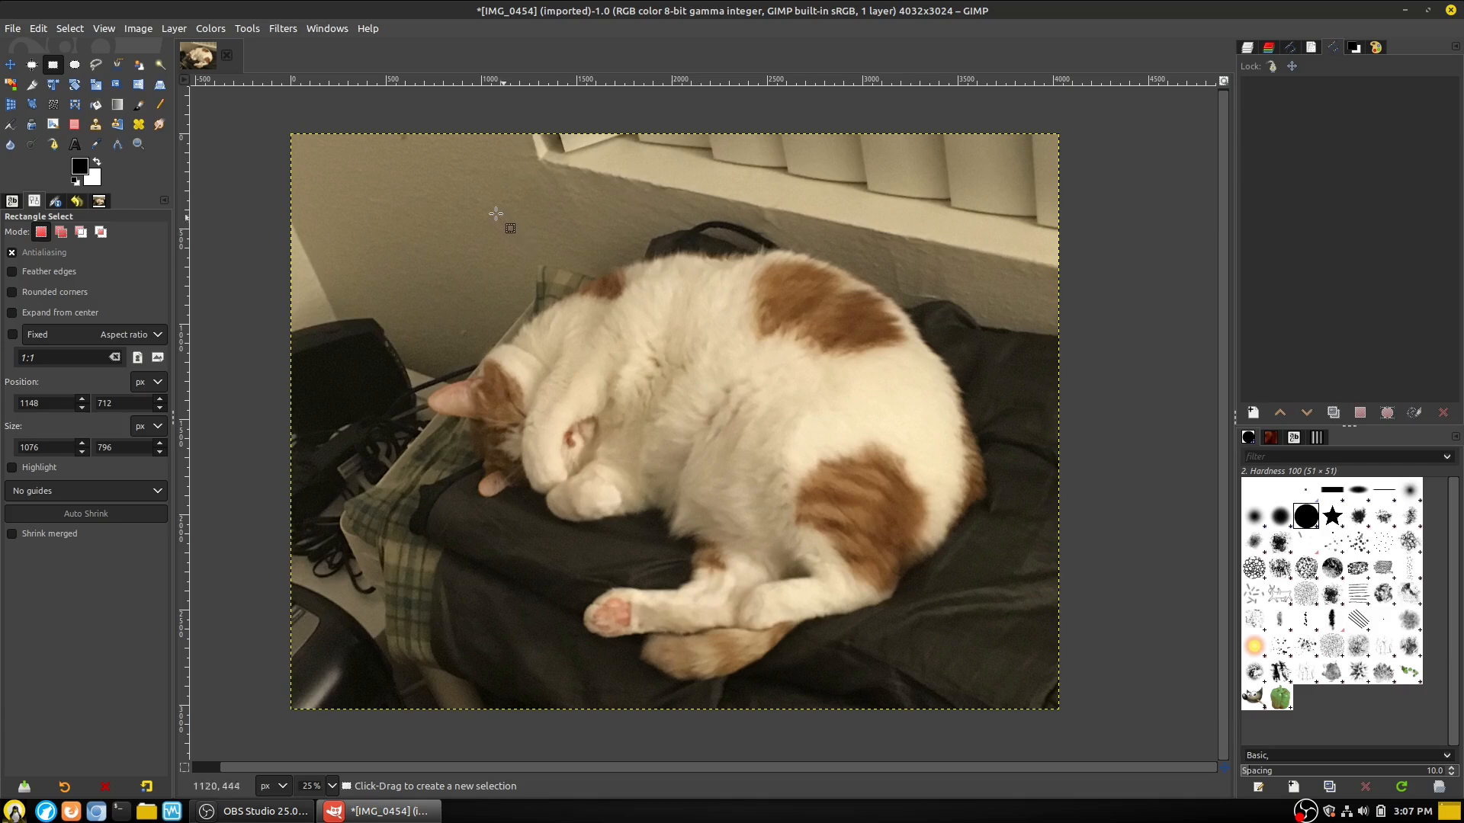
Draw a square selection 1044 × 1044 px over the cat's head and shoulder with Rectangle Select
left_click_drag(488, 211, 678, 359)
key("shift")
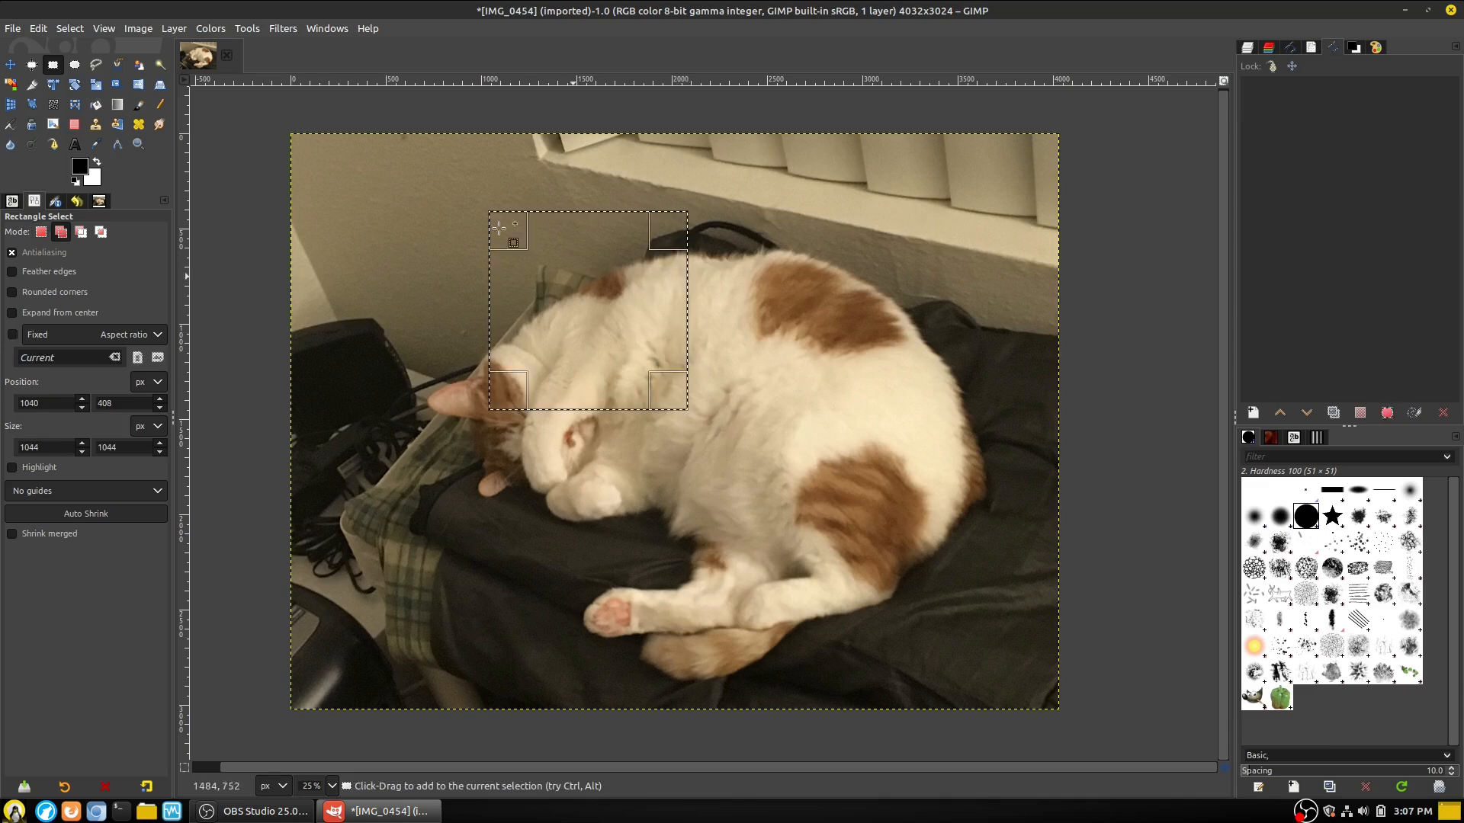
Draw an elliptical selection over the cat's head and the wall with Ellipse Select, then dismiss it
left_click(74, 64)
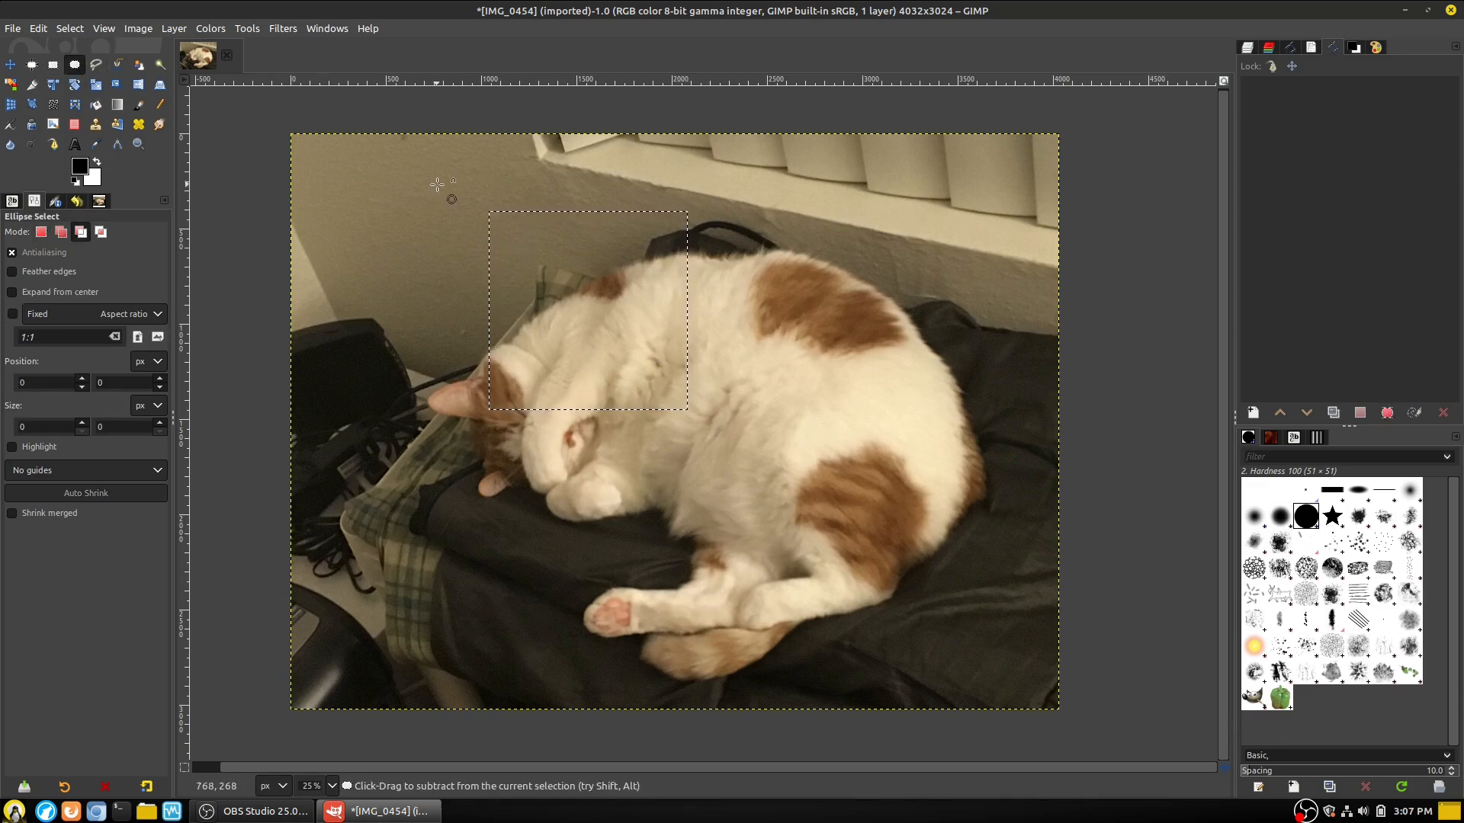
left_click_drag(464, 215, 601, 356)
key("shift")
key("ctrl")
left_click(689, 333)
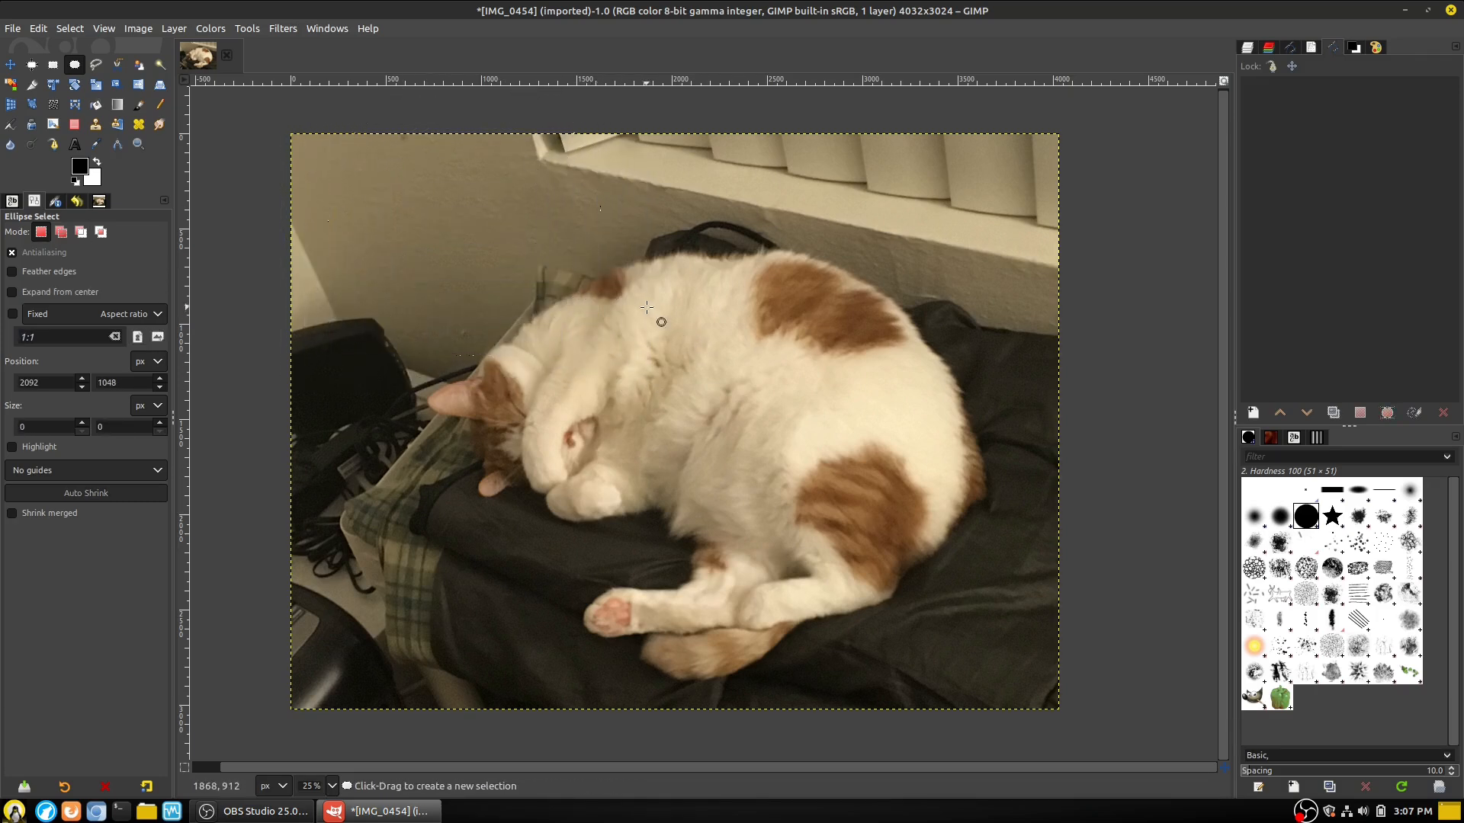
Draw a circular selection expanded from its centre on the cat's shoulder with Ellipse Select, after discarding a corner-based ellipse
left_click_drag(652, 308, 766, 439)
left_click(620, 306)
left_click(671, 326, "ctrl")
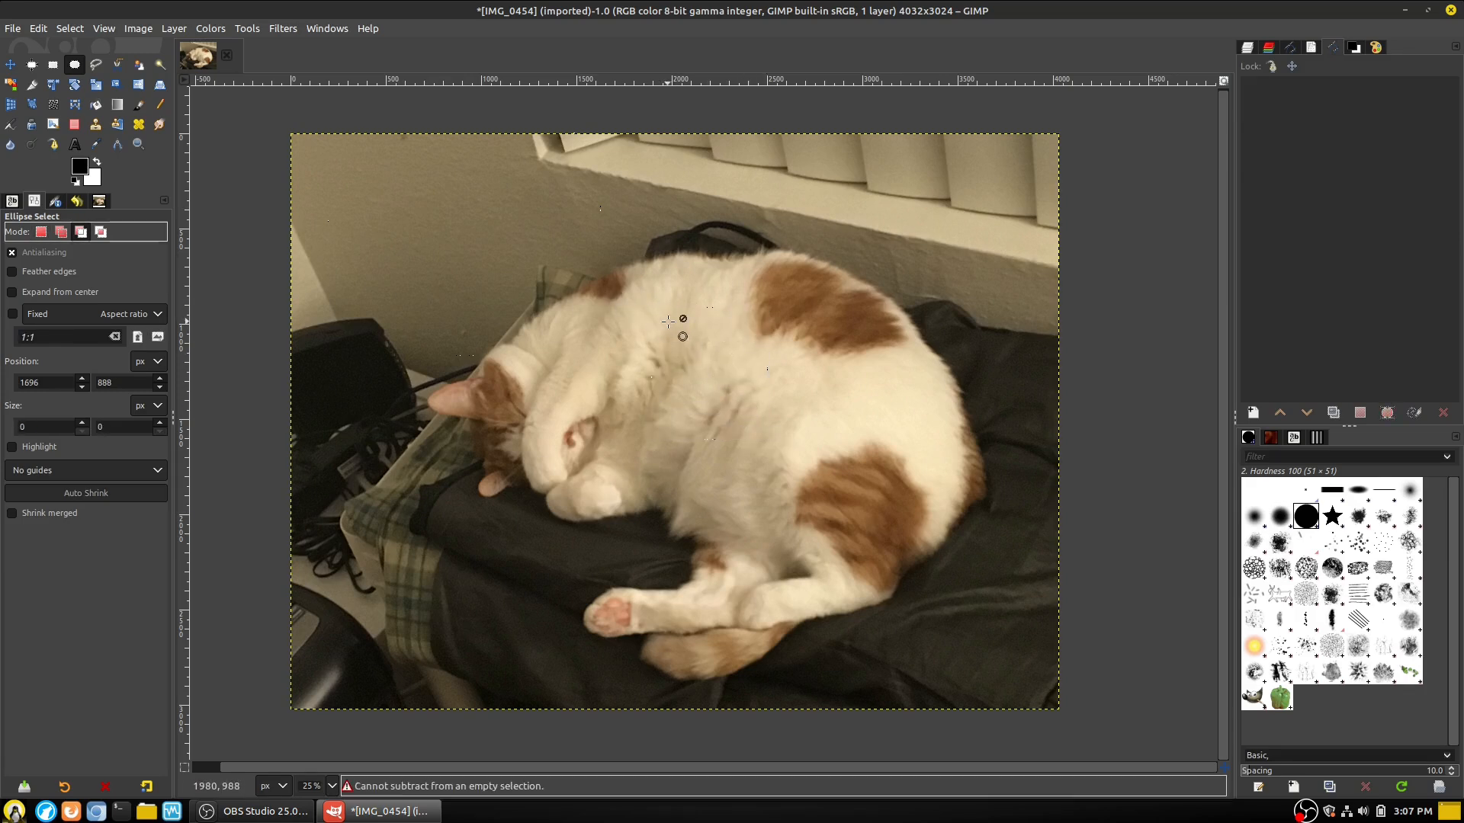
left_click_drag(662, 328, 774, 441)
Replace the circle with a square selection of 416 × 416 px expanded from its centre on the cat's shoulder, then clear it
left_click(52, 65)
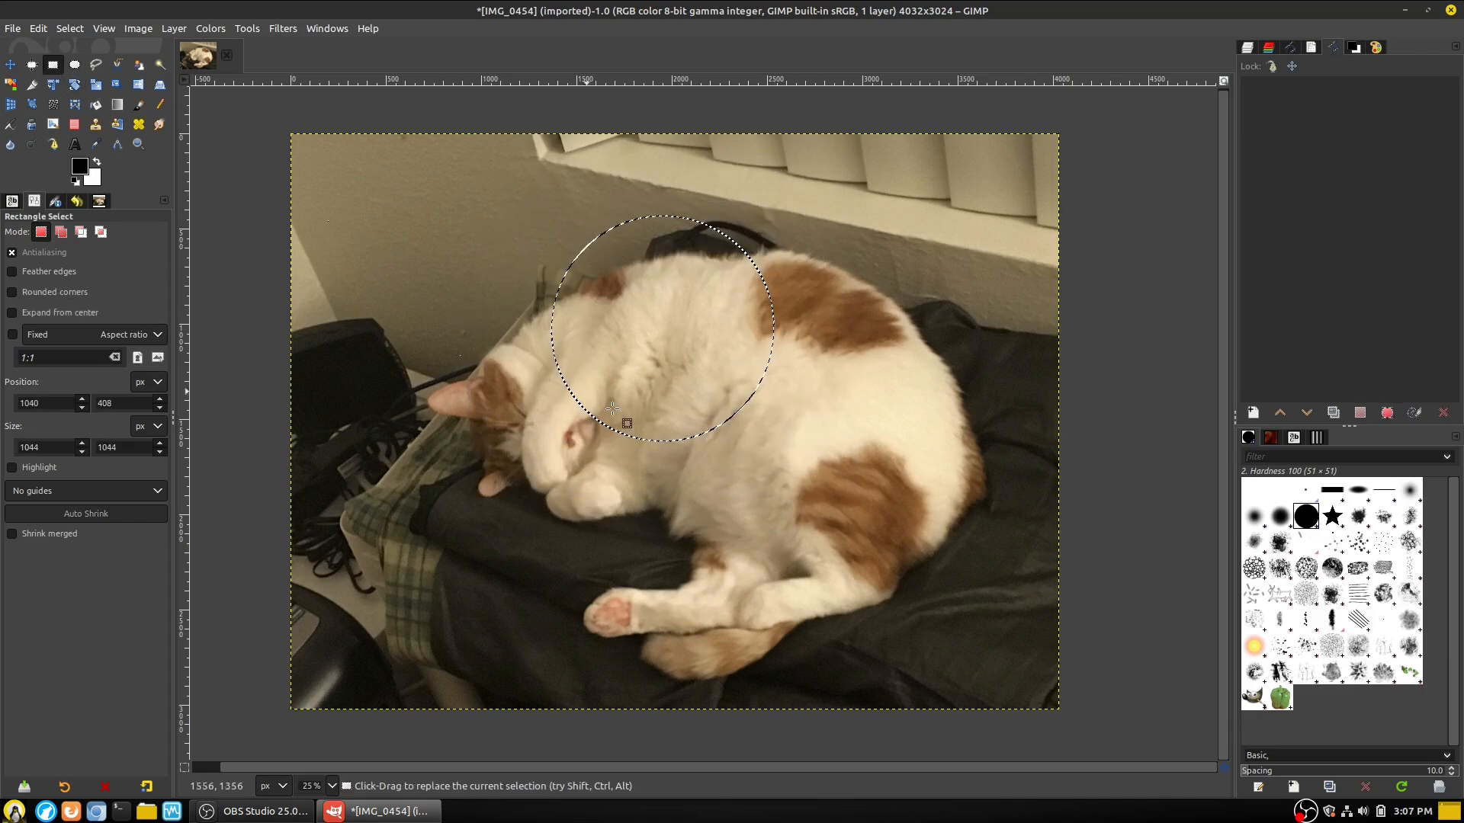
key("ctrl+shift")
key("ctrl+shift+a")
left_click_drag(684, 345, 762, 423)
left_click(696, 342)
key("ctrl")
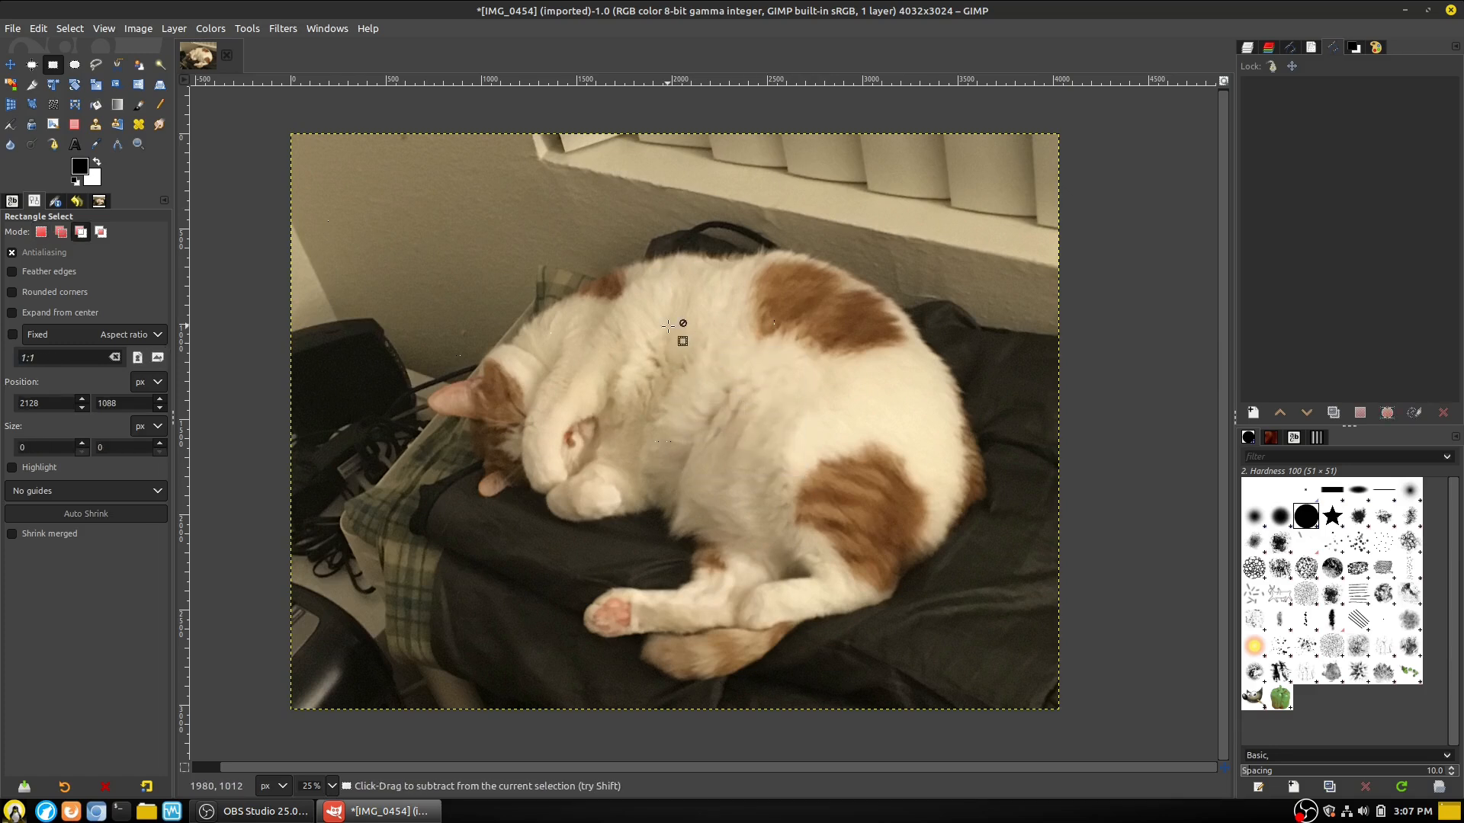
left_click_drag(674, 332, 714, 372)
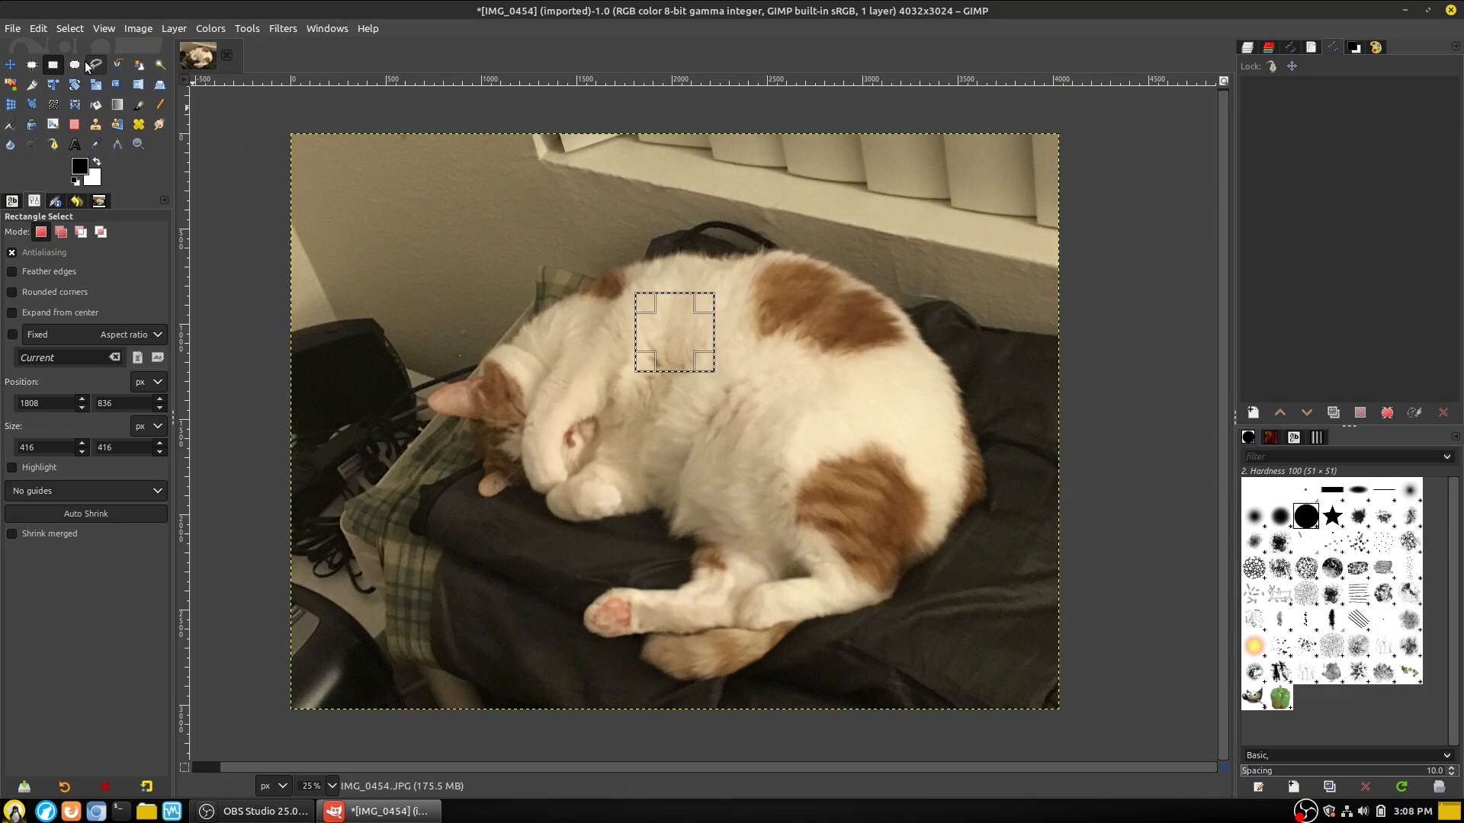
key("ctrl+shift+a")
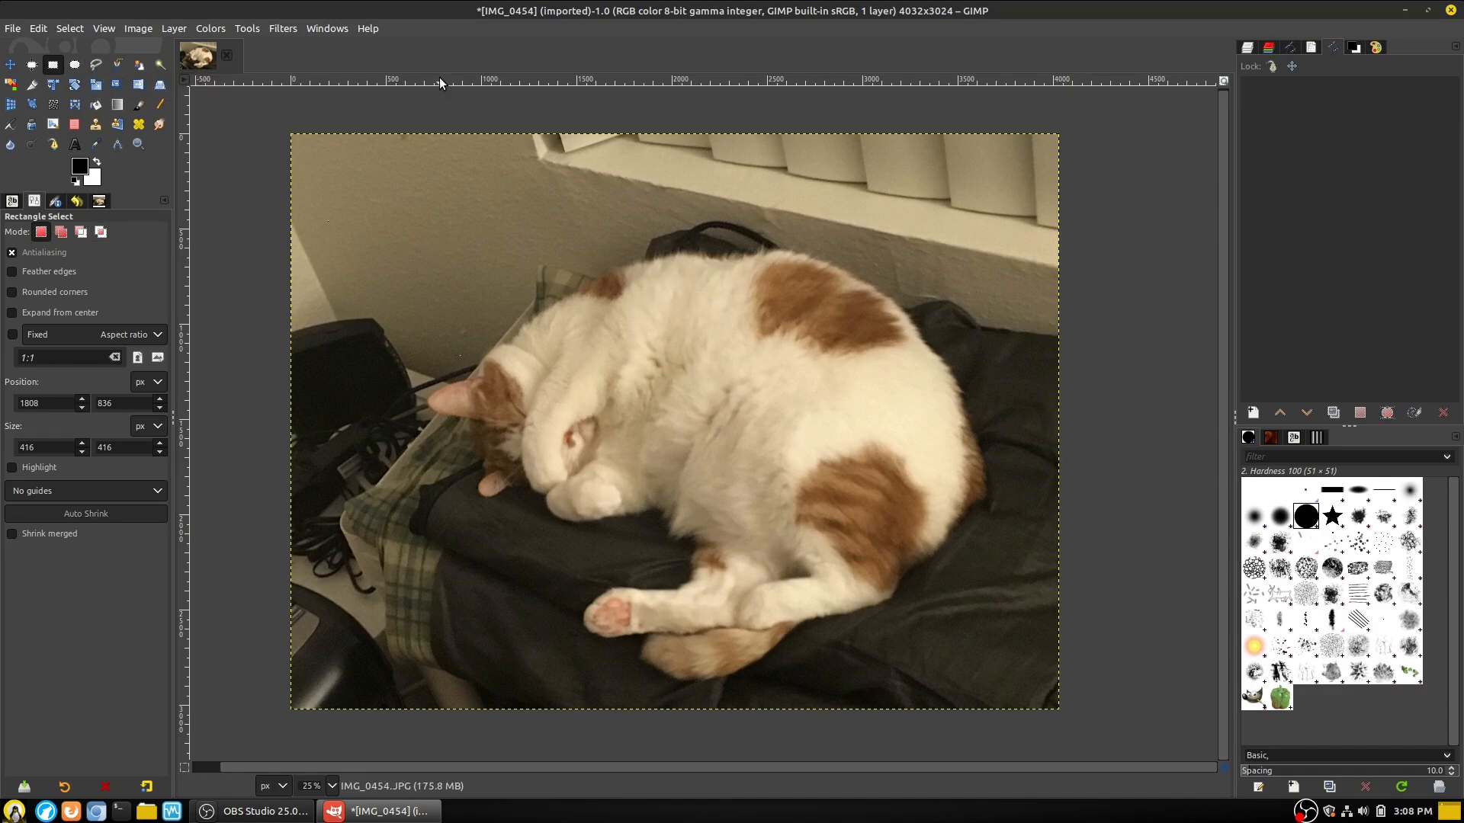
Try Fuzzy Select on the wall above the cat while widening the threshold on the canvas, then clear the selection
left_click(159, 63)
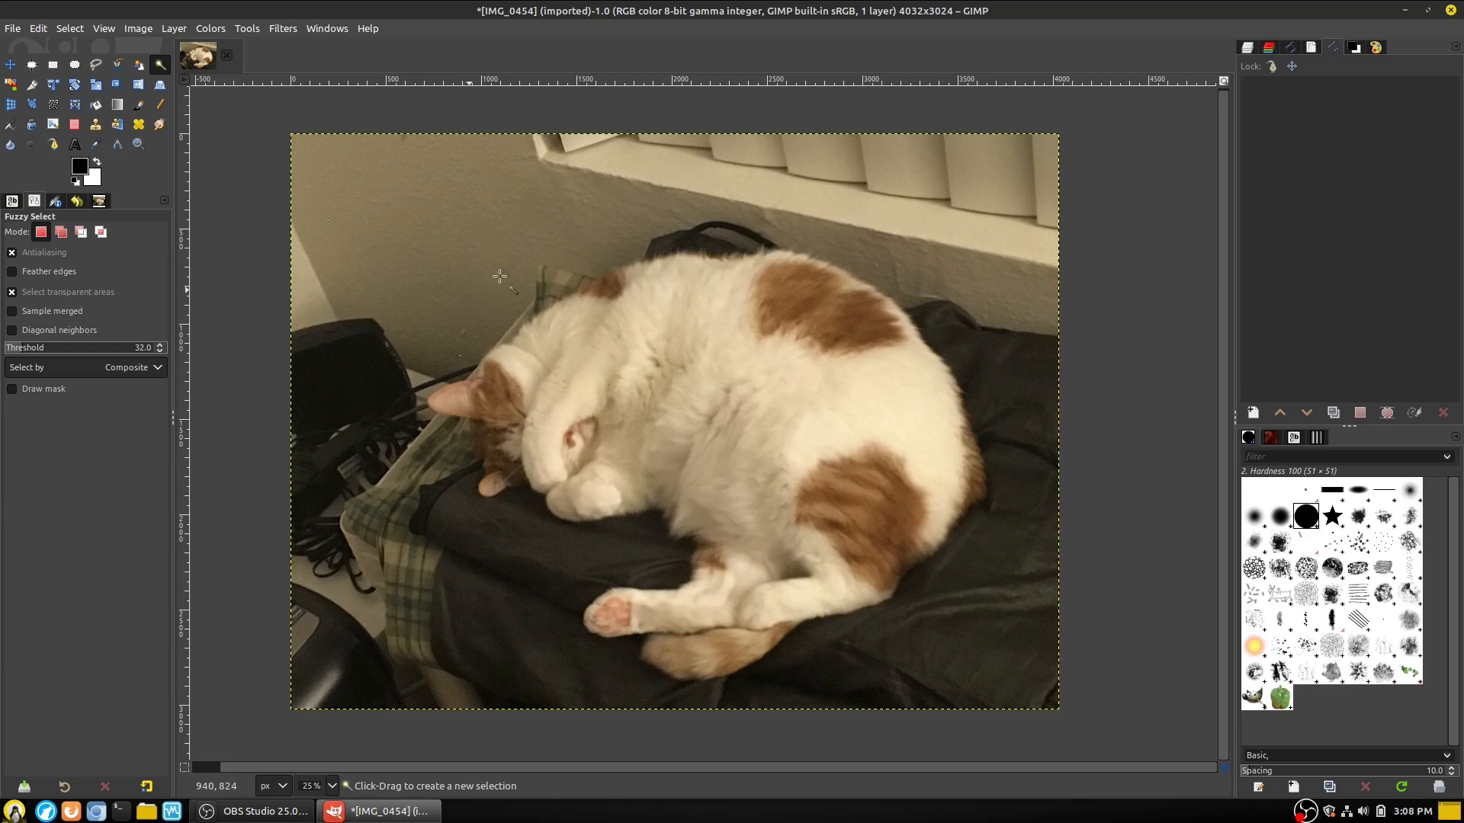
left_click_drag(573, 233, 567, 260)
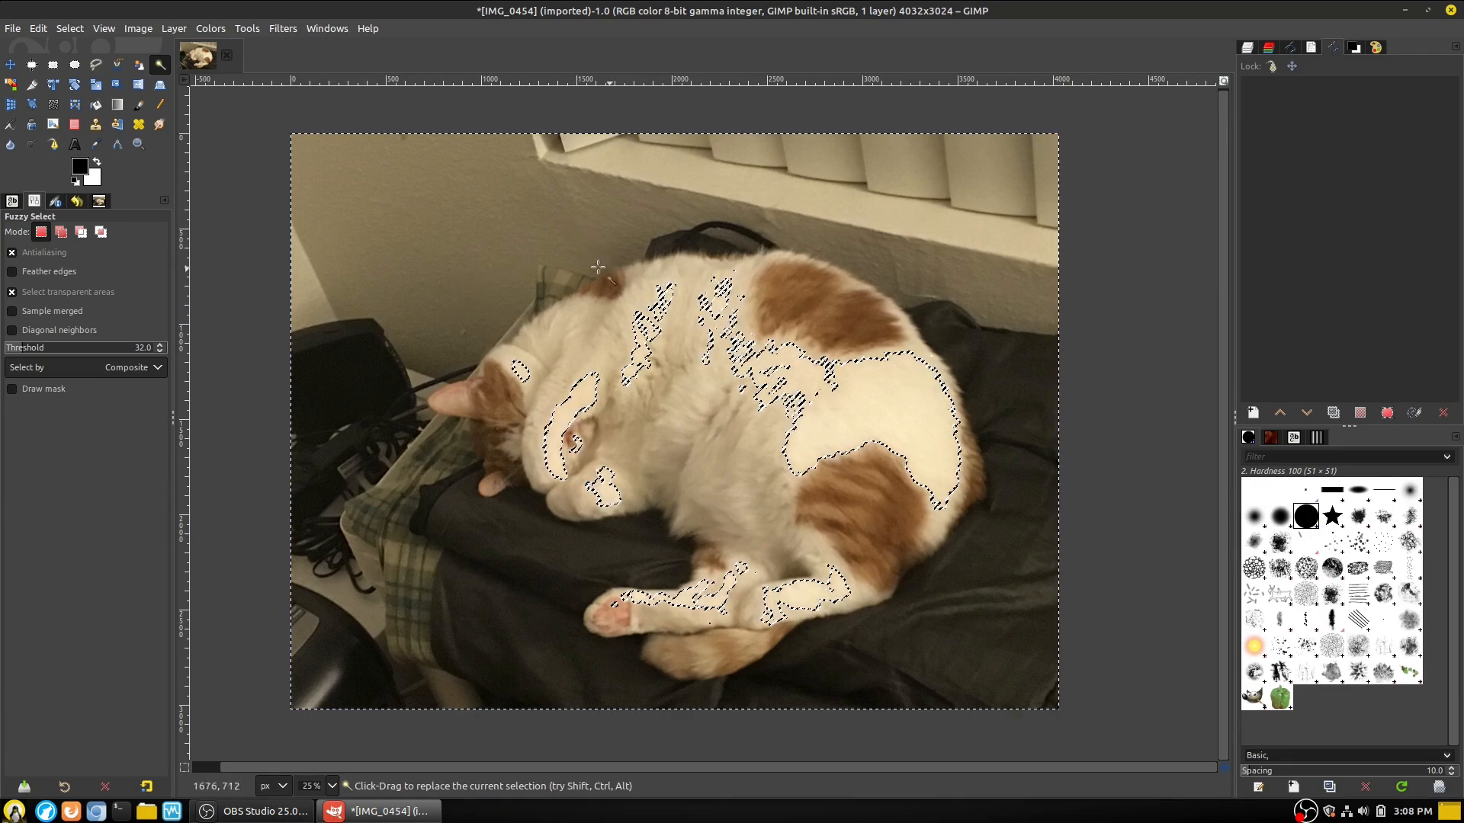
key("ctrl+shift+a")
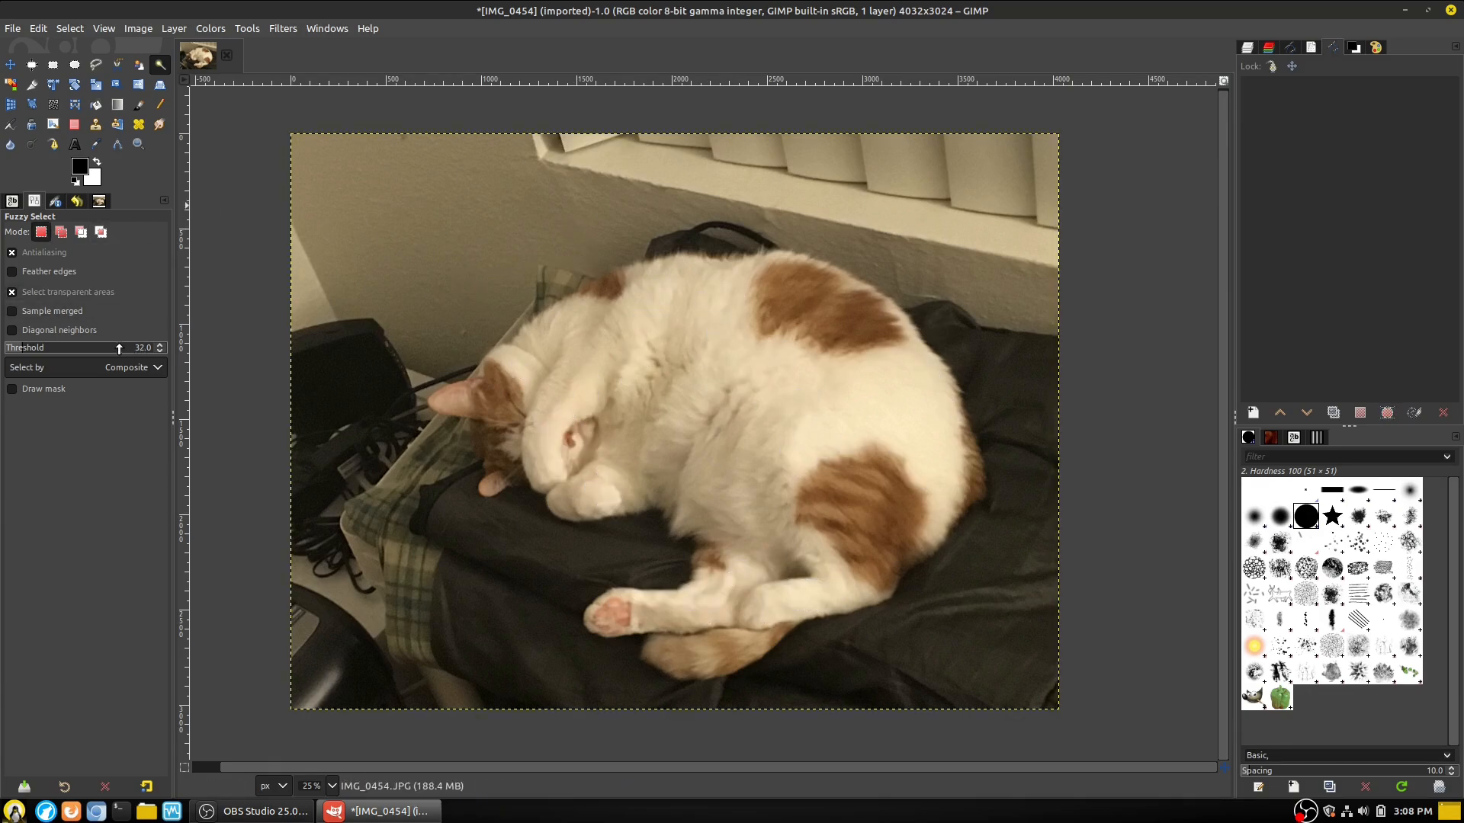
Select the dark fabric beneath the cat with Fuzzy Select at a threshold of 32.0
left_click(515, 587)
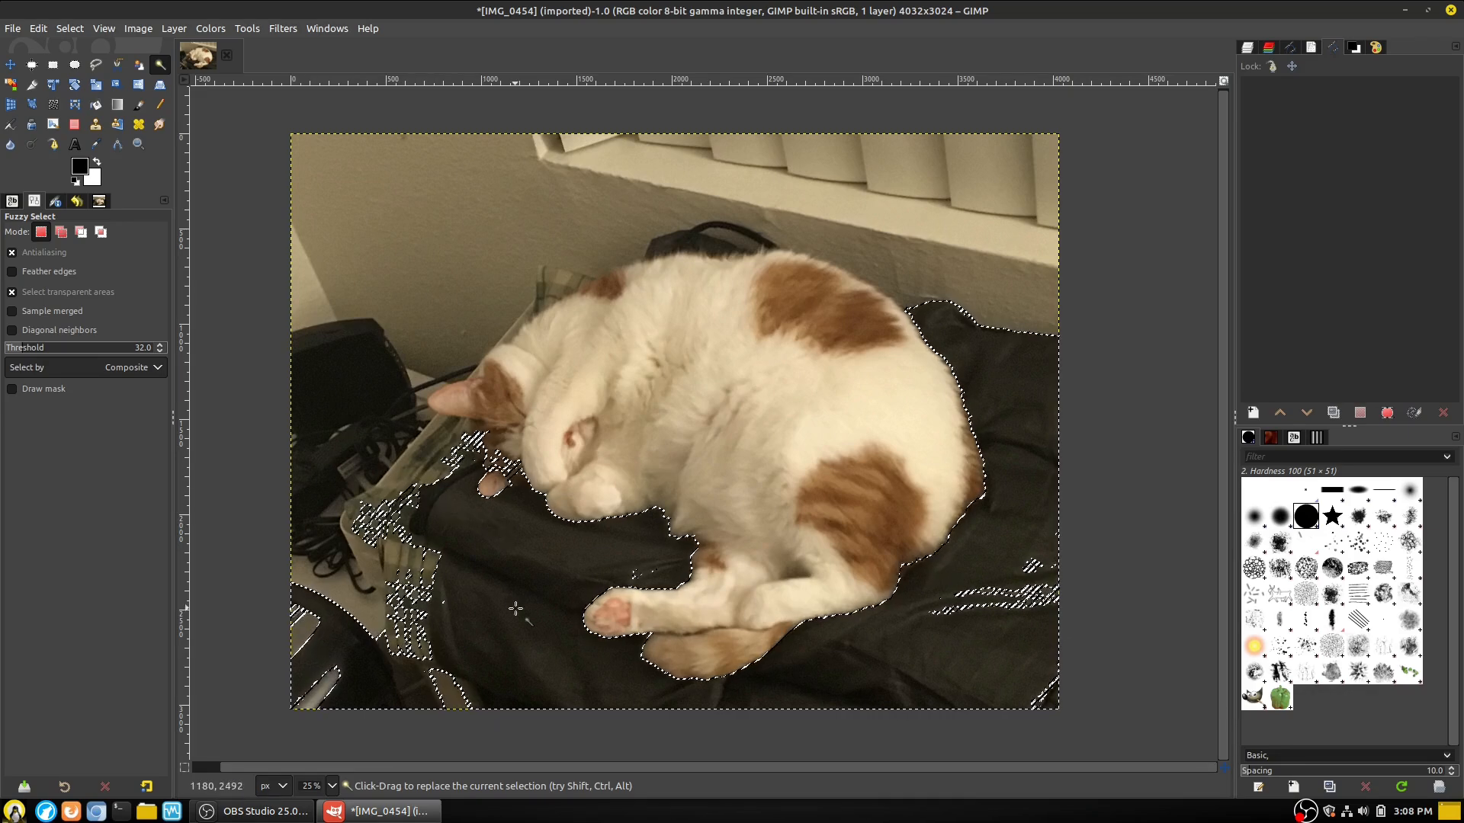
key("shift")
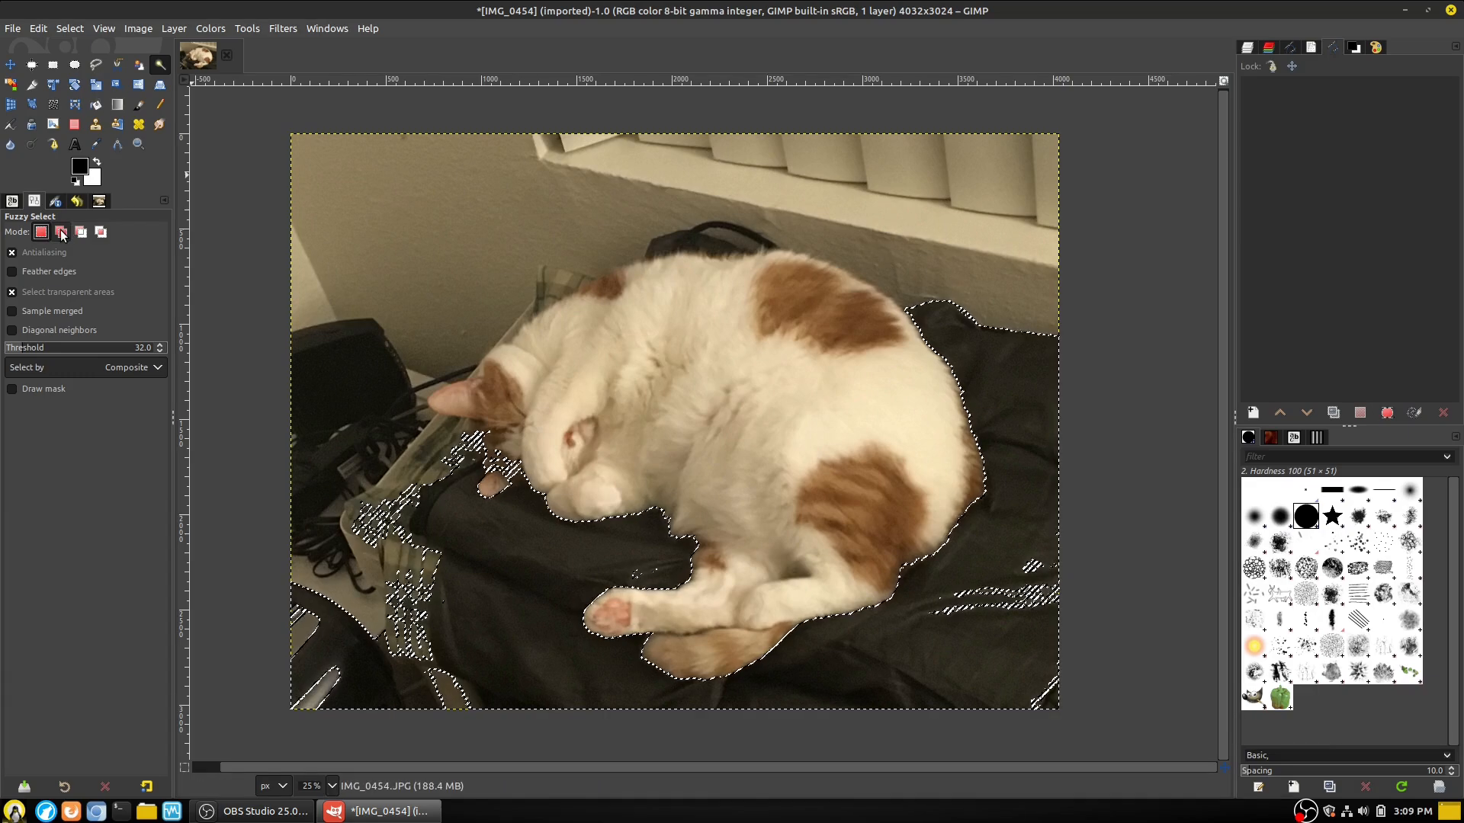
Try adding the wall behind the cat to the fabric selection with Fuzzy Select in add mode, then clear the selection
left_click(974, 279, "shift")
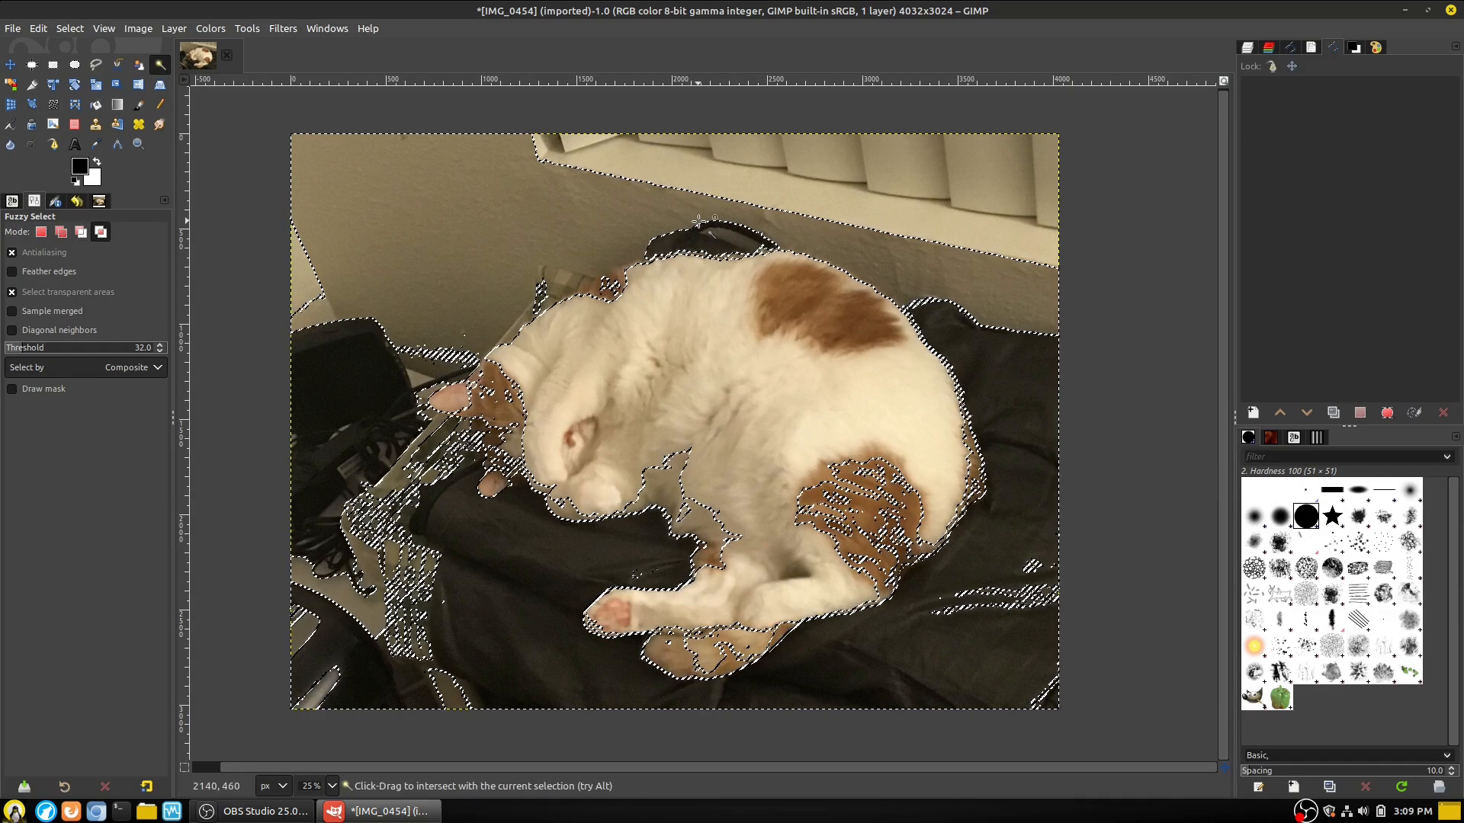
key("ctrl+shift+a")
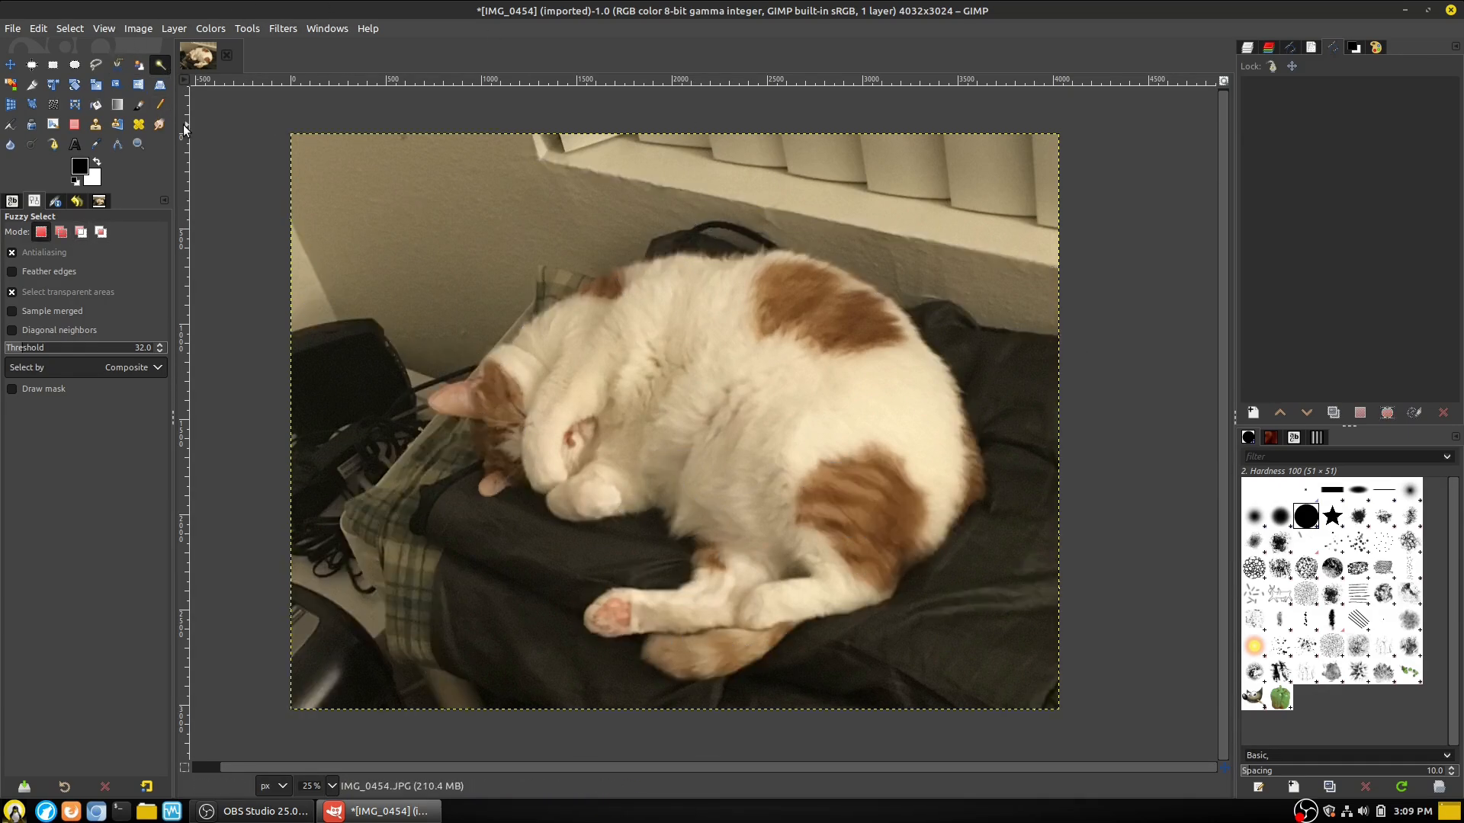
Try tracing the cat's back and flank with Free Select, close the outline with a straight edge, then clear the selection
left_click(96, 66)
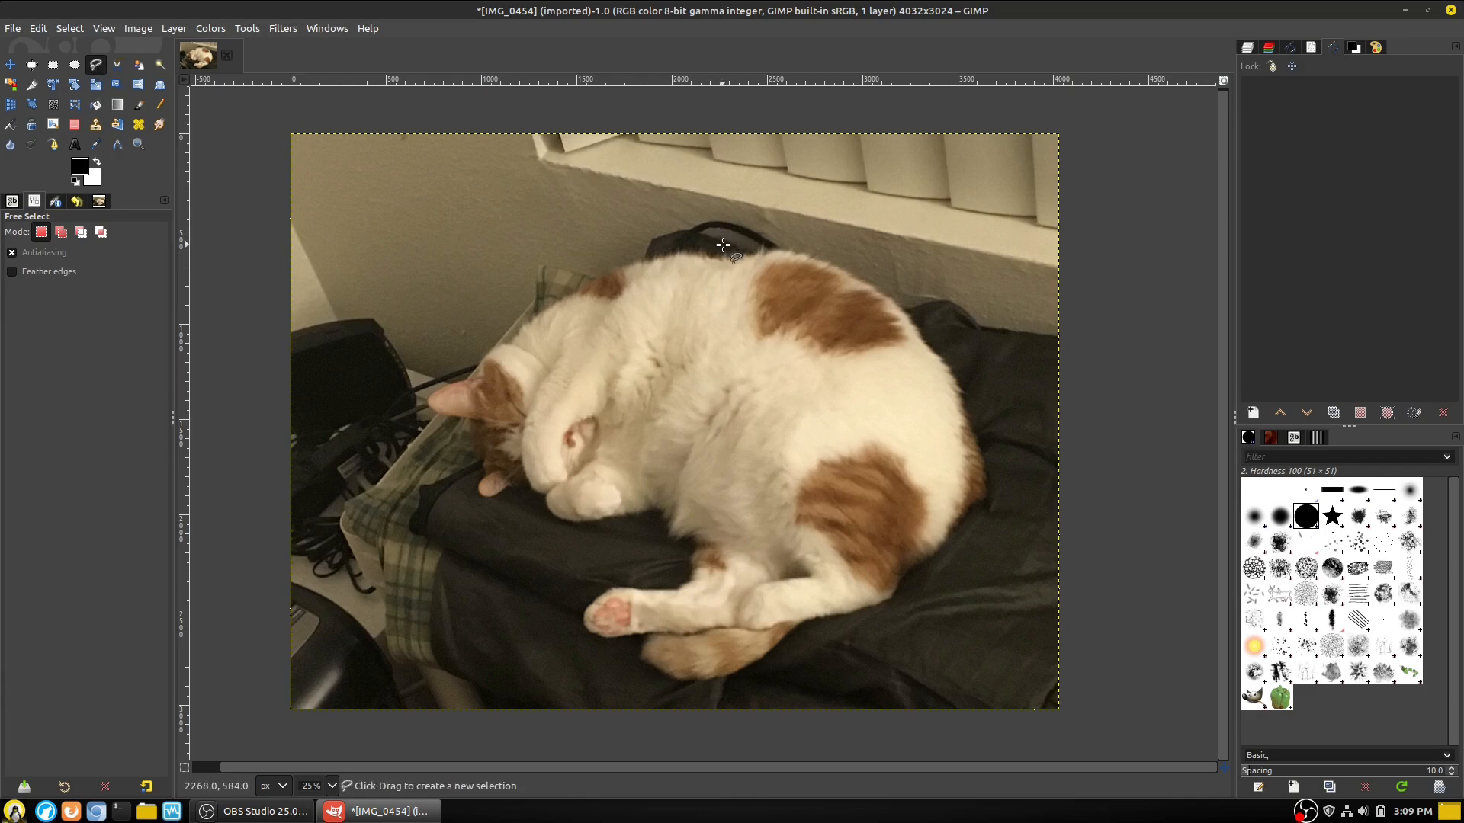
left_click(774, 244)
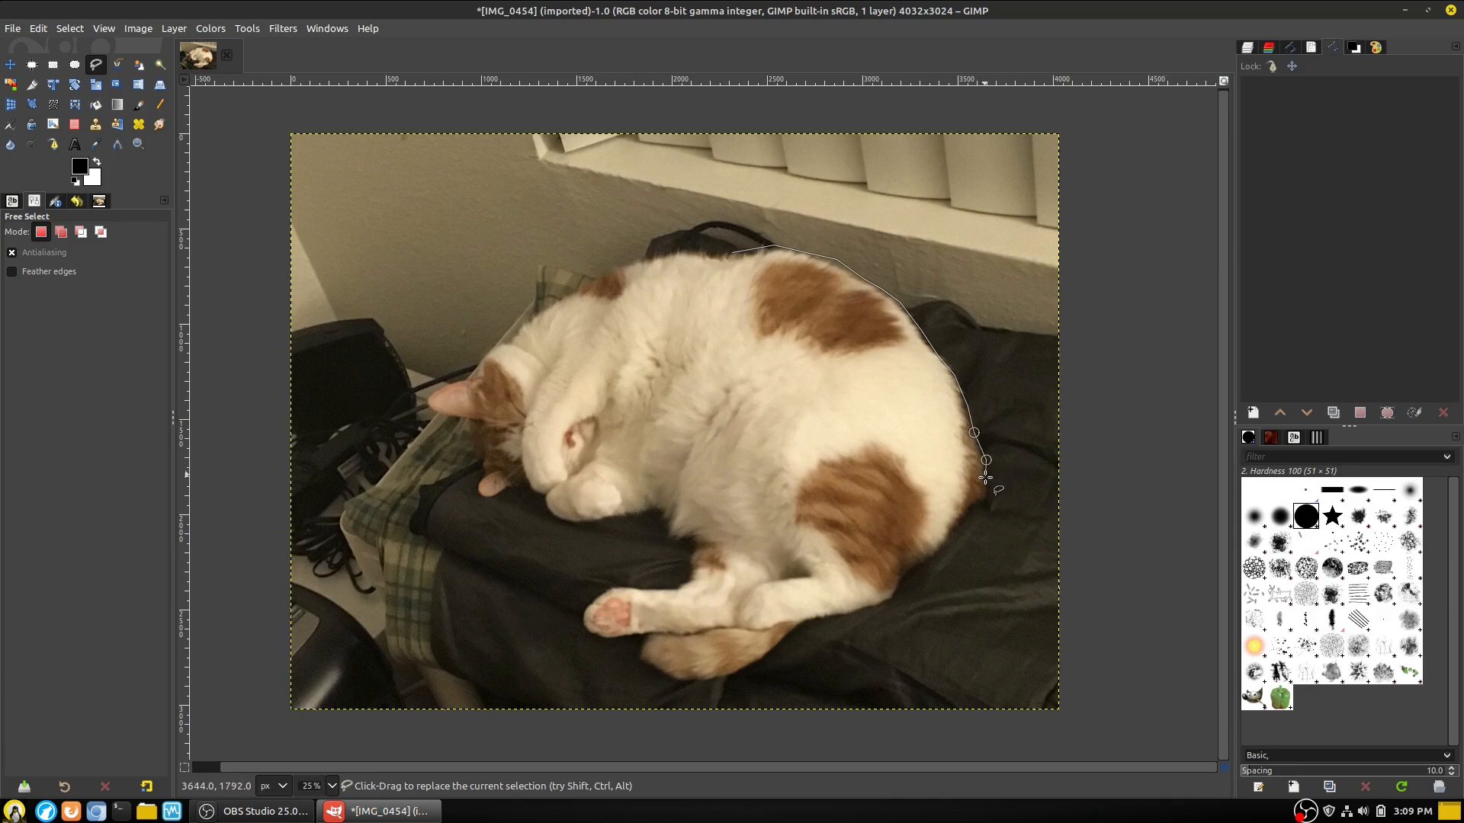
left_click(730, 252)
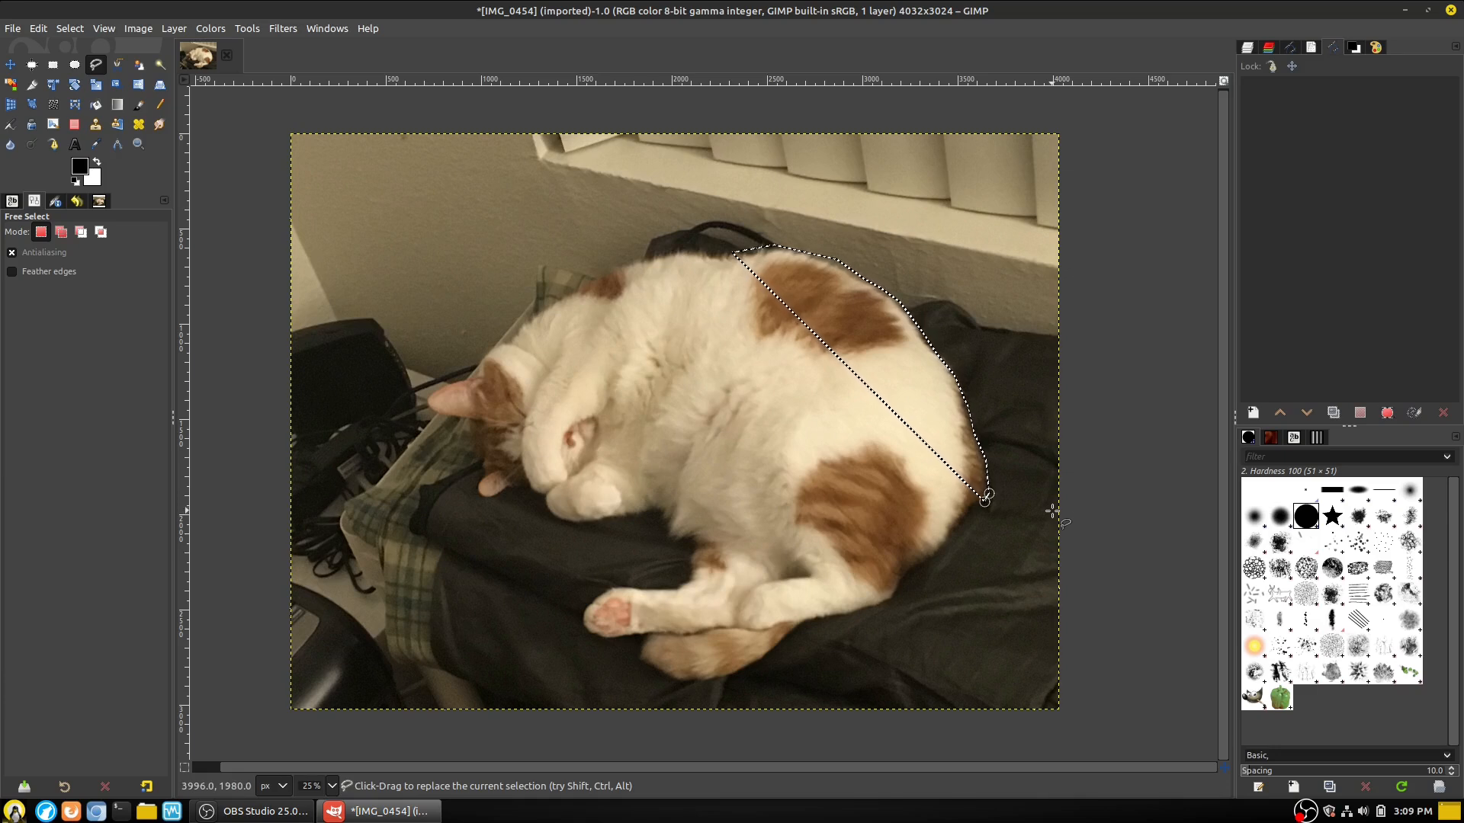
key("Return")
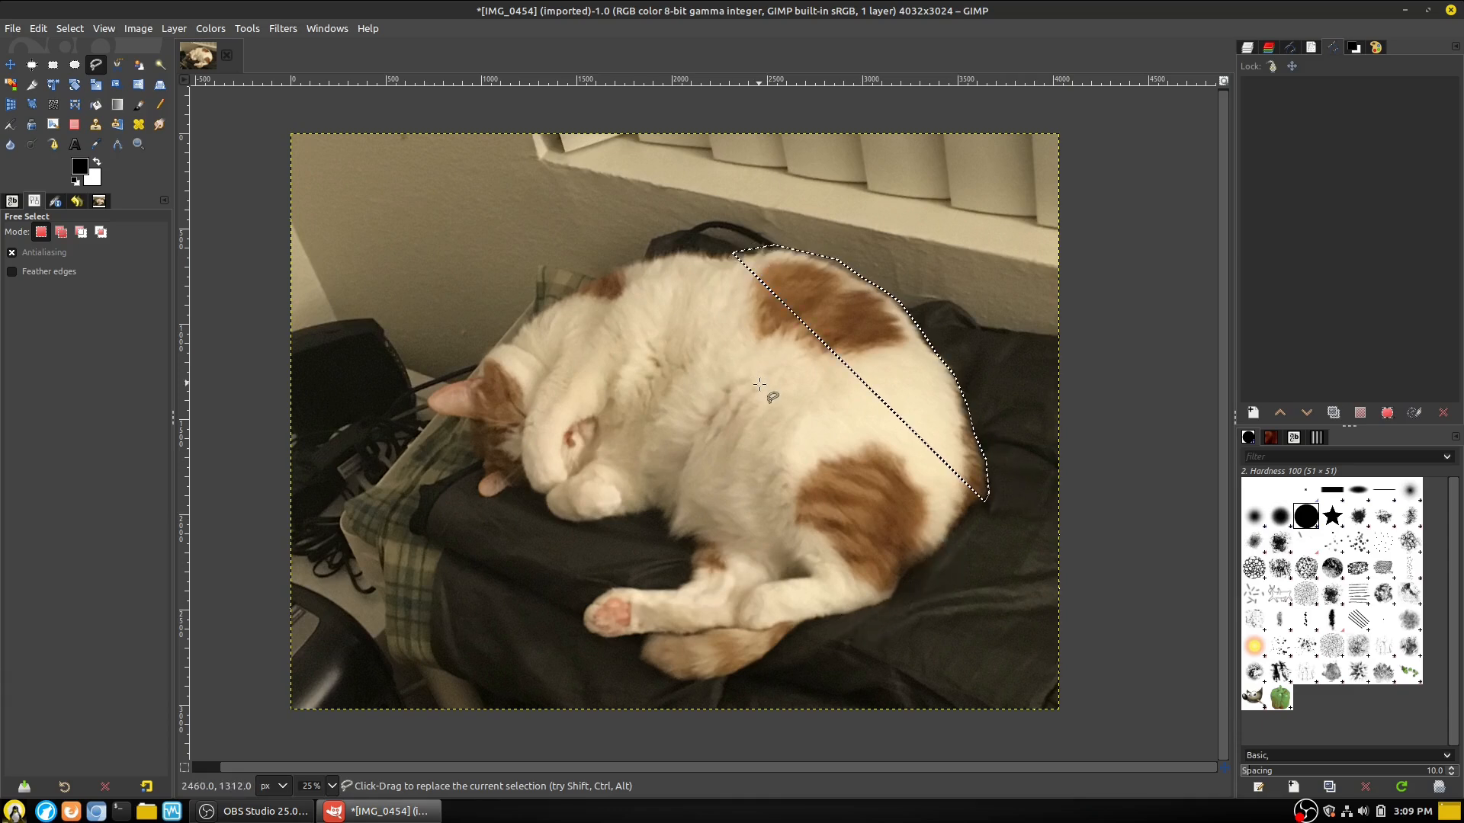
key("ctrl+shift+a")
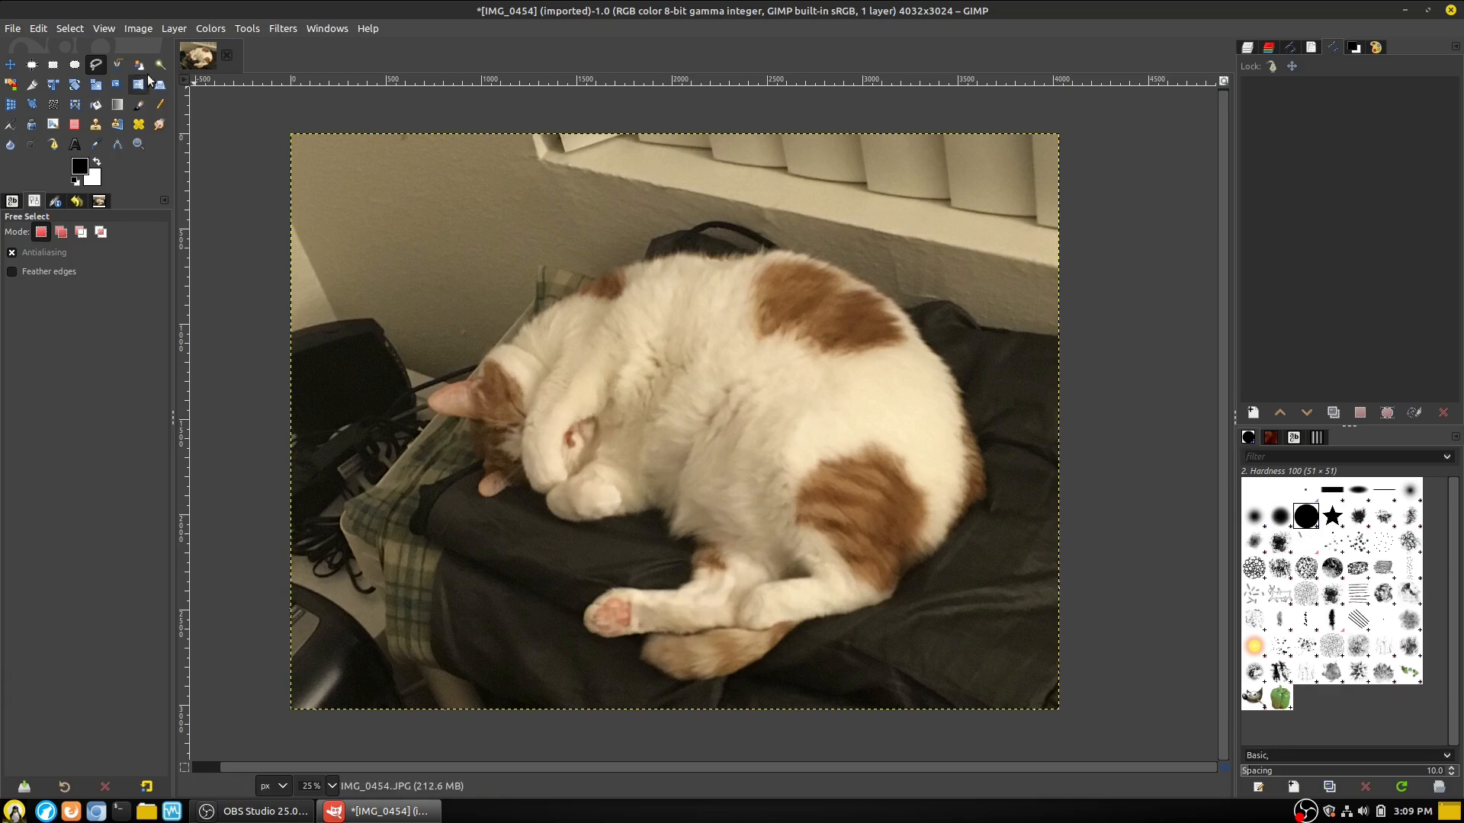
Start a Scissors outline on the cat's back and place points around its rump and hind leg to the tail base
left_click(119, 66)
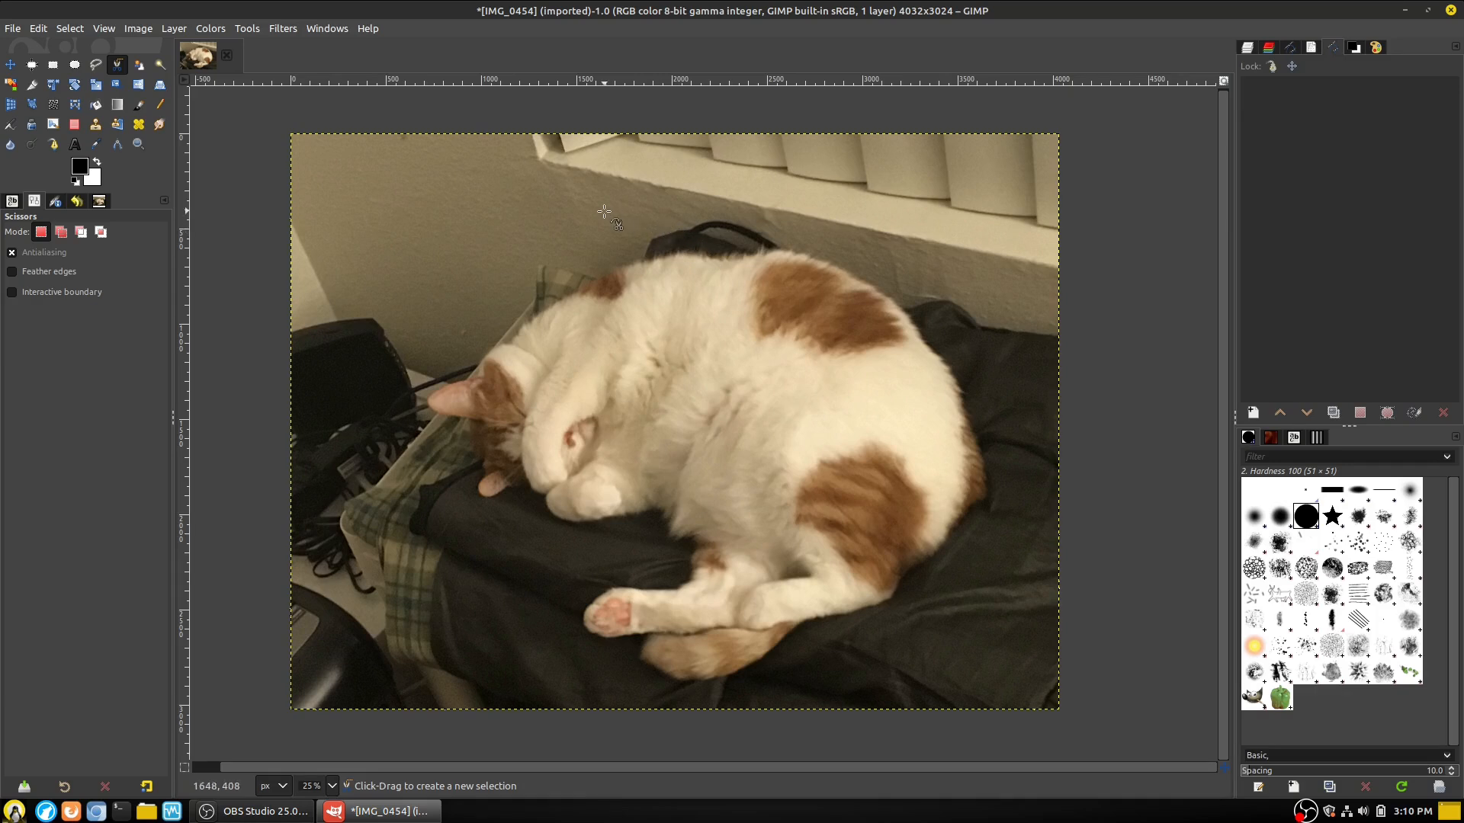
left_click(905, 312)
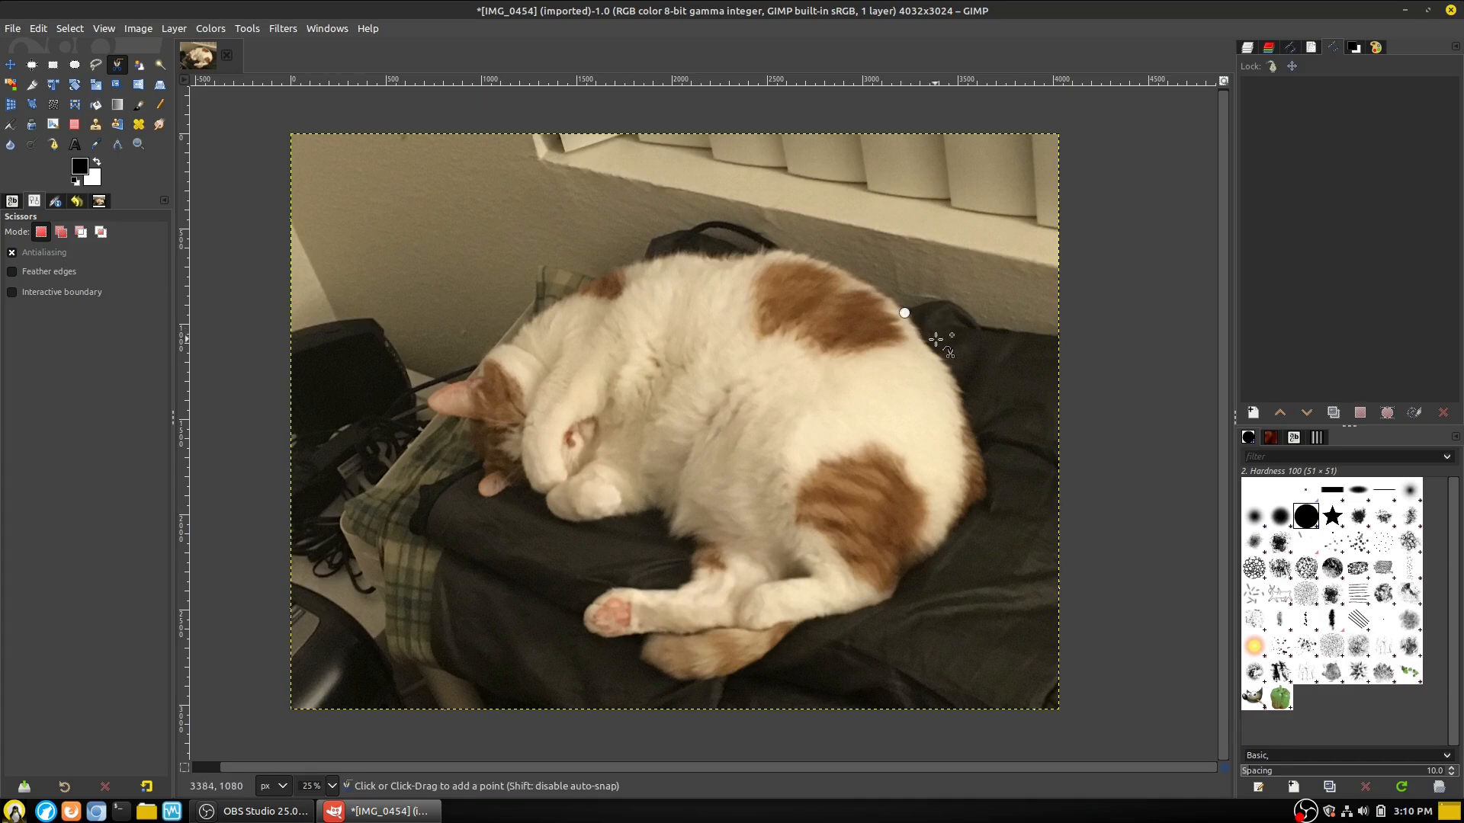
left_click(963, 392)
left_click(982, 455)
left_click(983, 501)
left_click(935, 554)
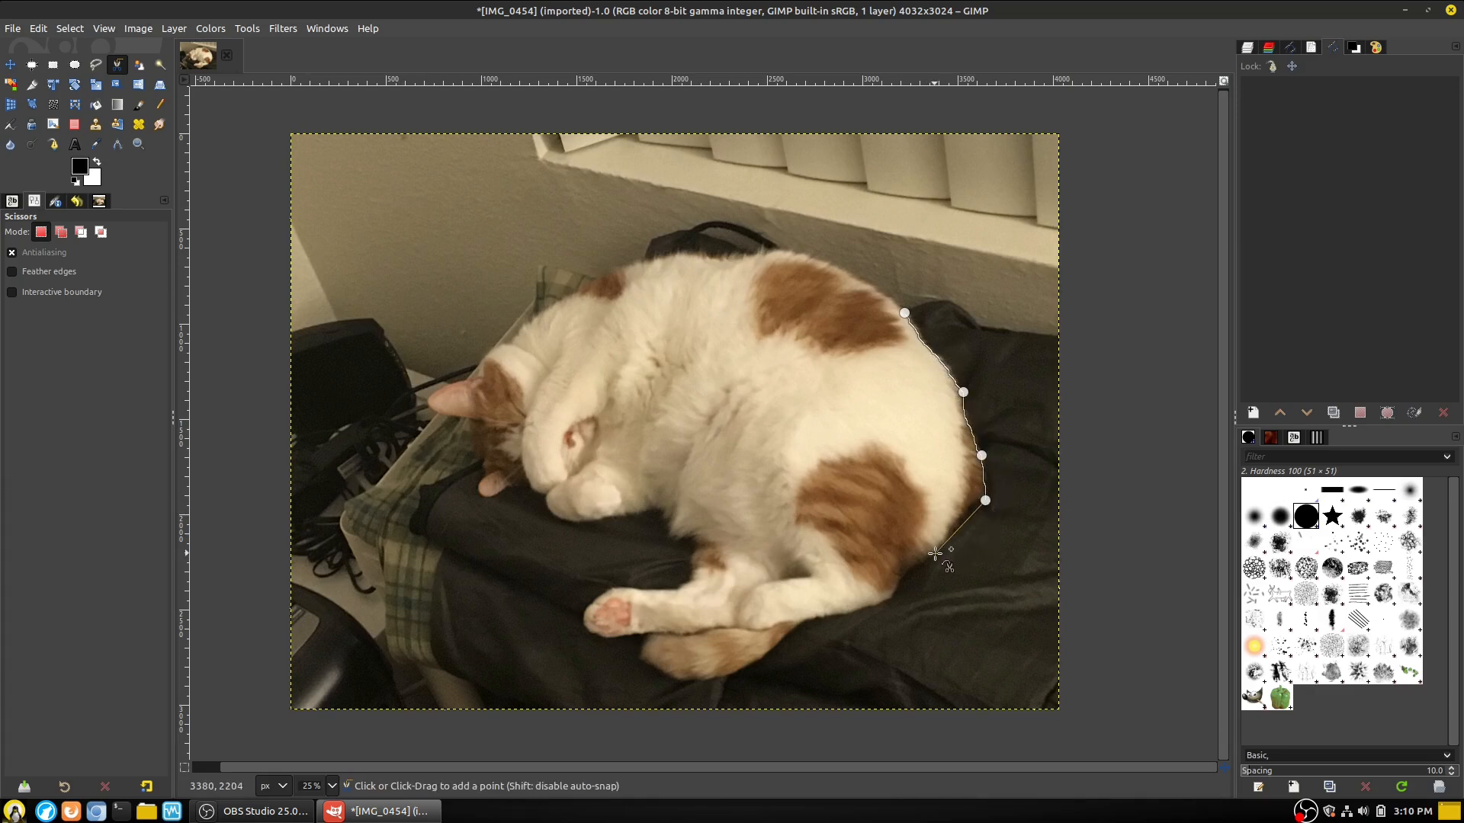
left_click(905, 575)
left_click(863, 610)
left_click(805, 622)
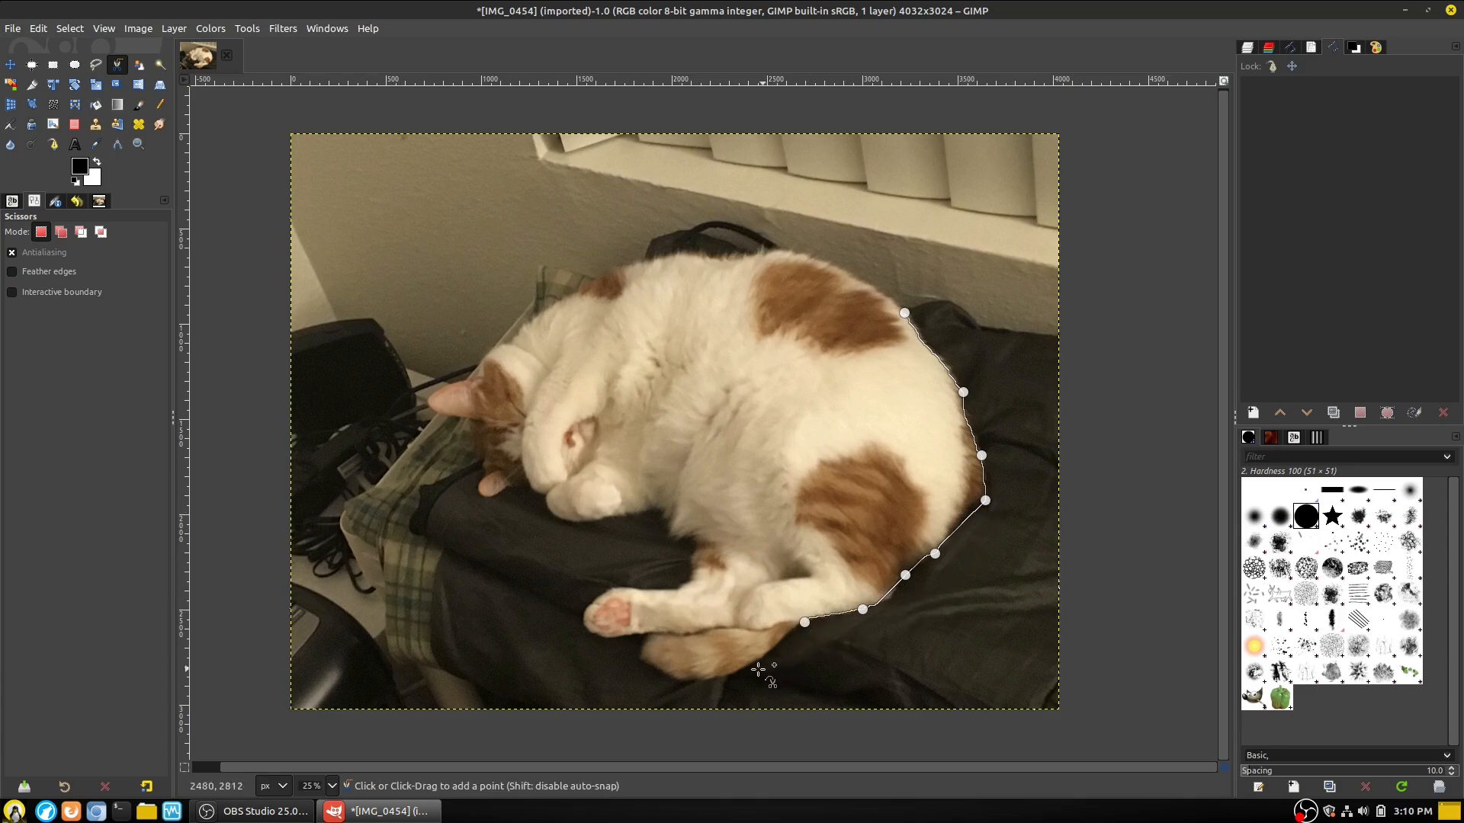
Continue the Scissors outline around the cat's tail and the outstretched hind paw
left_click(747, 667)
left_click(677, 680)
left_click(642, 660)
left_click(648, 636)
left_click(615, 638)
left_click(582, 620)
left_click(596, 599)
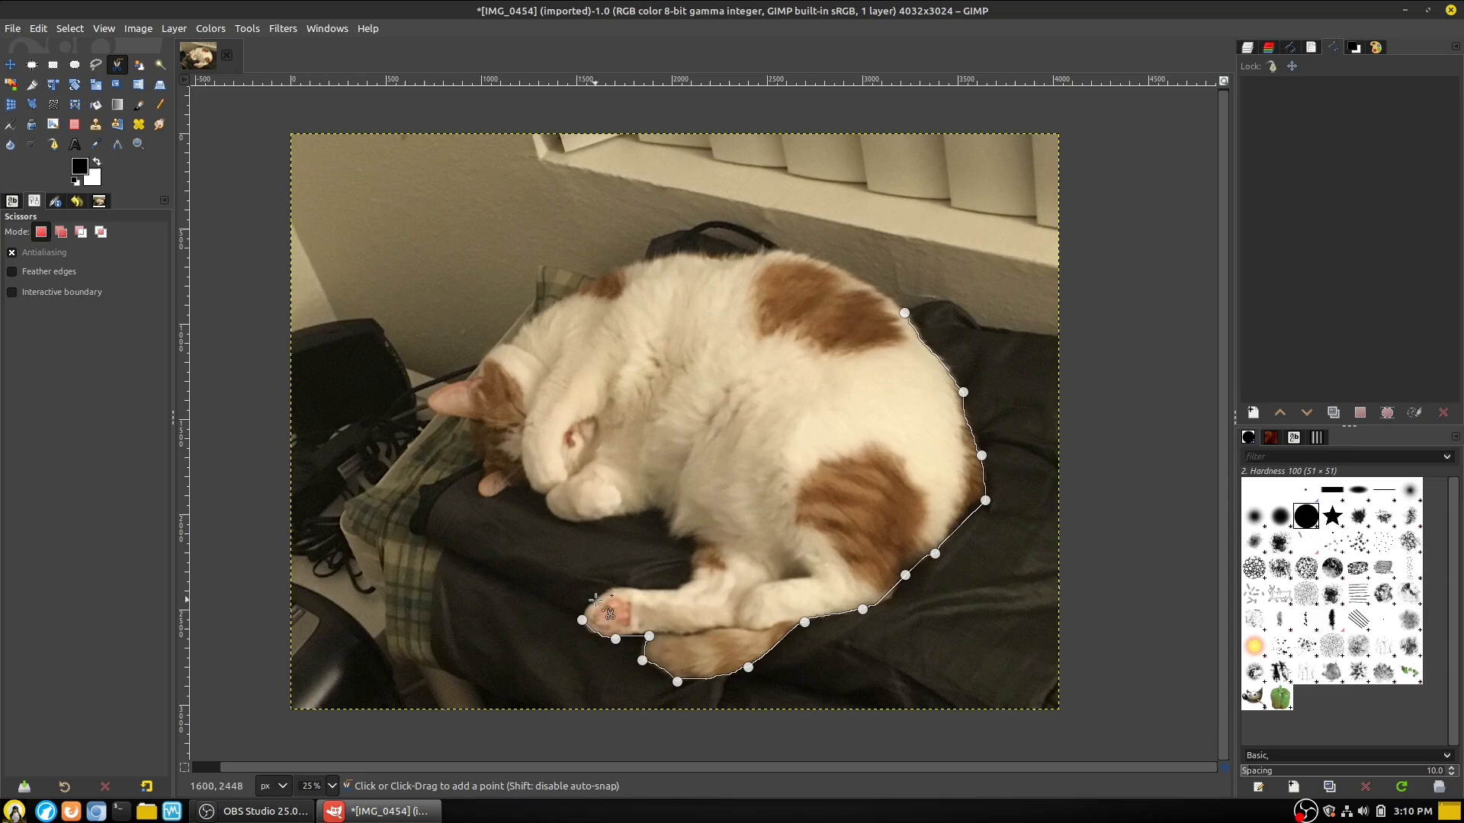
Continue the Scissors outline along the hind leg, belly edge and front paws
left_click(639, 589)
left_click(681, 584)
left_click(692, 558)
left_click(694, 540)
left_click(674, 535)
left_click(660, 513)
left_click(635, 516)
left_click(581, 522)
left_click(549, 510)
left_click(539, 490)
Continue the Scissors outline around both ears and the face to the back of the cat's head
left_click(523, 483)
left_click(510, 487)
left_click(493, 495)
left_click(475, 486)
left_click(482, 463)
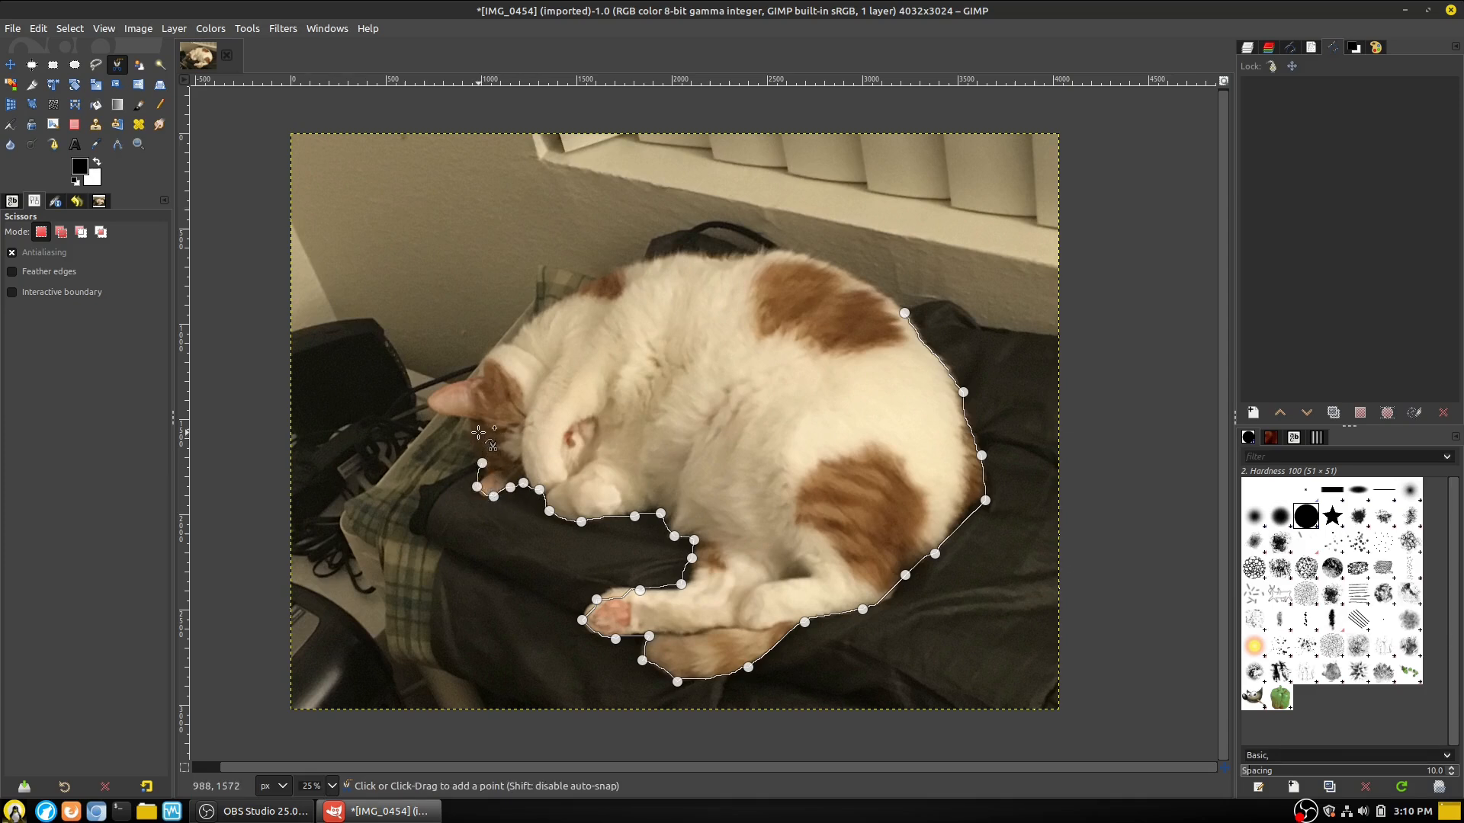
left_click(472, 424)
left_click(428, 399)
left_click(480, 368)
left_click(512, 340)
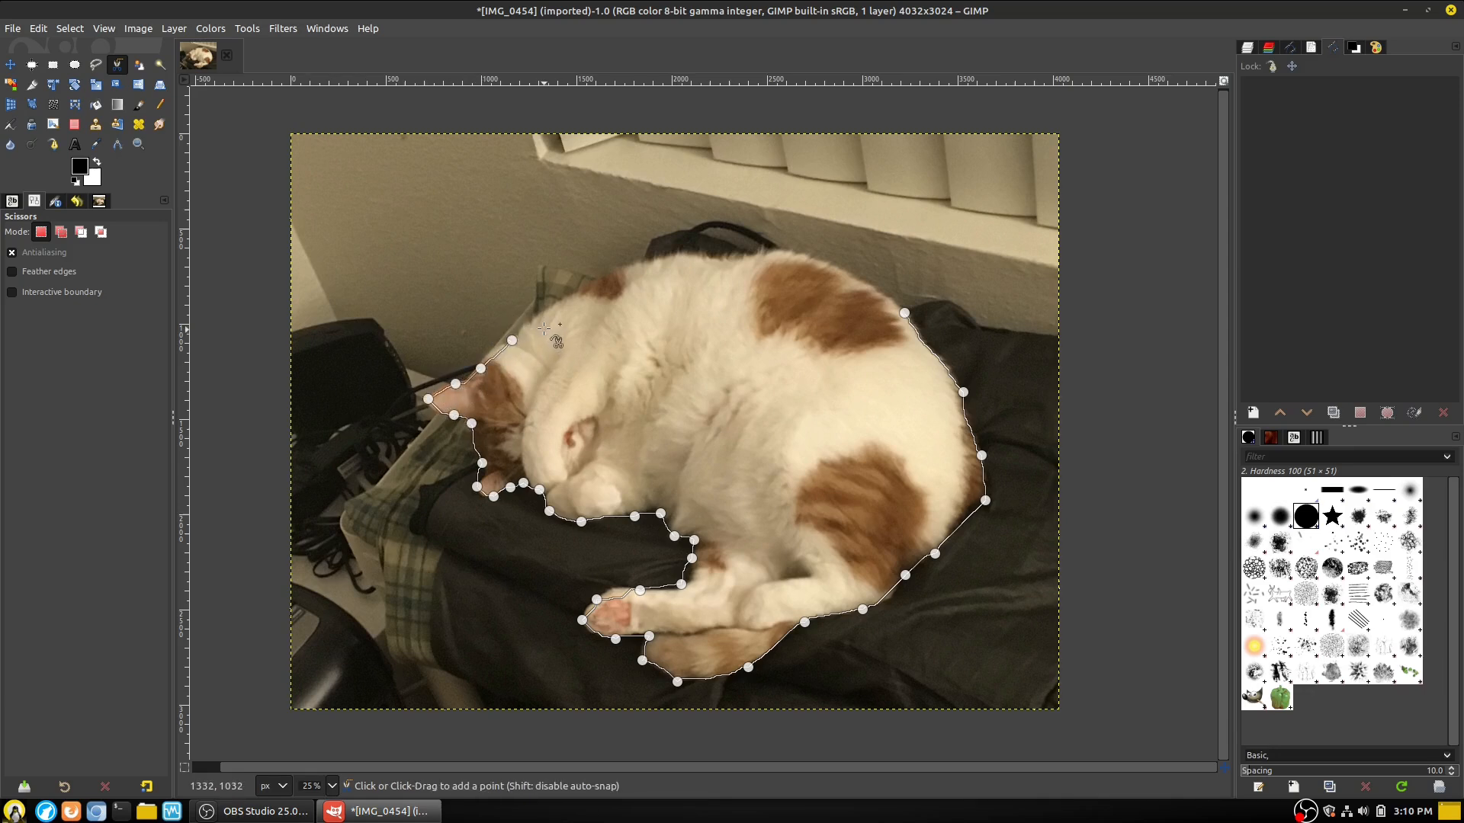
Trace the neck and upper back, close the Scissors outline at its first point, and convert it into a selection
left_click(532, 320)
left_click(600, 284)
left_click(631, 265)
left_click(674, 256)
left_click(713, 256)
left_click(759, 253)
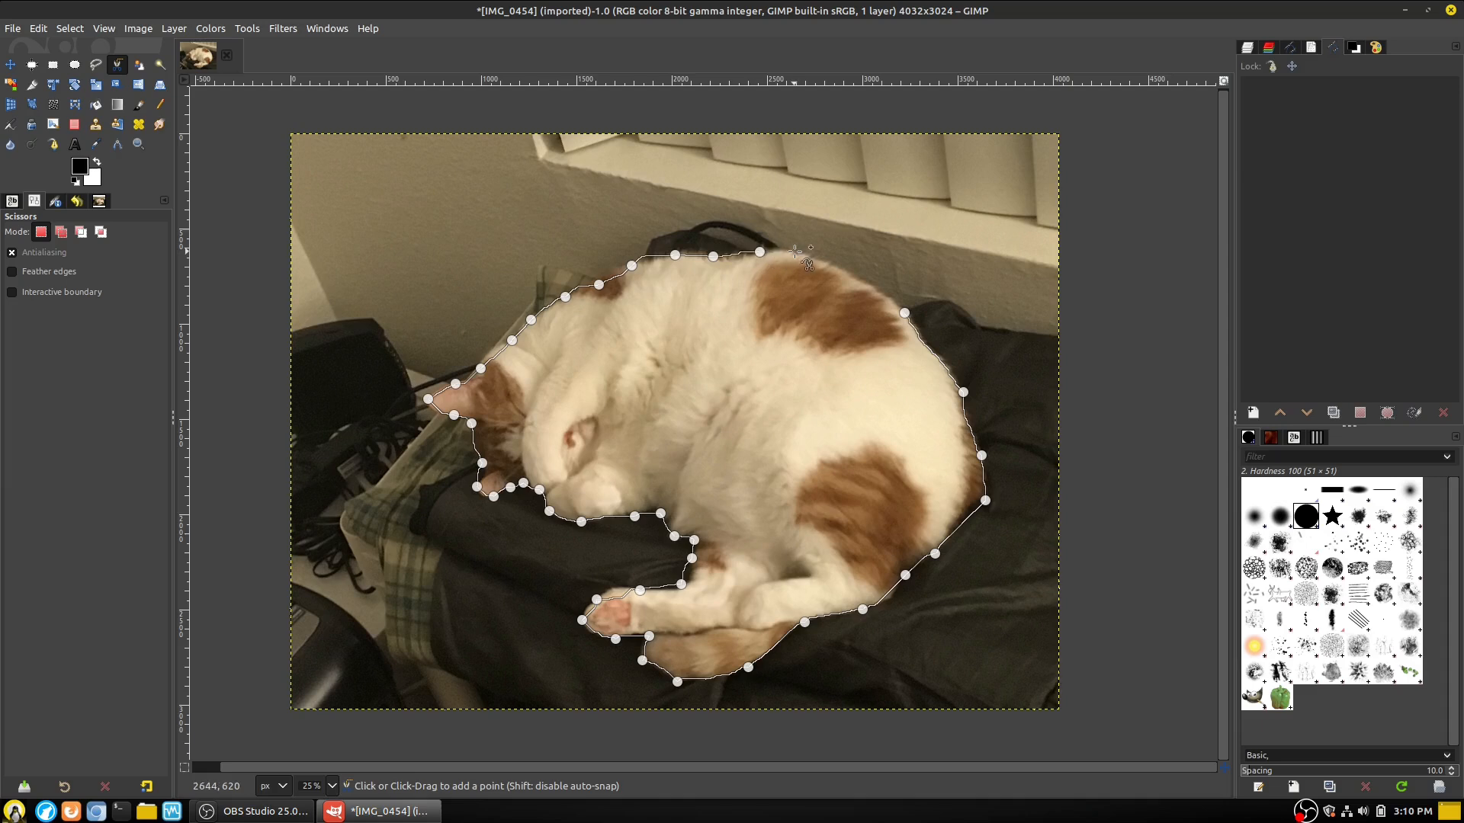
left_click(806, 255)
left_click(855, 277)
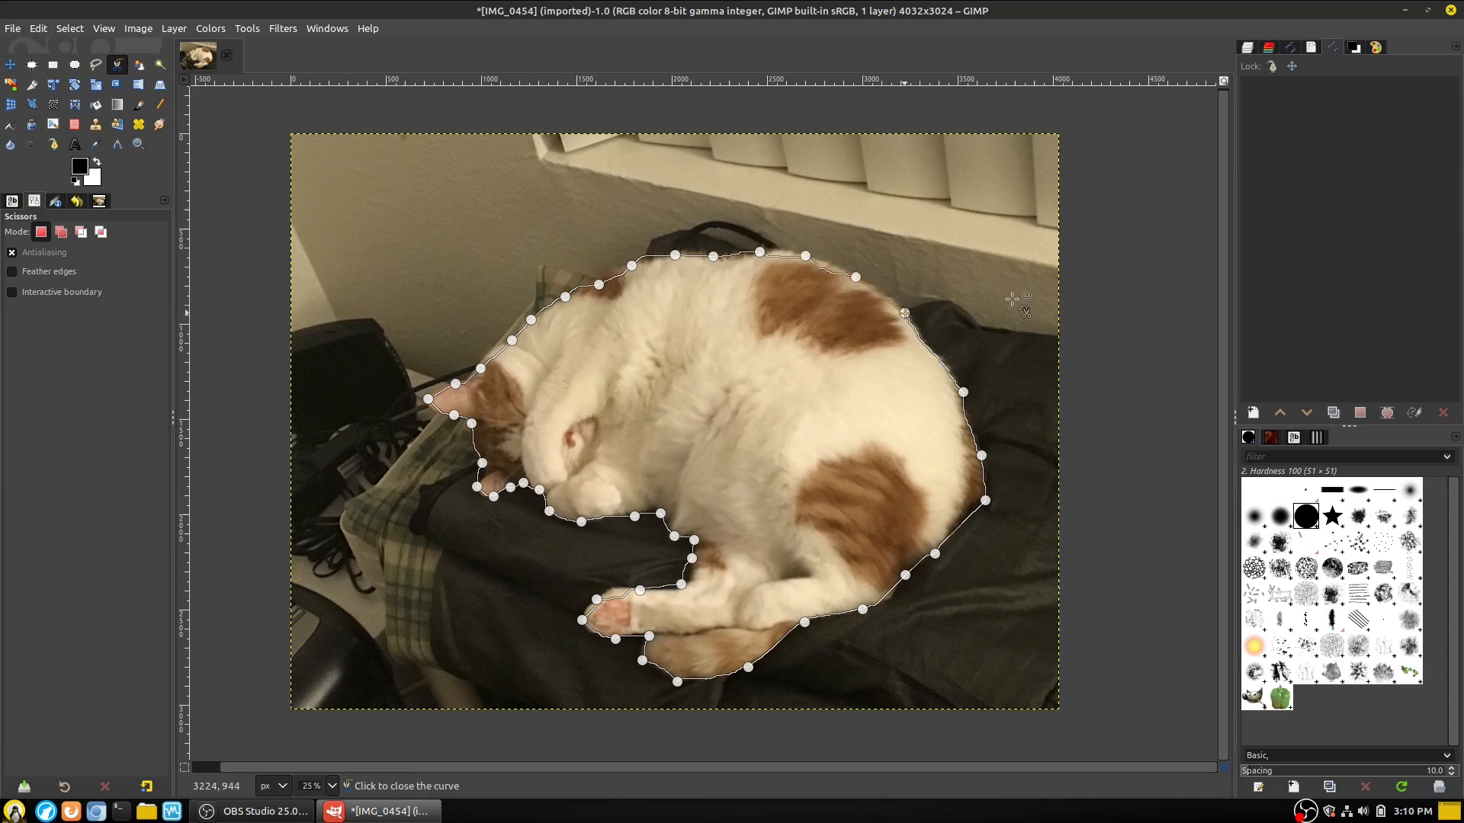
left_click(904, 314)
key("Return")
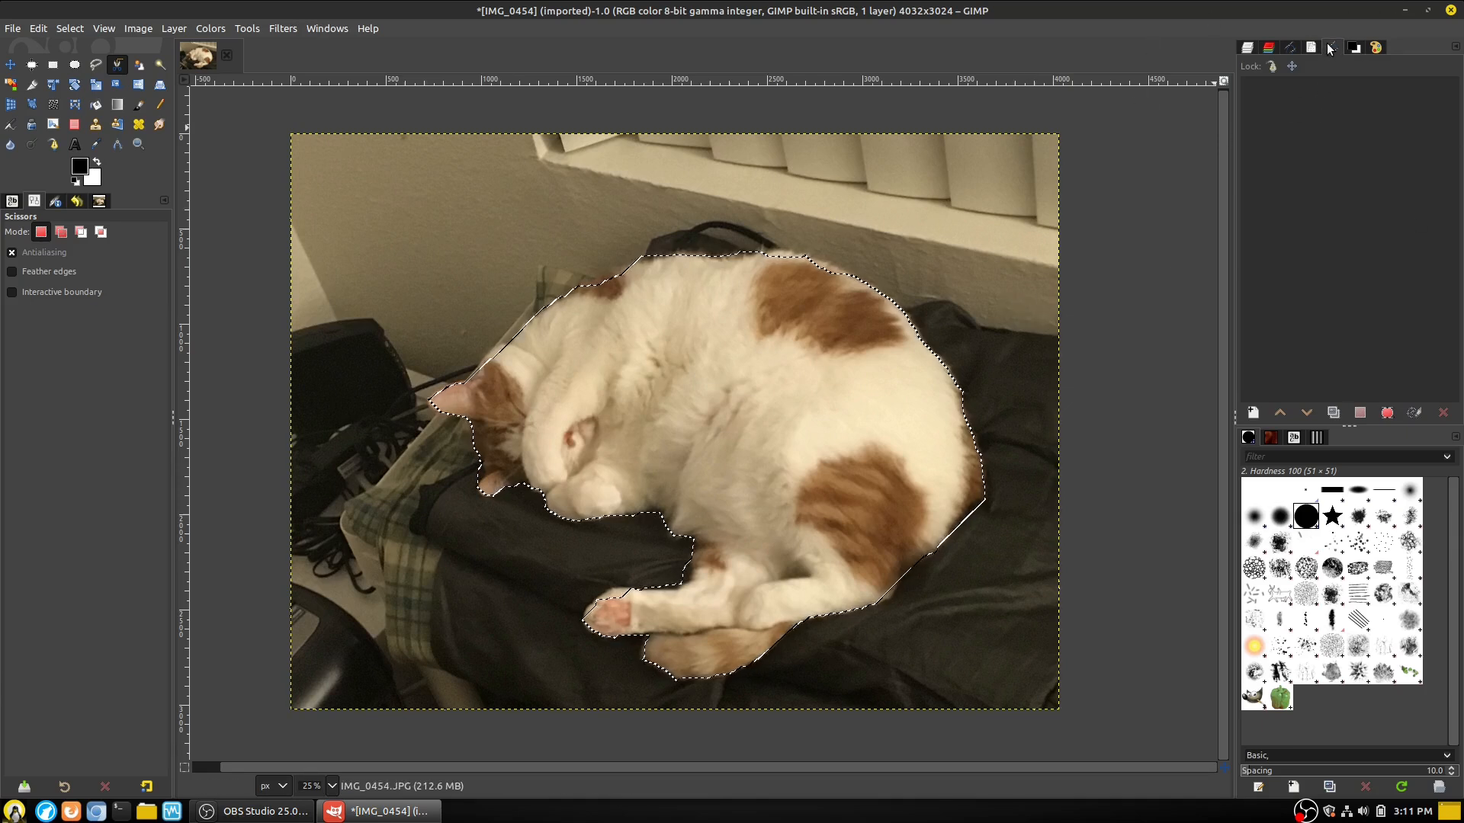
Save the cat selection as a path and draw a 2604 × 1576 px rectangular selection over the wall and the cat's upper body
left_click(1391, 413)
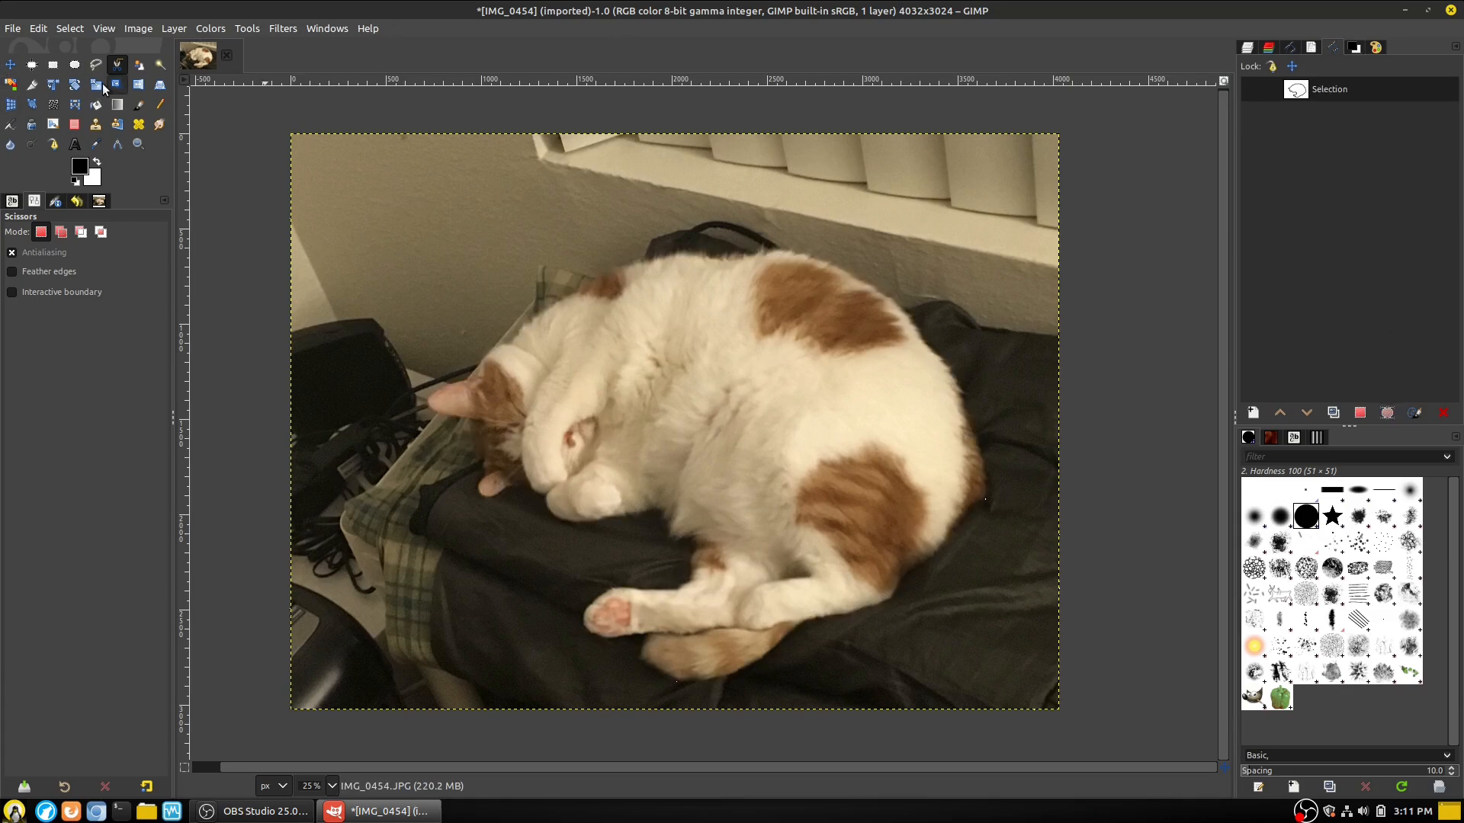
left_click(52, 65)
left_click_drag(395, 151, 892, 452)
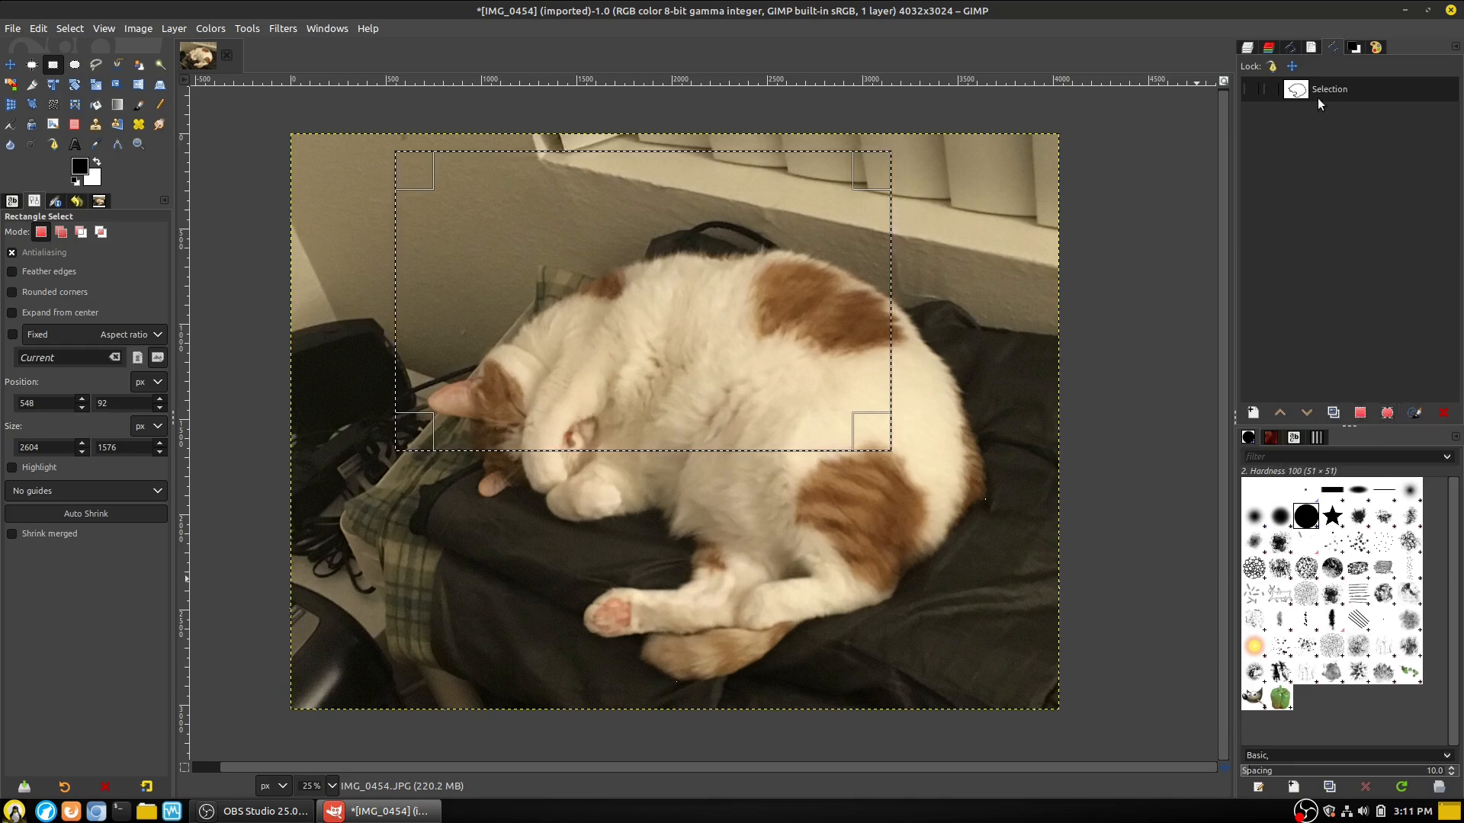
Duplicate the saved path, undo the accidental clearing of the rectangle's pixels, and delete the path copy
left_click(1333, 413)
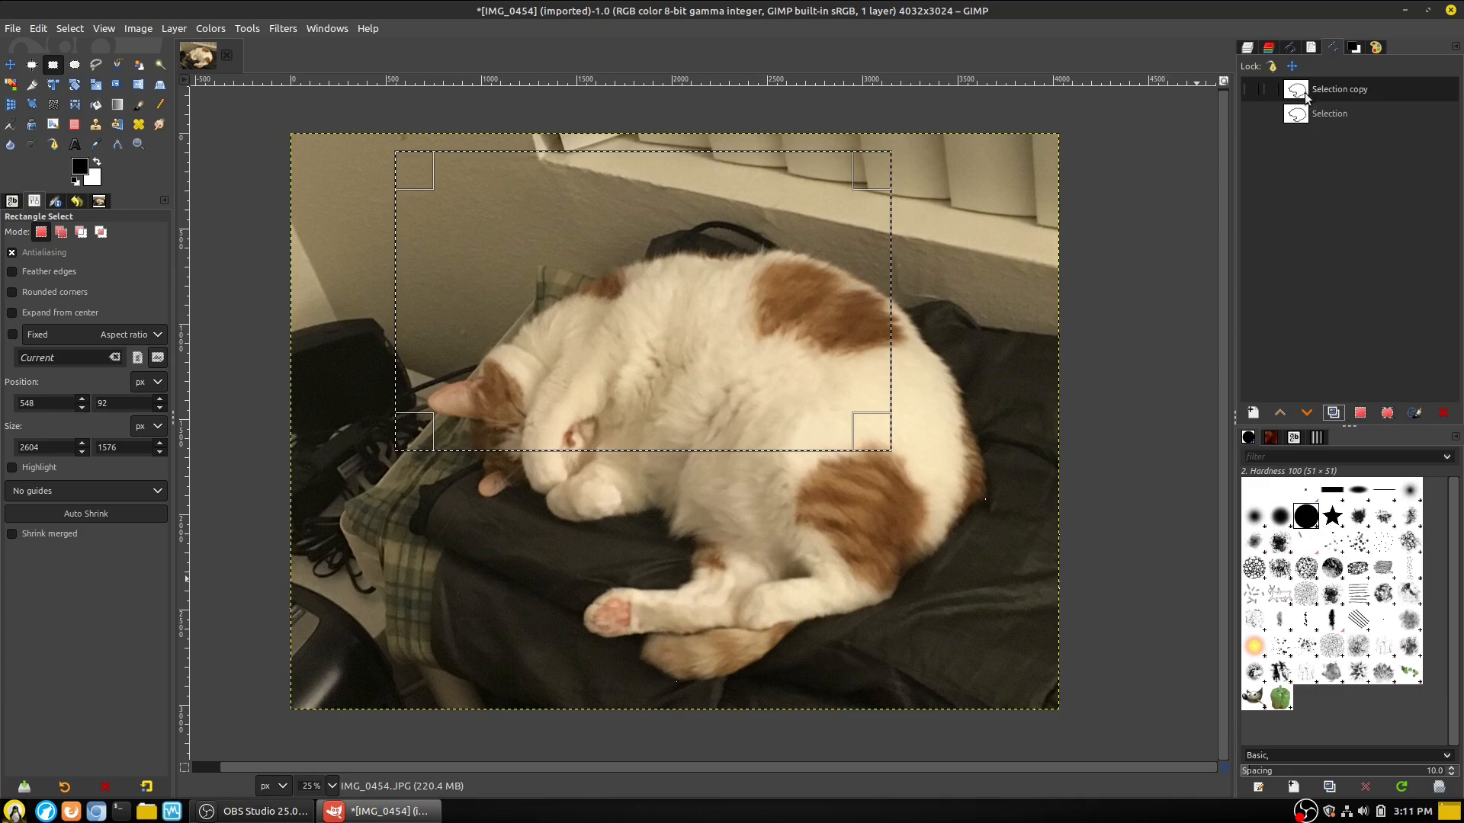
key("Delete")
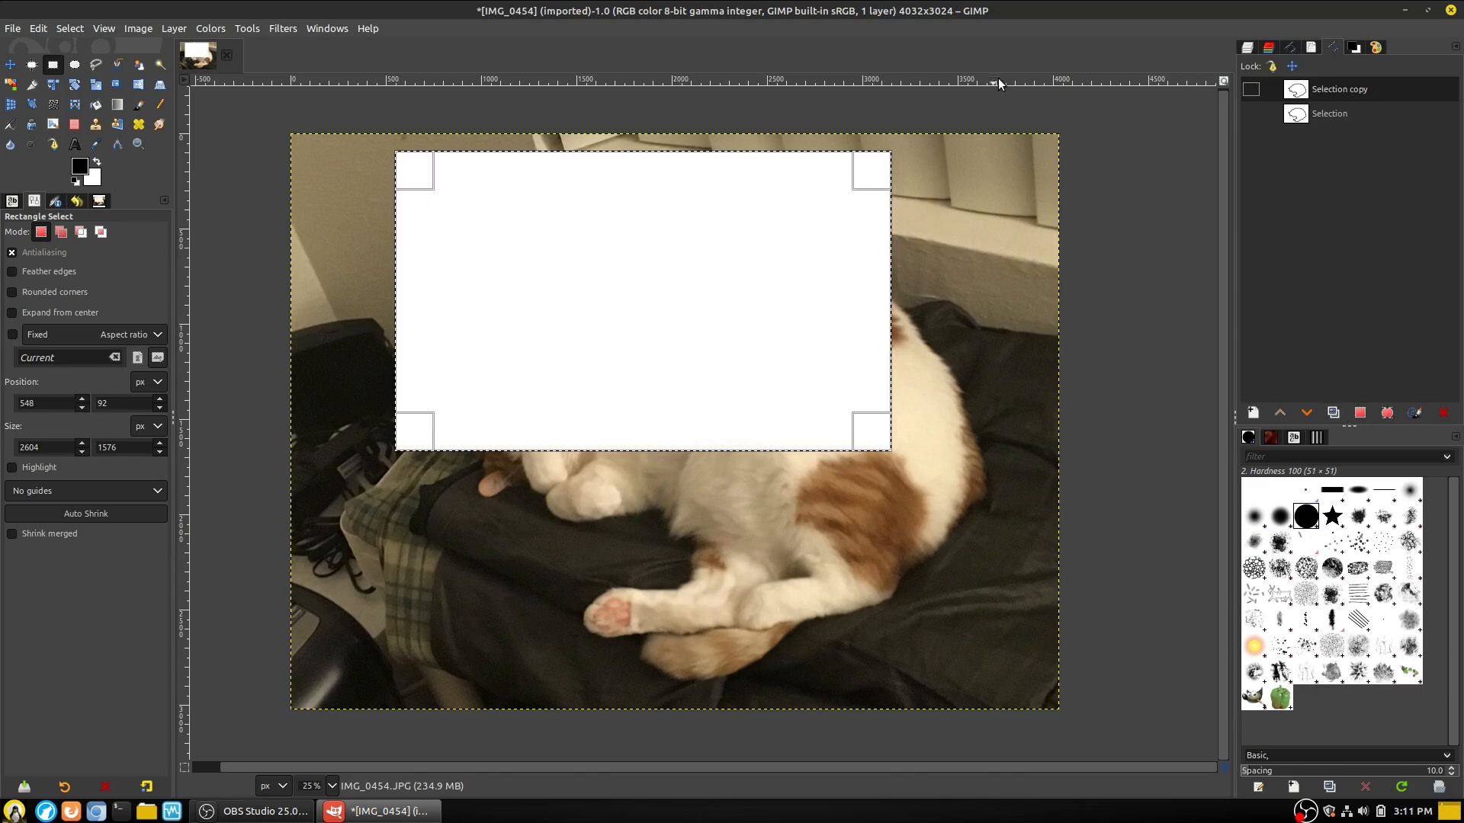
key("ctrl+z")
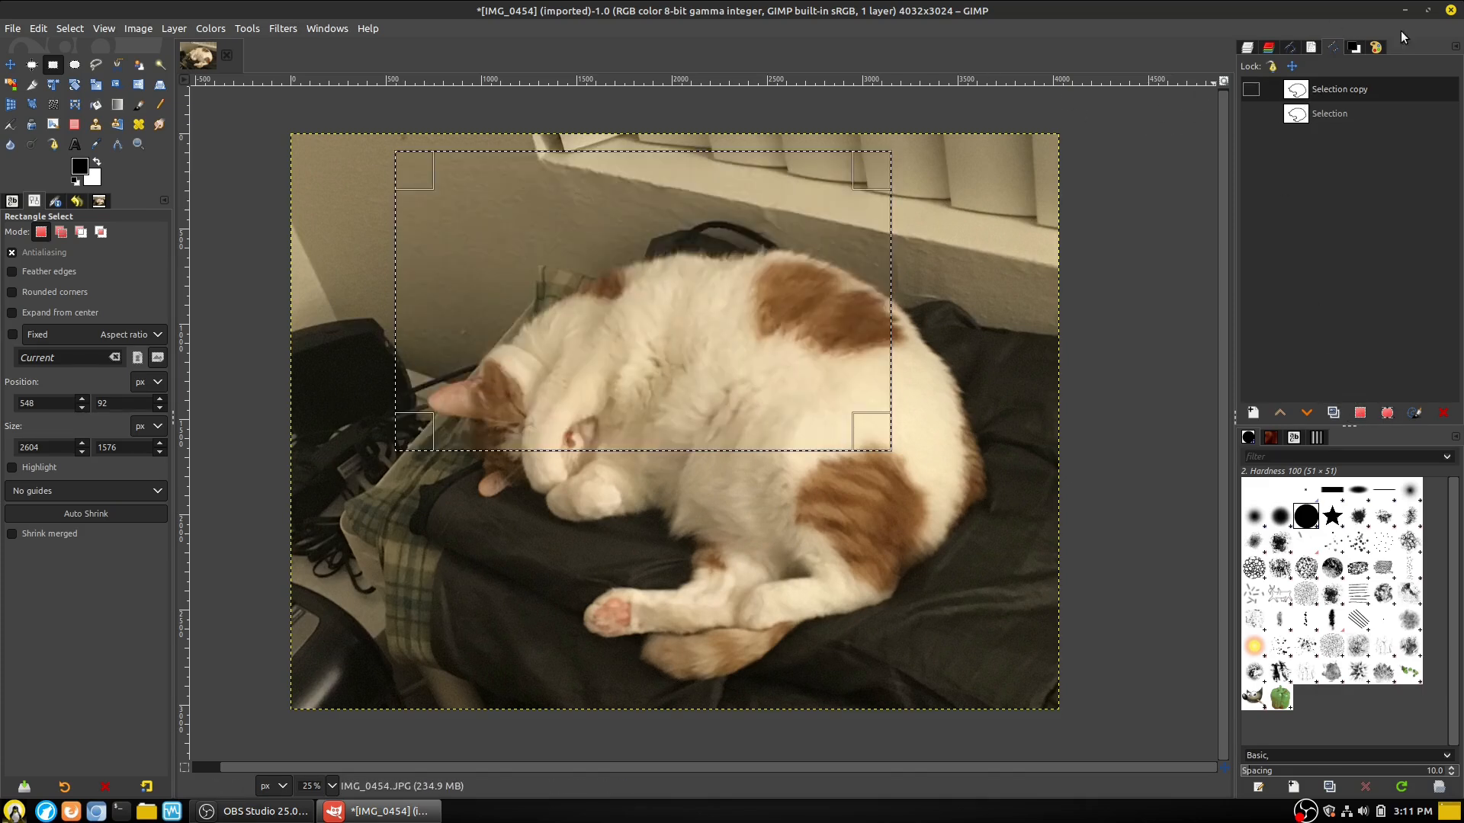
right_click(1338, 92)
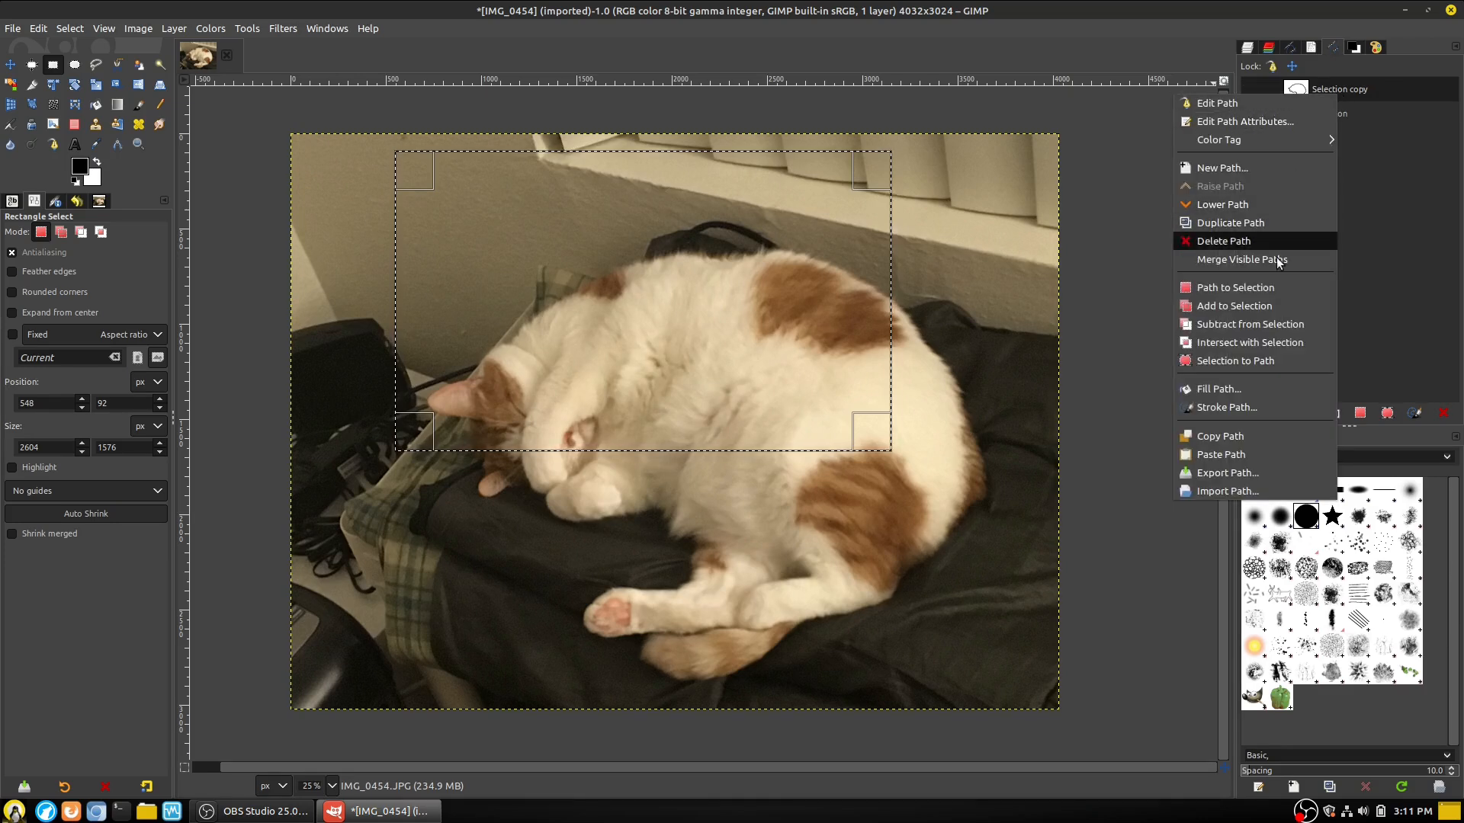
left_click(1222, 242)
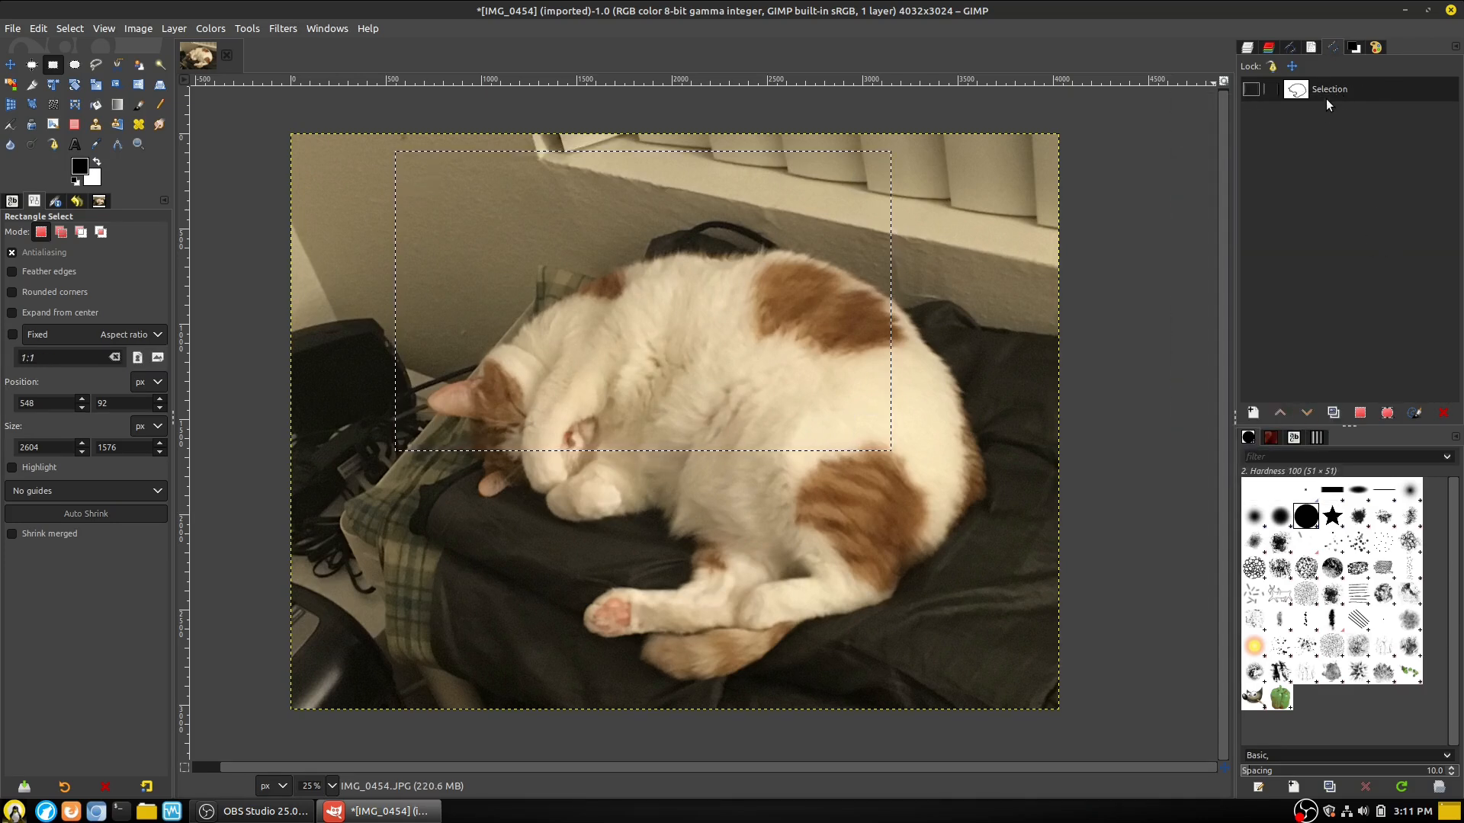
Replace the rectangular selection with the cat outline from the saved path
left_click(1363, 416)
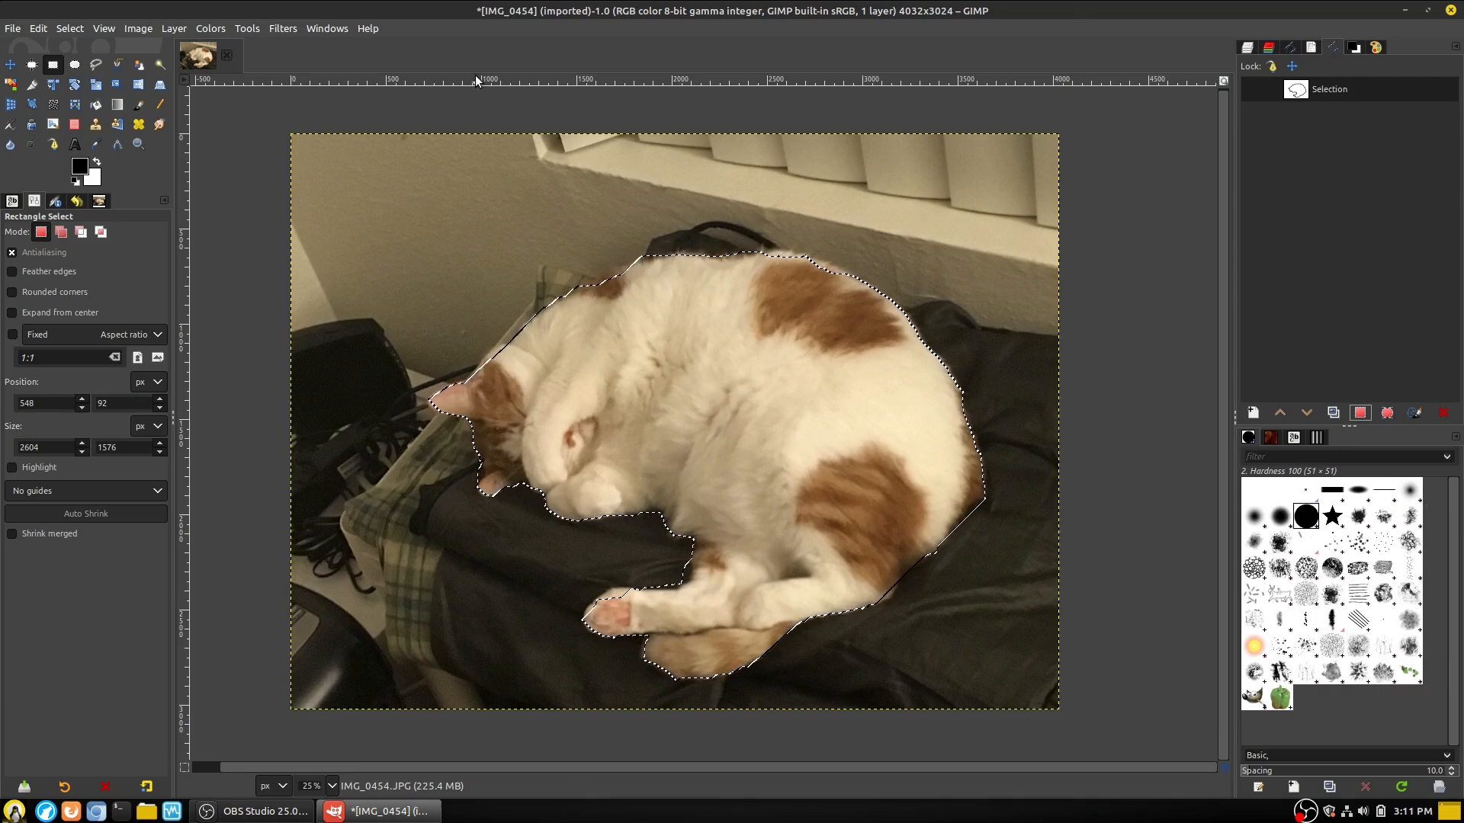
Add a Free Select outline along the edge of the cat's rump to the current selection
left_click(96, 65)
key("1")
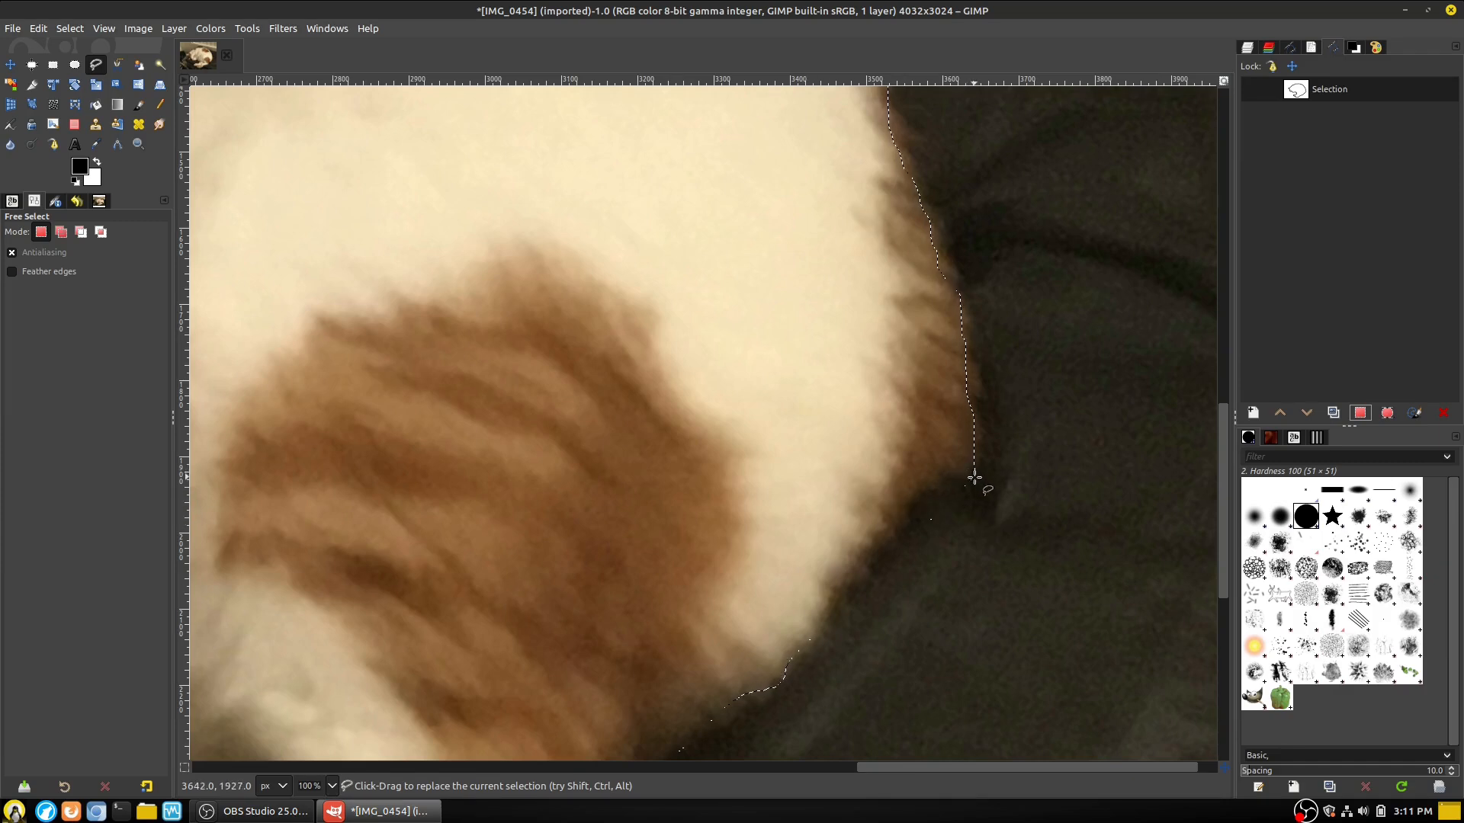
left_click(61, 231)
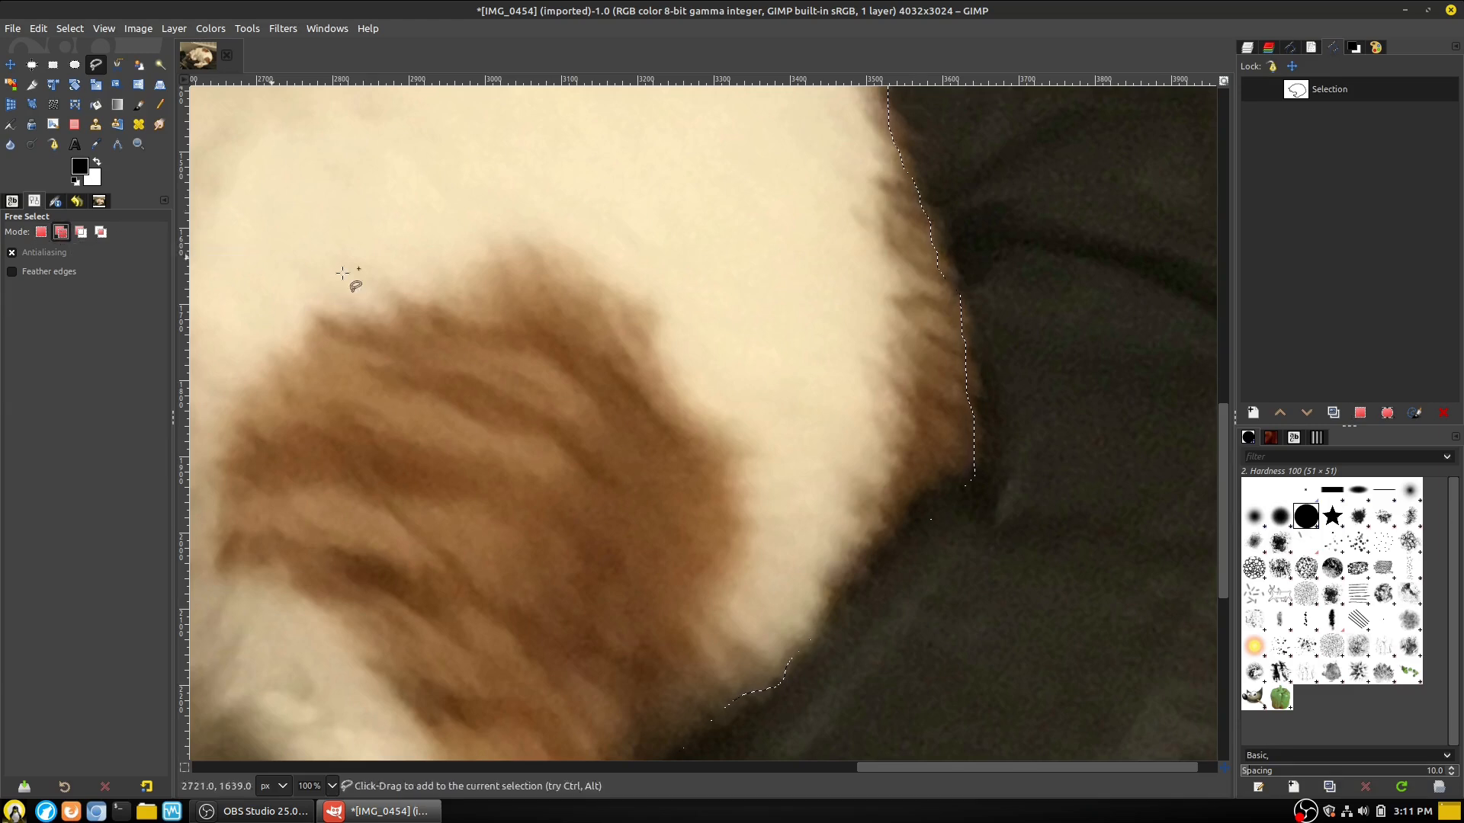
left_click(968, 487, "shift")
left_click(919, 504)
left_click_drag(868, 554, 810, 639)
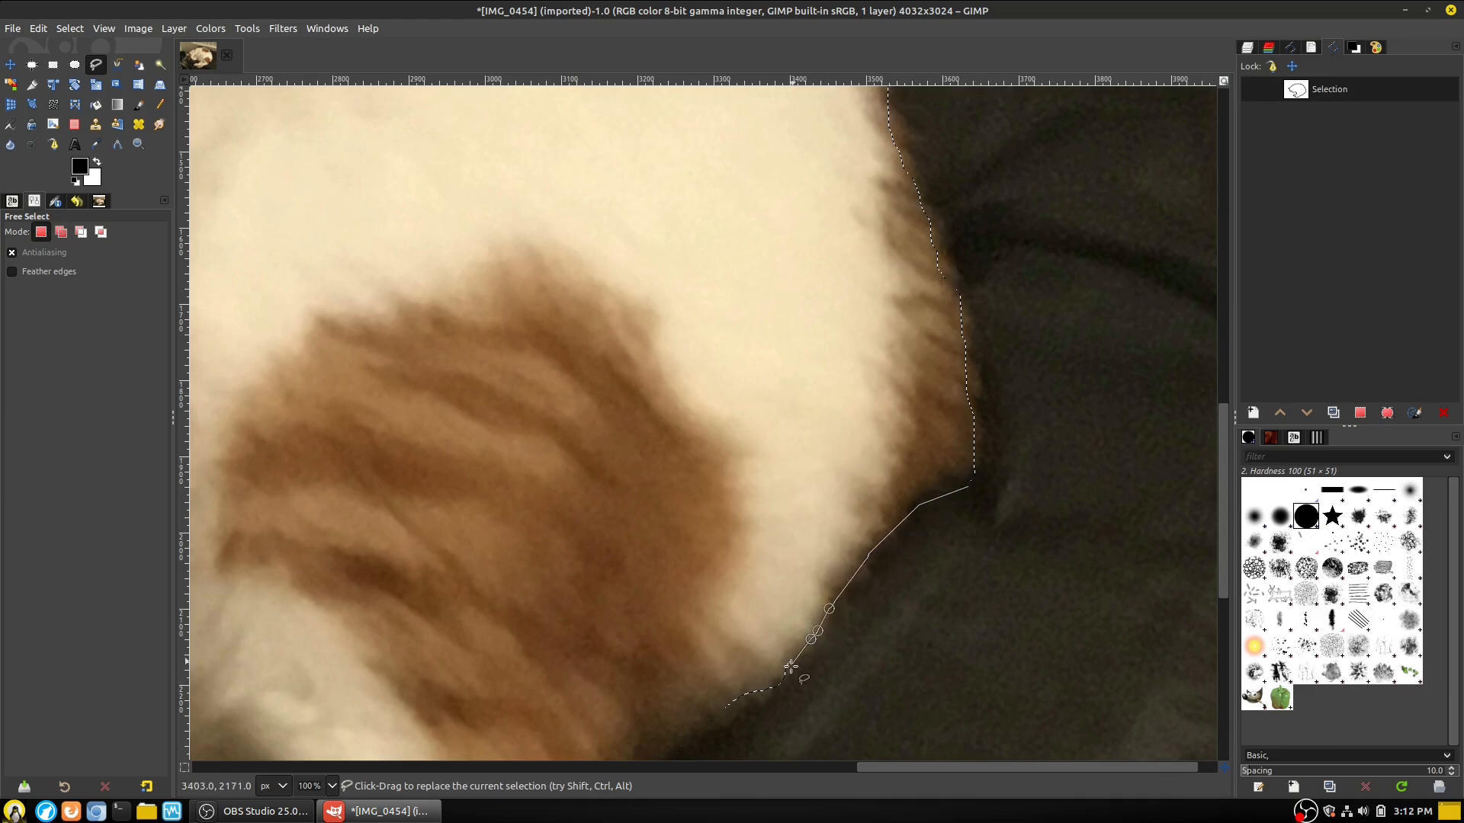
key("Return")
scroll(944, 556, "down", 3, "ctrl")
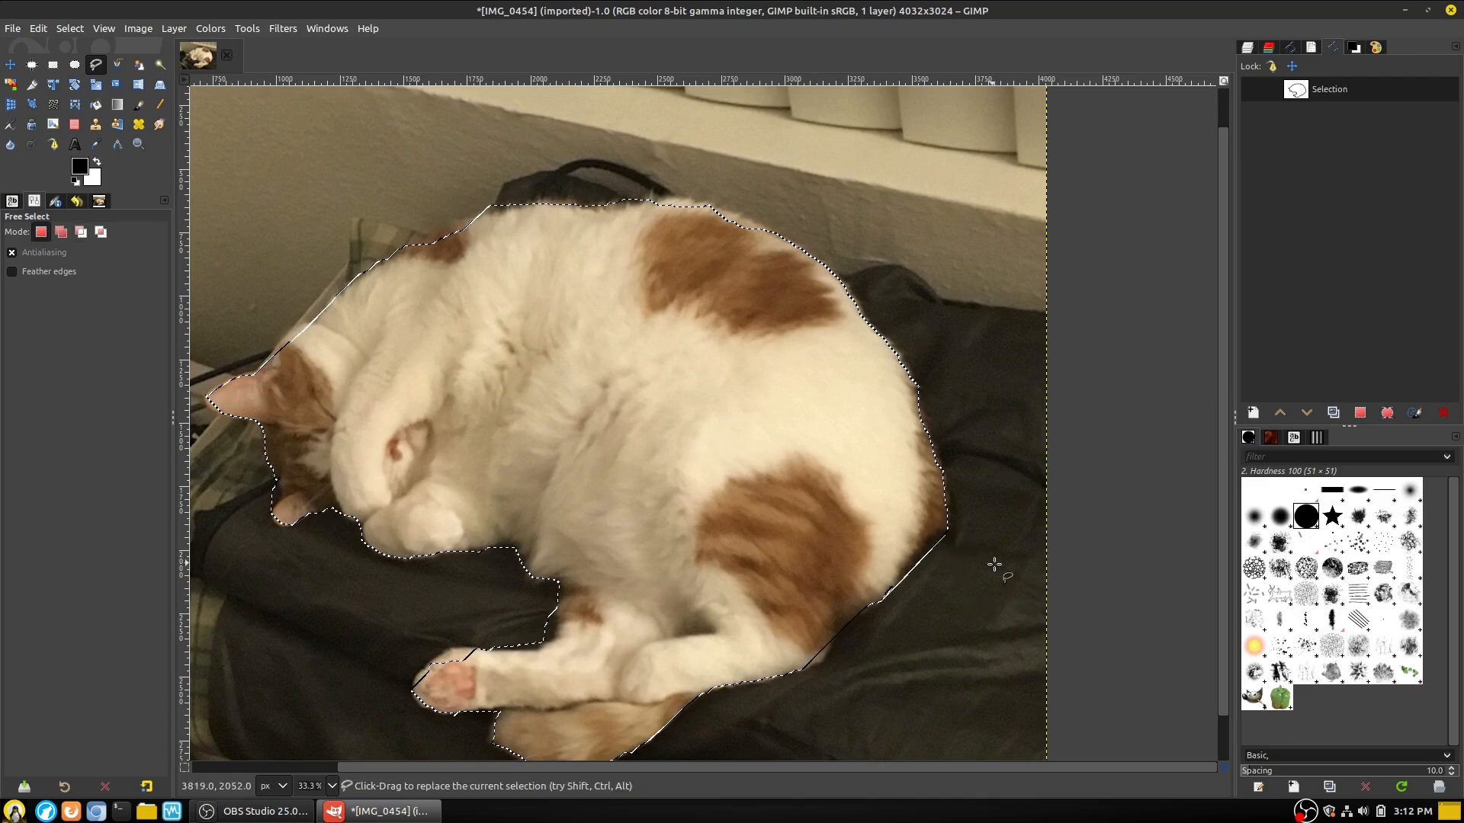
Subtract a strip of dark fabric along the cat's rump from the selection, tracing the fur edge with Free Select
left_click(60, 233)
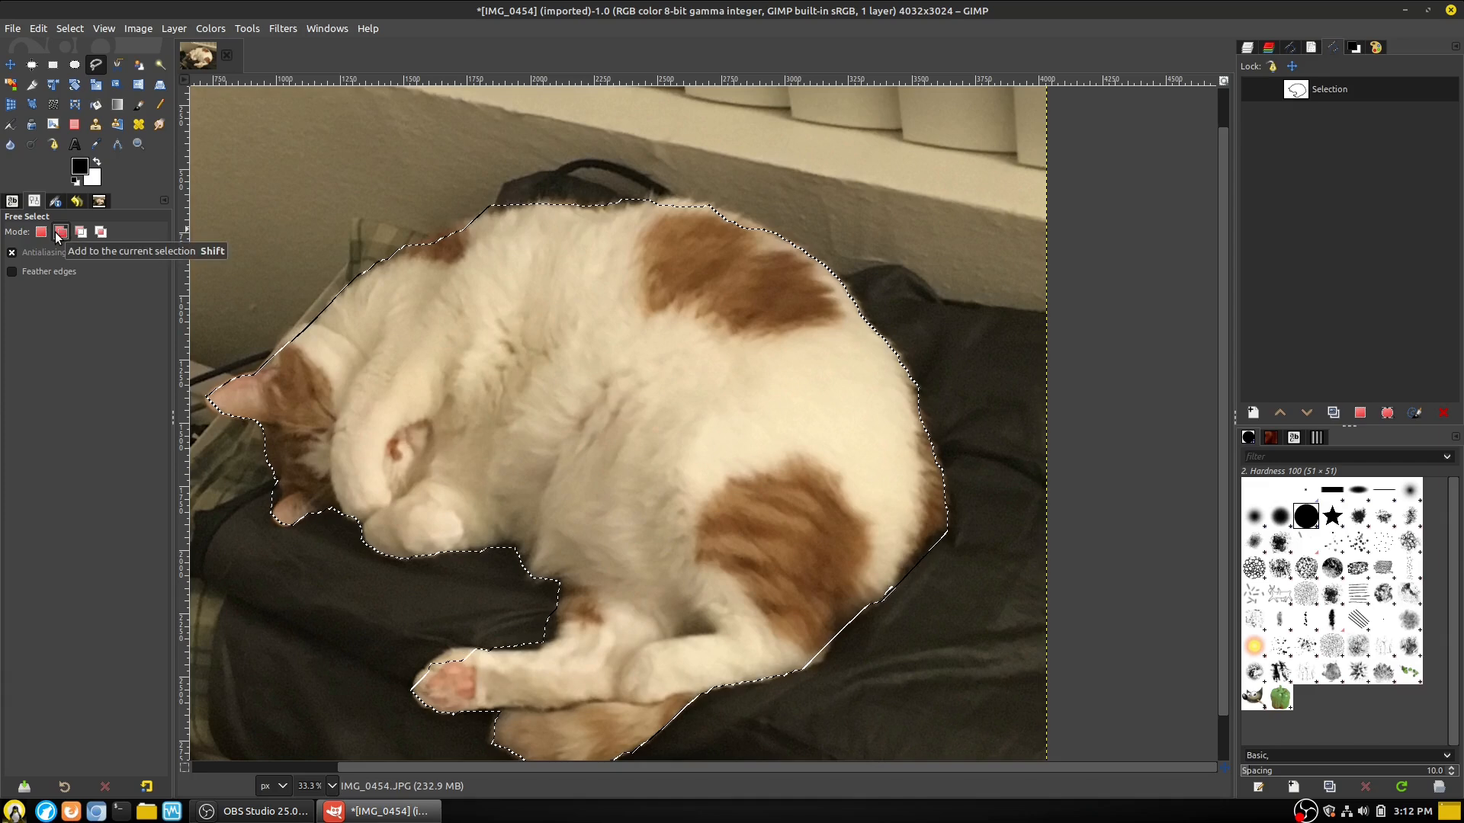
left_click(80, 233)
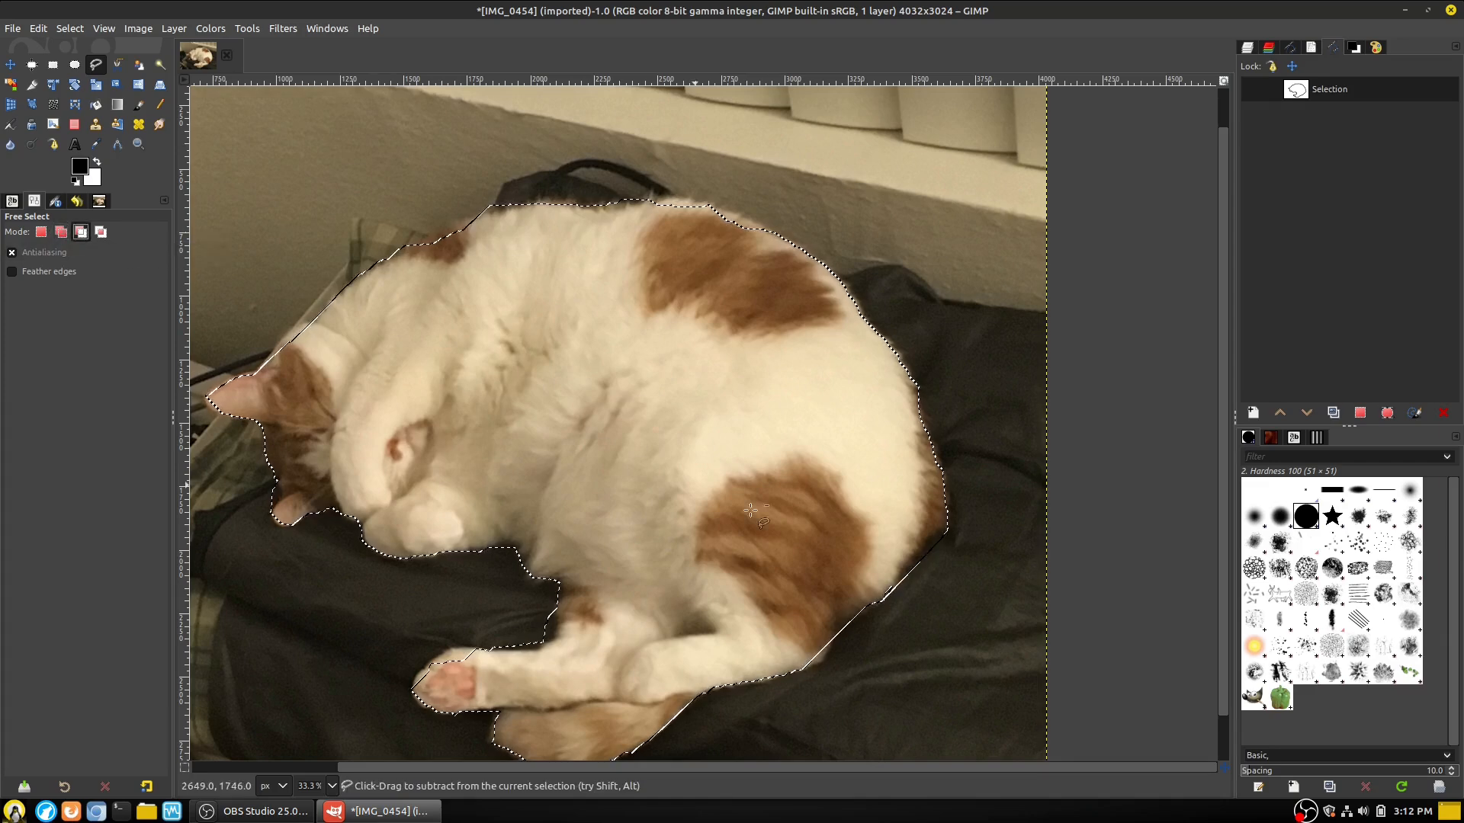
scroll(925, 597, "up", 5)
left_click(1063, 217)
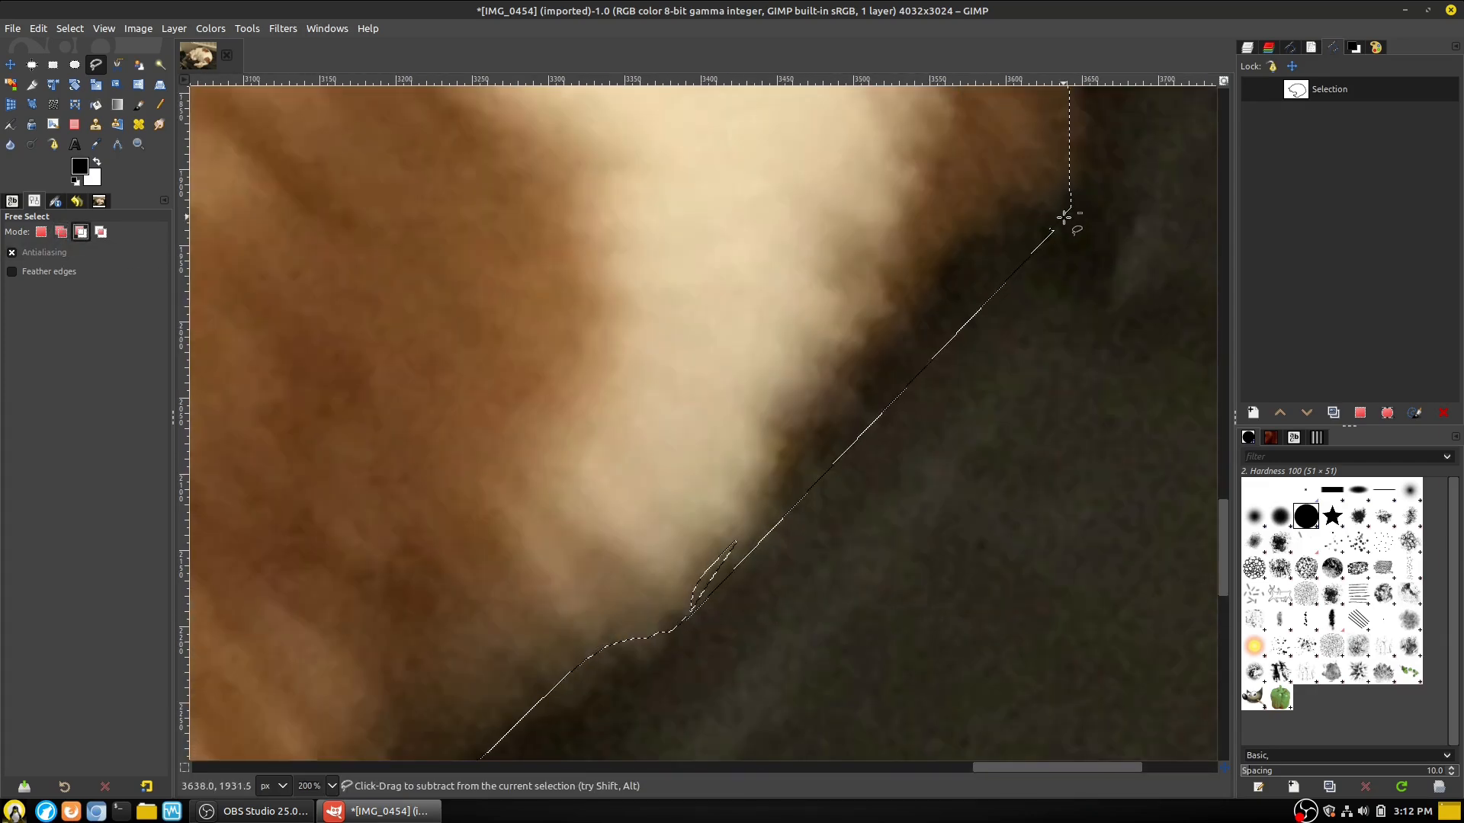
left_click(995, 223)
left_click(940, 270)
left_click(902, 343)
left_click(867, 385)
left_click(830, 431)
left_click(784, 474)
left_click(764, 524)
left_click(717, 586)
left_click(693, 614)
key("Return")
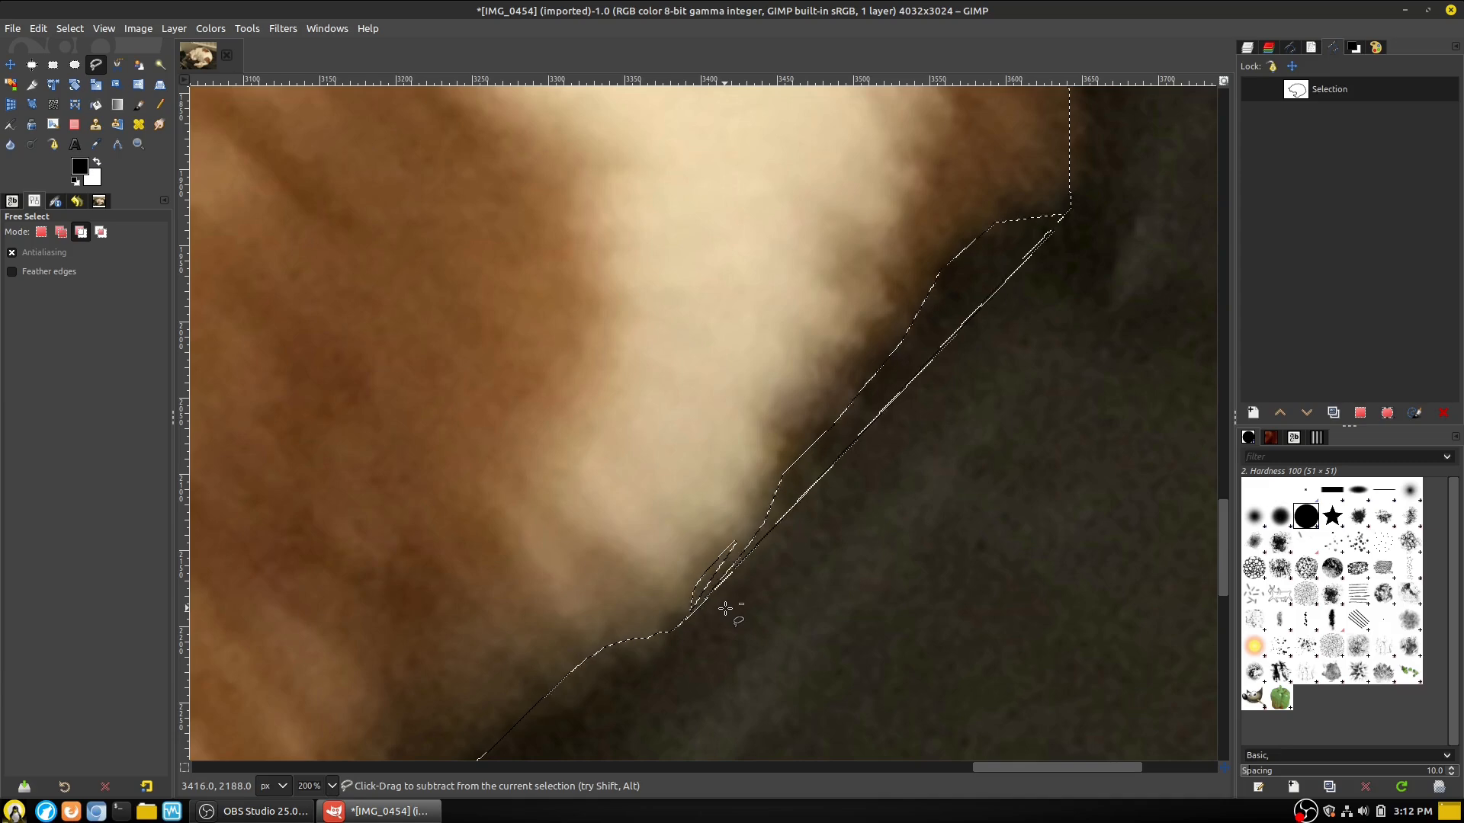
scroll(1000, 432, "down", 3)
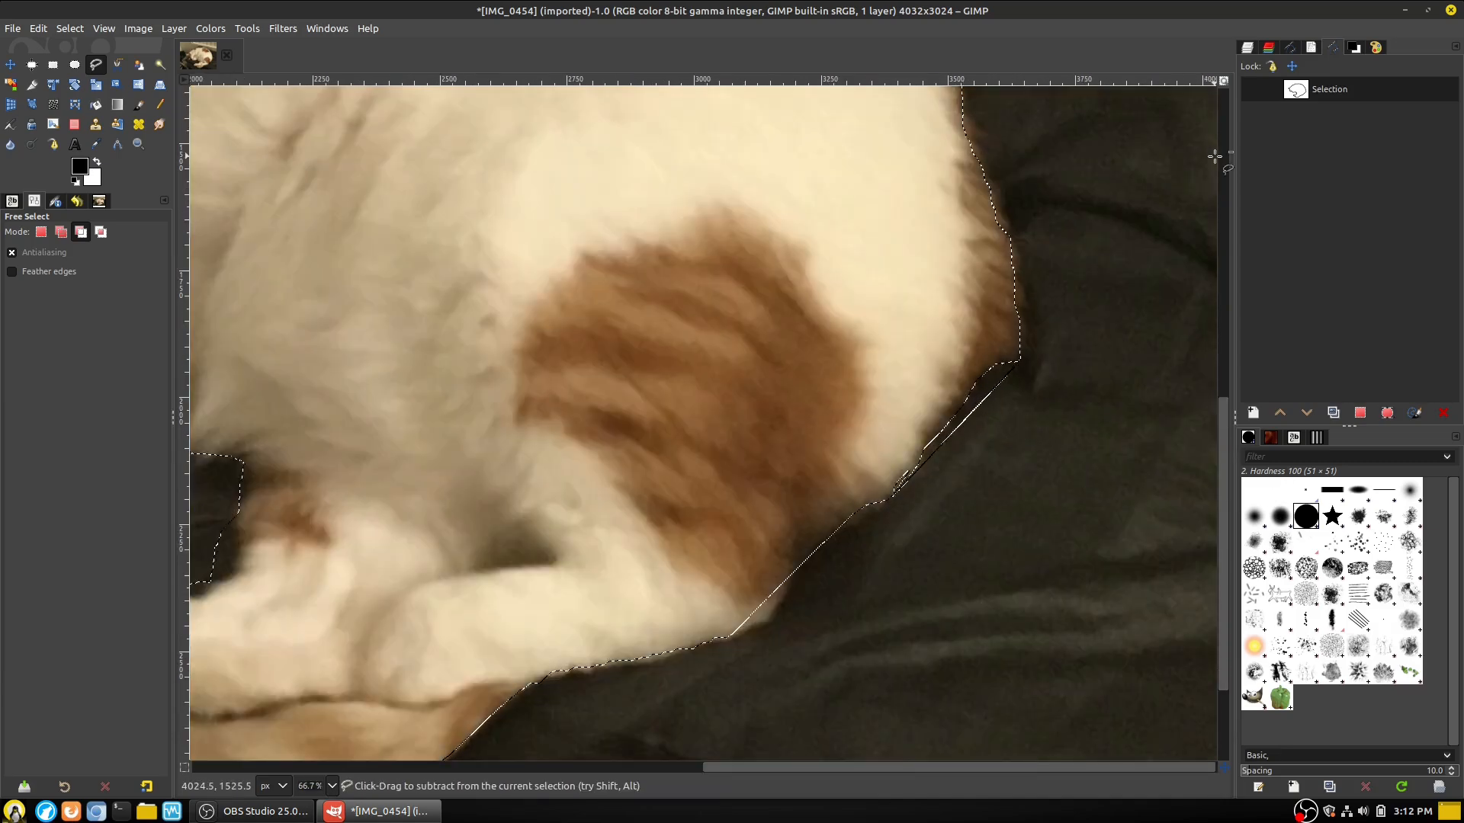
scroll(1018, 385, "up", 6)
scroll(991, 385, "down", 2)
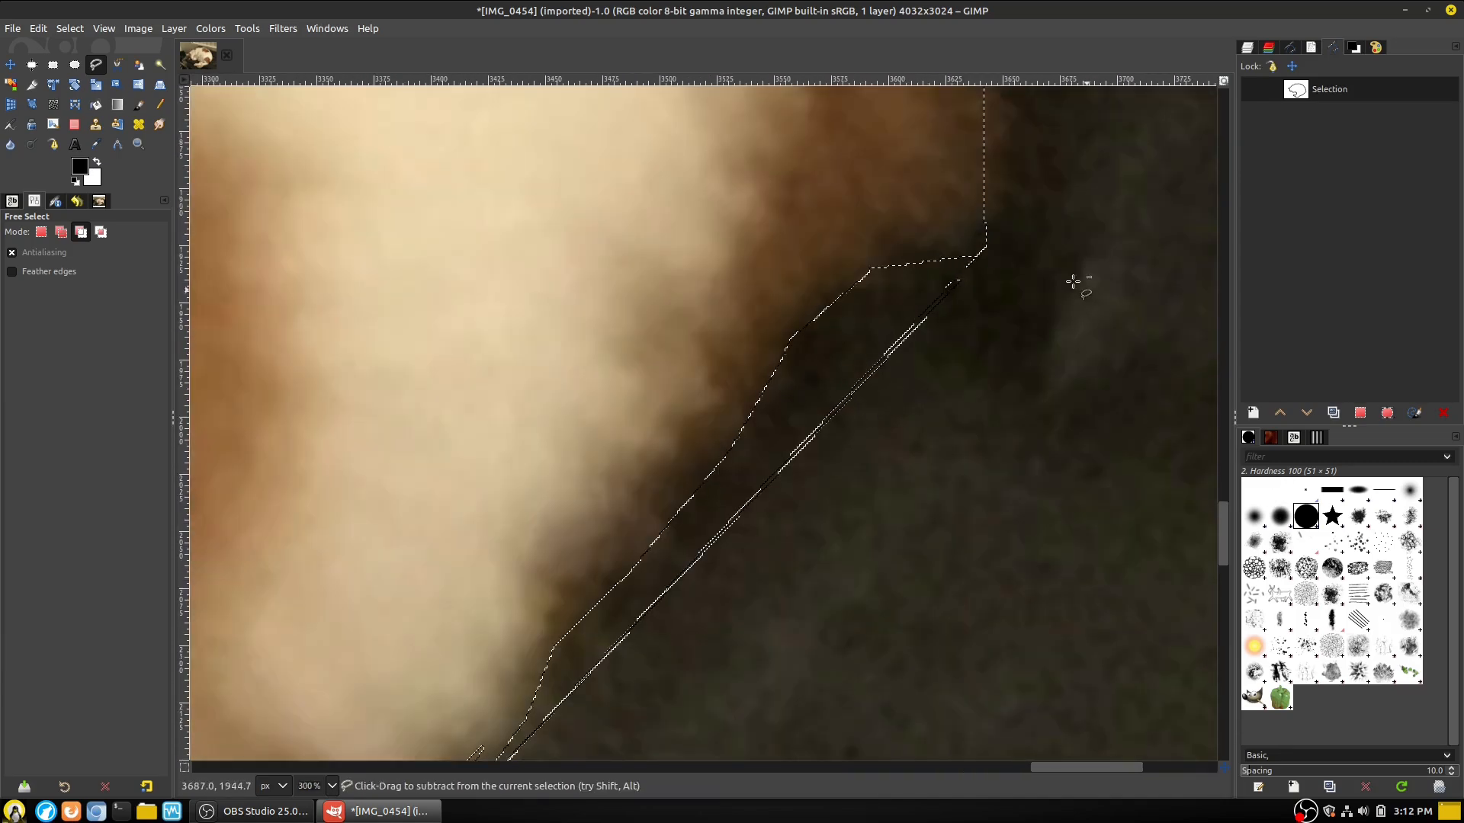
Subtract the leftover sliver of dark fabric beside the cat's rump from the selection with a Free Select outline
scroll(635, 740, "down", 4)
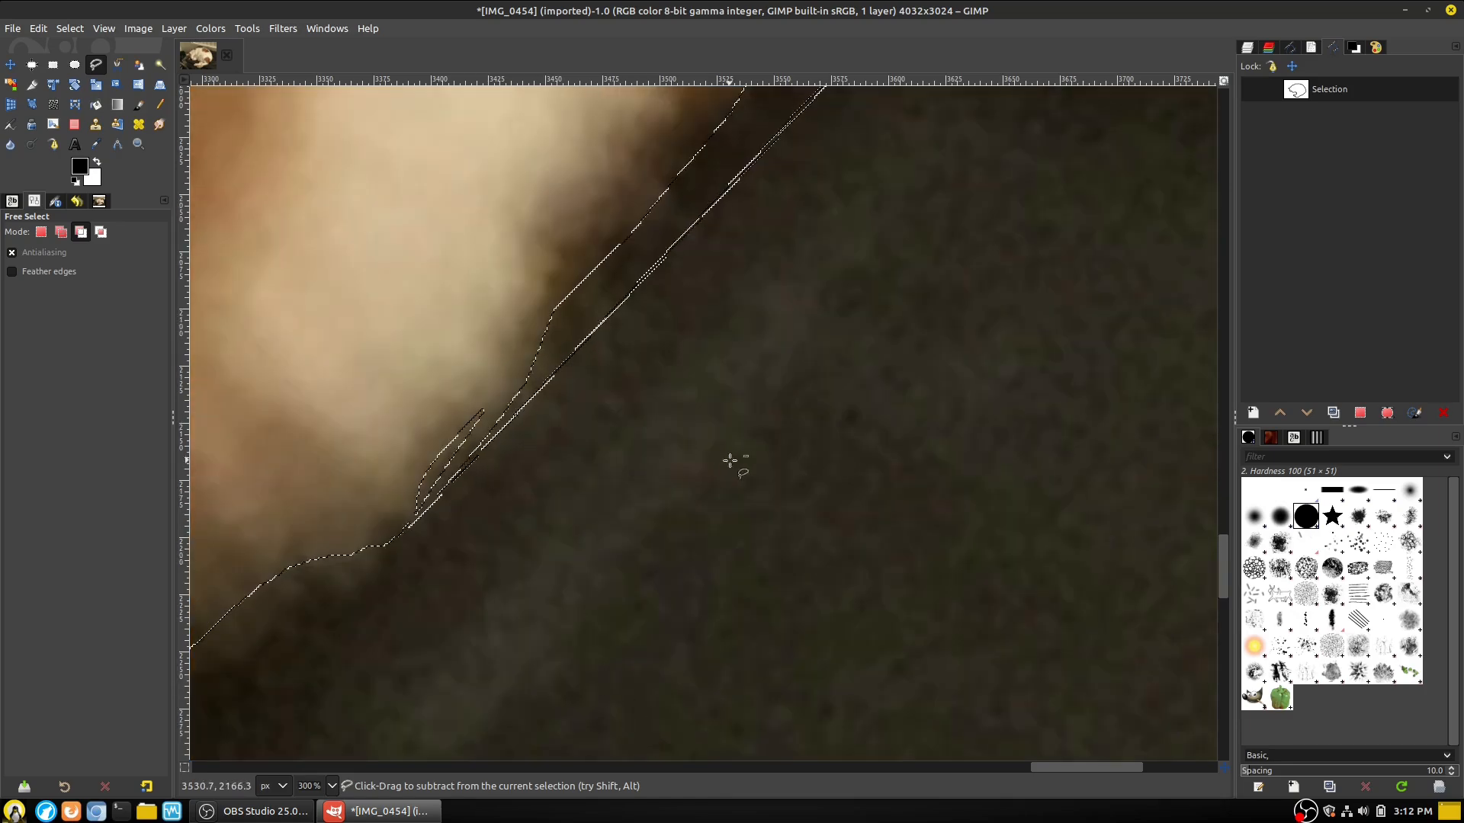
scroll(733, 461, "up", 6)
scroll(1068, 480, "down", 5)
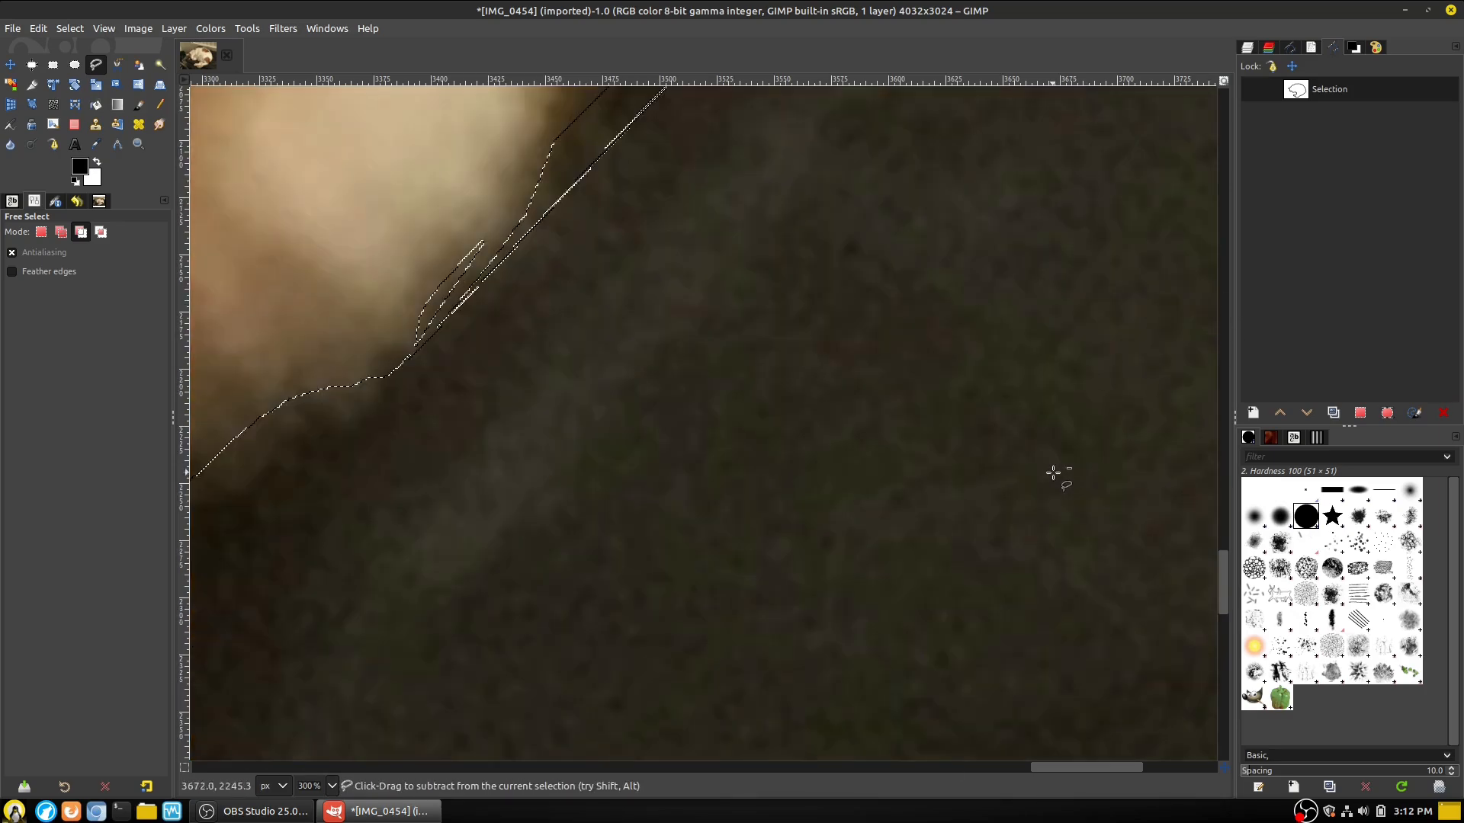
scroll(1036, 381, "up", 3)
left_click(982, 247)
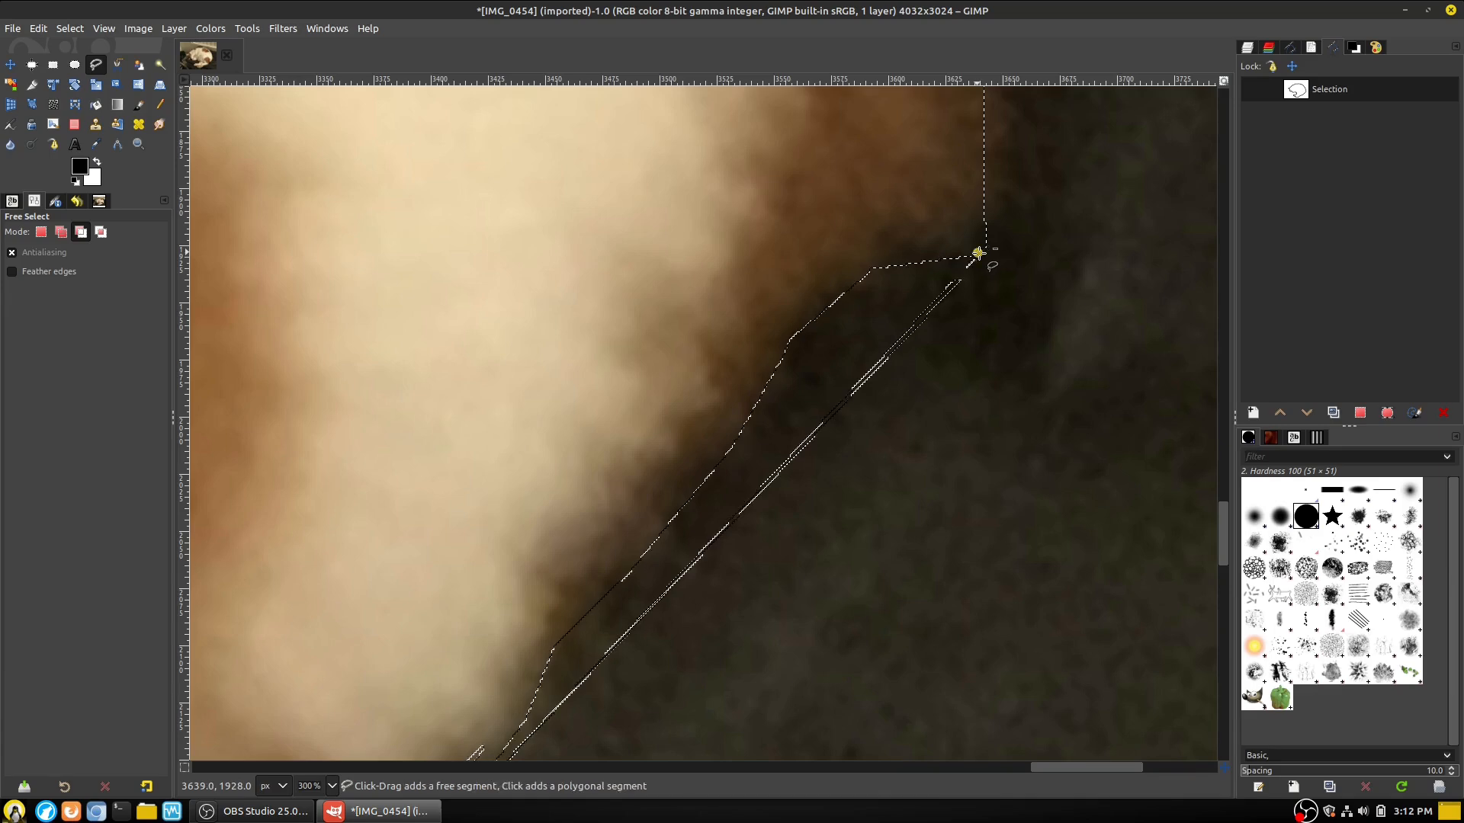
scroll(710, 646, "down", 2)
scroll(709, 646, "down", 2)
left_click(505, 528)
scroll(725, 229, "up", 6)
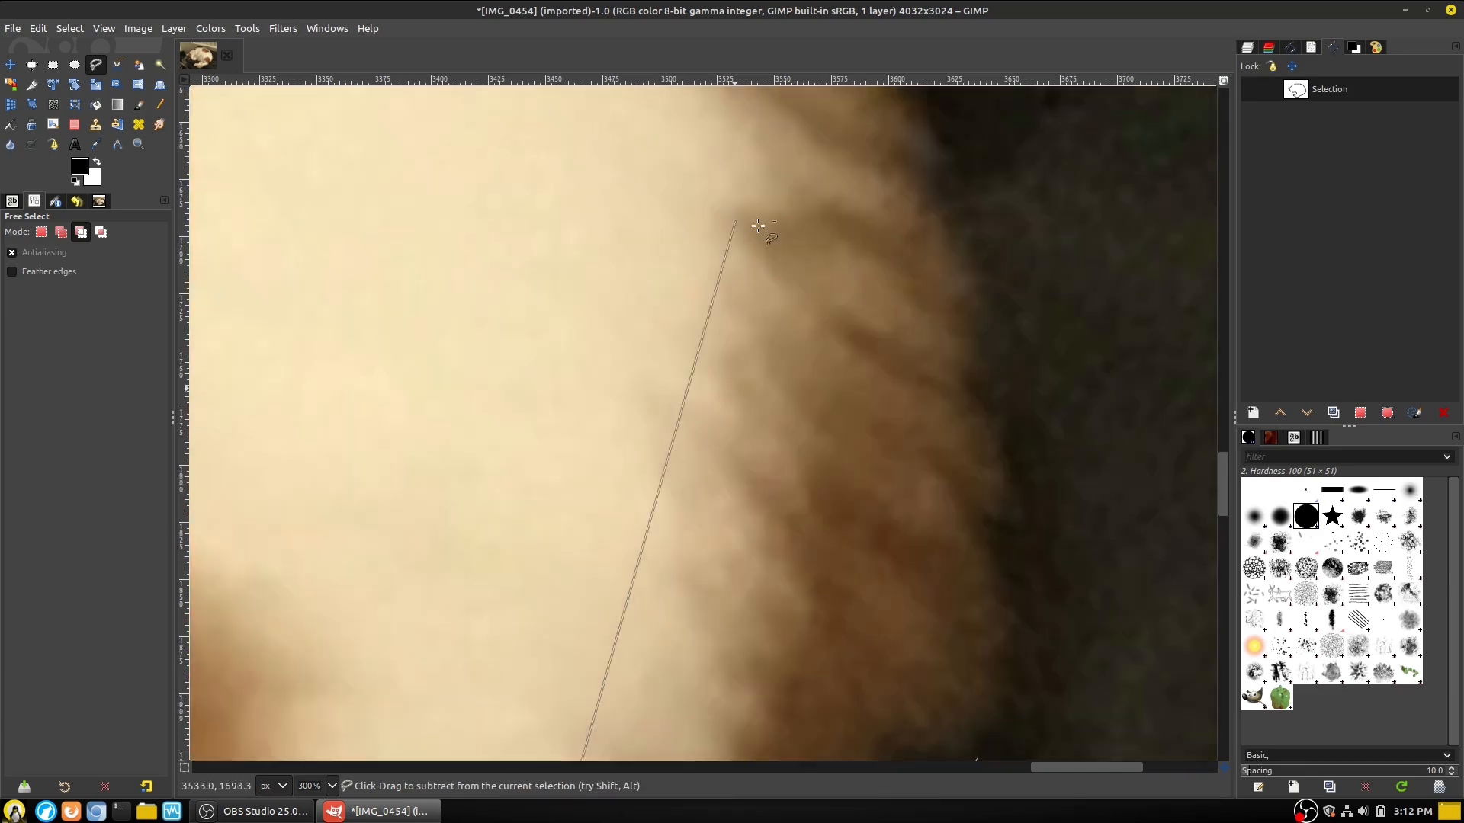
left_click(978, 422)
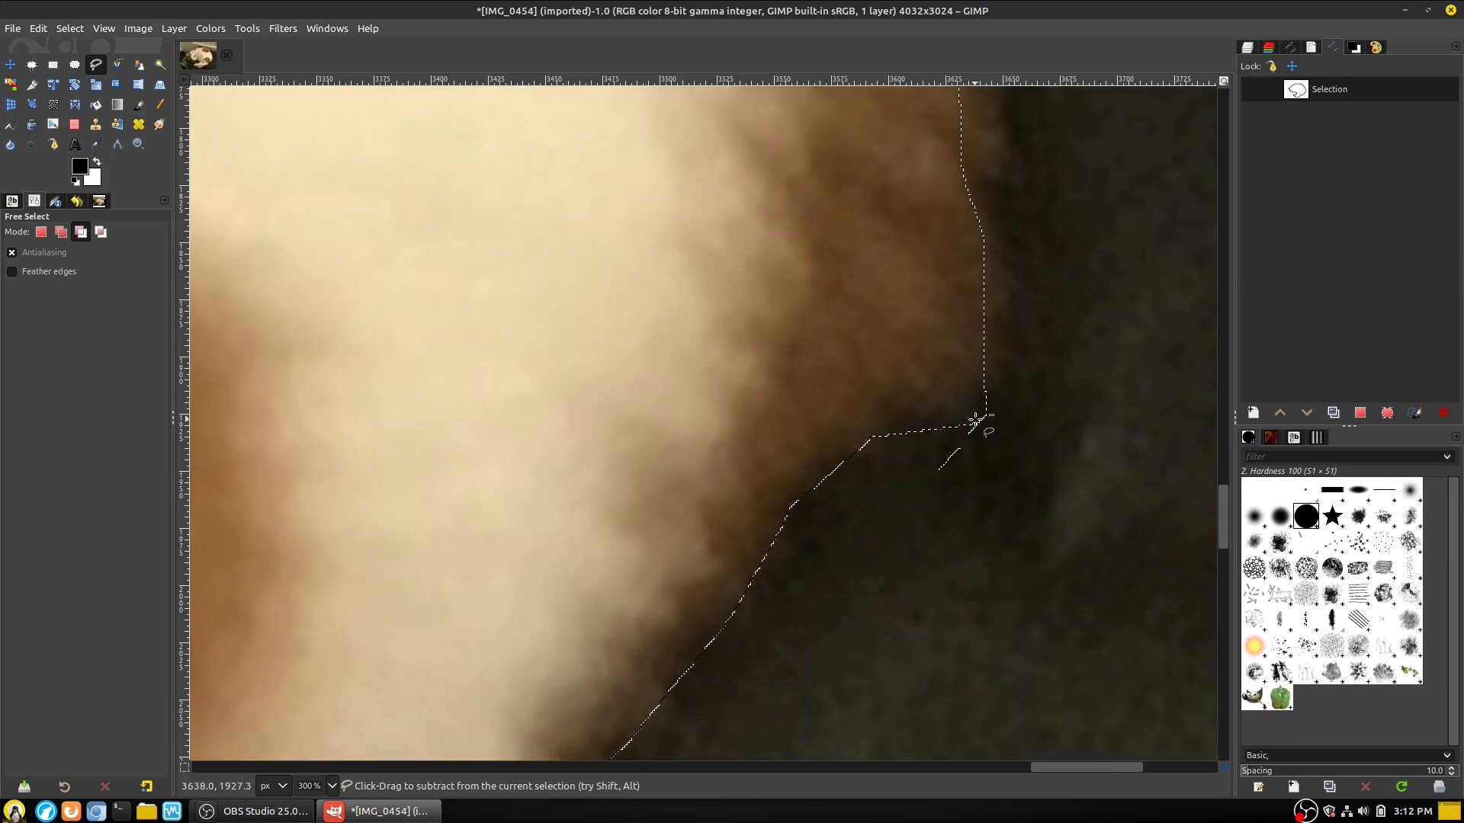
key("Return")
Subtract the stray specks by the rump's corner using two ellipses of about 40 × 37 px and 20 × 21 px
scroll(990, 517, "down", 2)
scroll(990, 517, "down", 4)
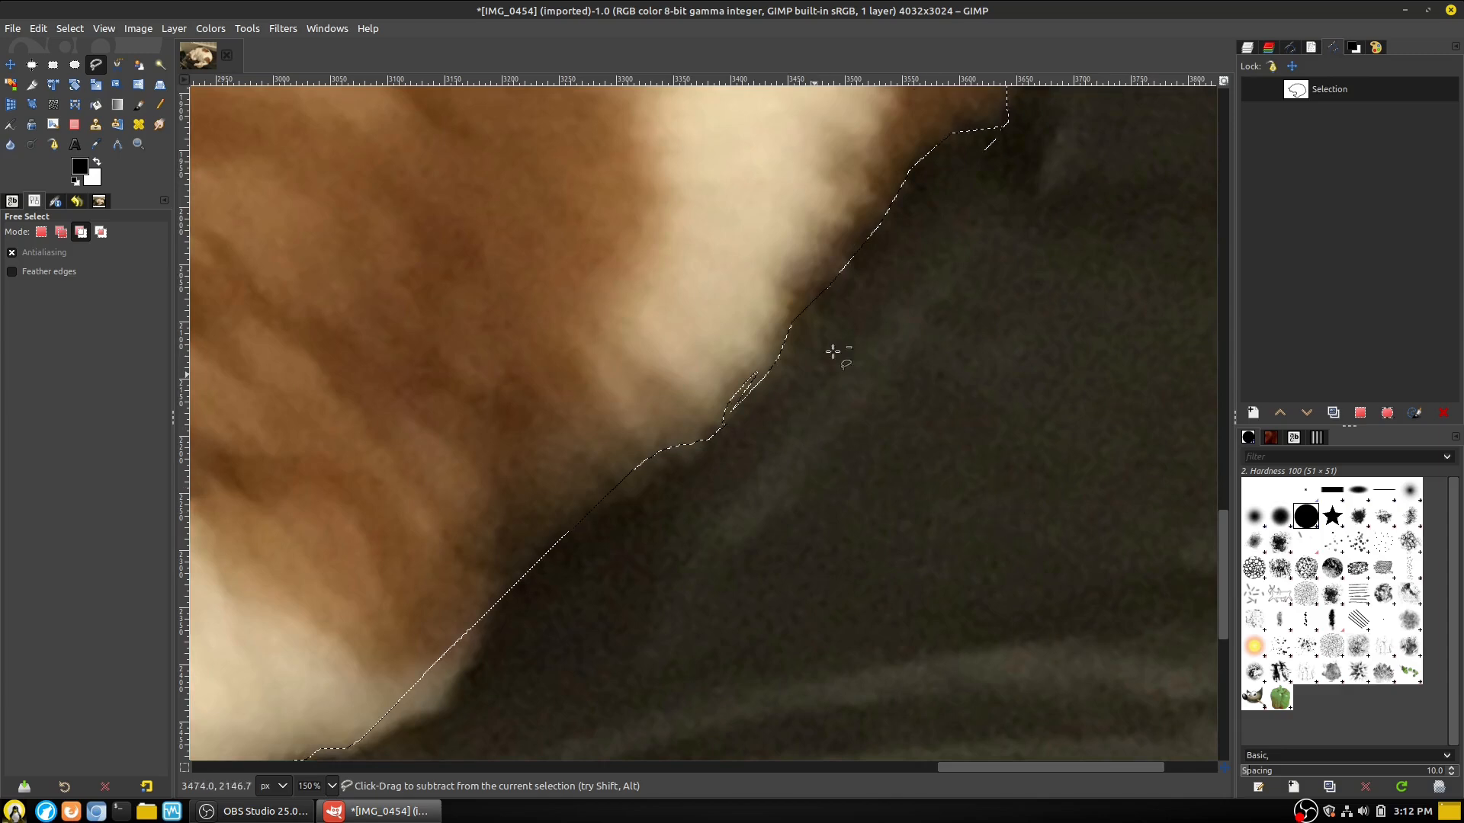
scroll(1111, 235, "up", 4)
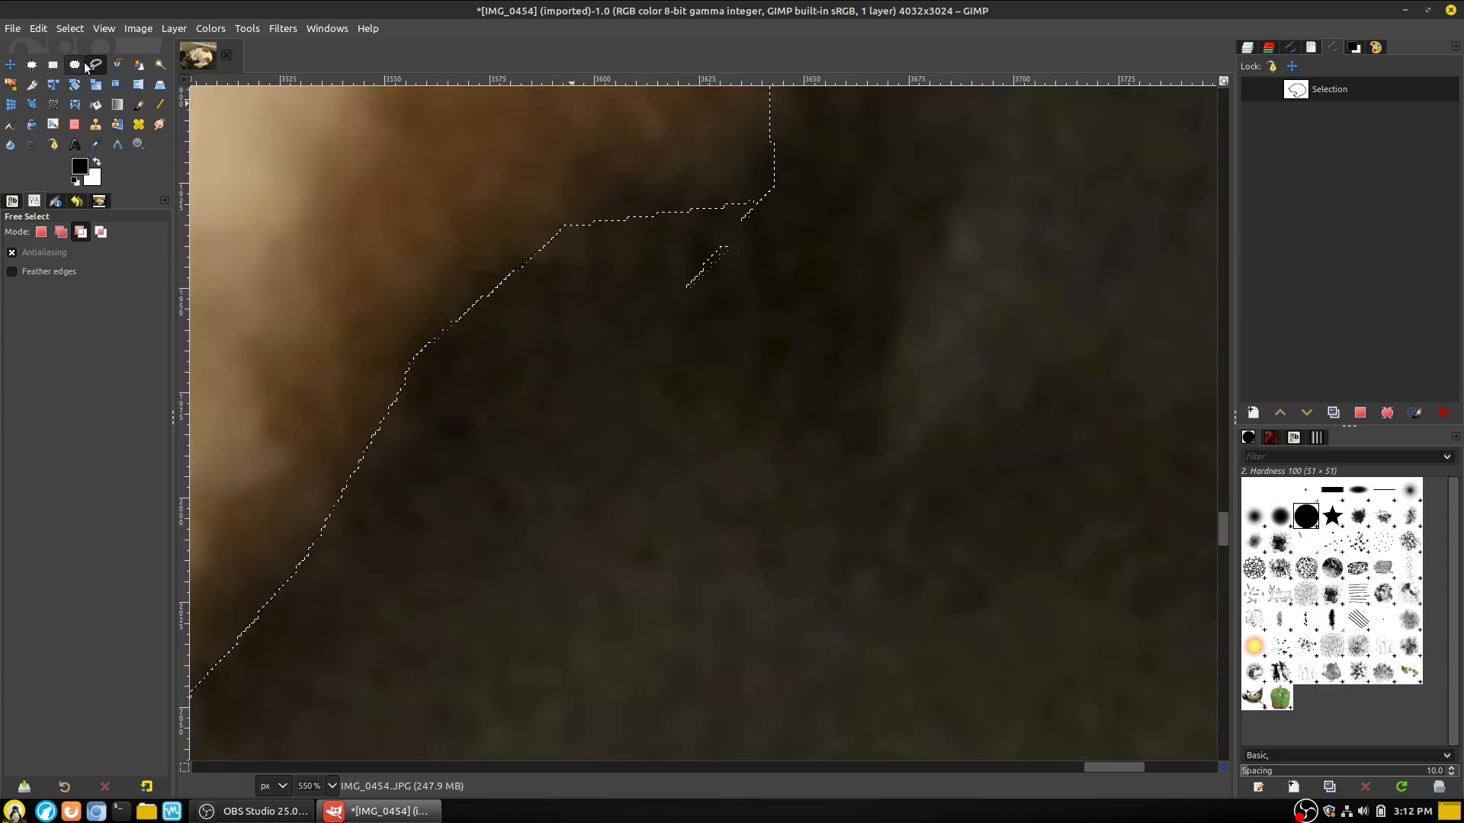
left_click(75, 65)
left_click(81, 233)
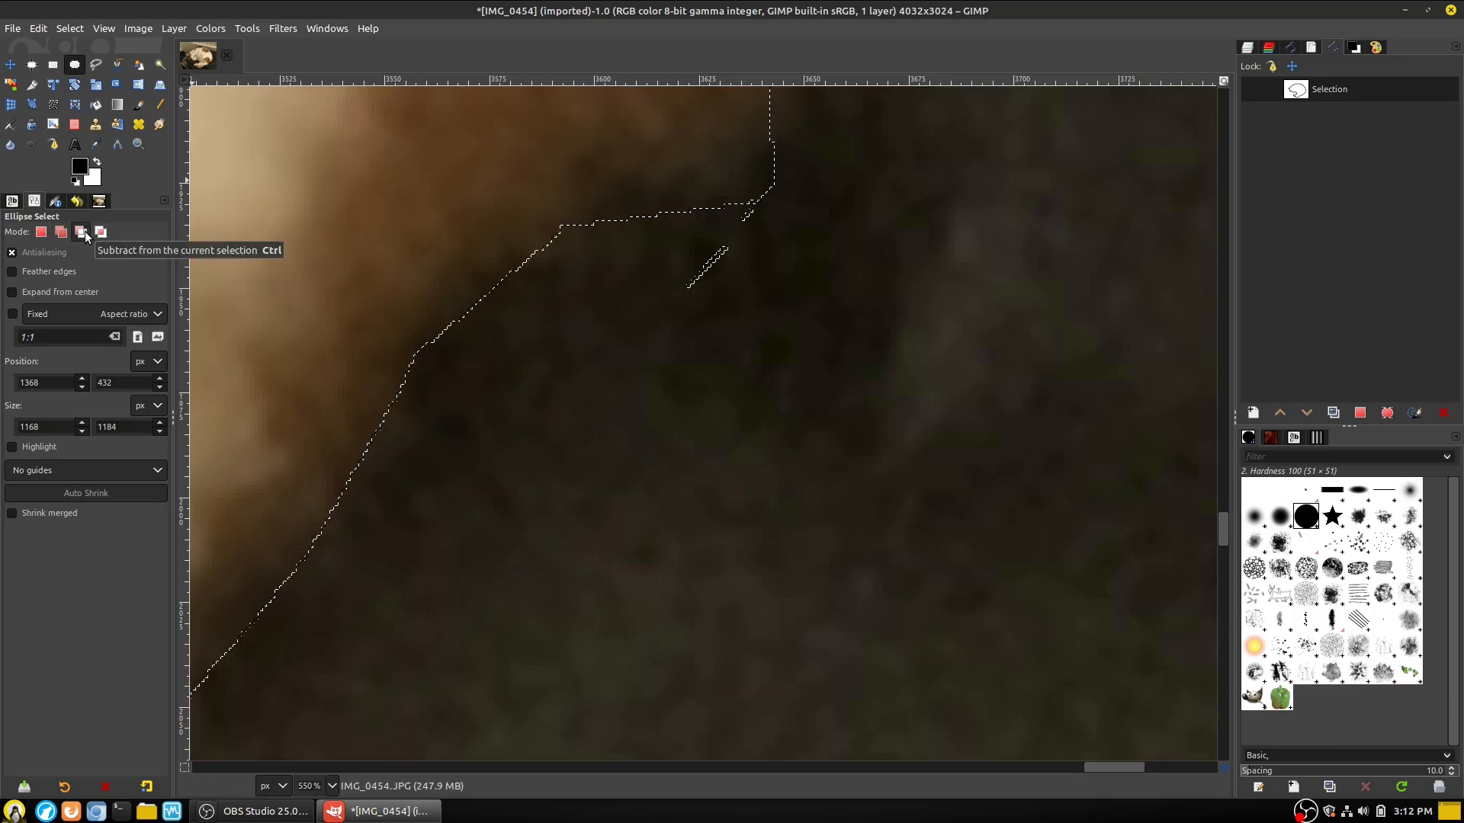
left_click_drag(826, 389, 657, 234)
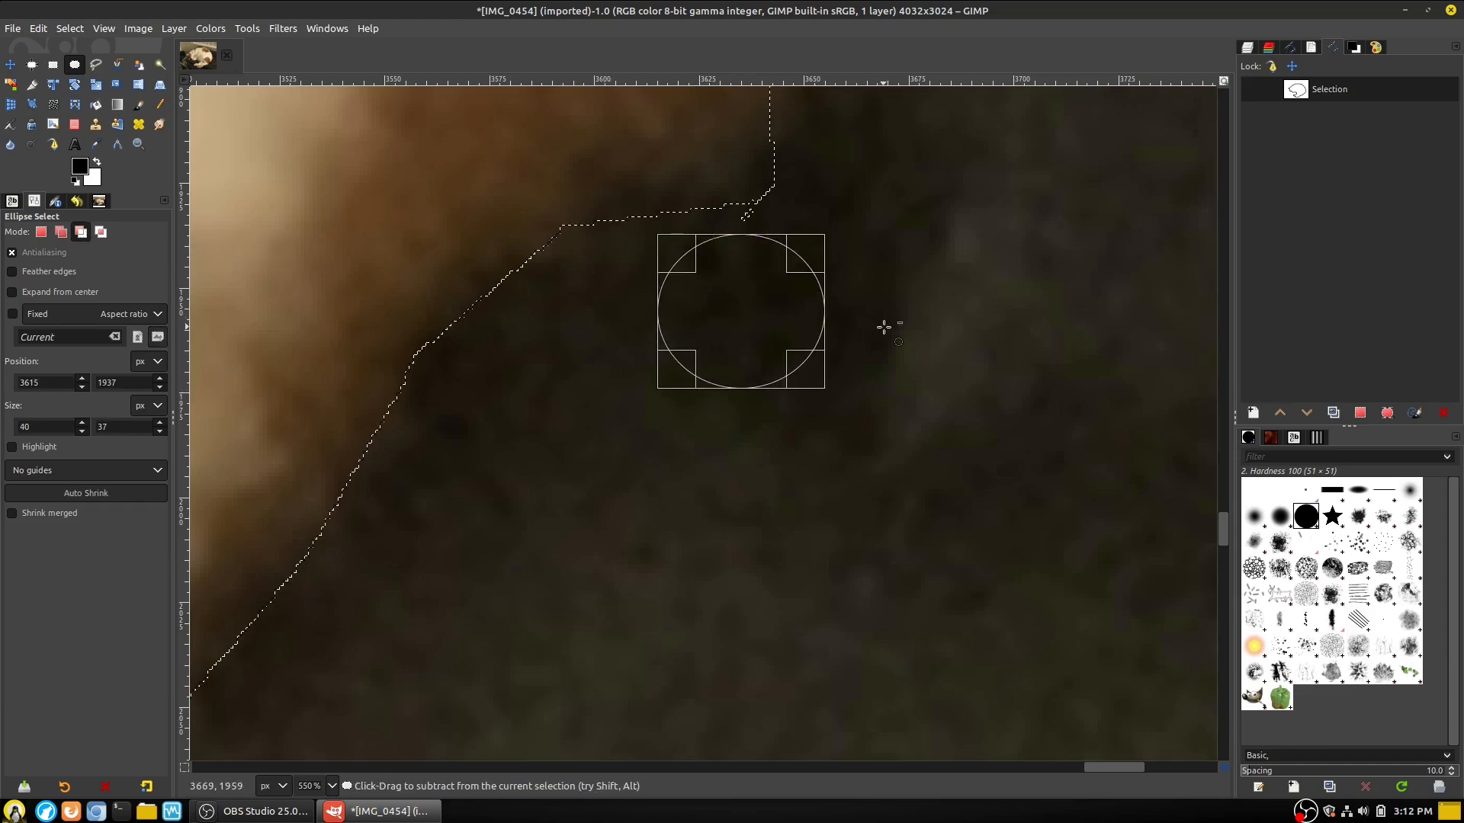
left_click(841, 318)
left_click_drag(800, 288, 715, 199)
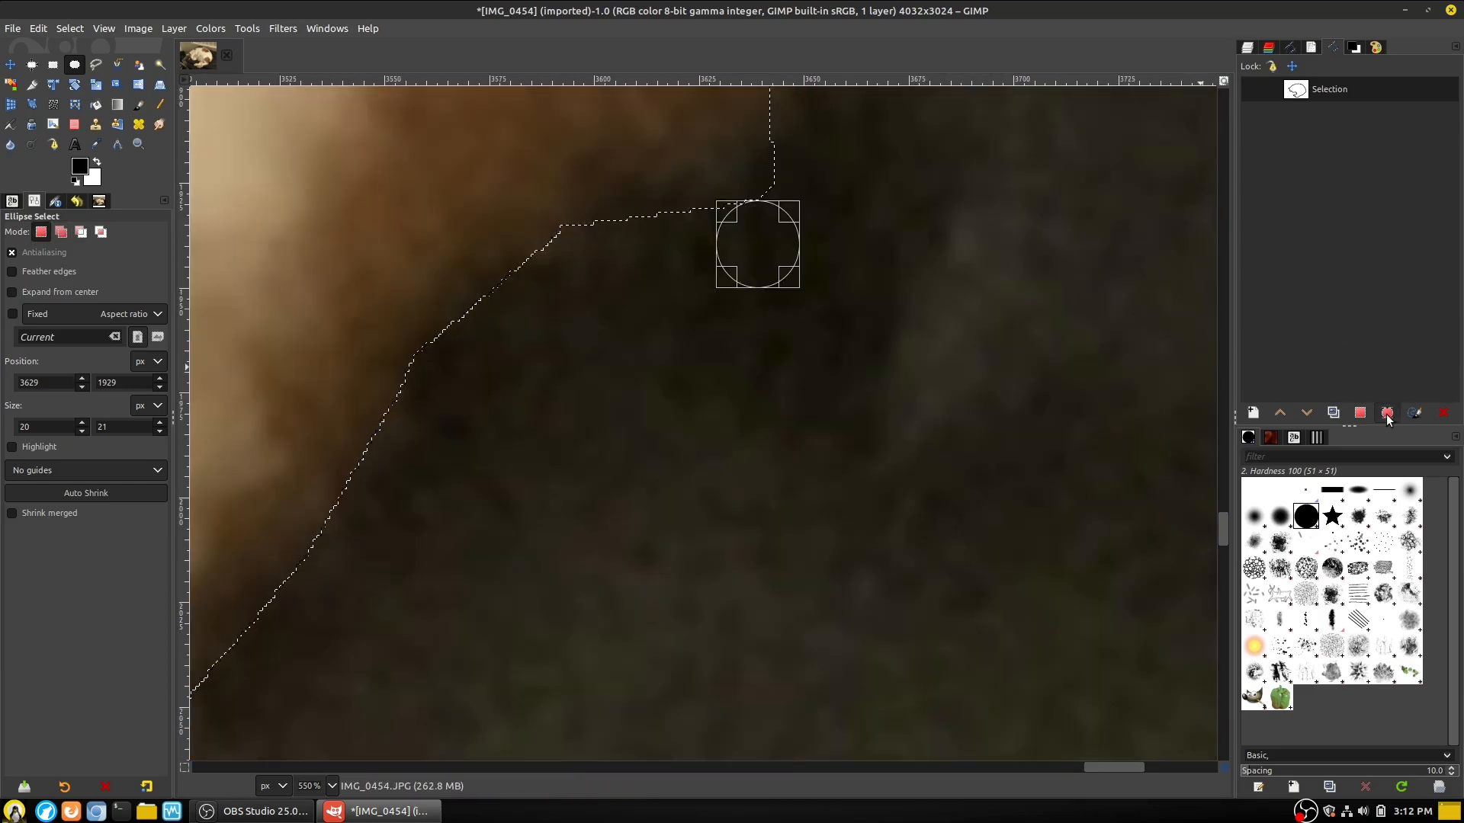
Save the refined selection as a new path, compare it with the old "Selection" path, and delete the old one
left_click(1387, 414)
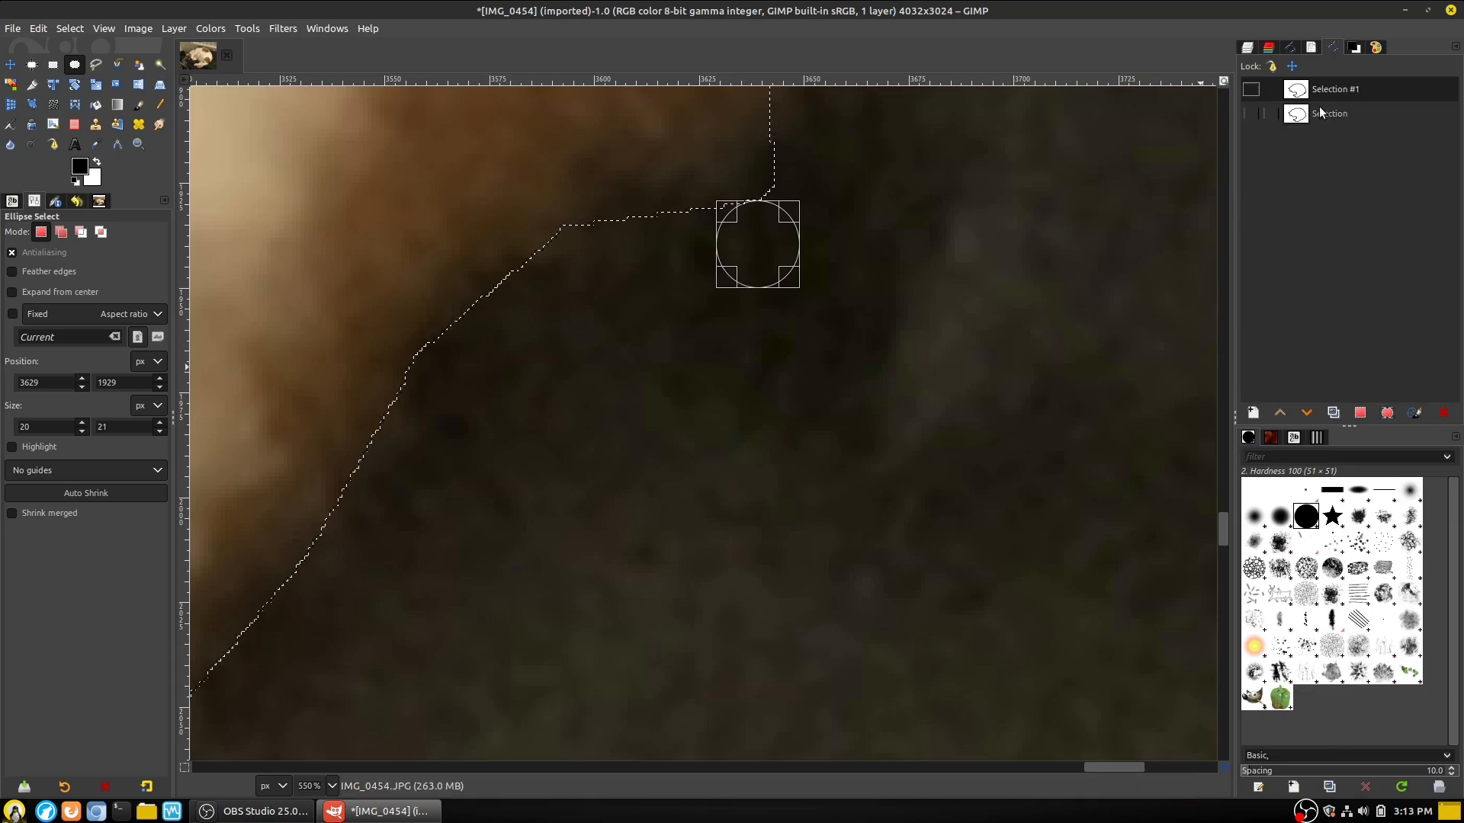
left_click(1321, 113)
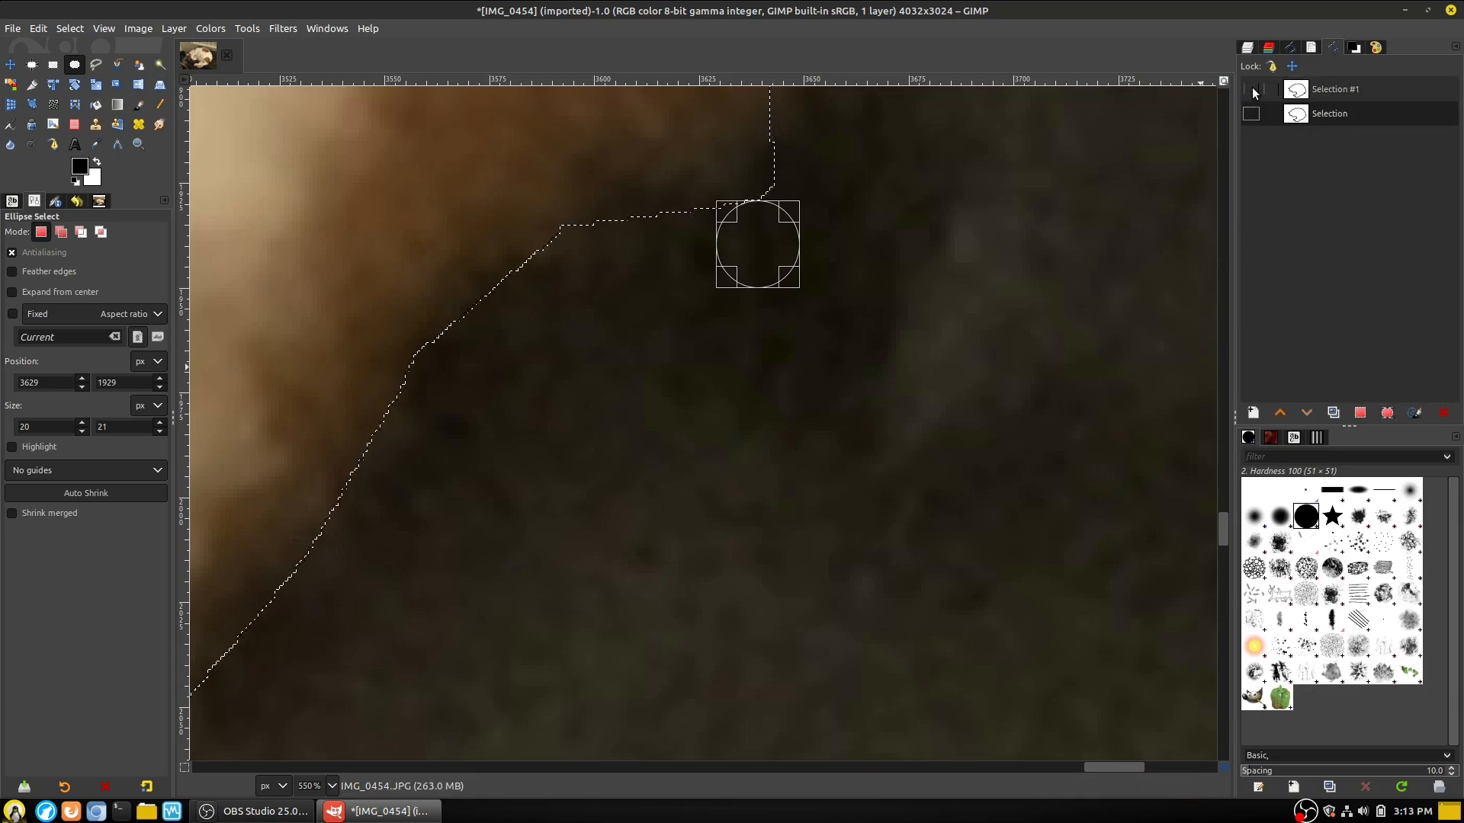
left_click(1252, 114)
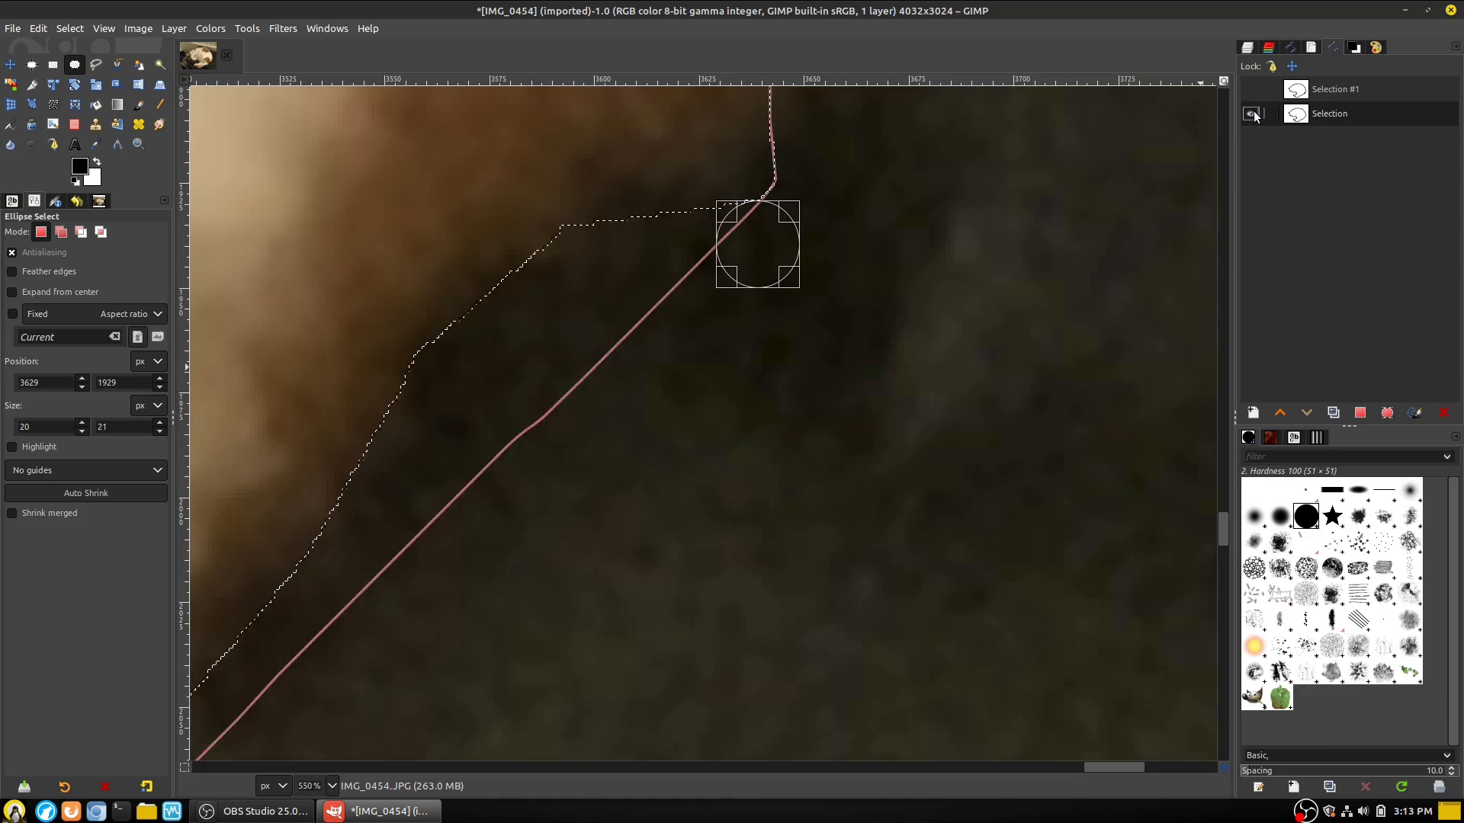
left_click(1253, 113)
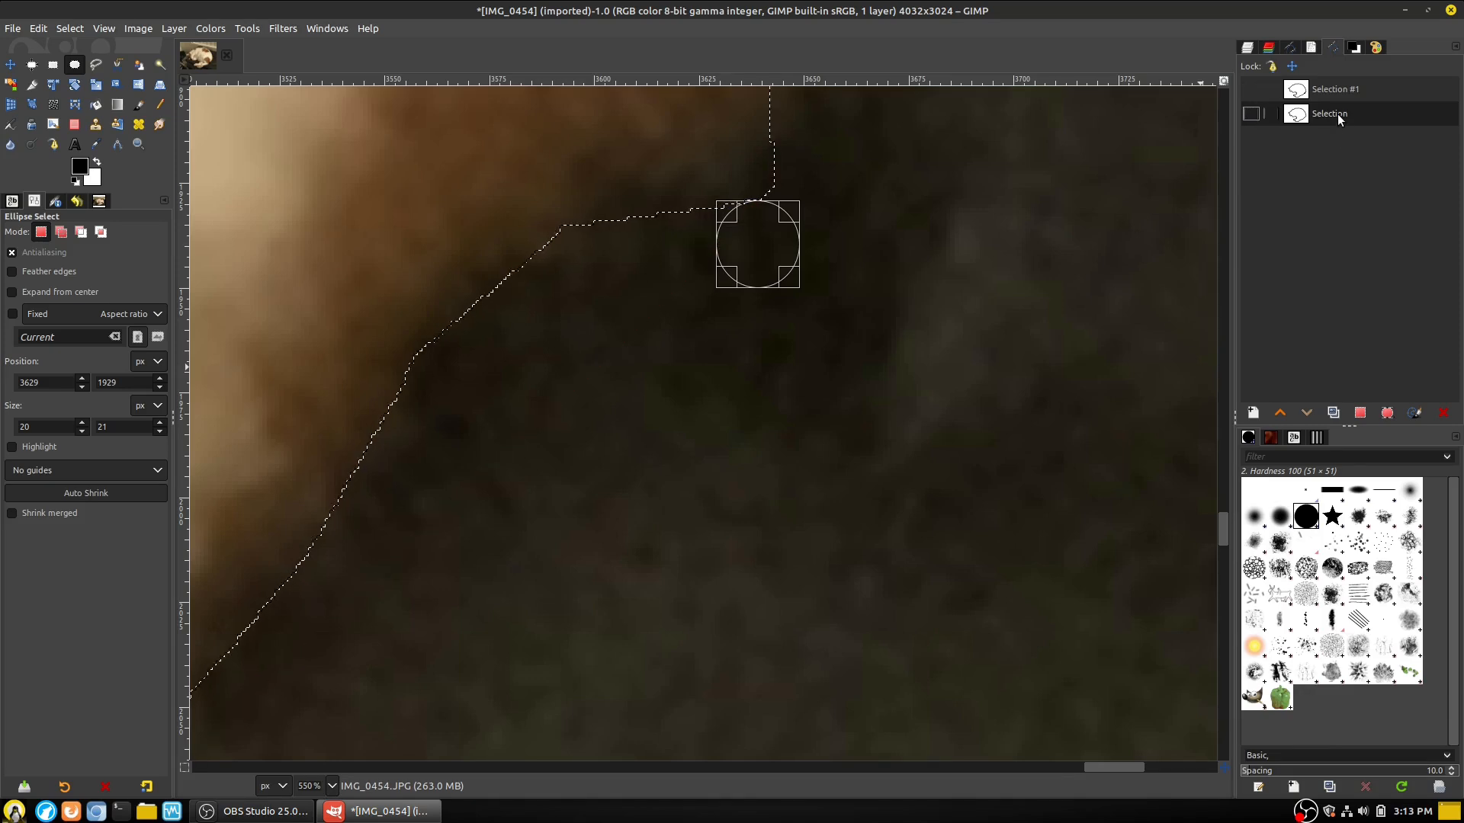
right_click(1329, 114)
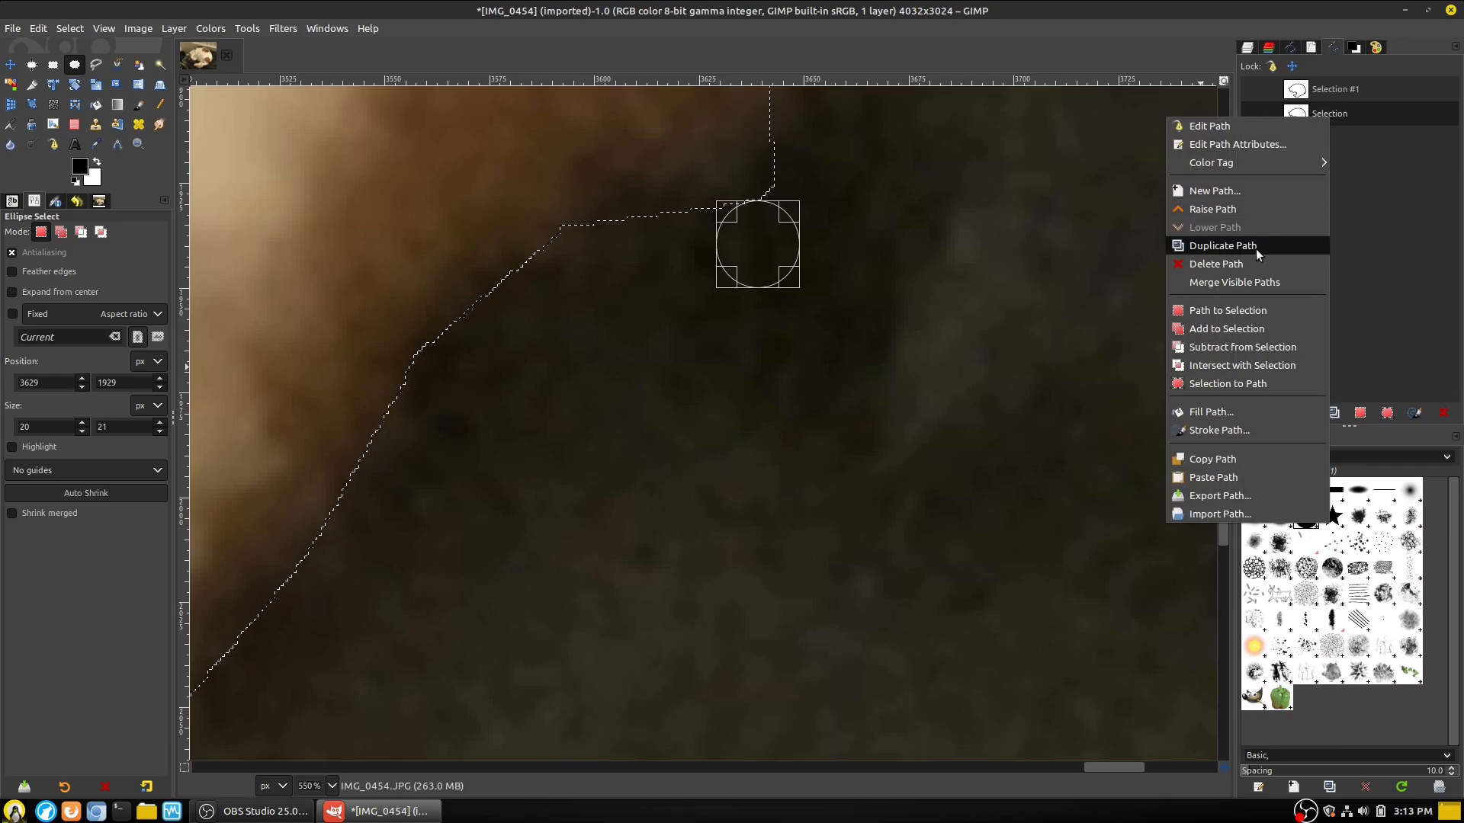
left_click(1229, 265)
Add the missed fur at the bend of the cat's hind leg to the selection with a Free Select polygon
scroll(724, 298, "down", 4)
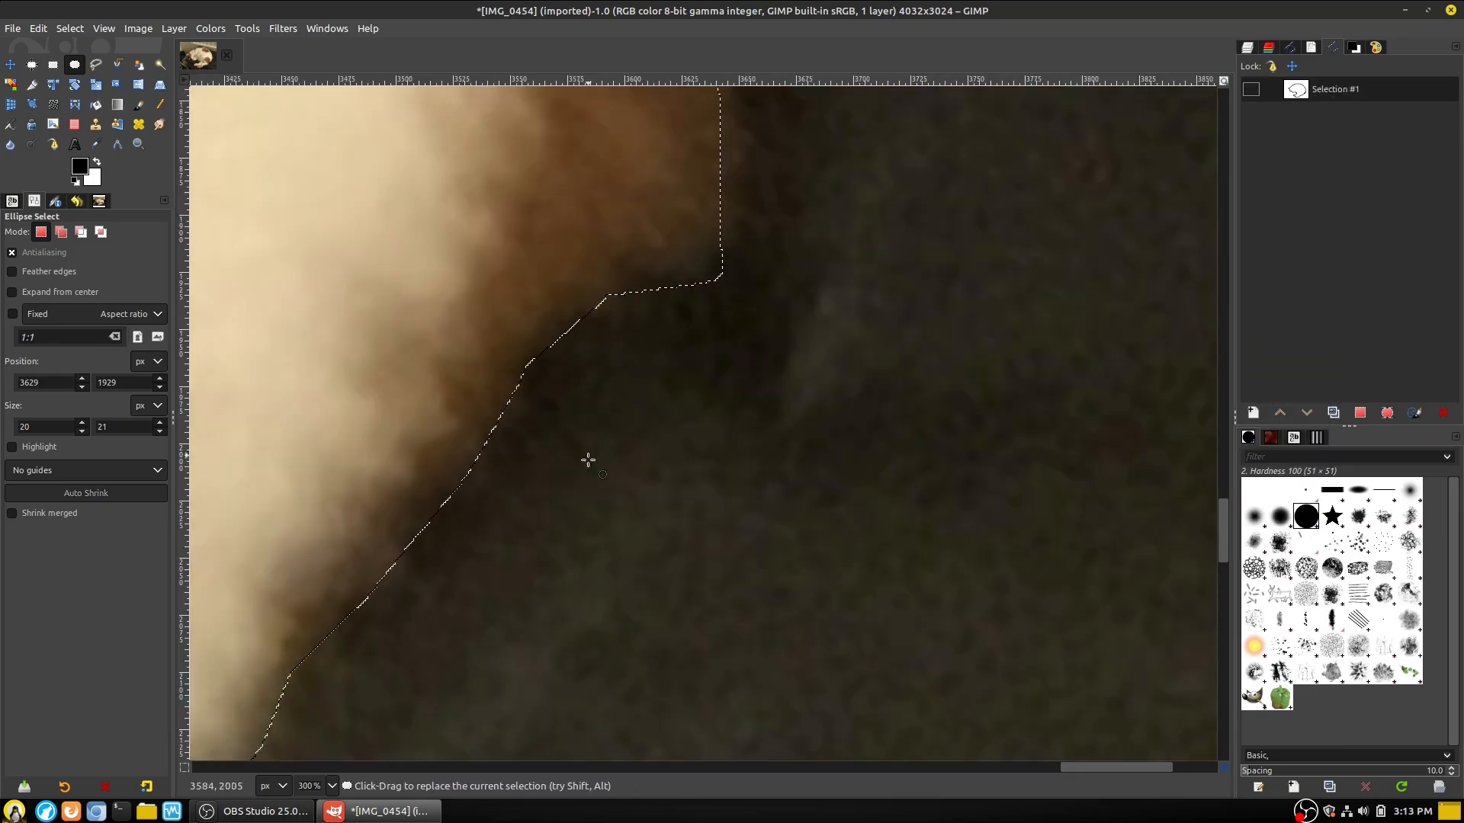
scroll(461, 618, "left", 2)
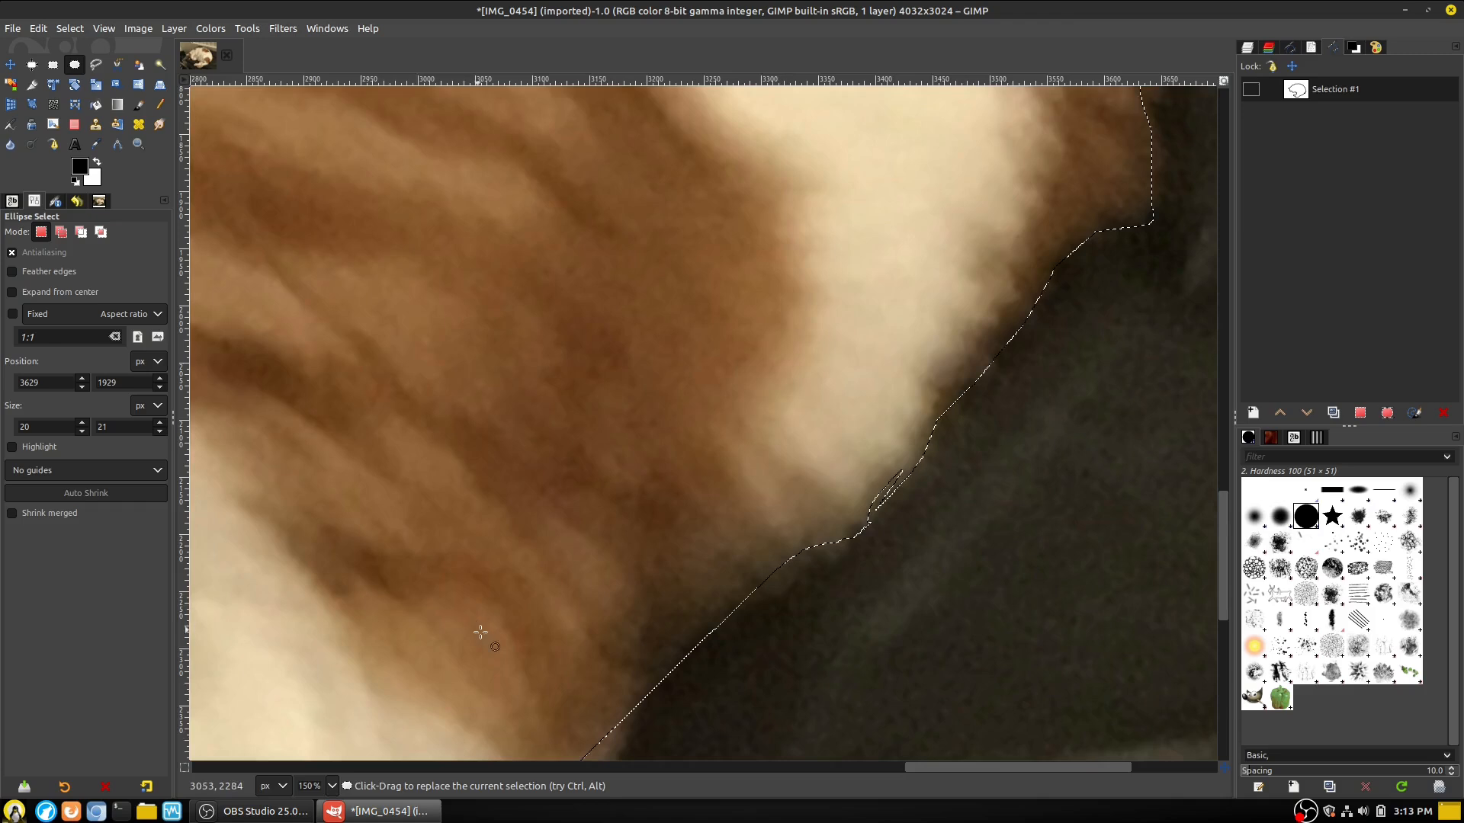
scroll(735, 592, "down", 3)
scroll(623, 524, "up", 2)
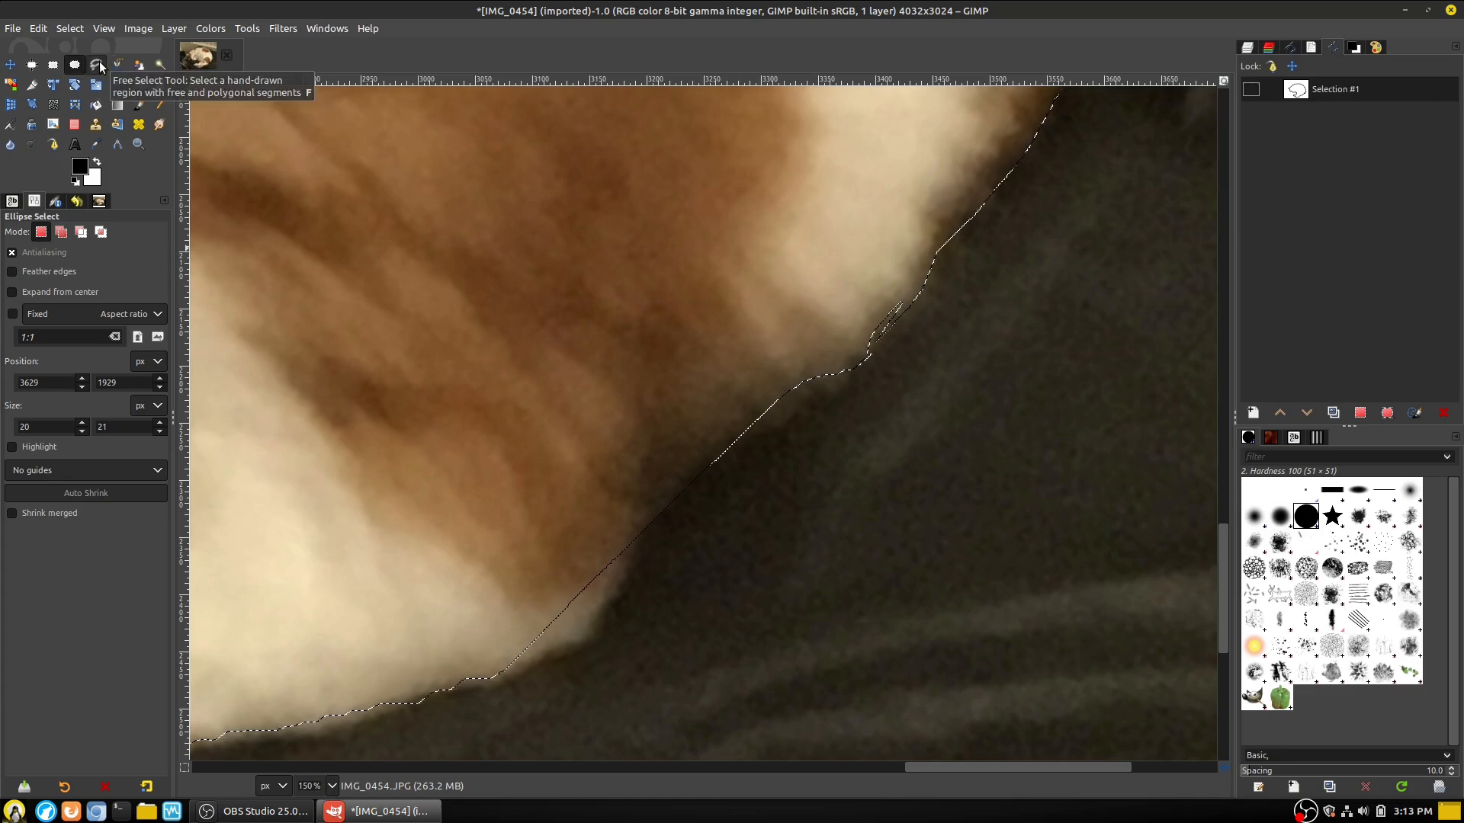
left_click(96, 65)
scroll(818, 678, "up", 3)
scroll(818, 679, "down", 7)
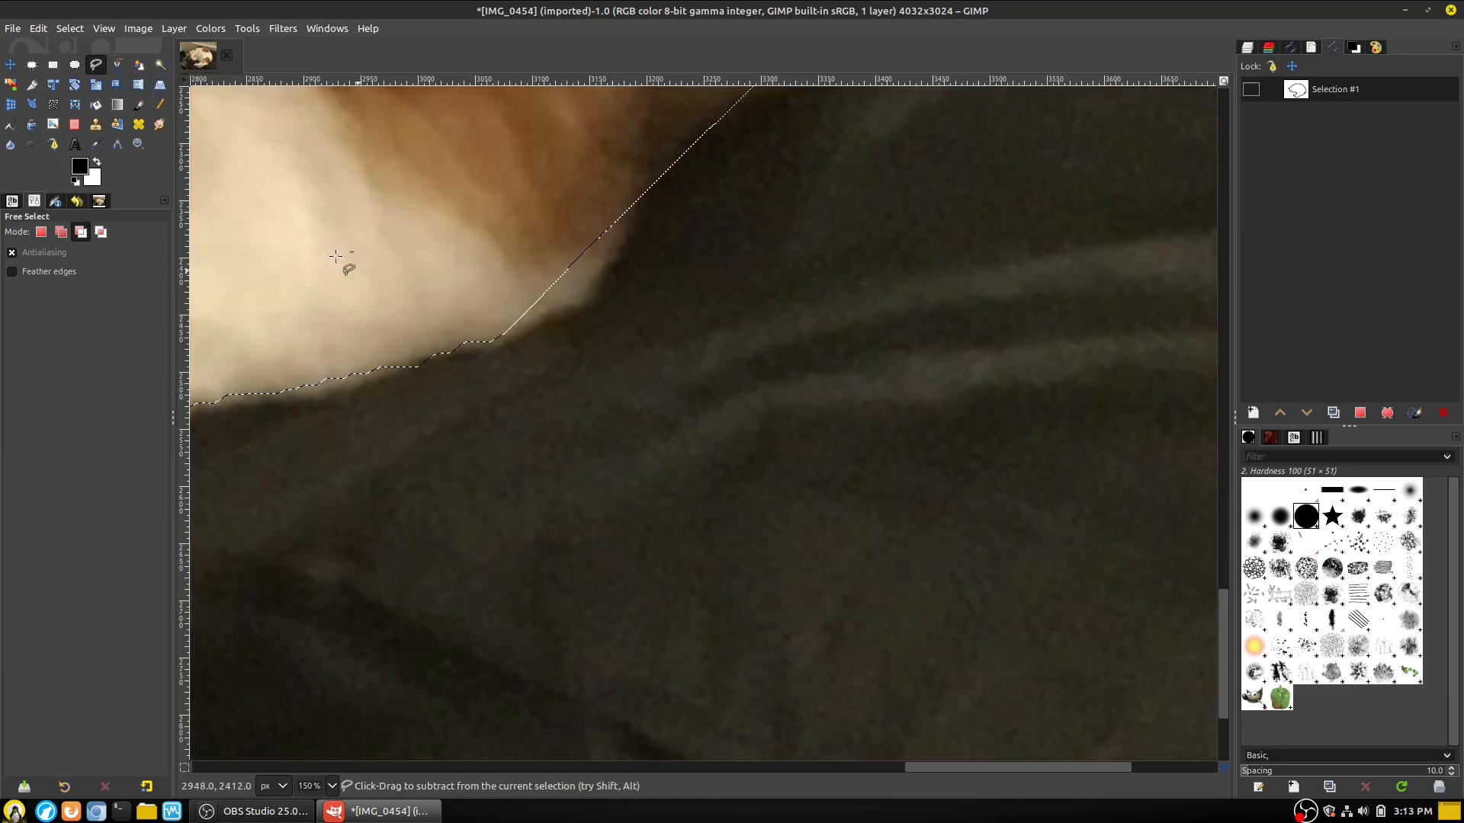
left_click(60, 233)
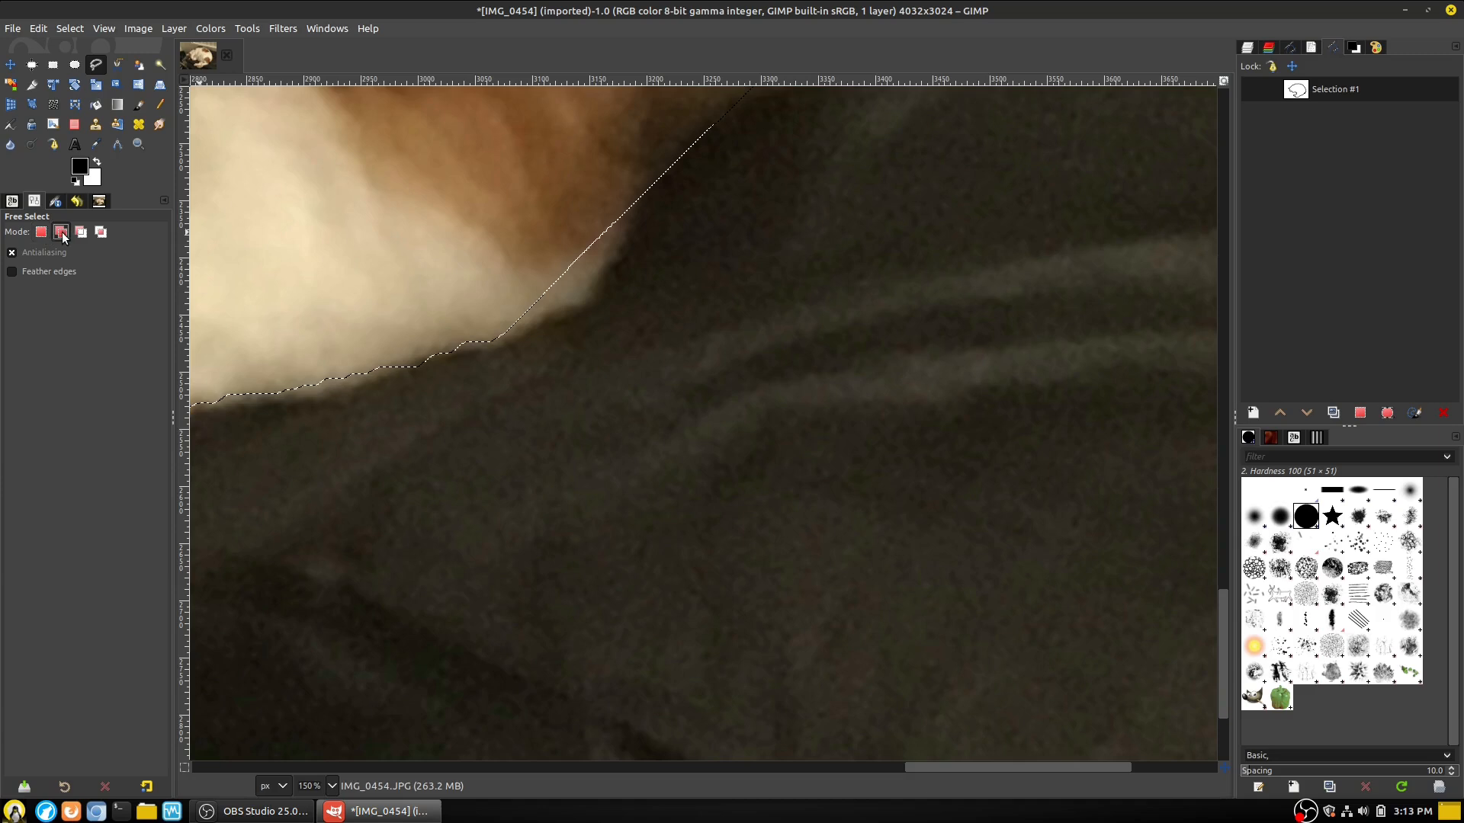
scroll(595, 379, "up", 3)
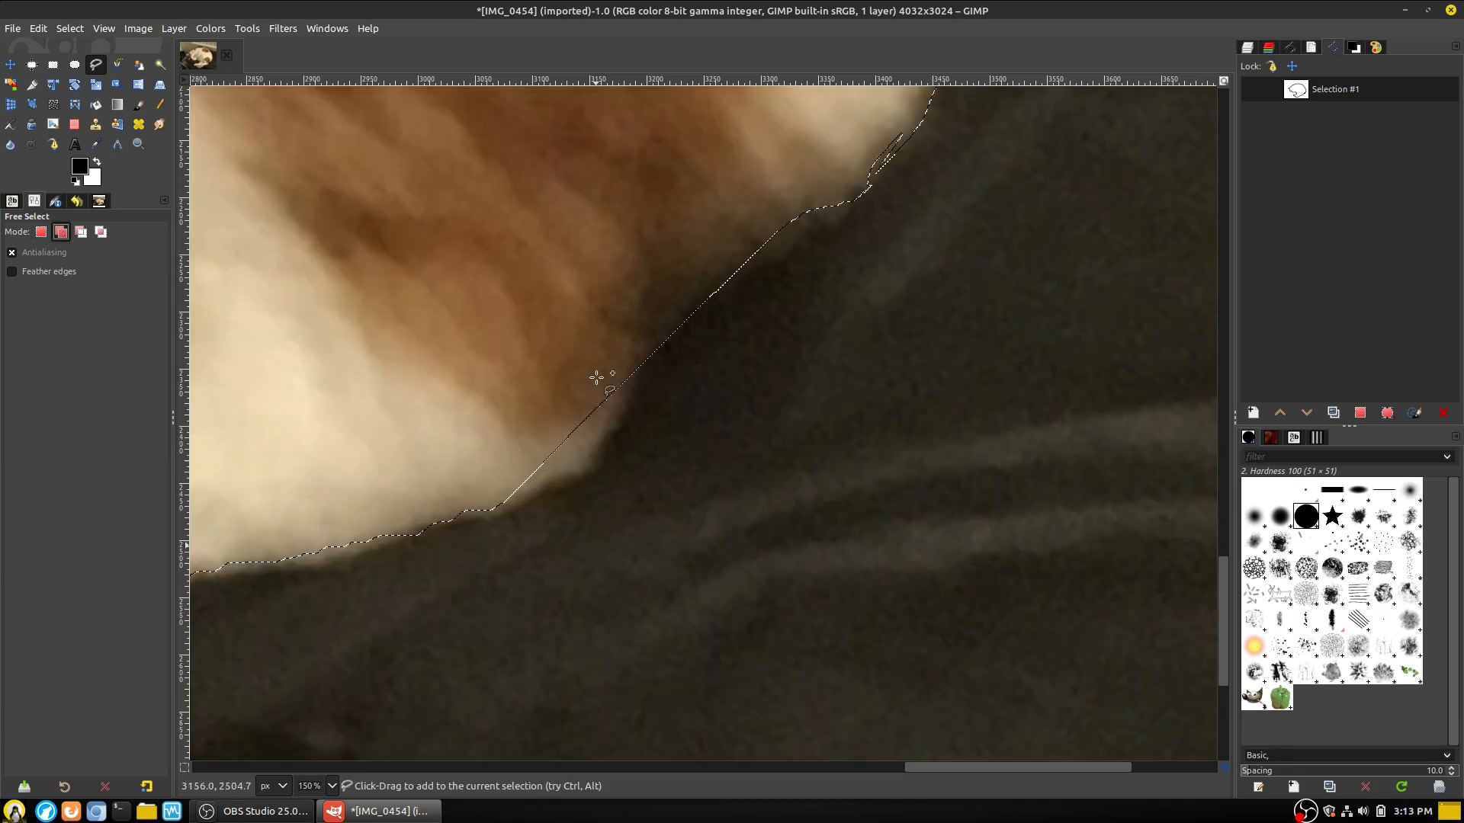
left_click(736, 272)
left_click(669, 338)
left_click(625, 418)
left_click(592, 479)
left_click(489, 509)
left_click(606, 323)
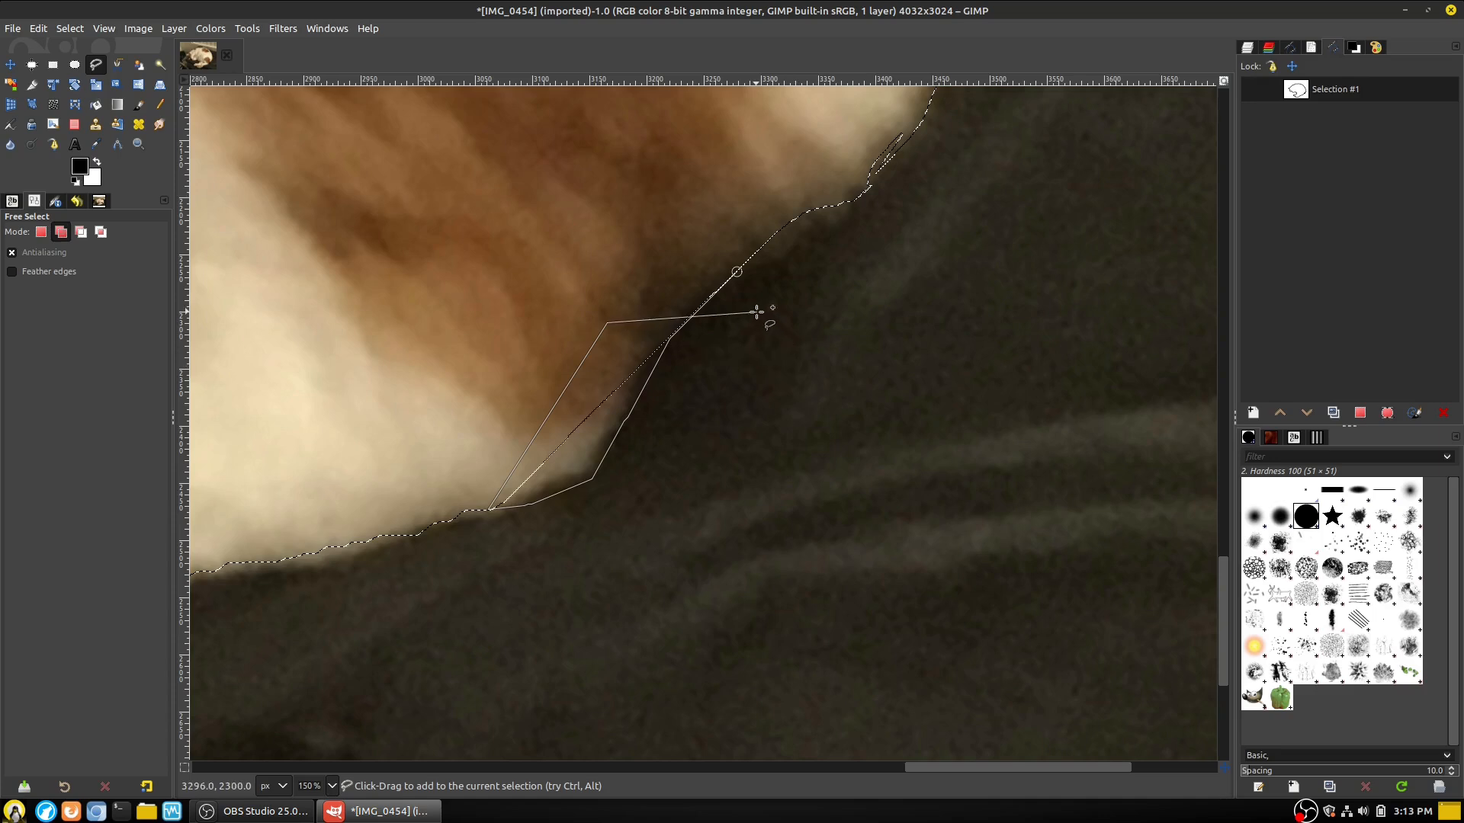
left_click(736, 272)
key("Return")
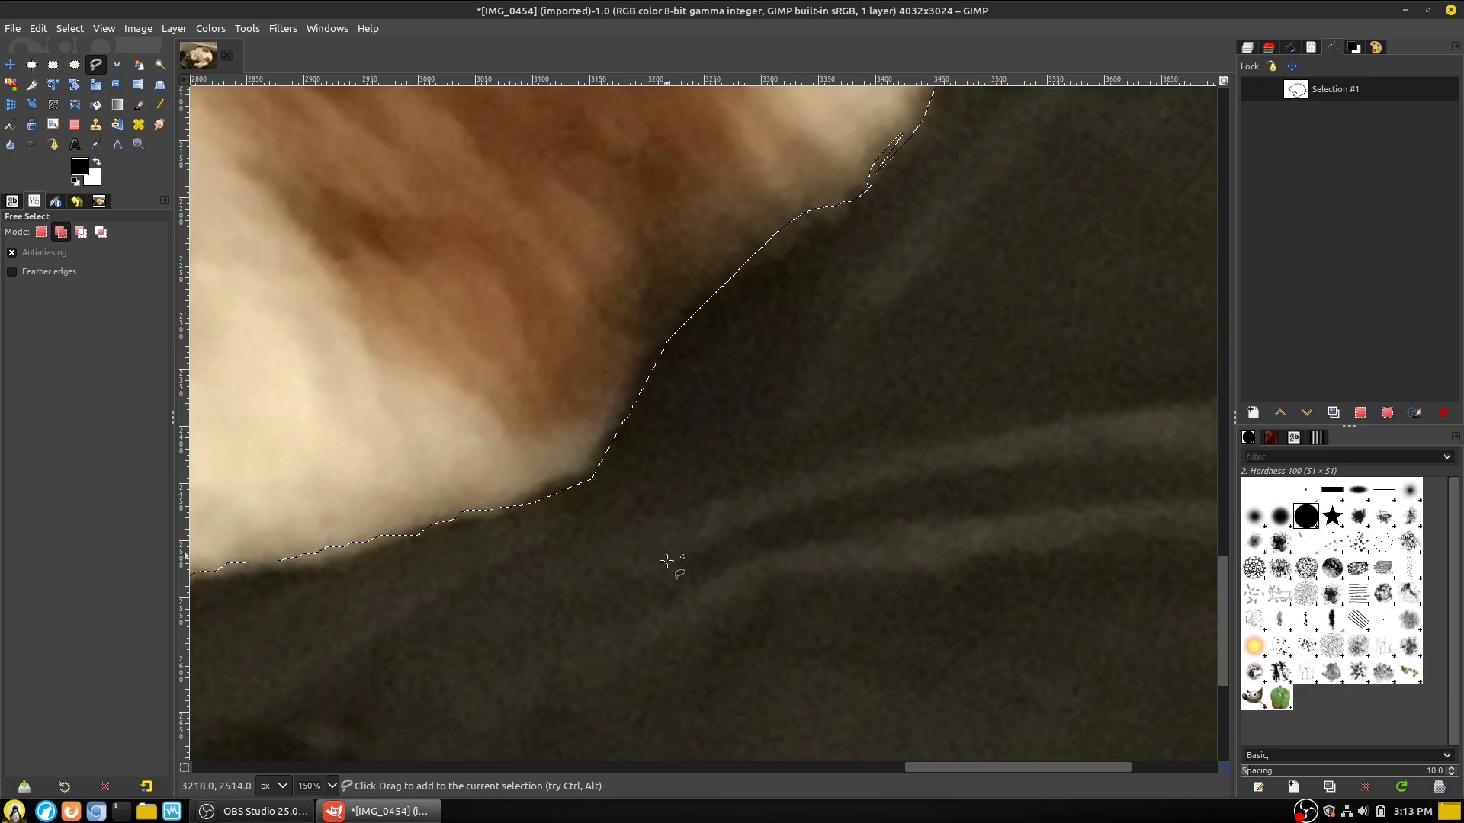
Save the extended selection as a path, compare it with "Selection #1", and delete the "Selection #1" path
scroll(712, 594, "left", 3)
scroll(712, 594, "down", 3)
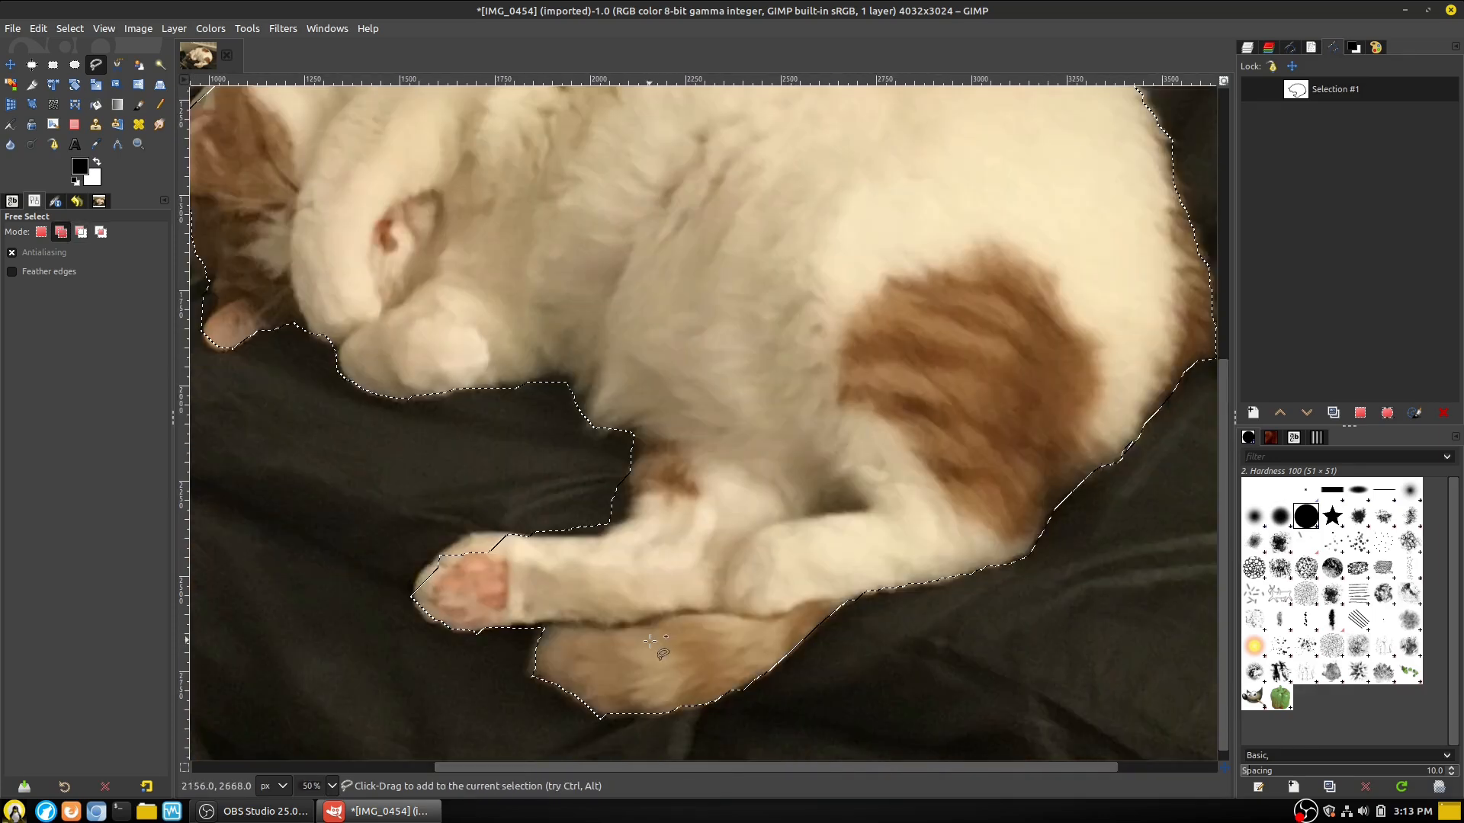
scroll(409, 615, "up", 5)
scroll(409, 616, "down", 5)
left_click(1387, 413)
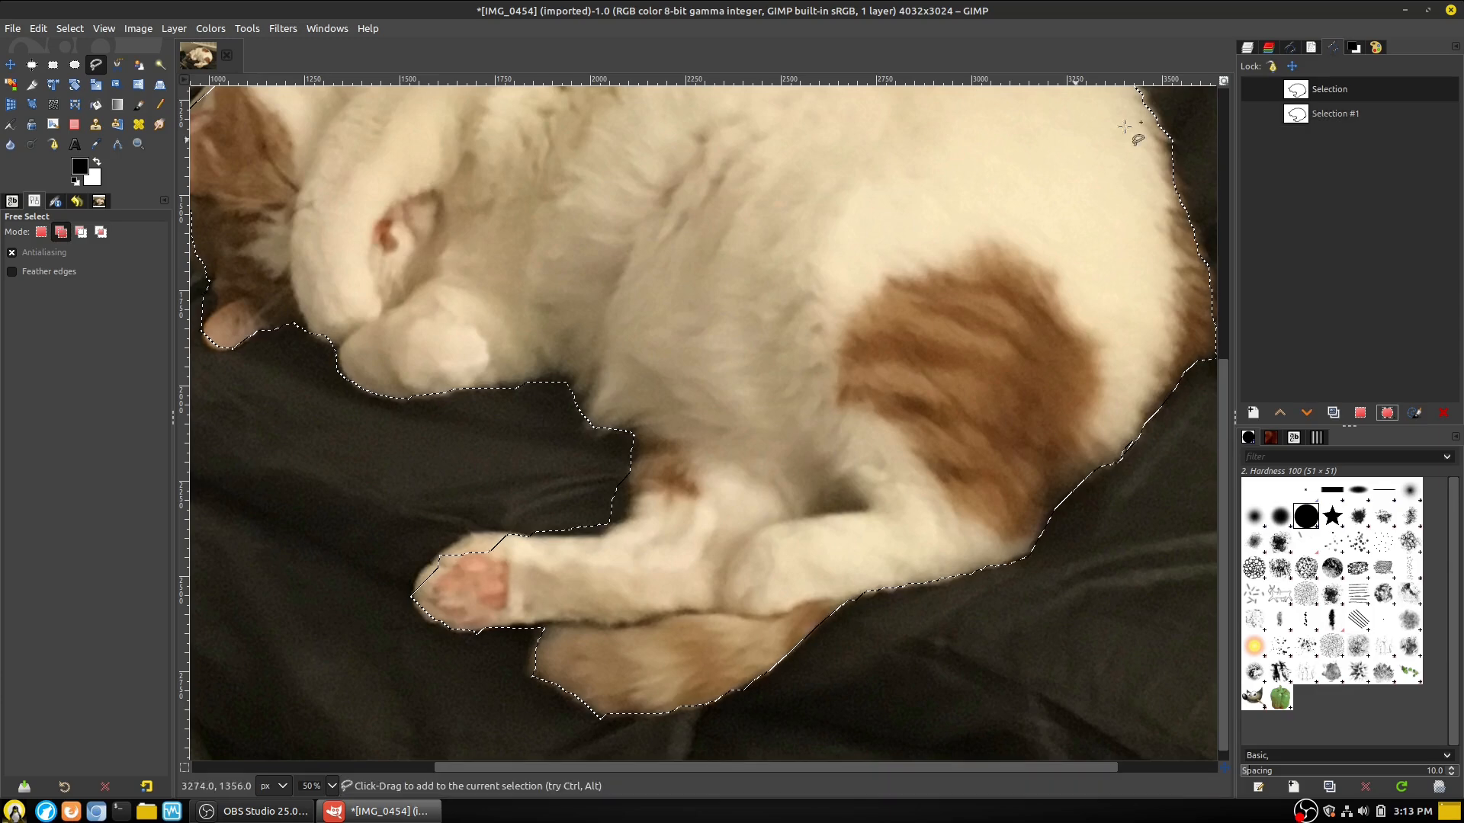
left_click(1252, 89)
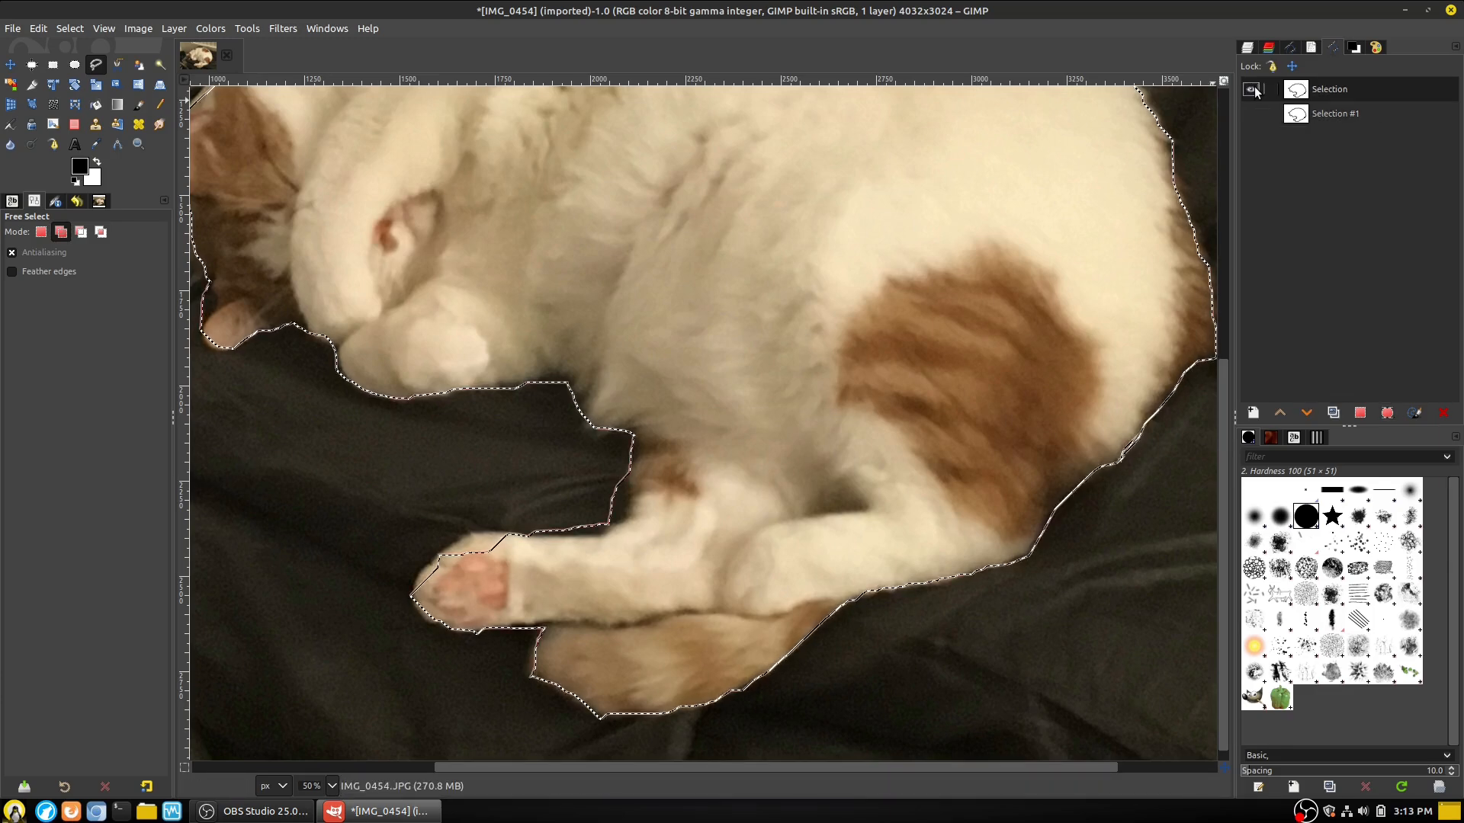
left_click(1254, 87)
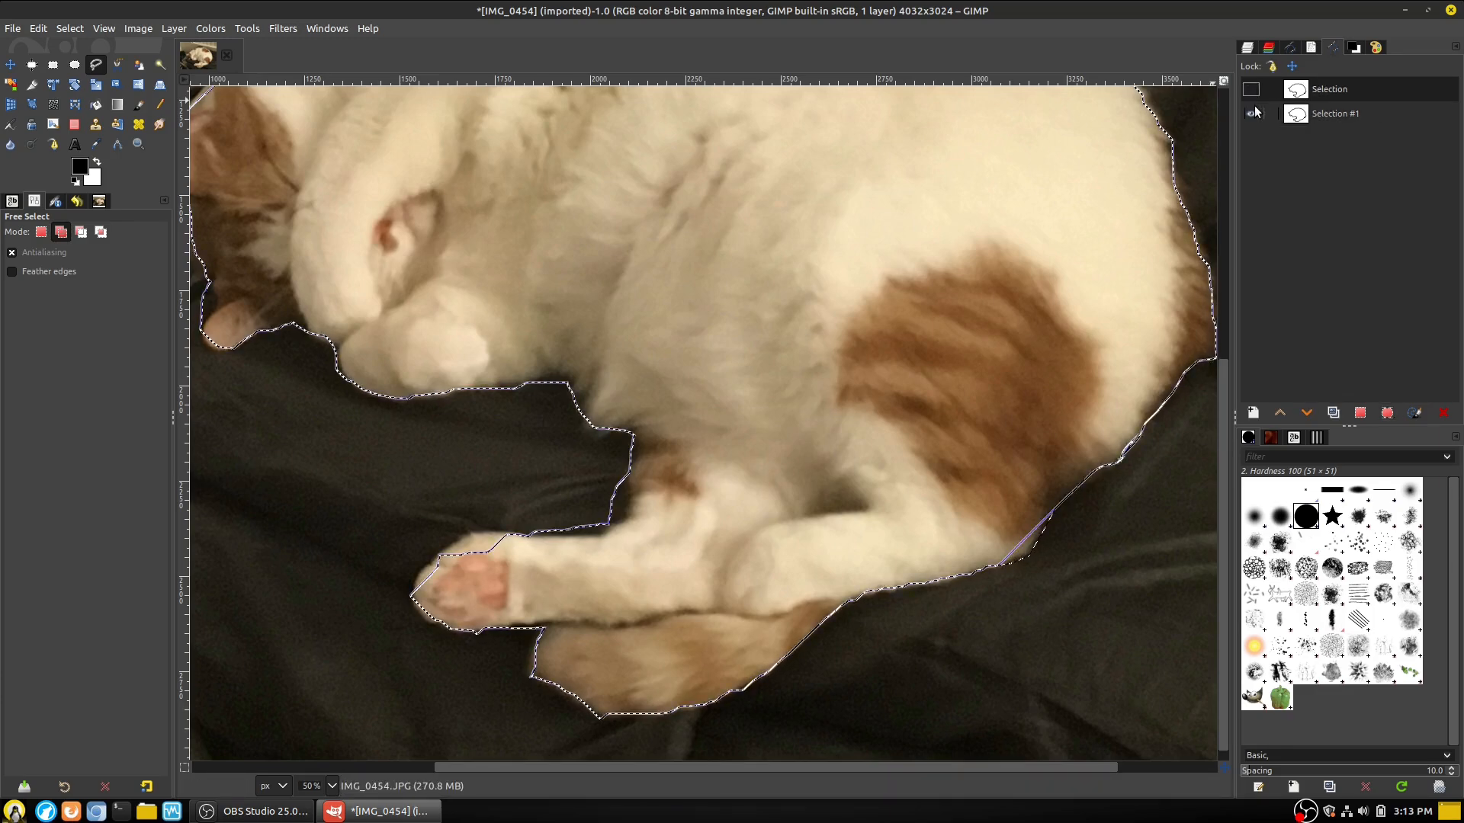
right_click(1337, 113)
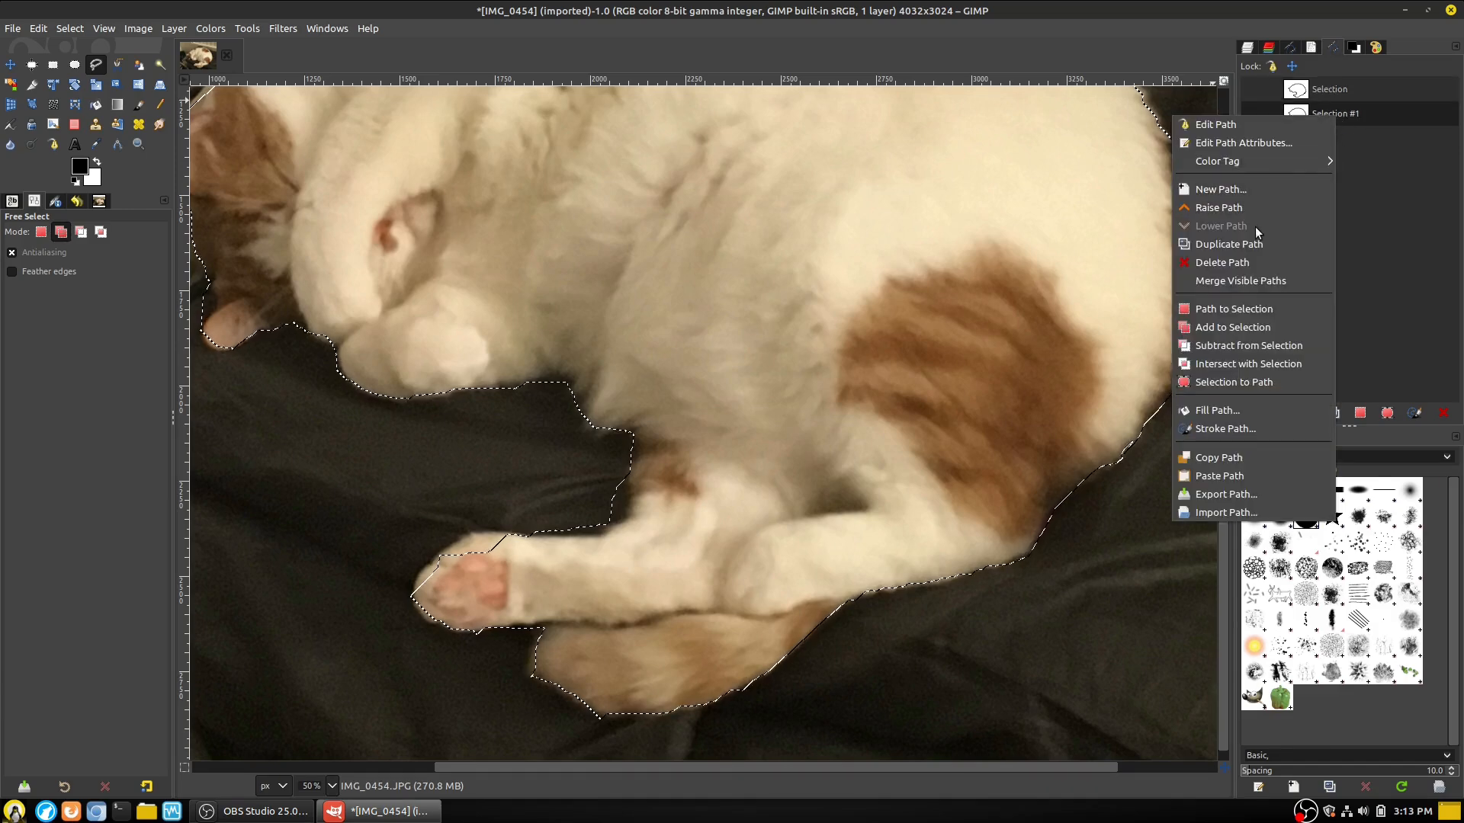
left_click(1249, 264)
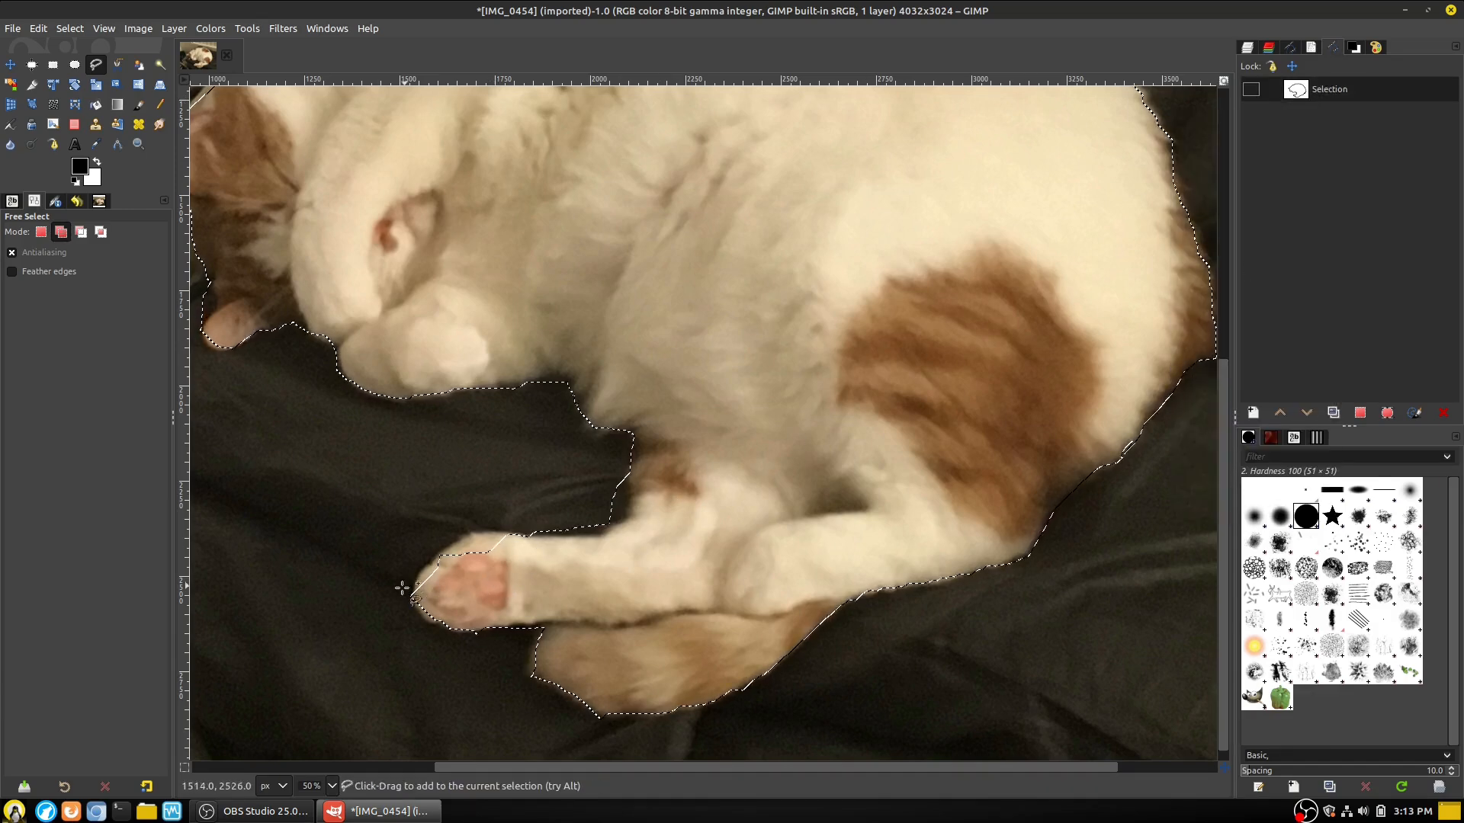
Add three overlapping ellipses along the hind paw's toes to the selection, the last two about 139 × 132 and 165 × 152 px
key("1")
key("plus")
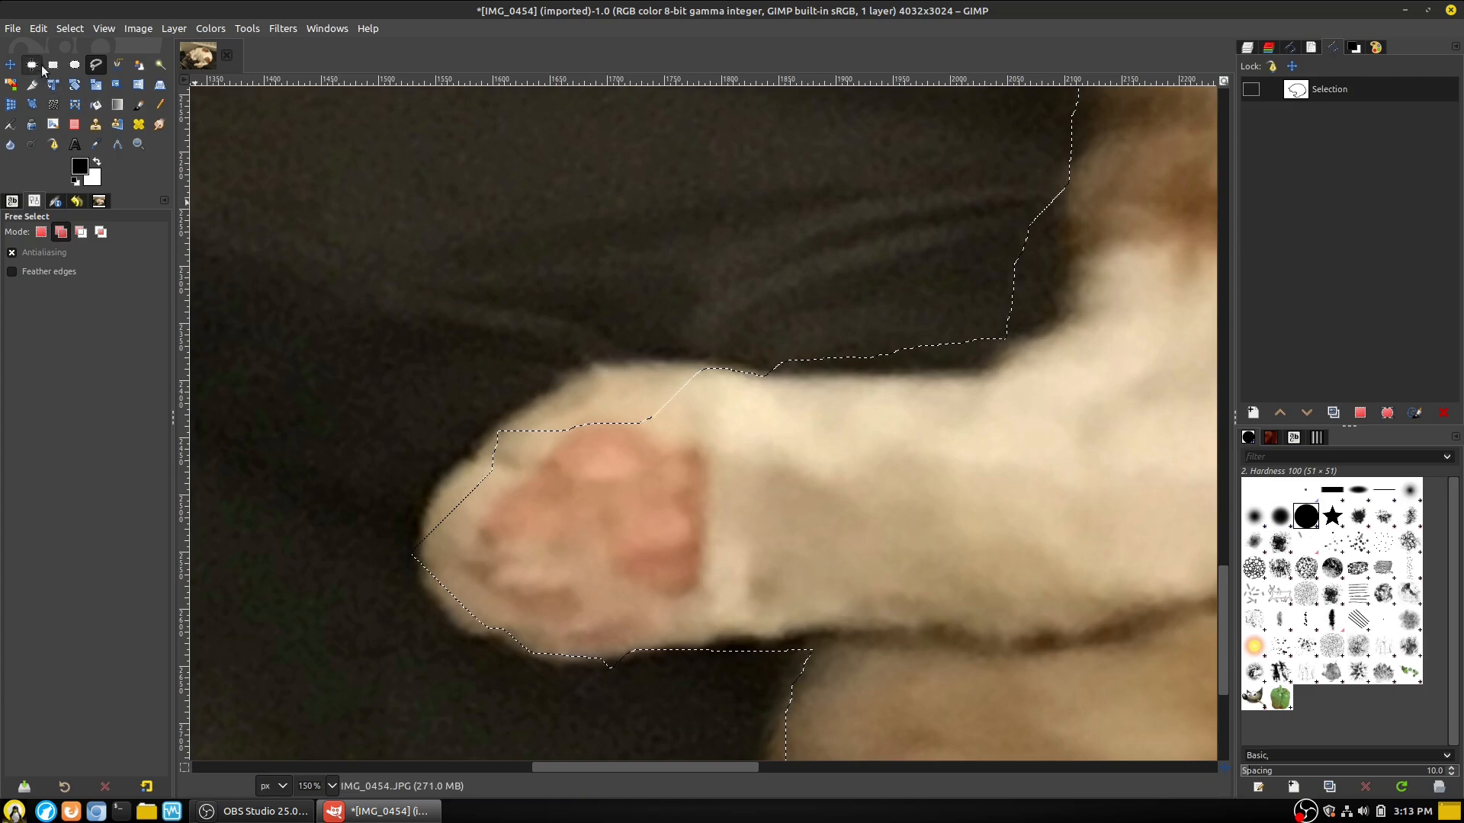
left_click(74, 64)
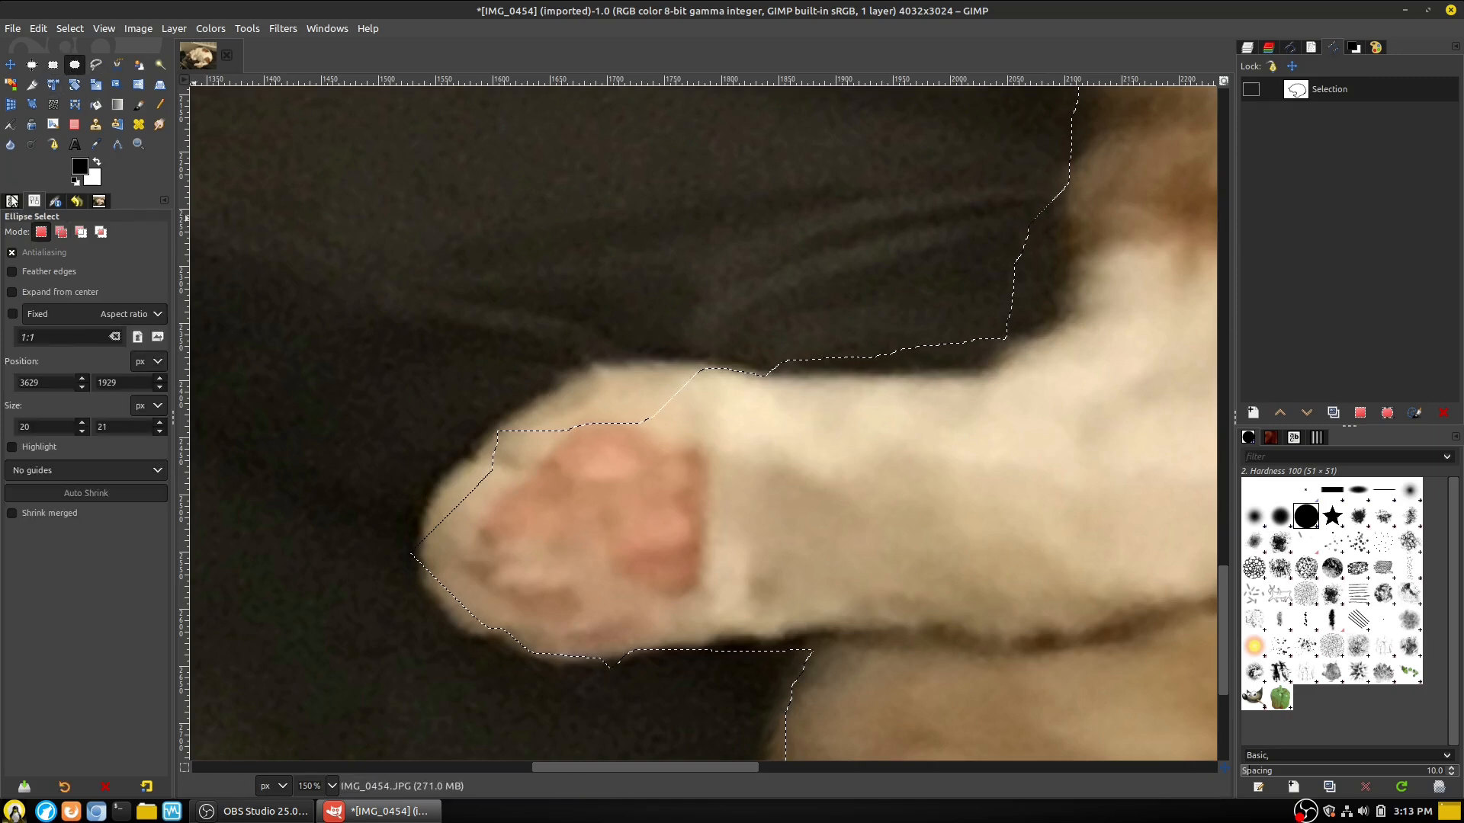
left_click(61, 234)
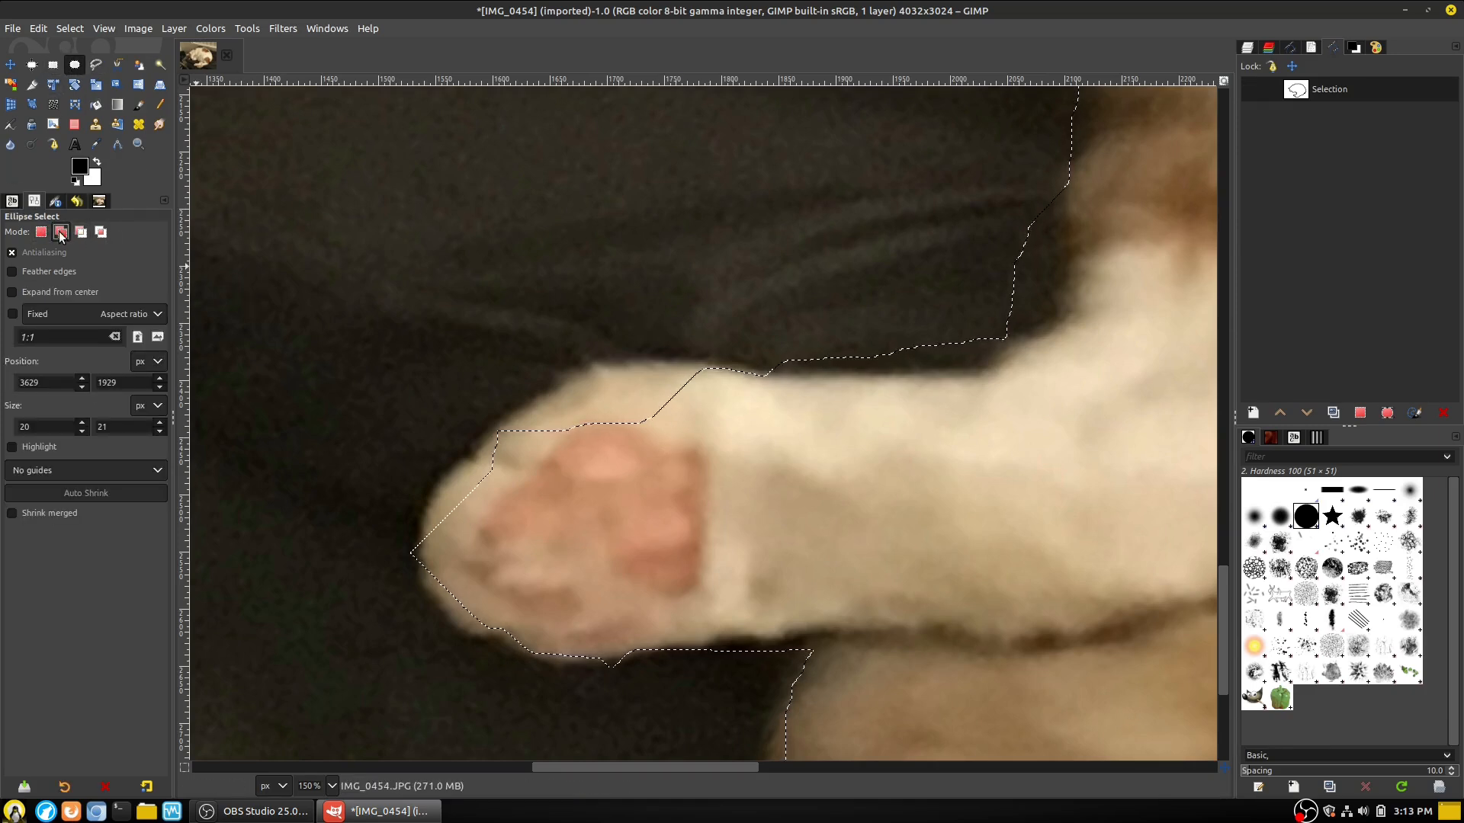
left_click_drag(761, 512, 567, 366)
left_click(697, 518)
left_click_drag(660, 551, 501, 400)
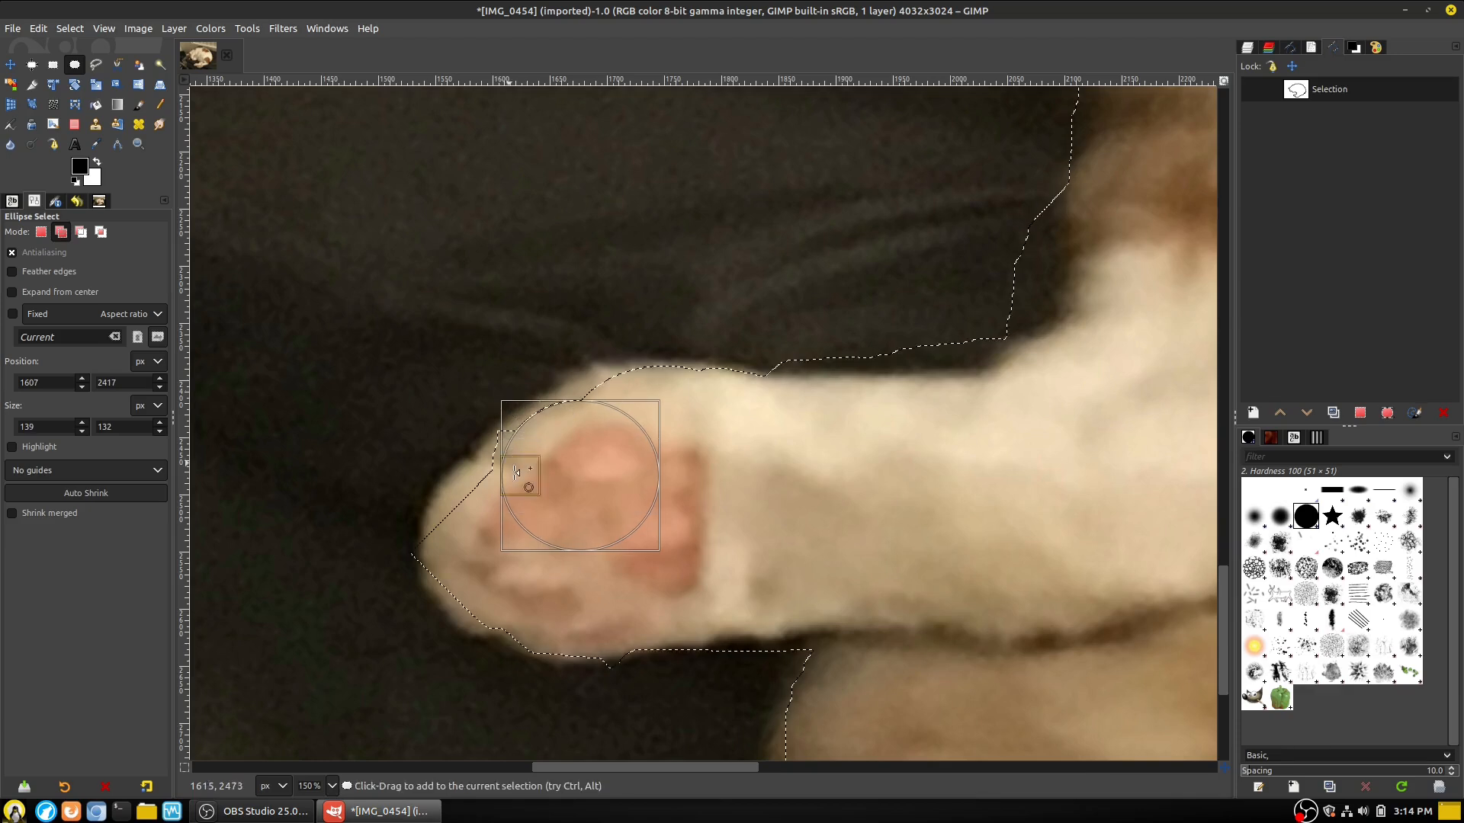
left_click_drag(609, 631, 419, 457)
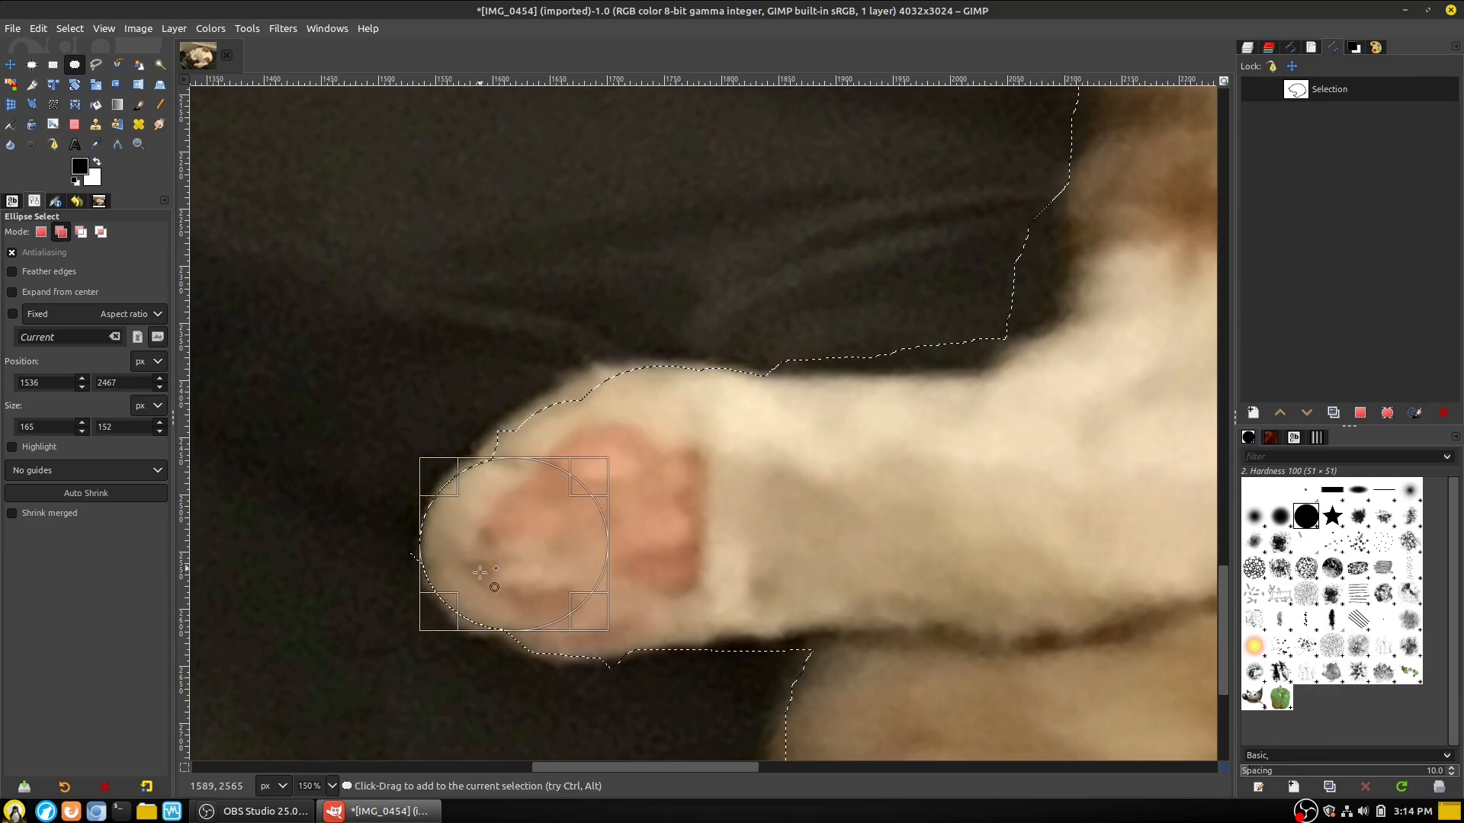
scroll(1143, 468, "up", 2)
scroll(1140, 457, "down", 1)
left_click(52, 64)
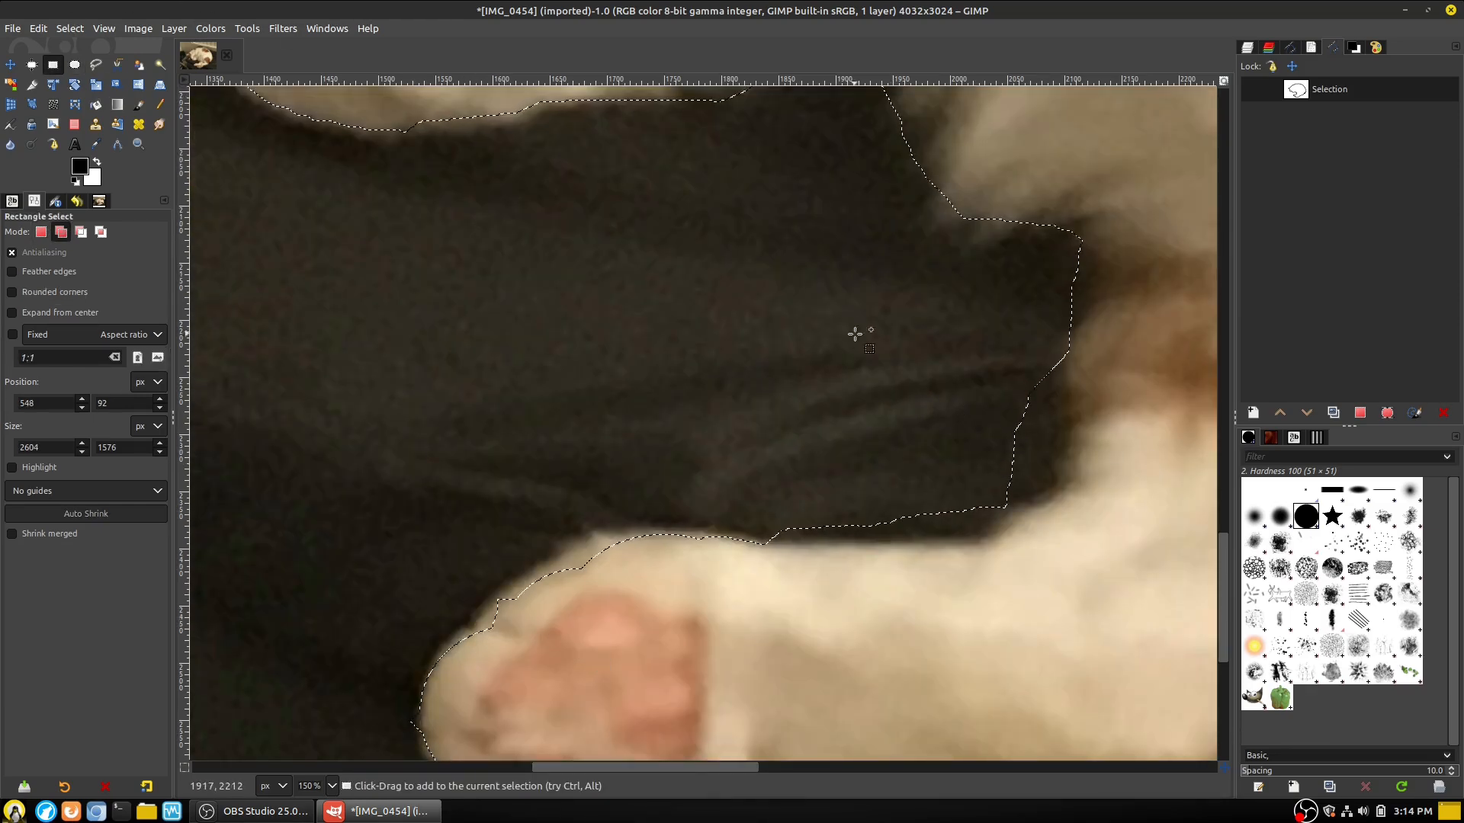
key("ctrl")
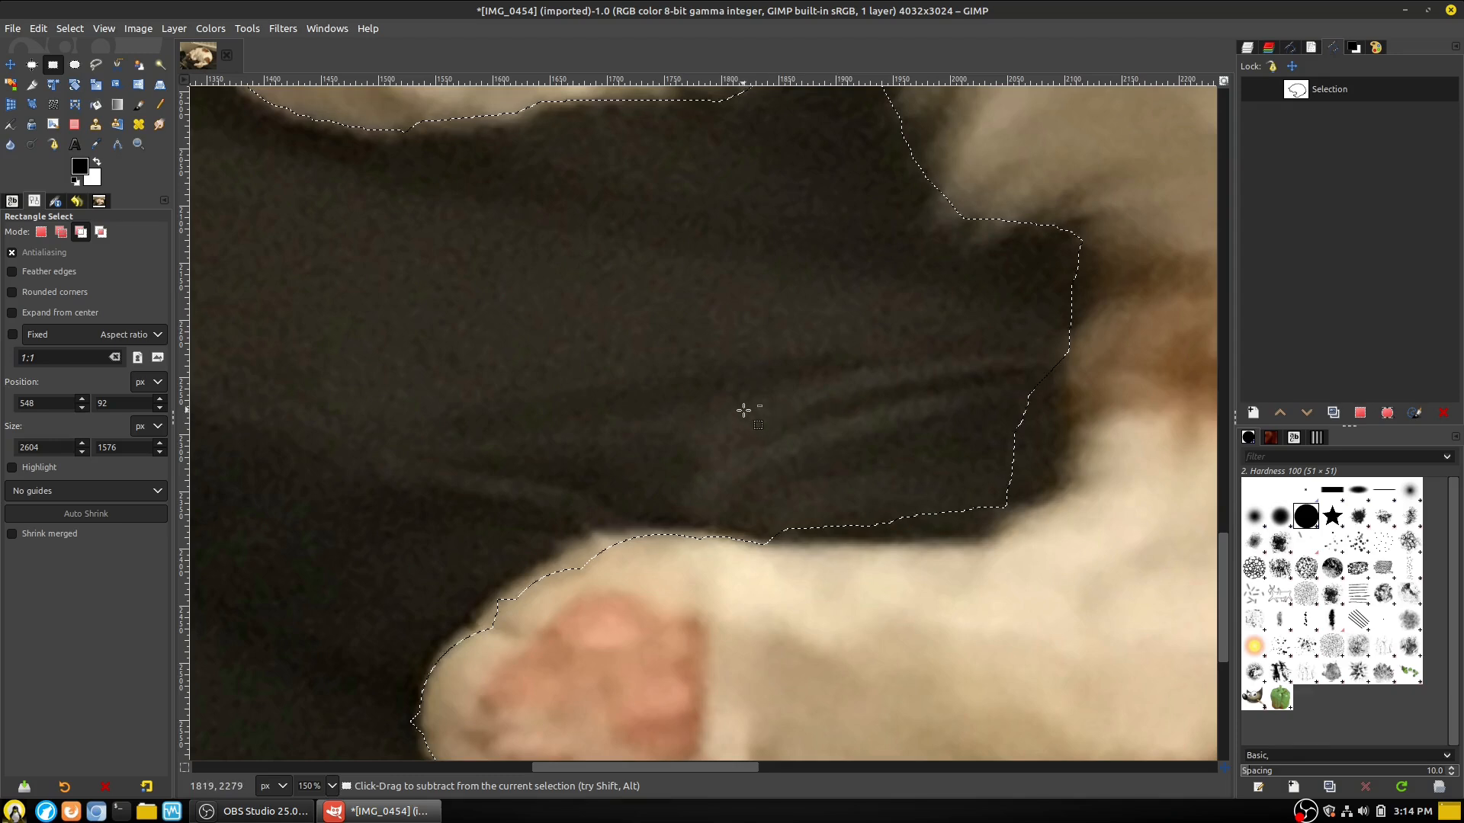
left_click_drag(753, 398, 756, 400)
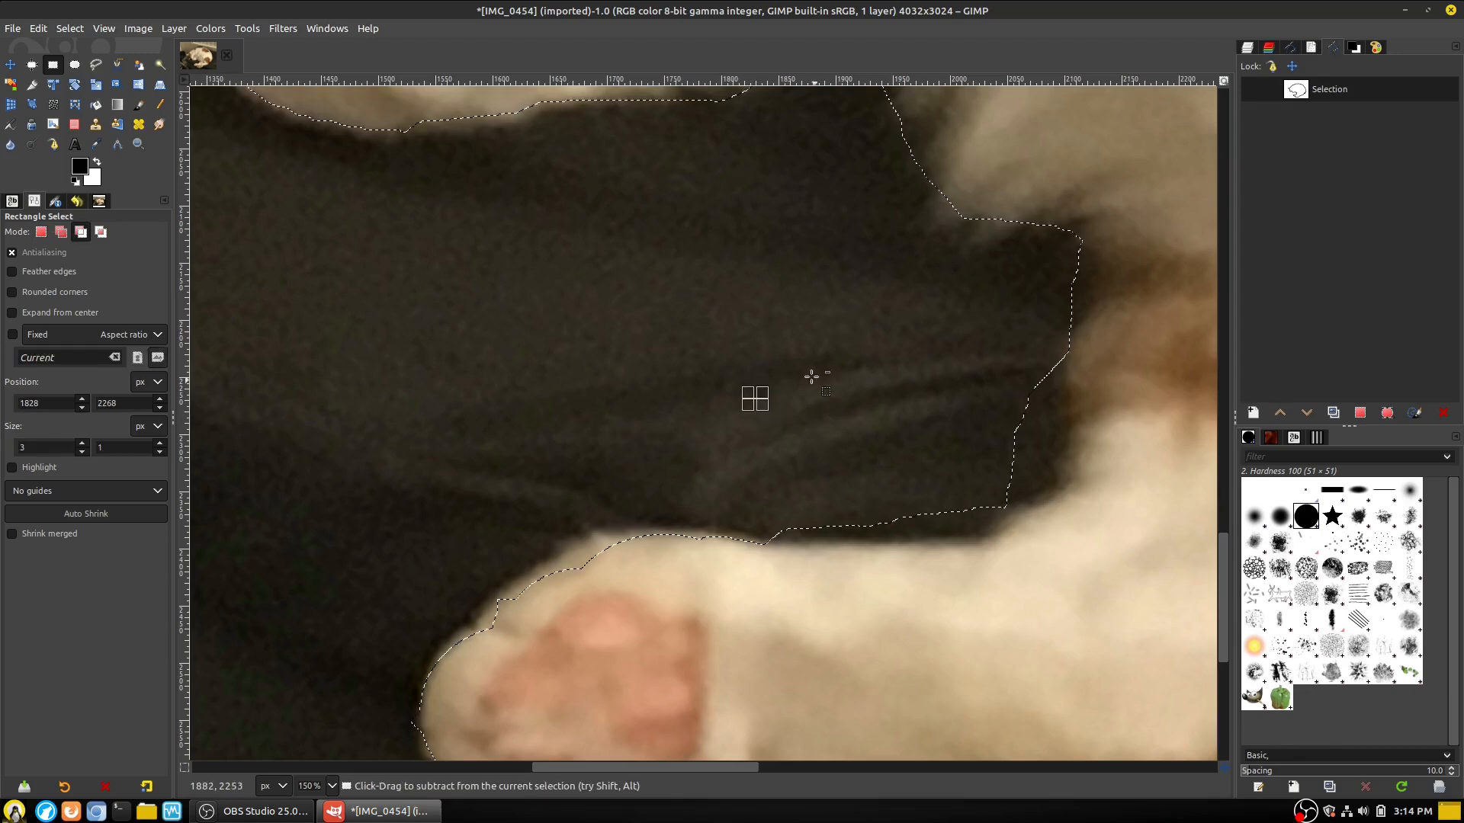
left_click(777, 382)
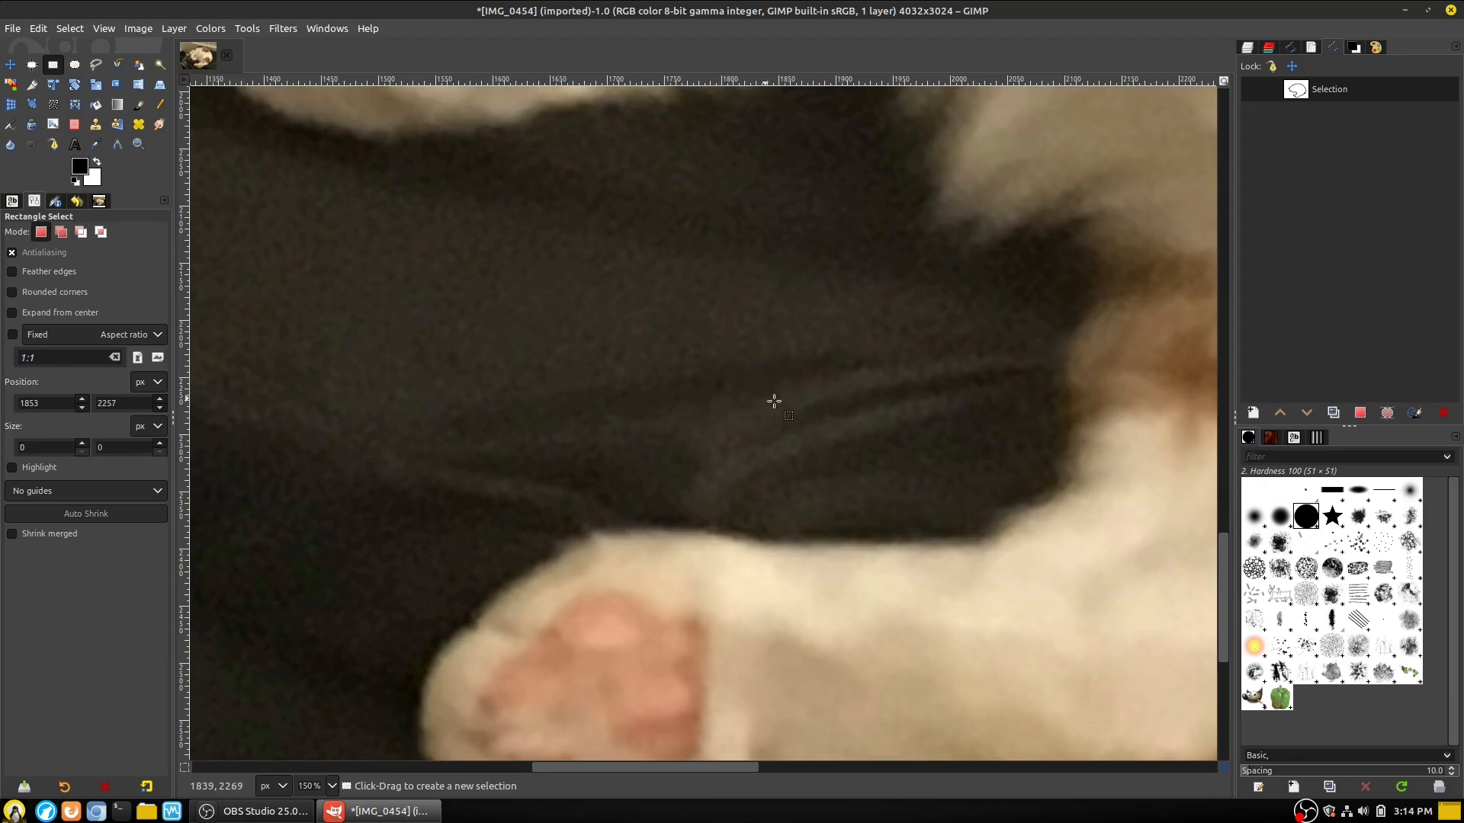
Reload the cat selection from the "Selection" path and add an ellipse of about 224 × 205 px over the hind paw
left_click(1359, 412)
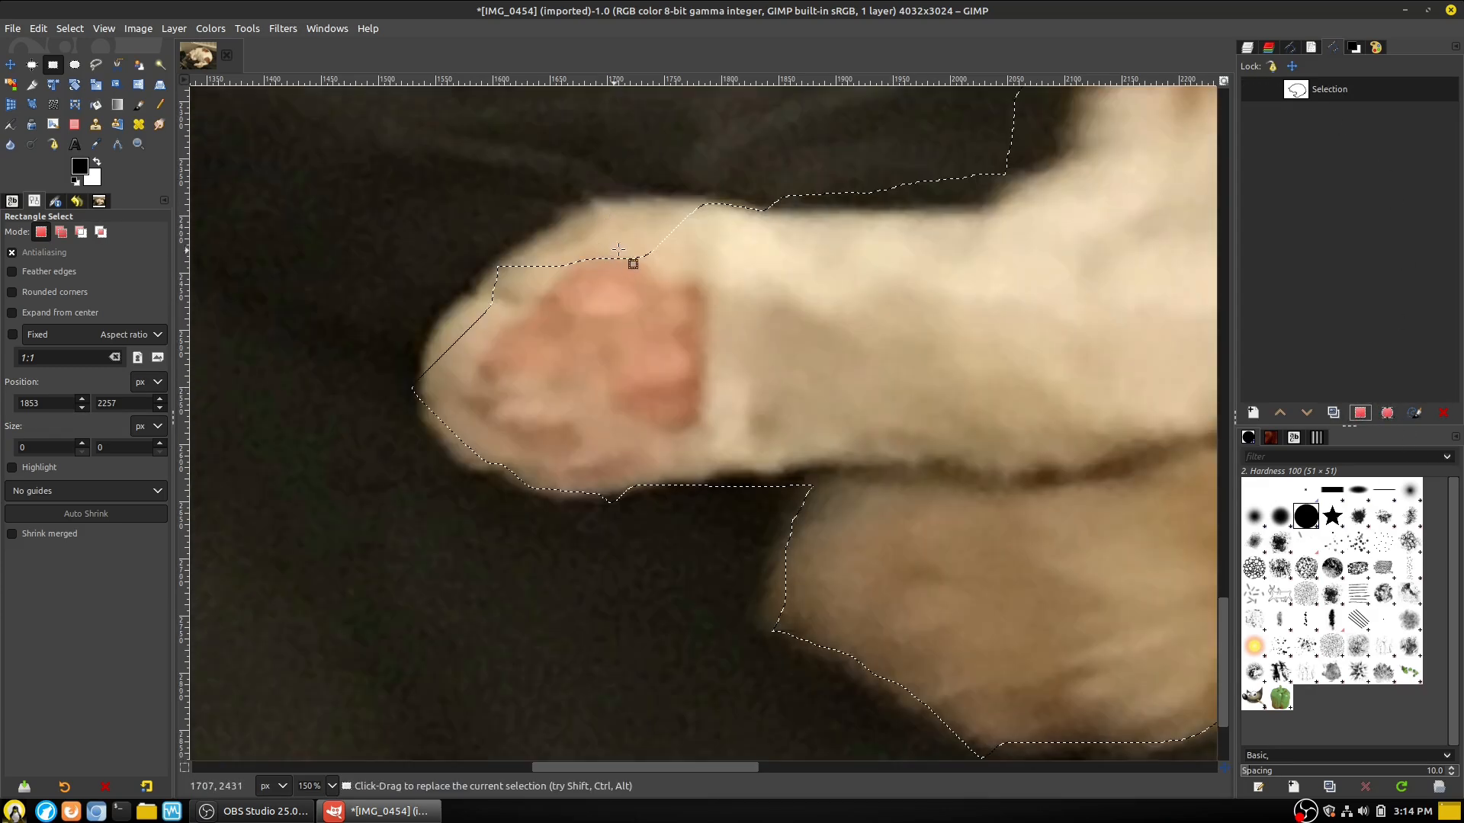
scroll(721, 314, "down", 3)
key("m")
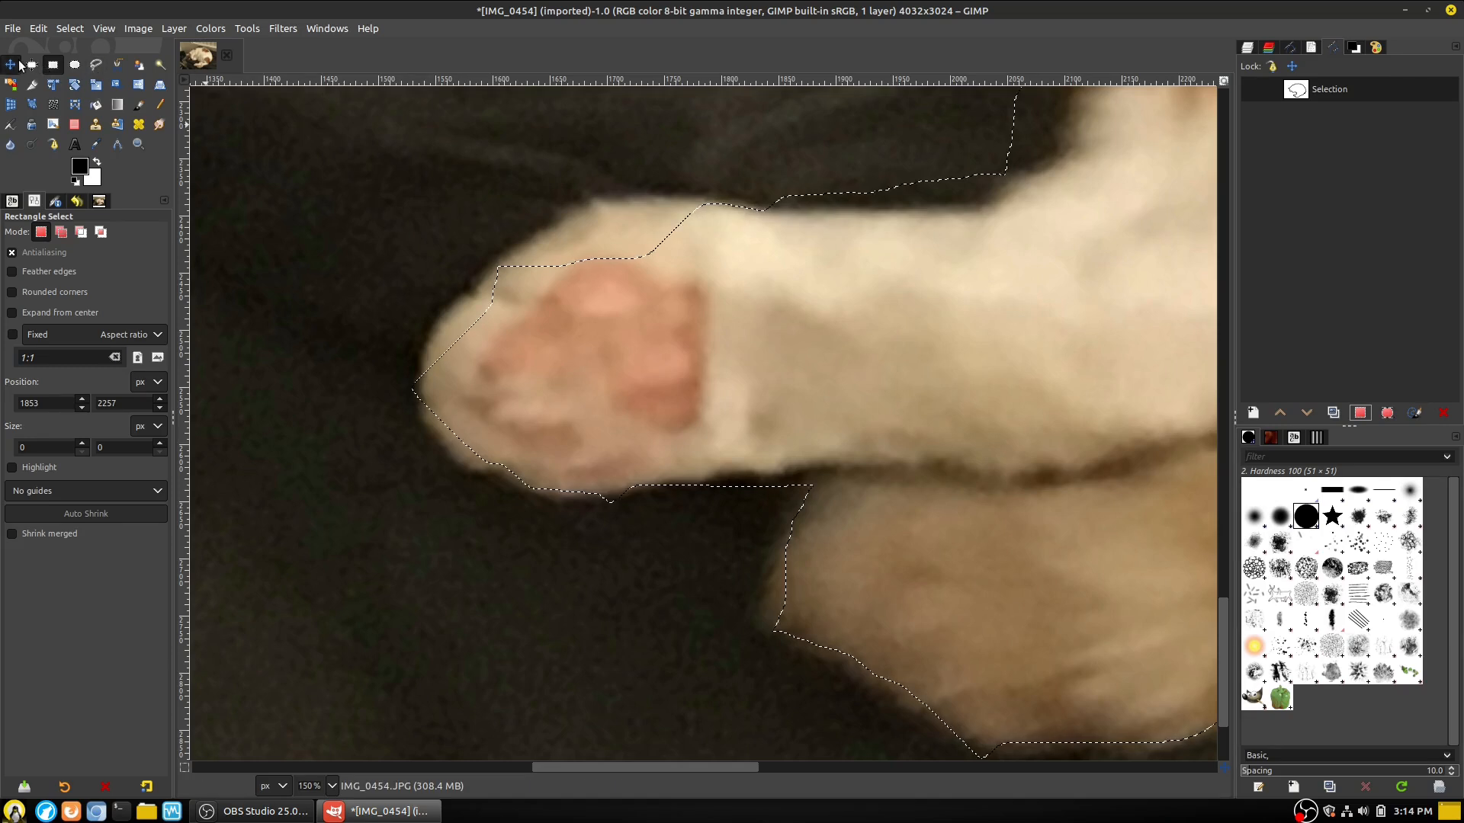
left_click(74, 65)
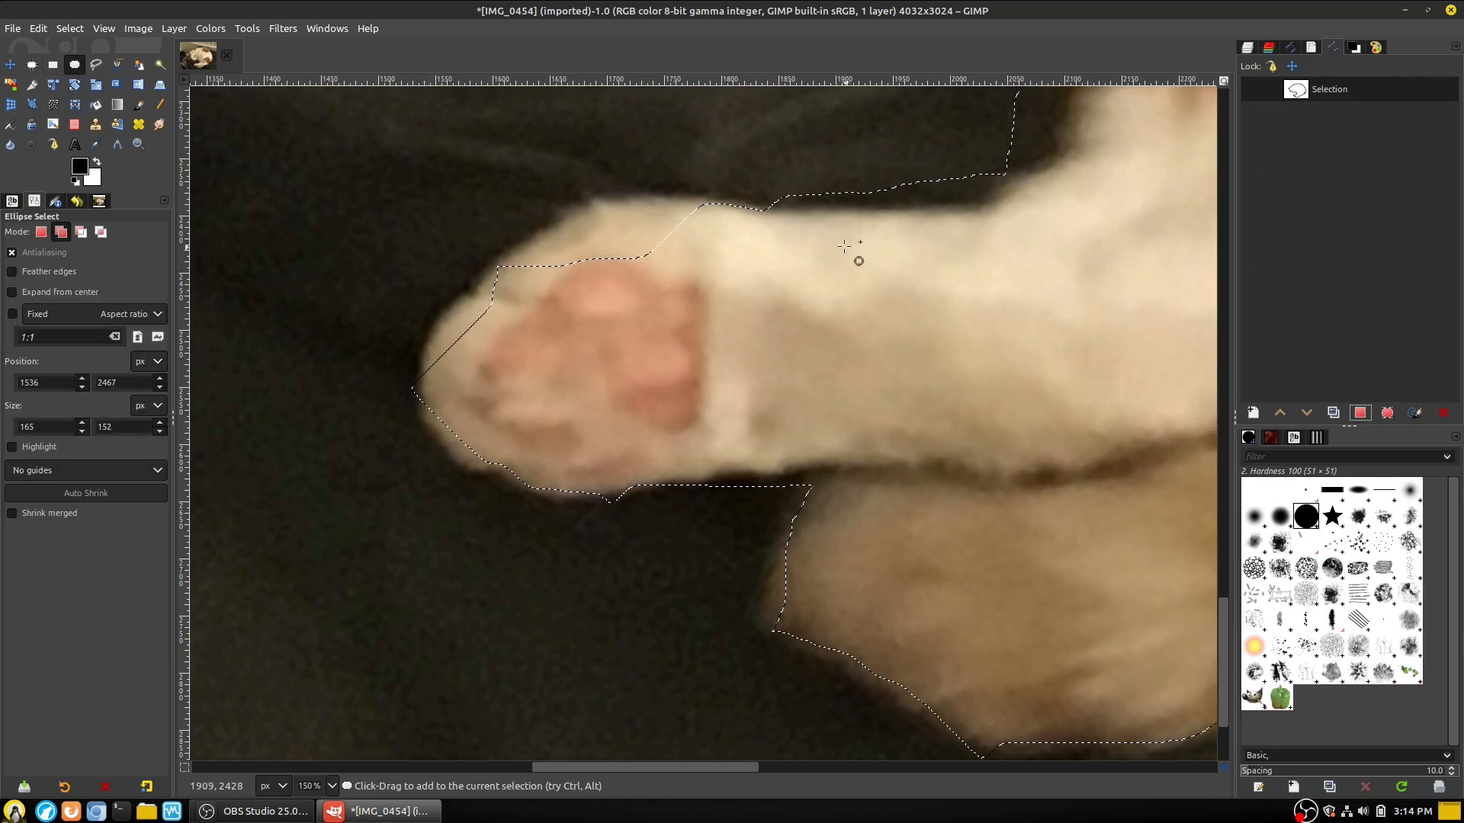
left_click_drag(755, 216, 496, 456)
left_click_drag(575, 295, 515, 335)
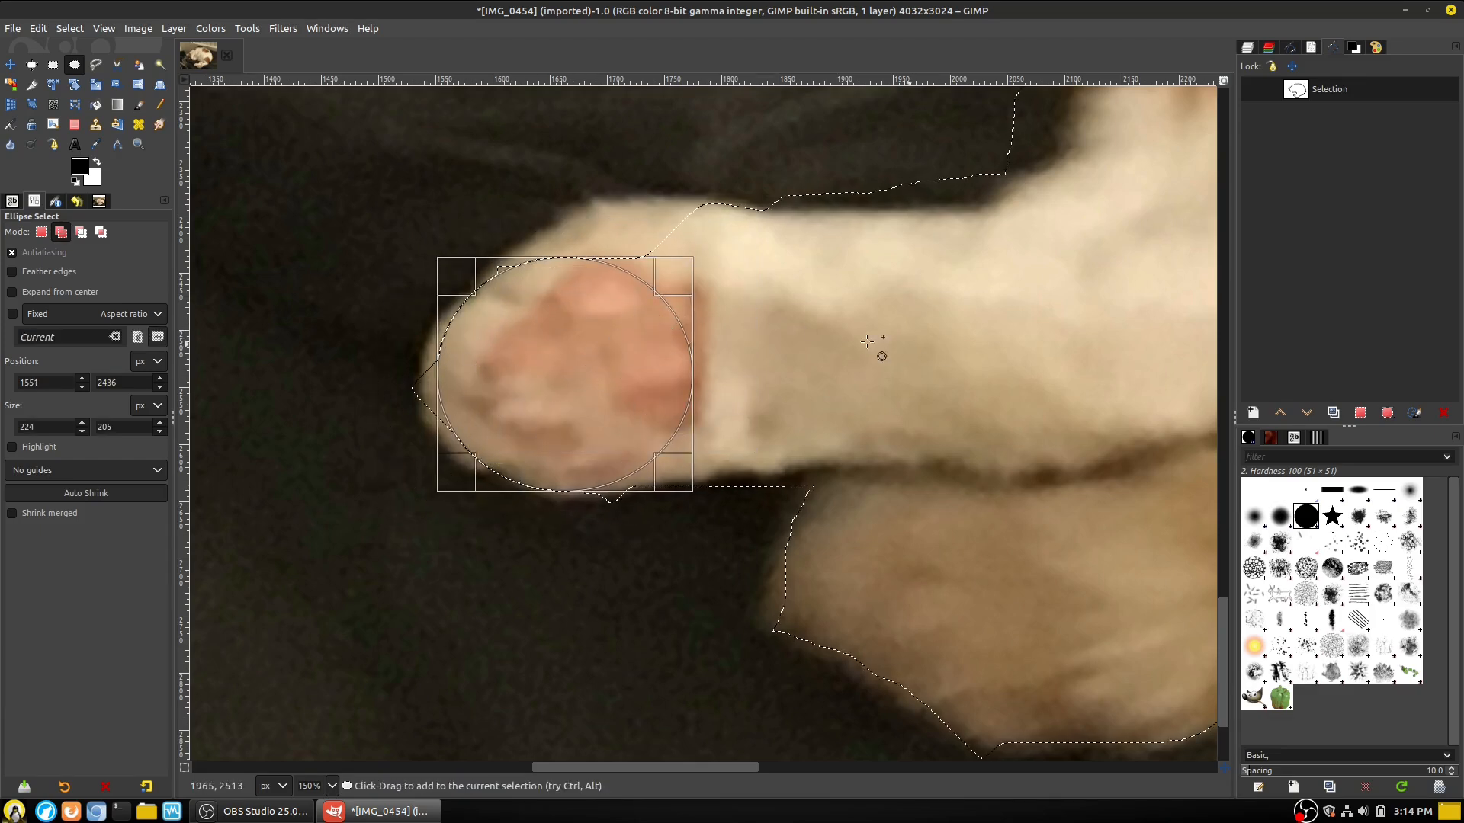
Save the selection with the added paw ellipse as a new path and delete the old "Selection" path
scroll(1121, 190, "up", 4)
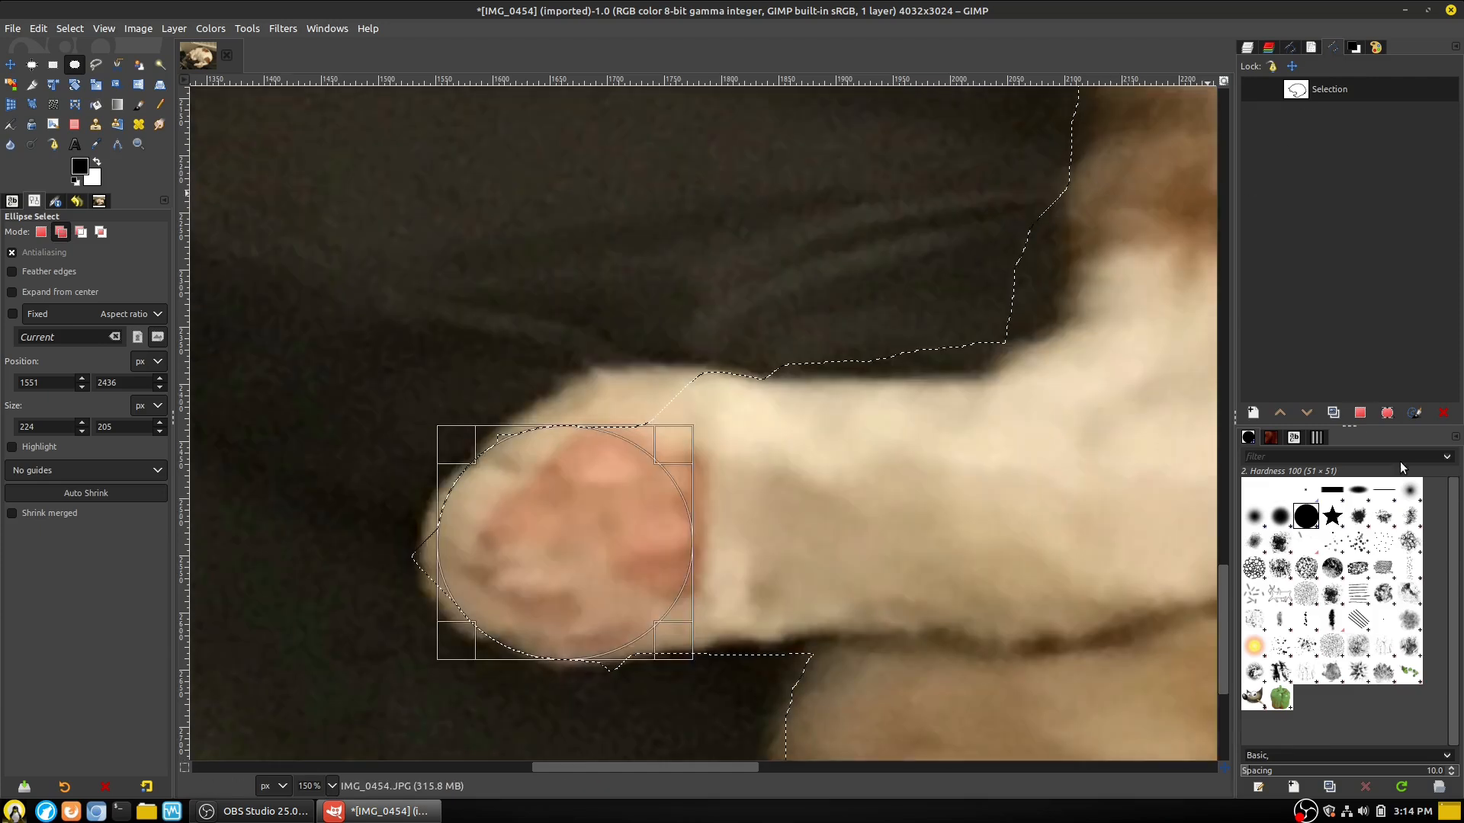
left_click(1387, 412)
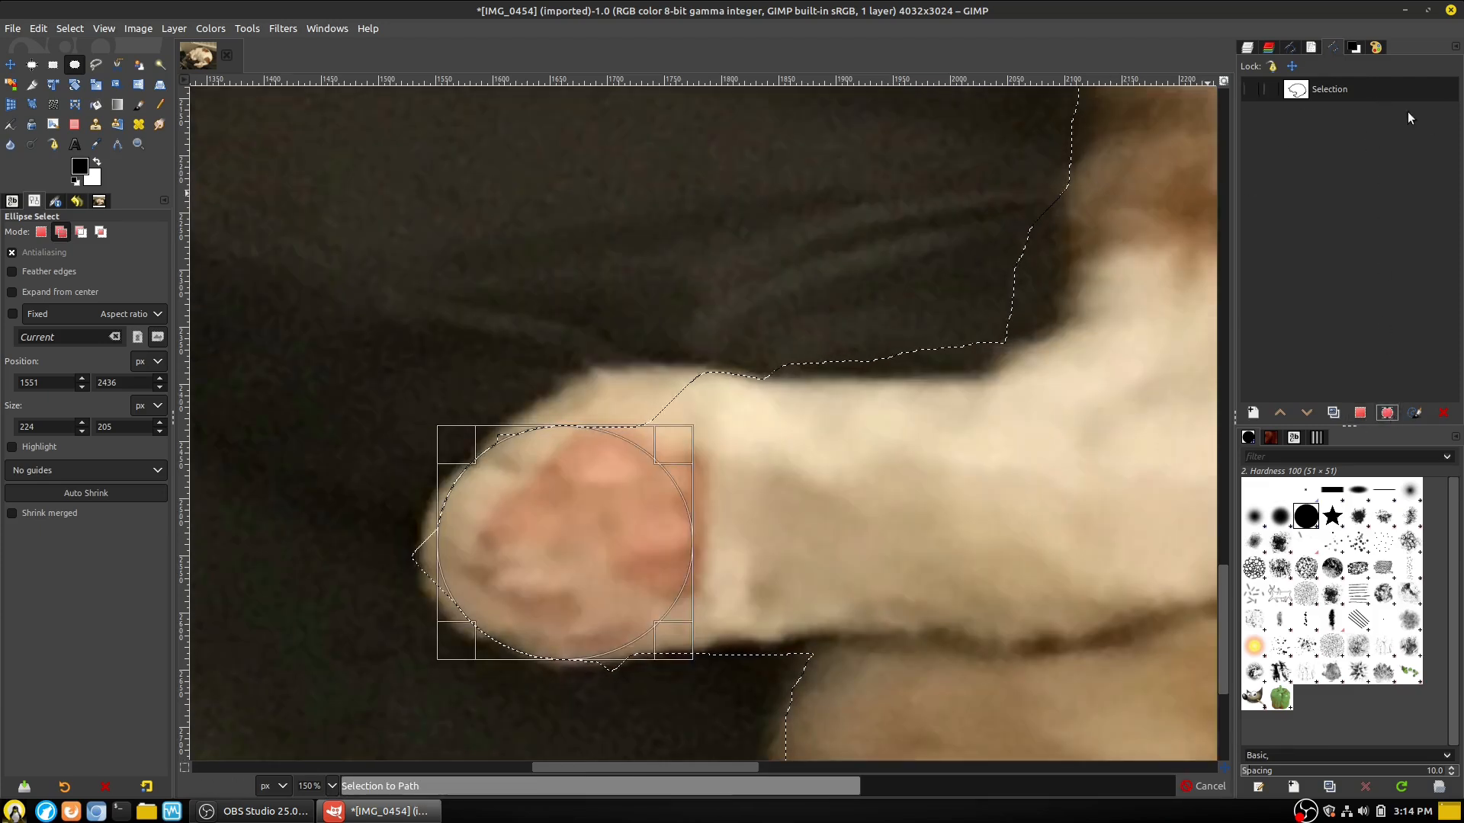
left_click(1345, 112)
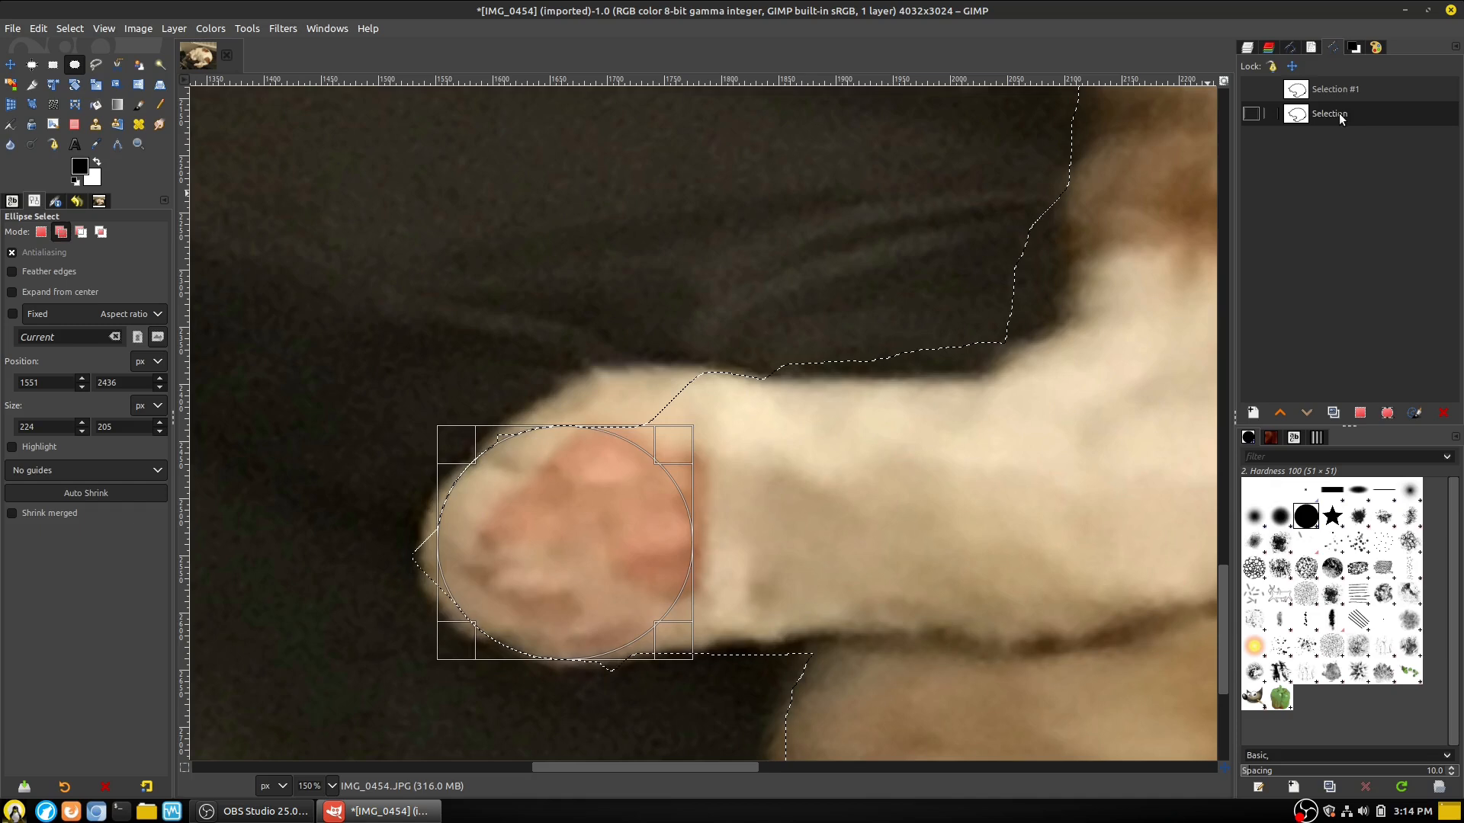
right_click(1345, 112)
left_click(1237, 262)
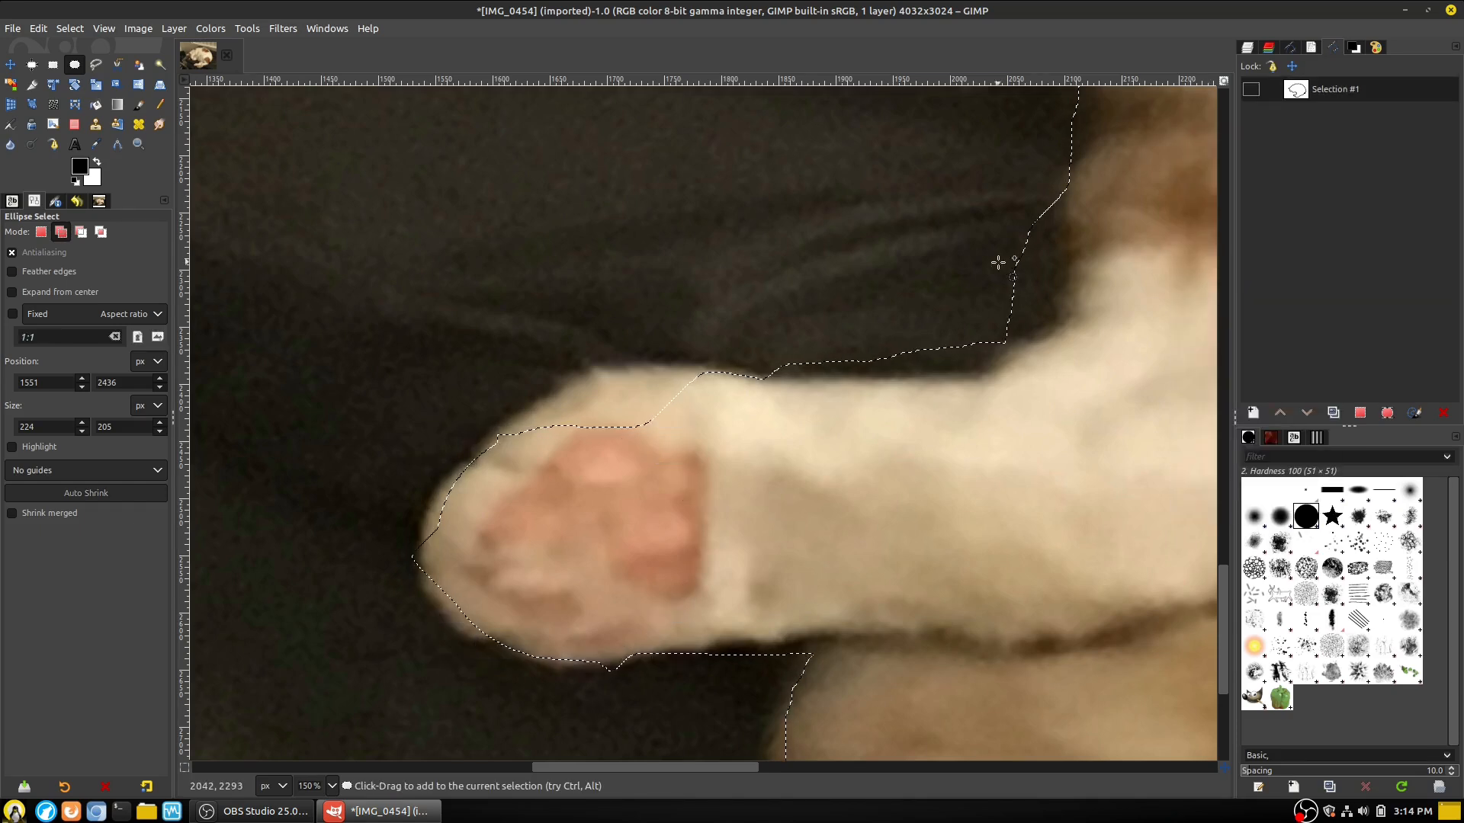
Subtract two background rectangles of about 204 × 108 and 60 × 156 px above the hind leg from the selection
left_click(52, 64)
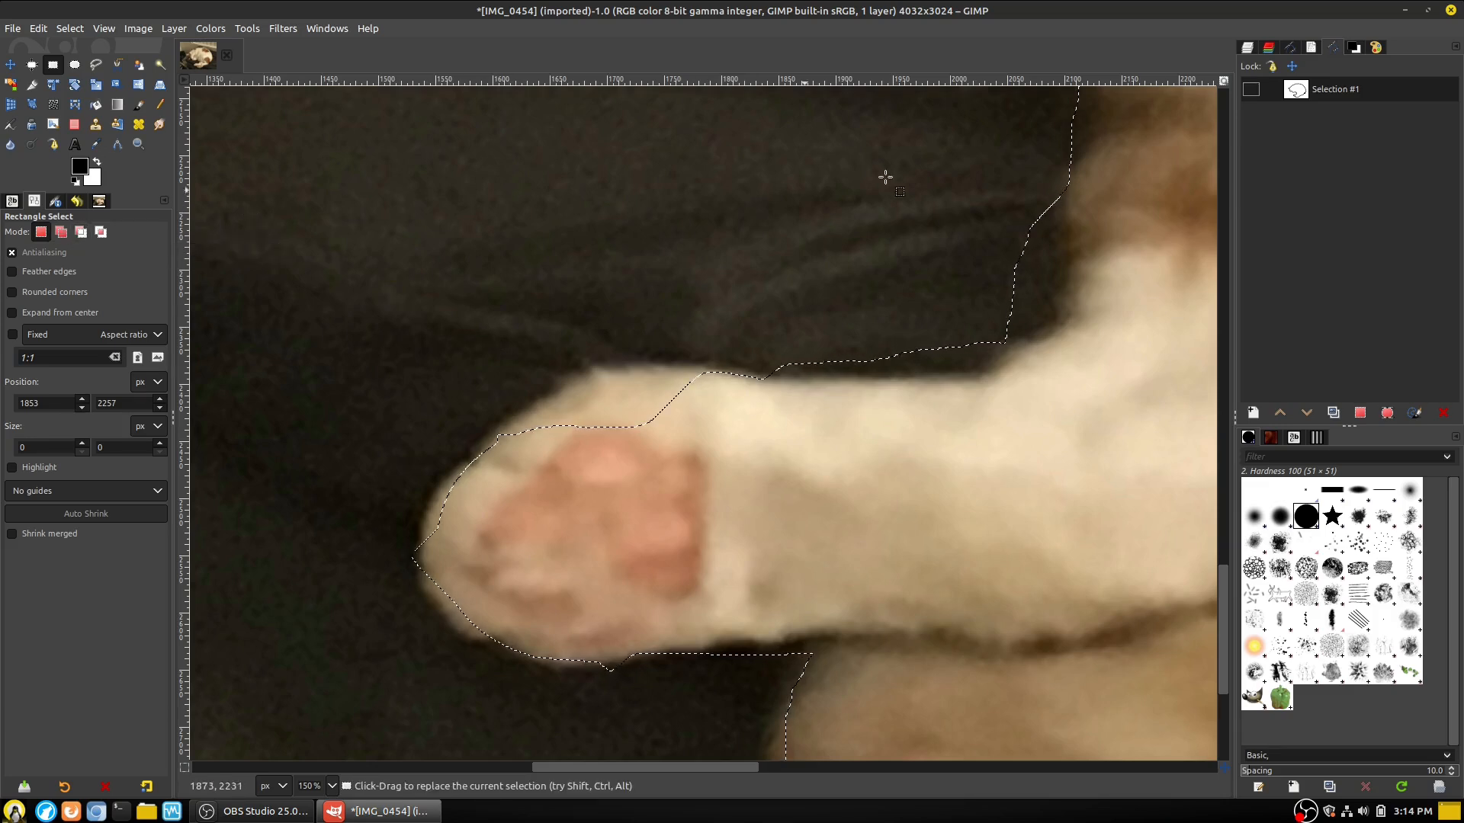
left_click(818, 265, "ctrl")
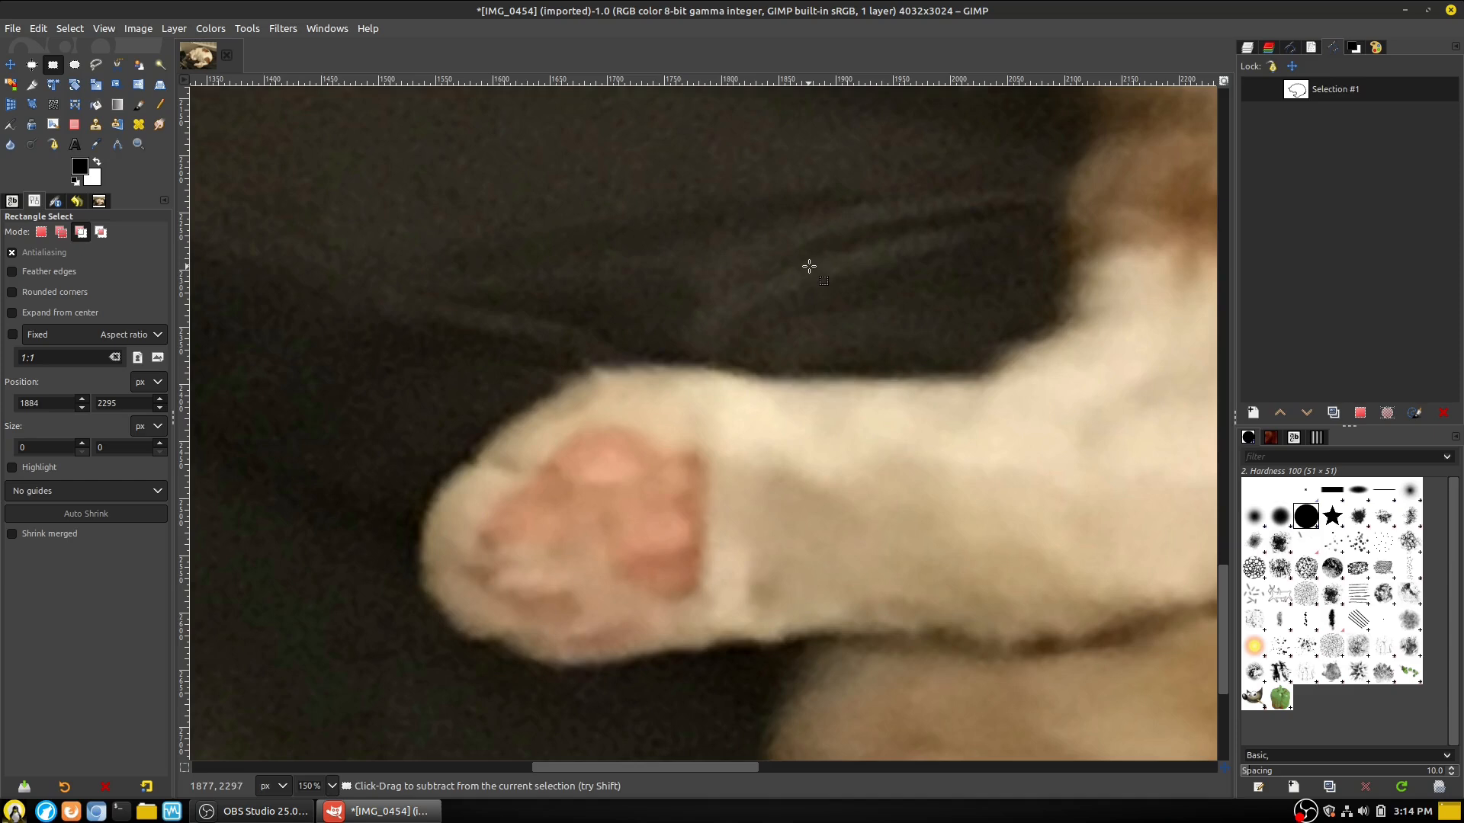
left_click_drag(757, 248, 990, 372)
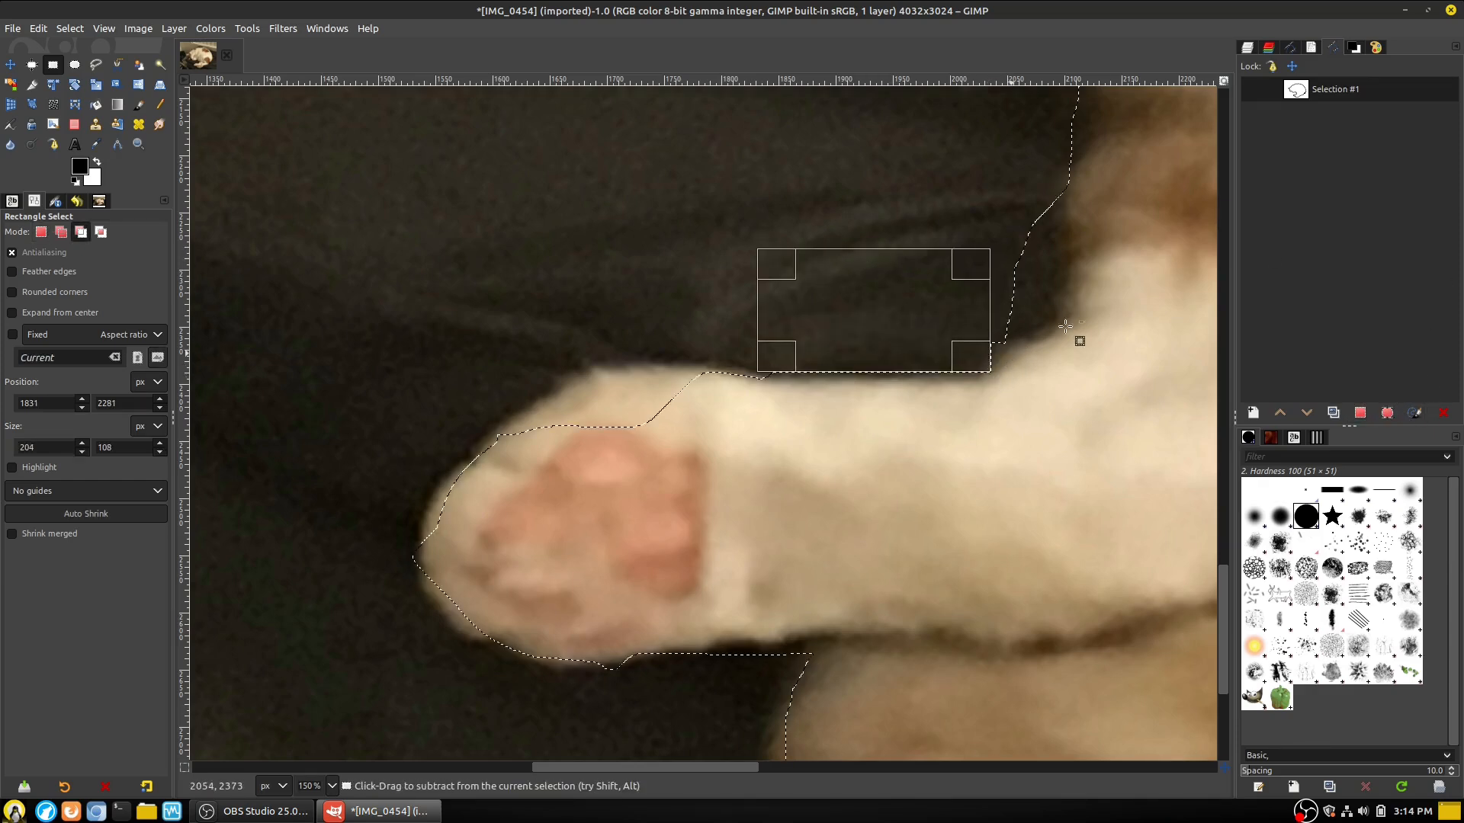
left_click_drag(981, 155, 1049, 333)
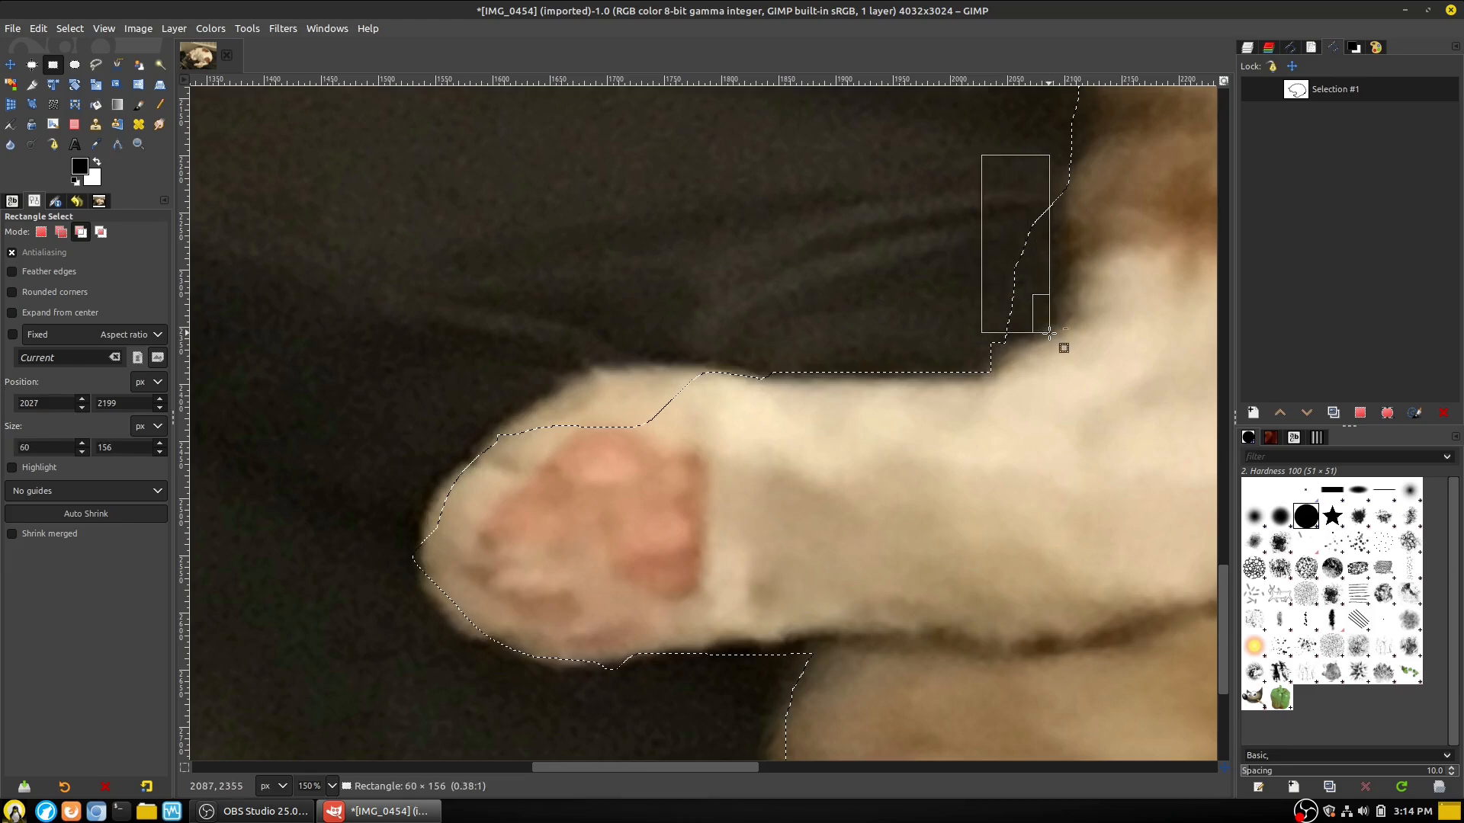
Save the trimmed selection as a new path and delete the old "Selection #1" path
scroll(1016, 230, "up", 12)
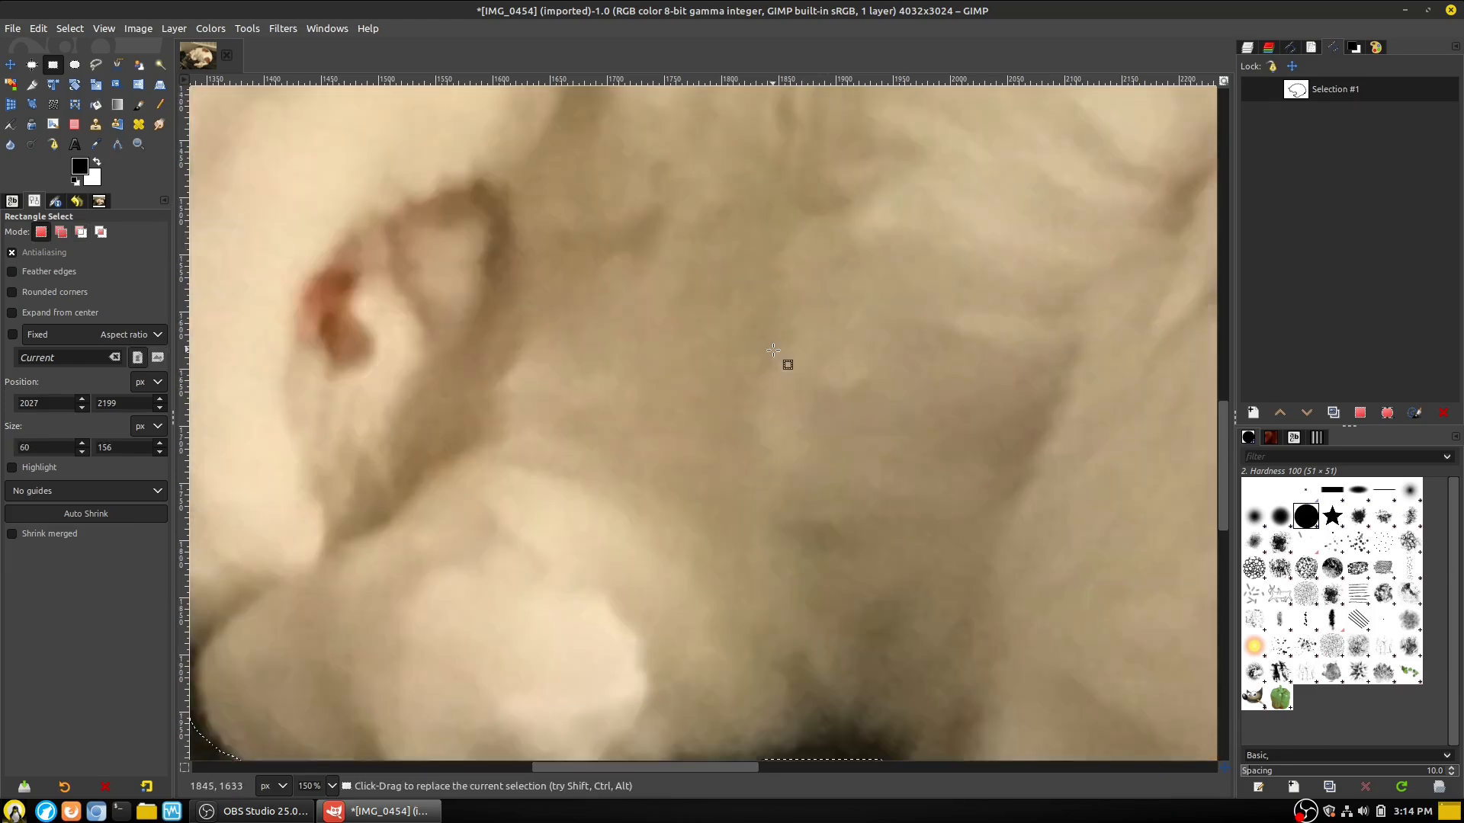
scroll(779, 343, "down", 3)
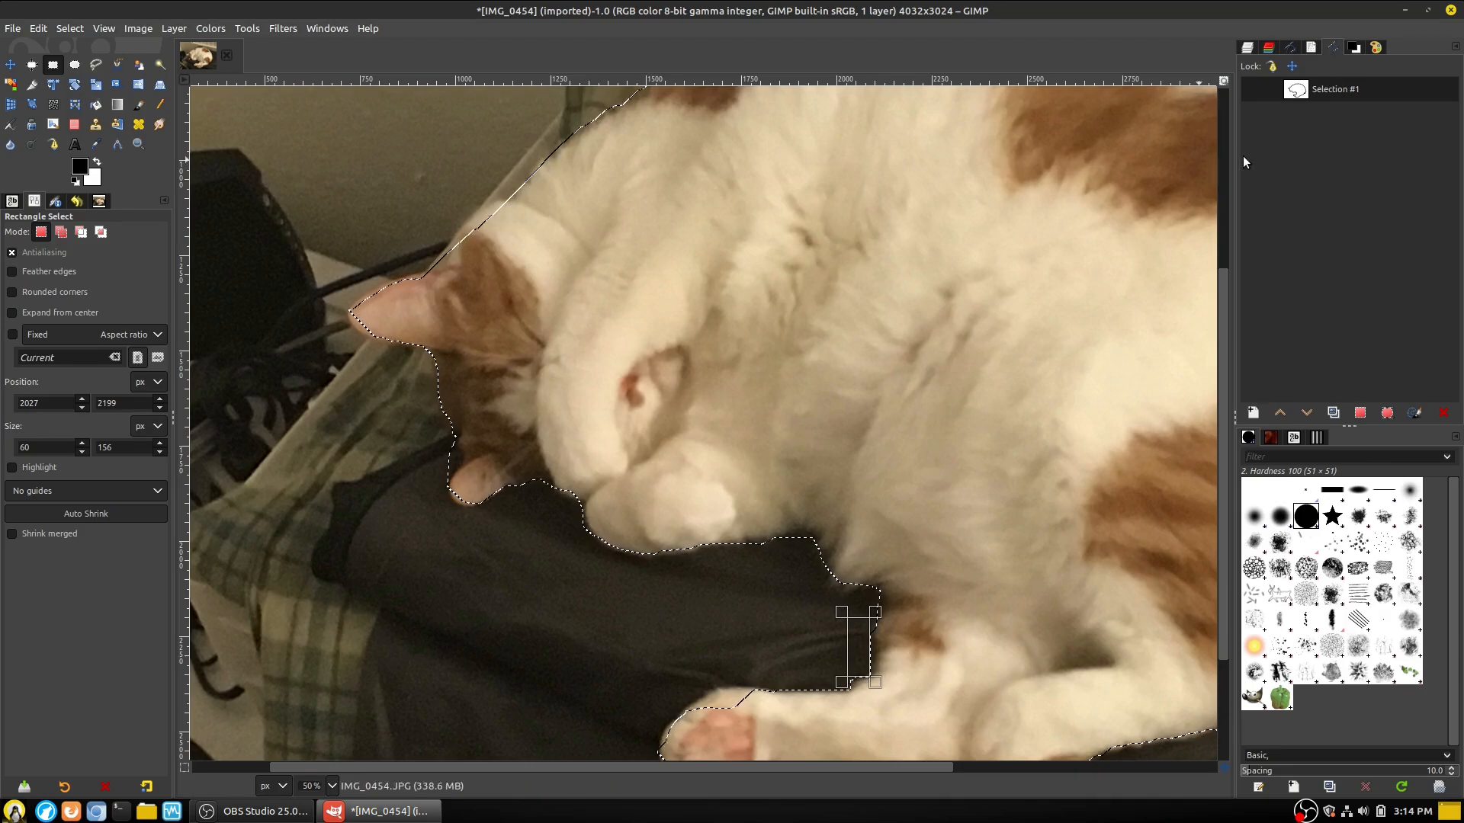
left_click(1388, 414)
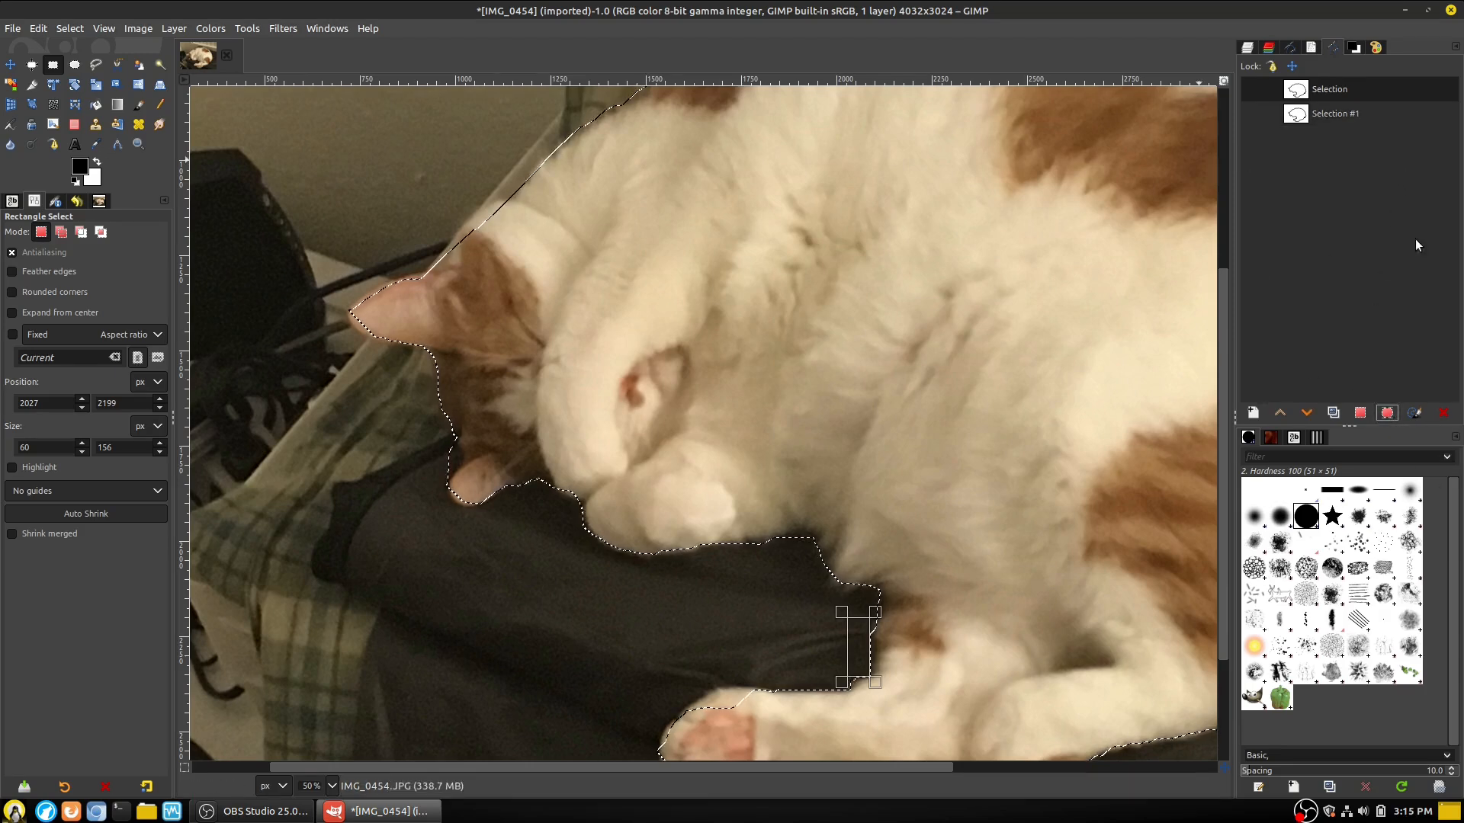
left_click(1328, 111)
right_click(1328, 112)
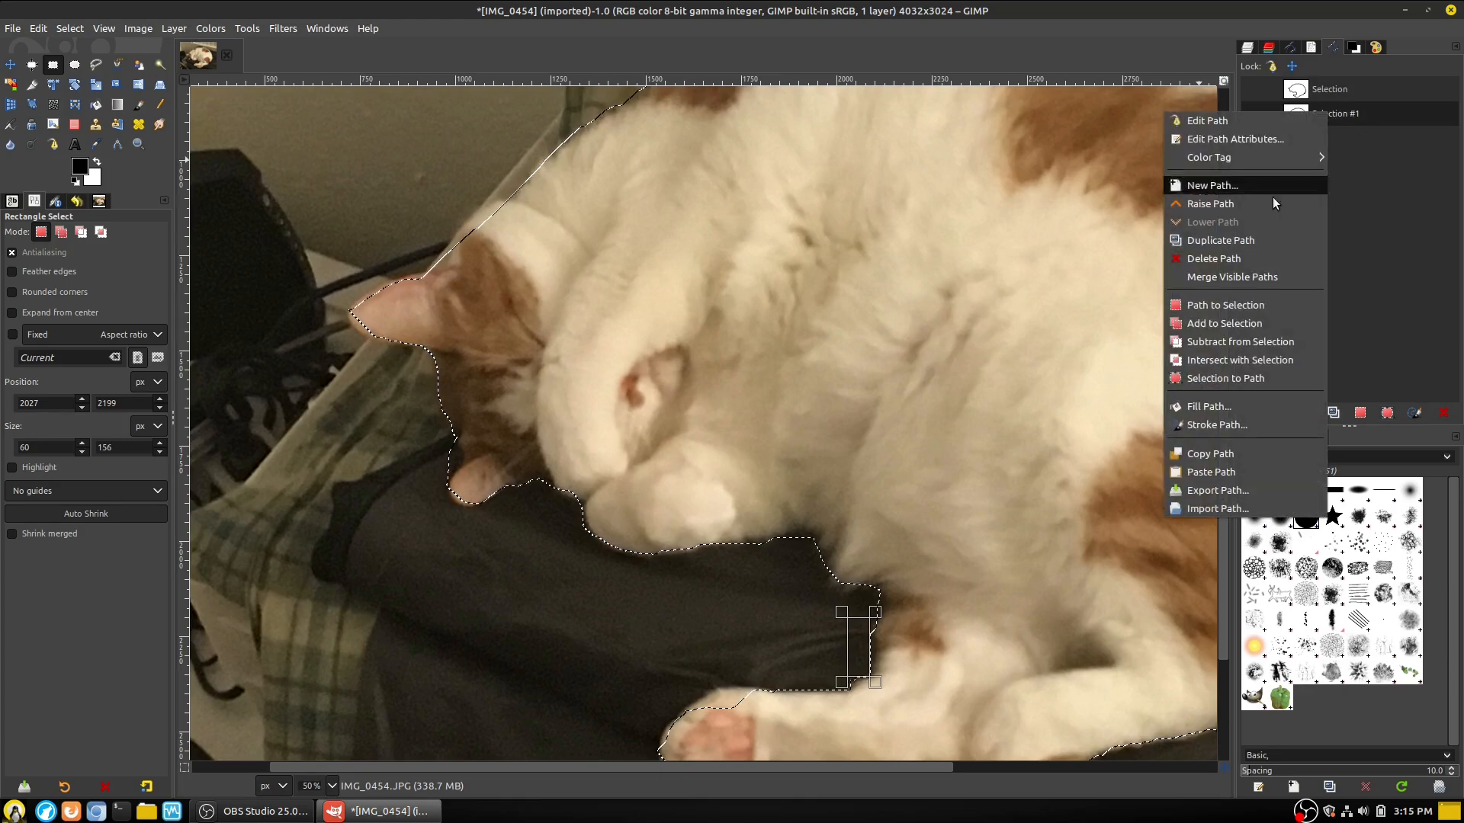
left_click(1252, 259)
Open the cat outline's "Selection" path for editing with the Paths tool
scroll(922, 311, "down", 3)
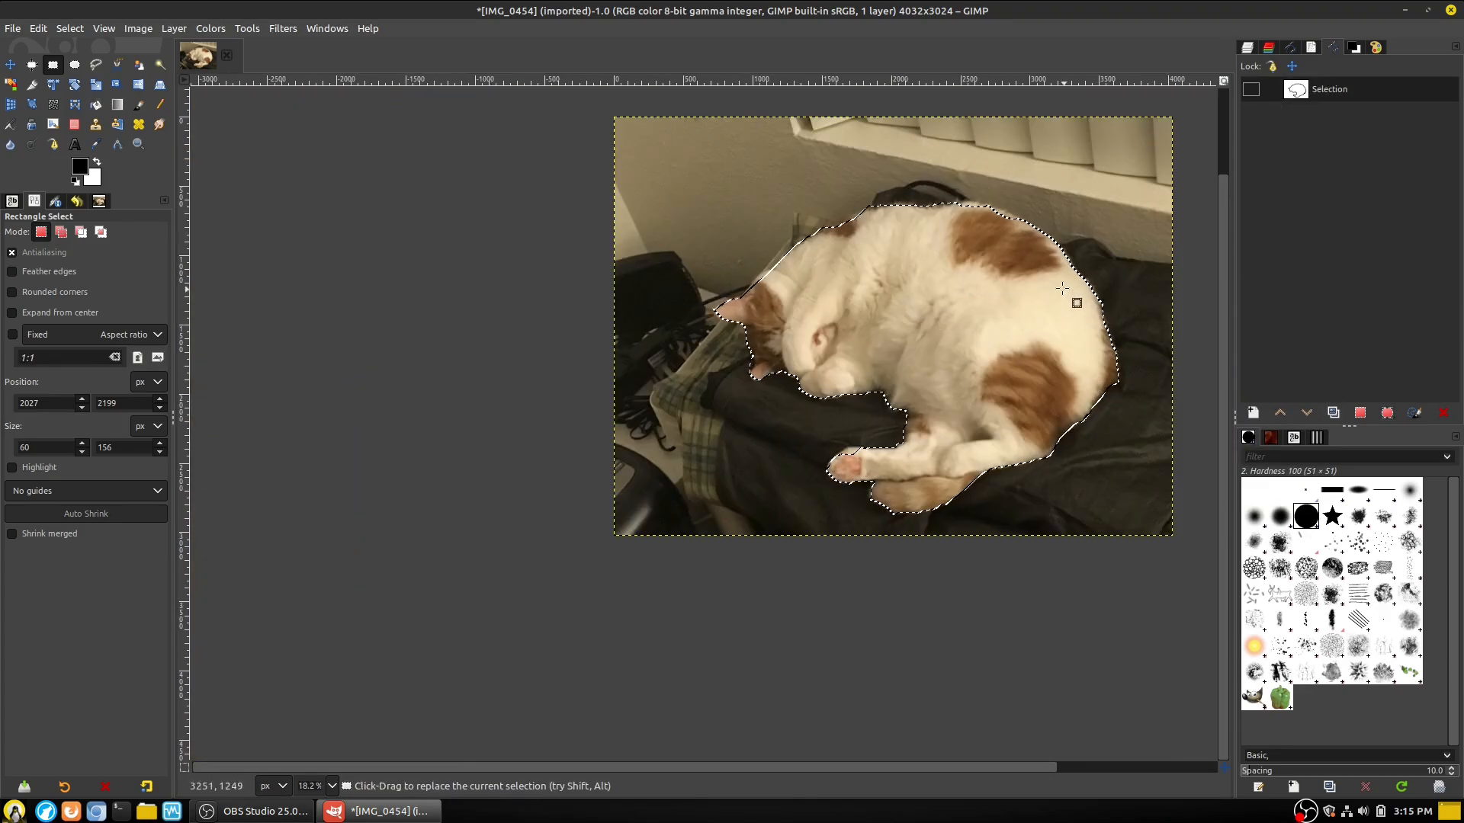
scroll(1067, 294, "up", 1)
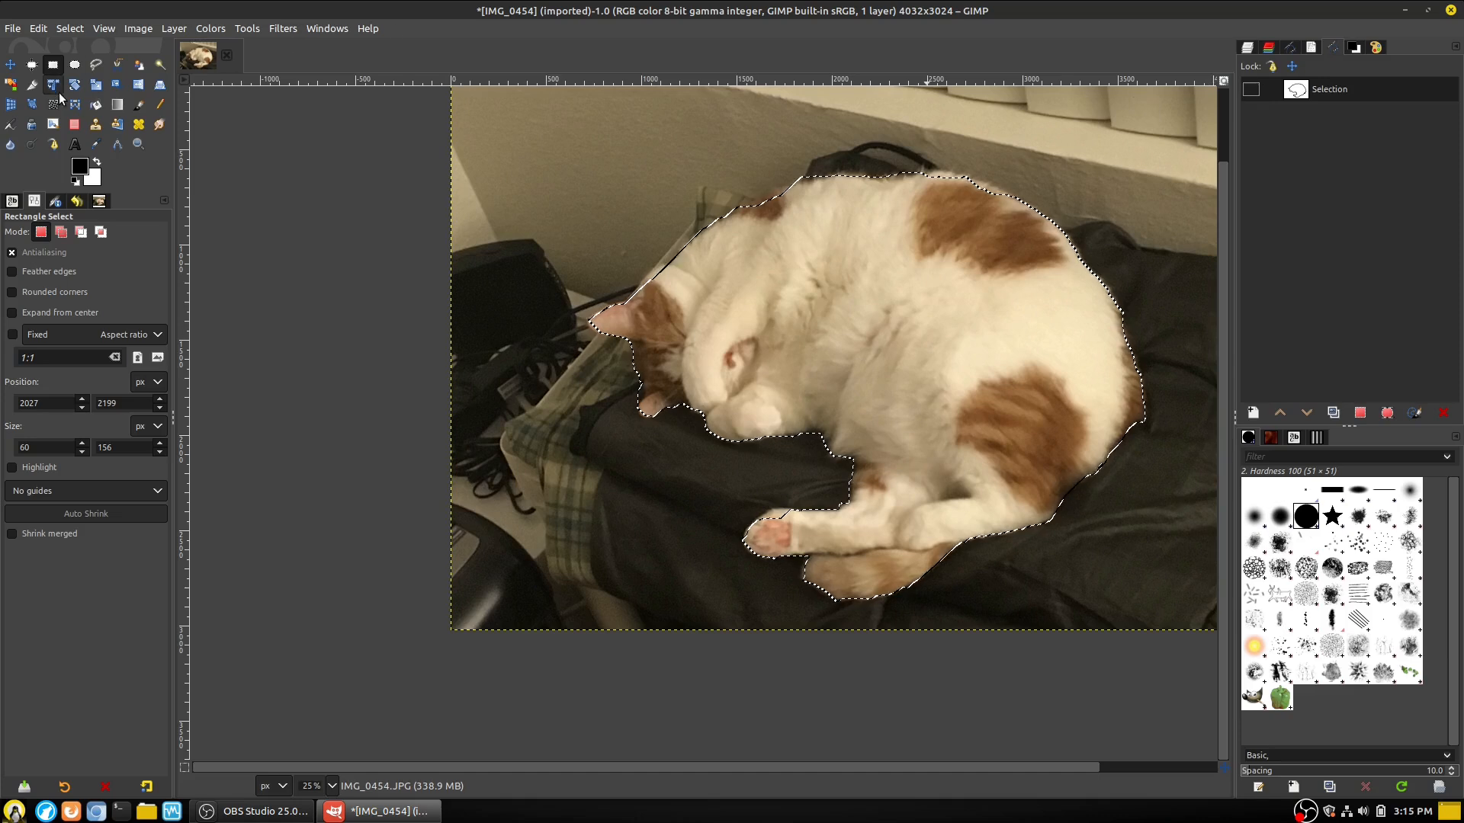
left_click(53, 145)
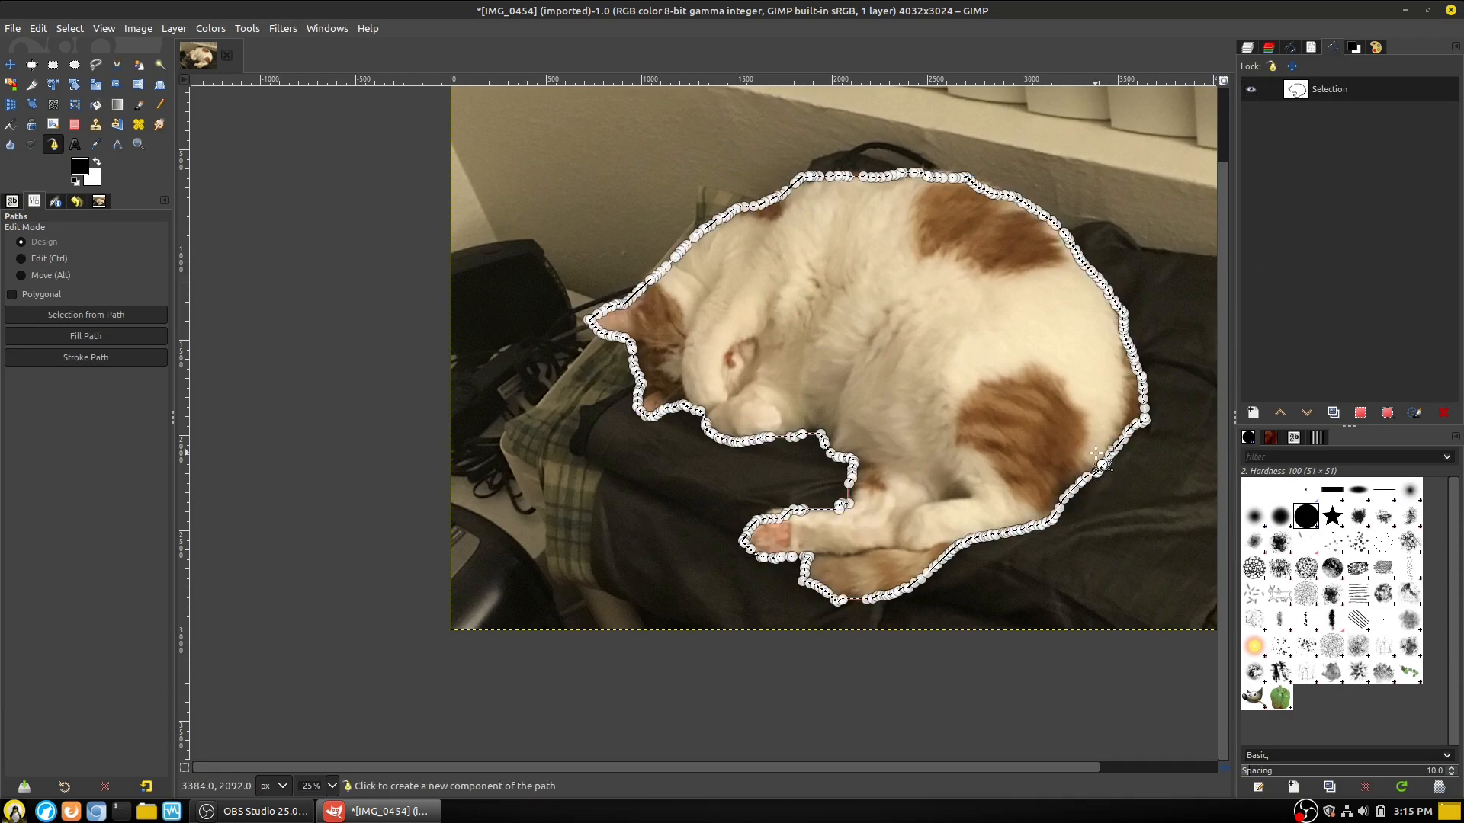
Move the path anchors along the hind paw's upper edge outward and smooth the curve to follow the fur
scroll(1050, 548, "up", 2, "ctrl")
scroll(1163, 539, "up", 1, "ctrl")
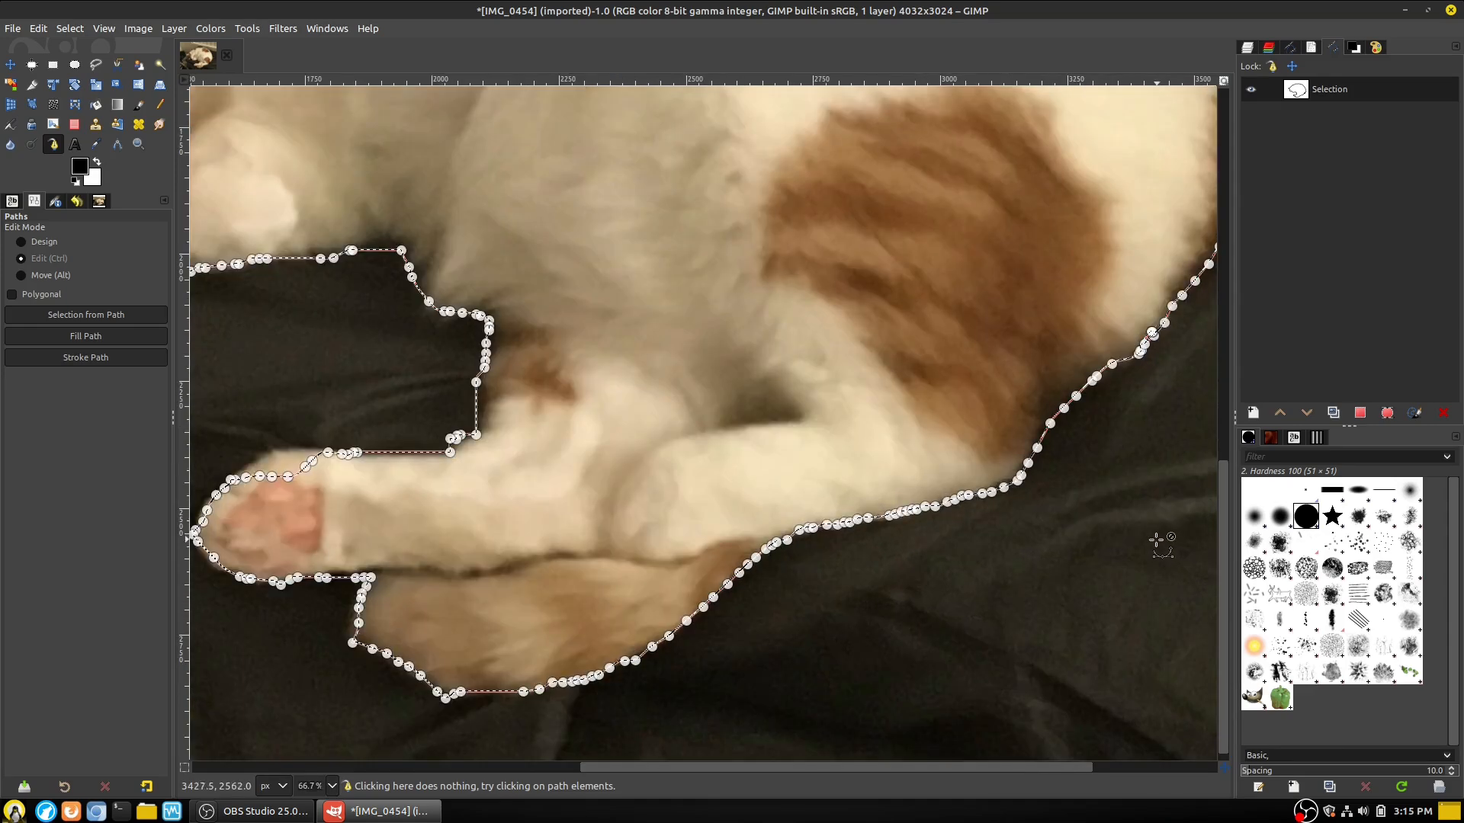
scroll(420, 557, "left", 5)
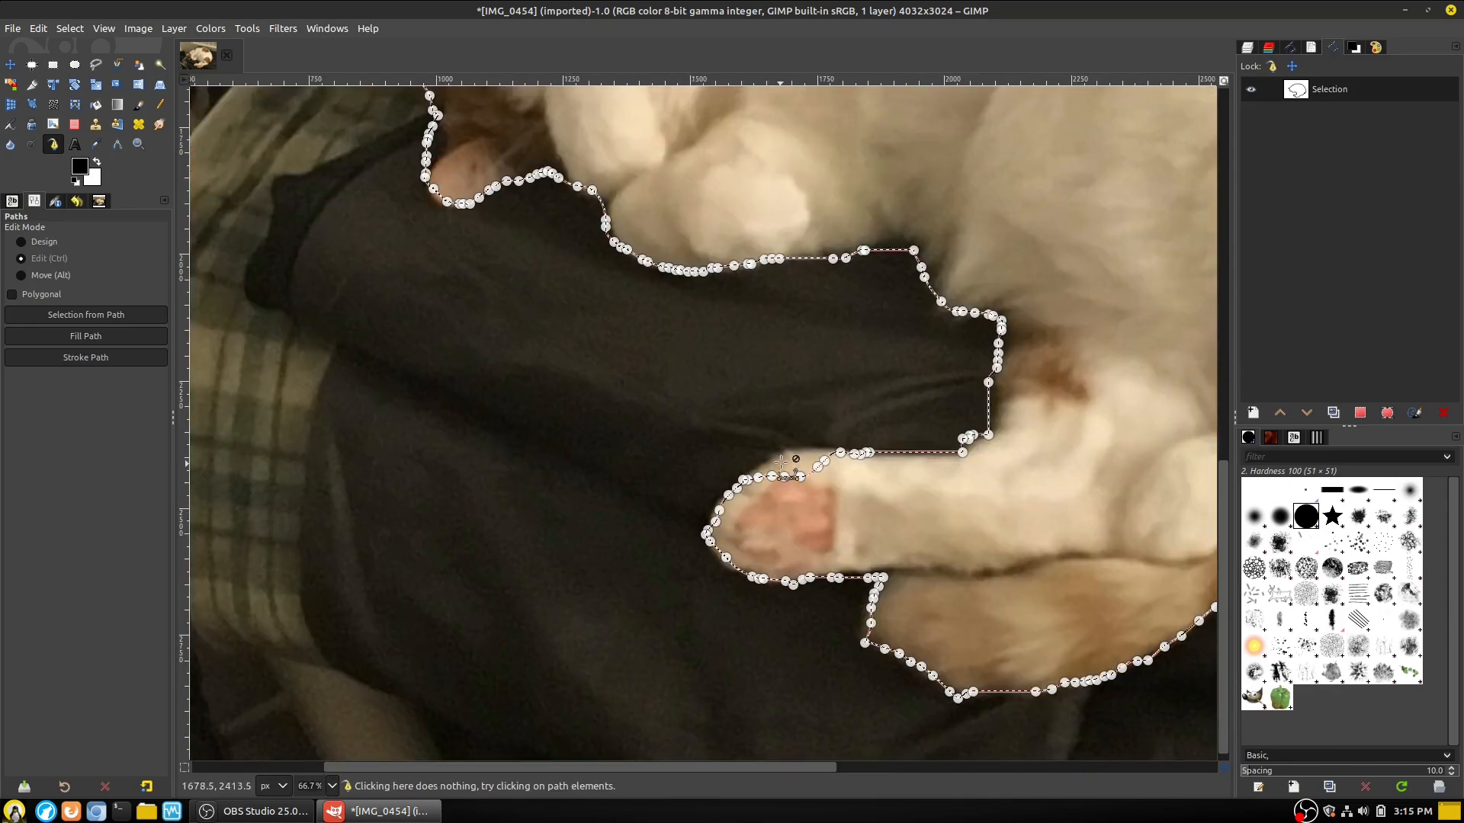
scroll(733, 522, "up", 3, "ctrl")
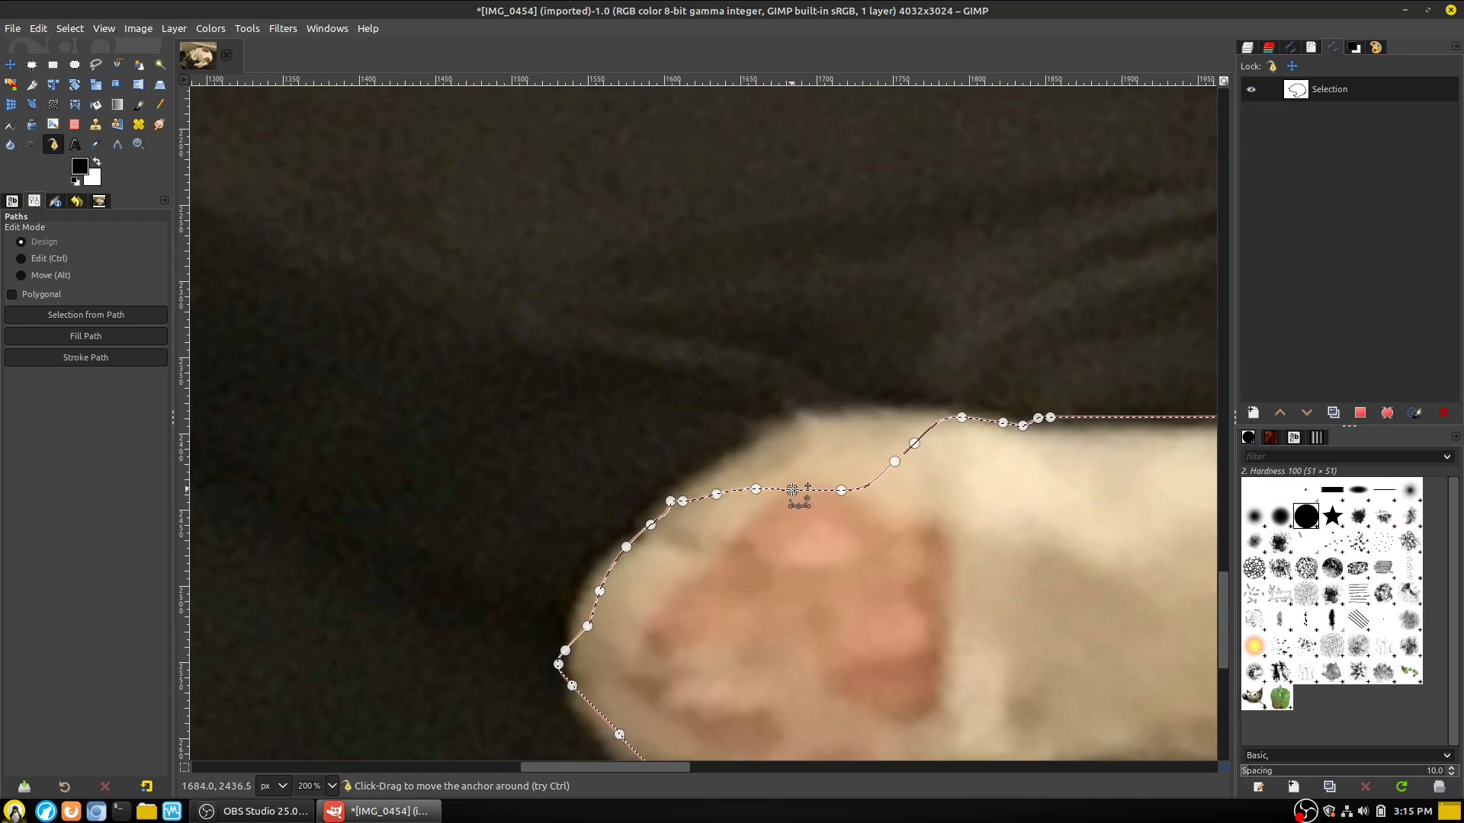
left_click(755, 488, "ctrl+shift")
left_click_drag(840, 490, 890, 419)
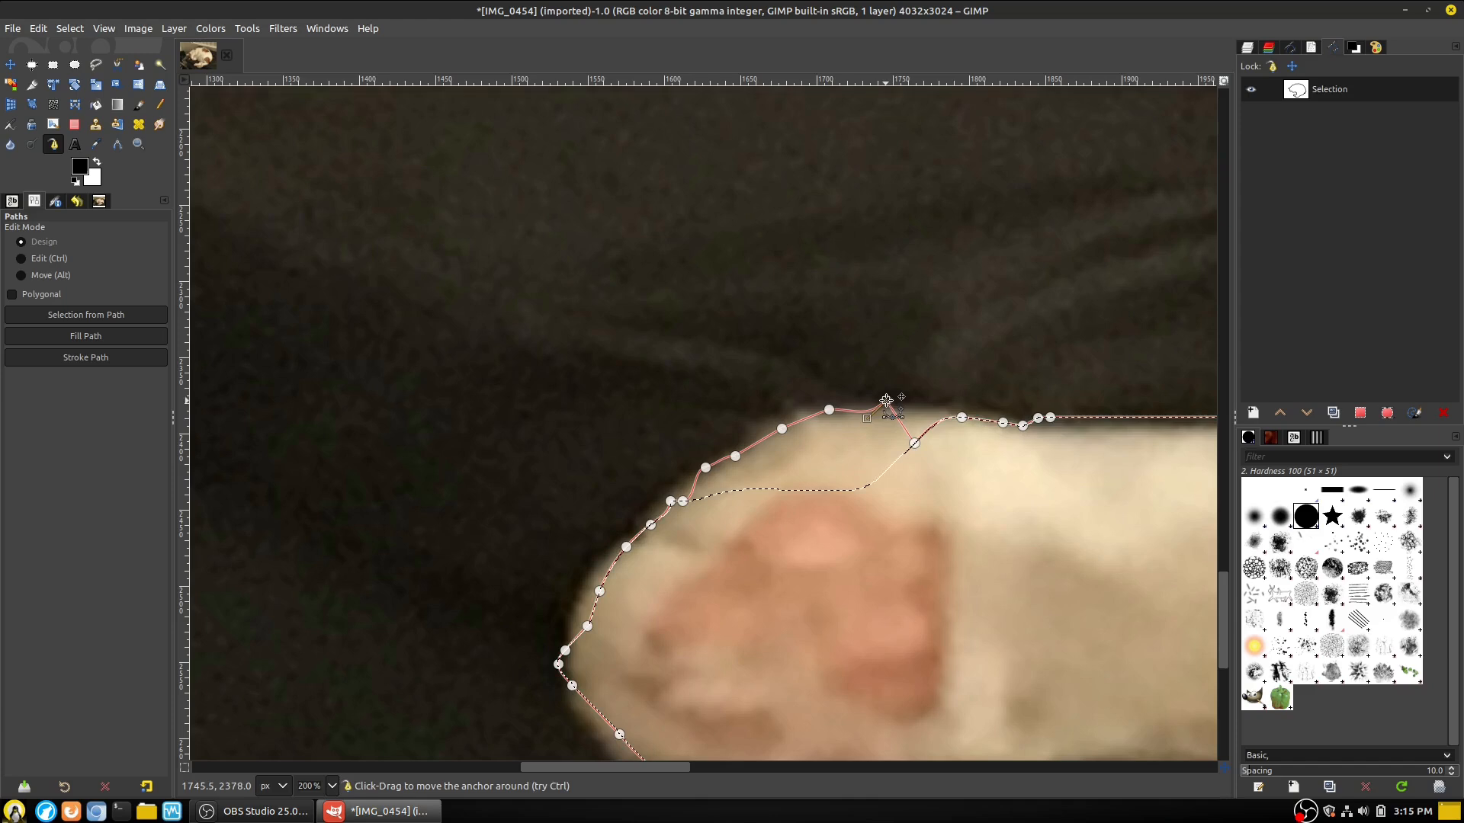
left_click(914, 442)
left_click_drag(919, 405, 901, 415)
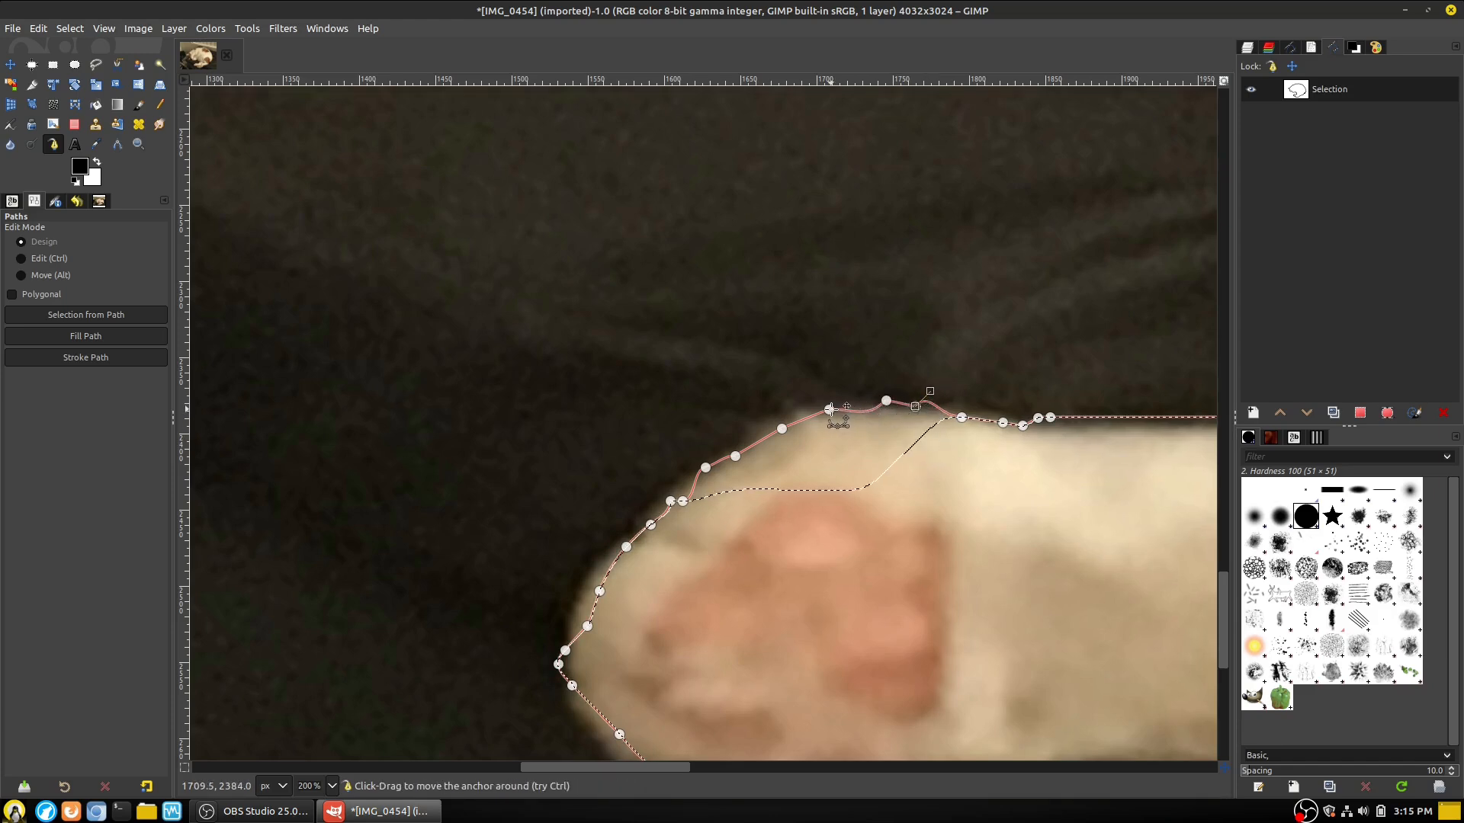
left_click_drag(838, 402, 824, 404)
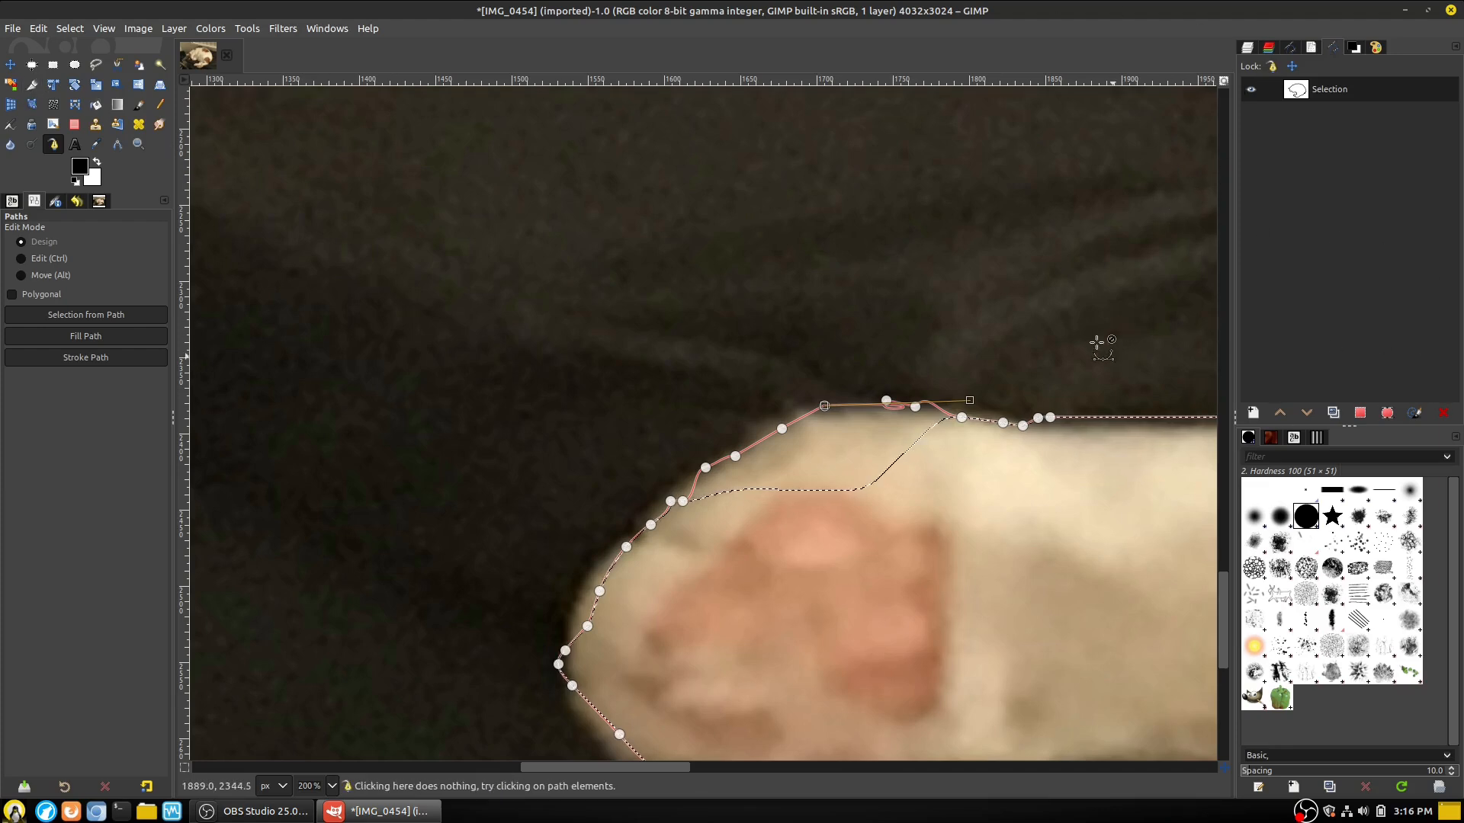
Load the reshaped path as the selection, save it as a new path, and delete the old "Selection" path
scroll(1075, 333, "down", 3, "ctrl")
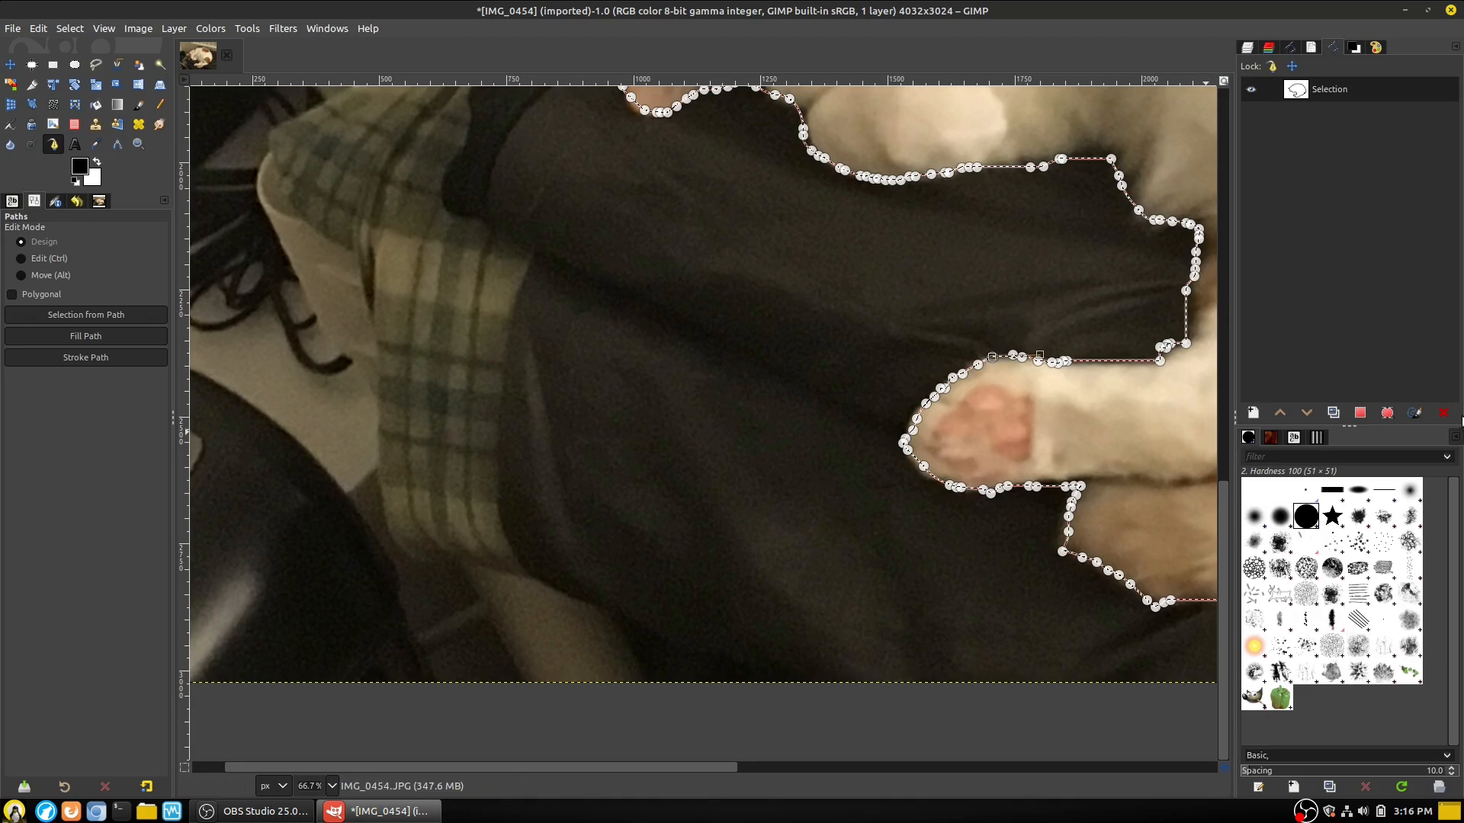
left_click(1387, 413)
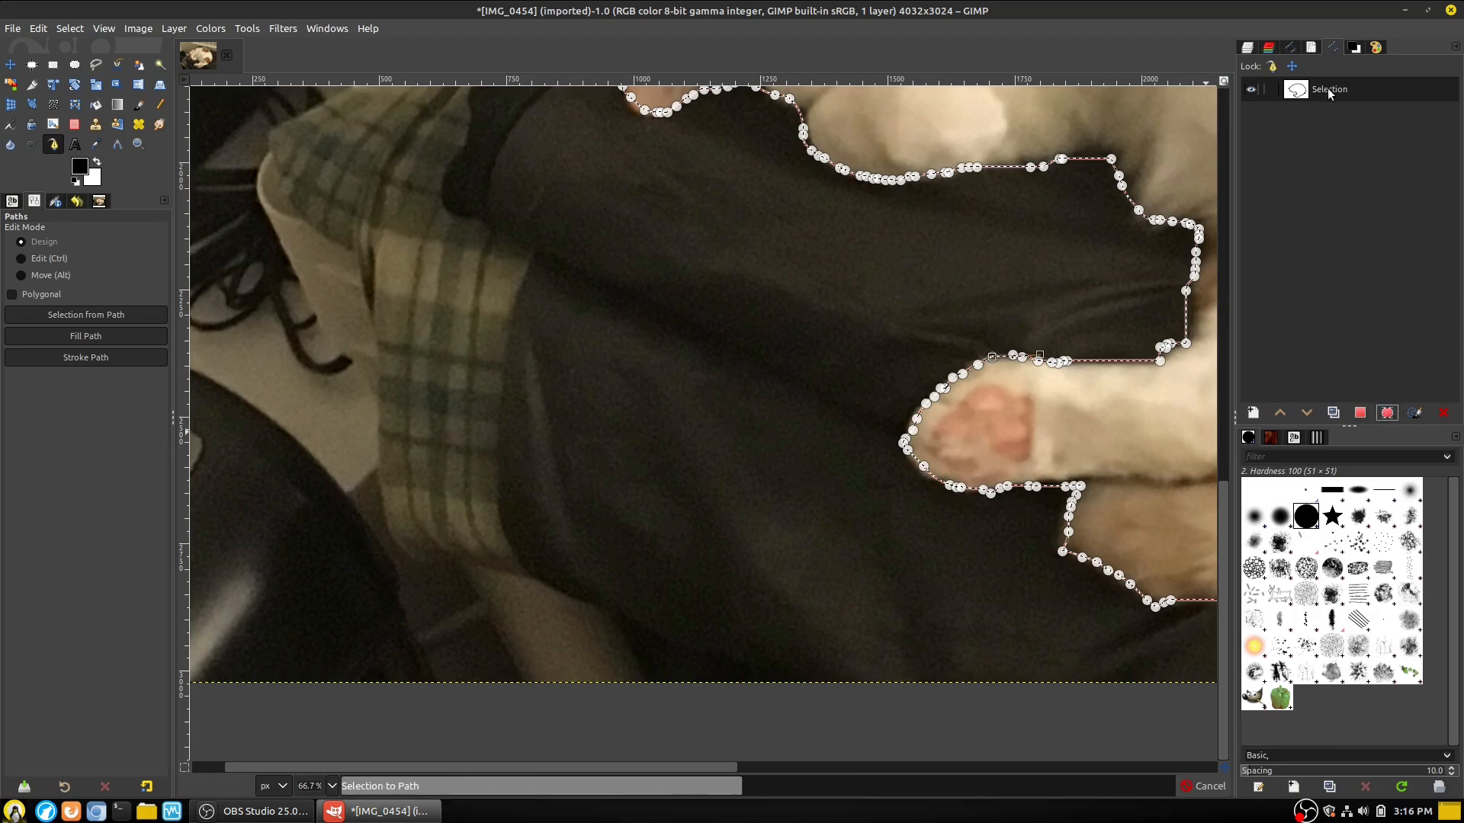
right_click(1313, 114)
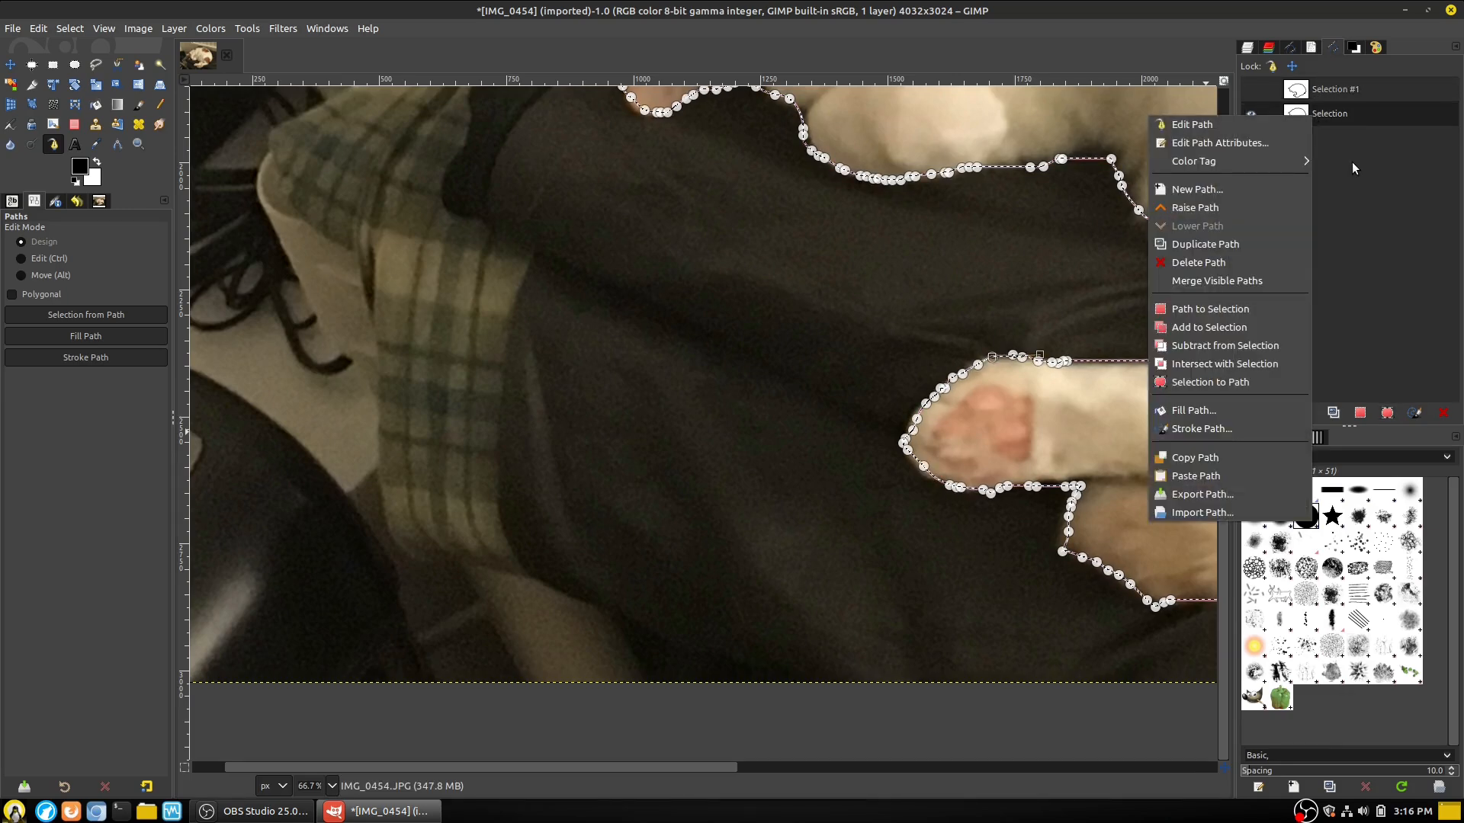
left_click(1198, 262)
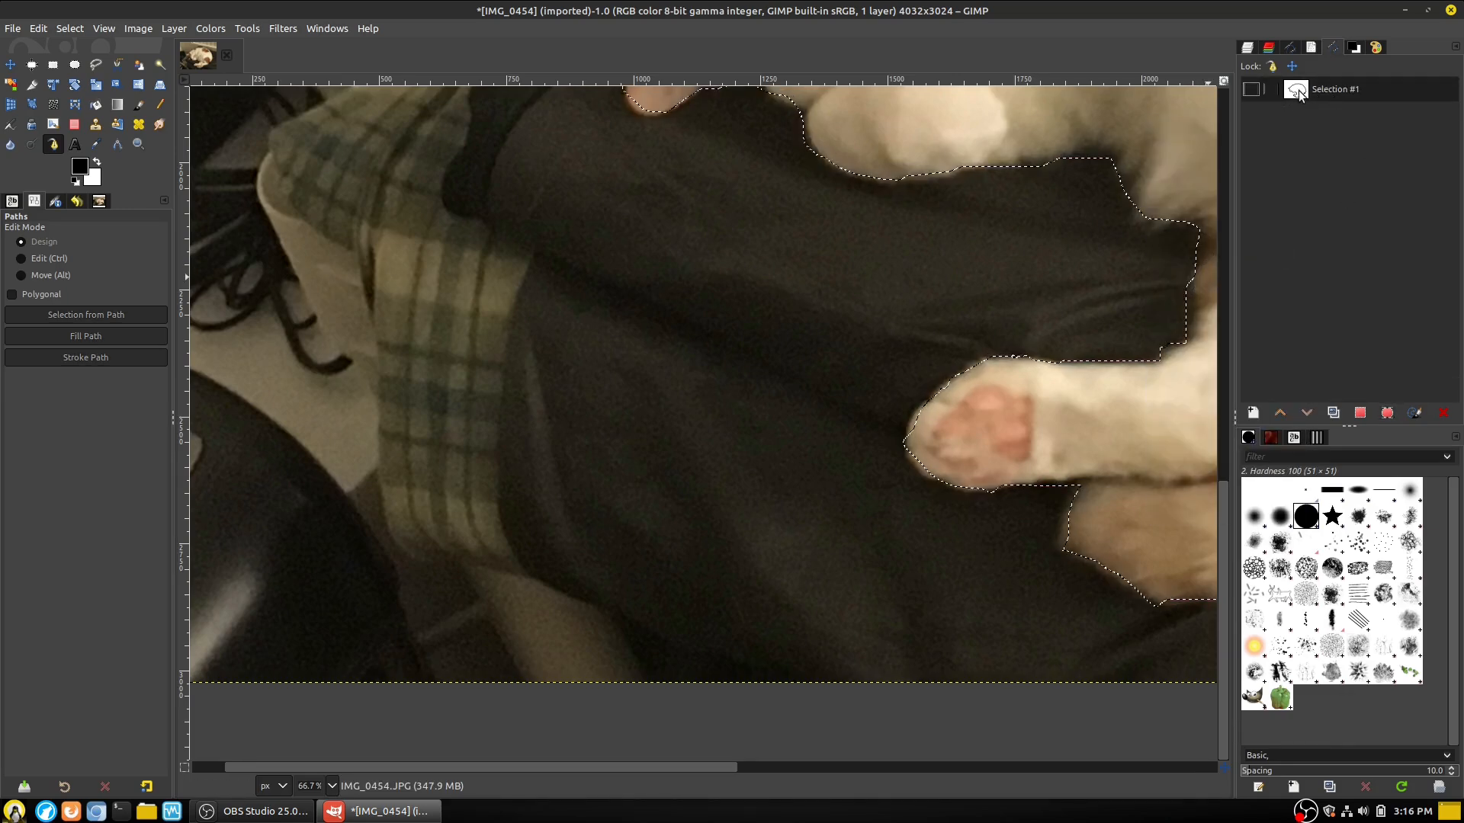
scroll(980, 341, "down", 2)
scroll(930, 299, "up", 4)
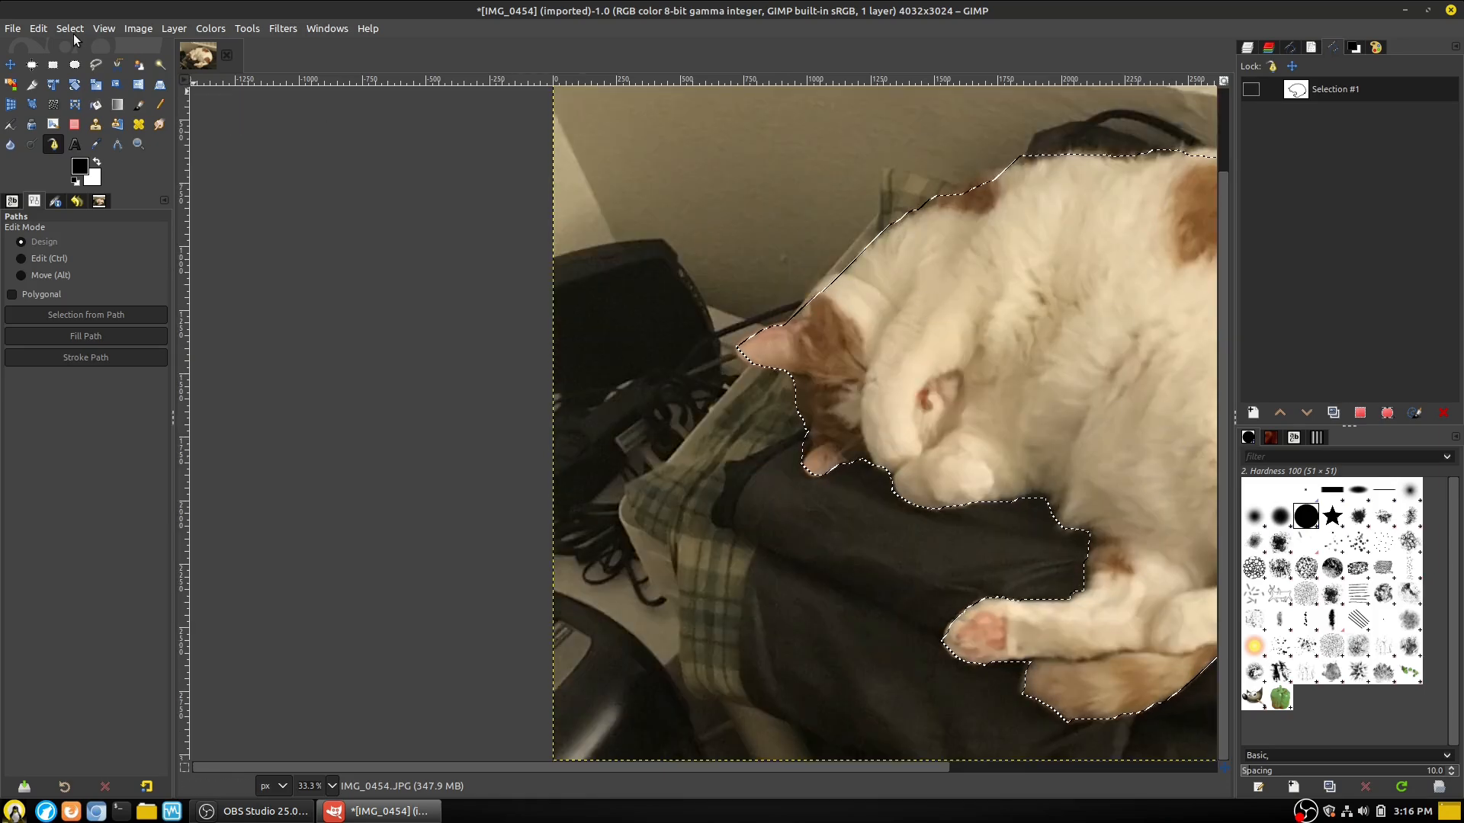
scroll(912, 373, "right", 3)
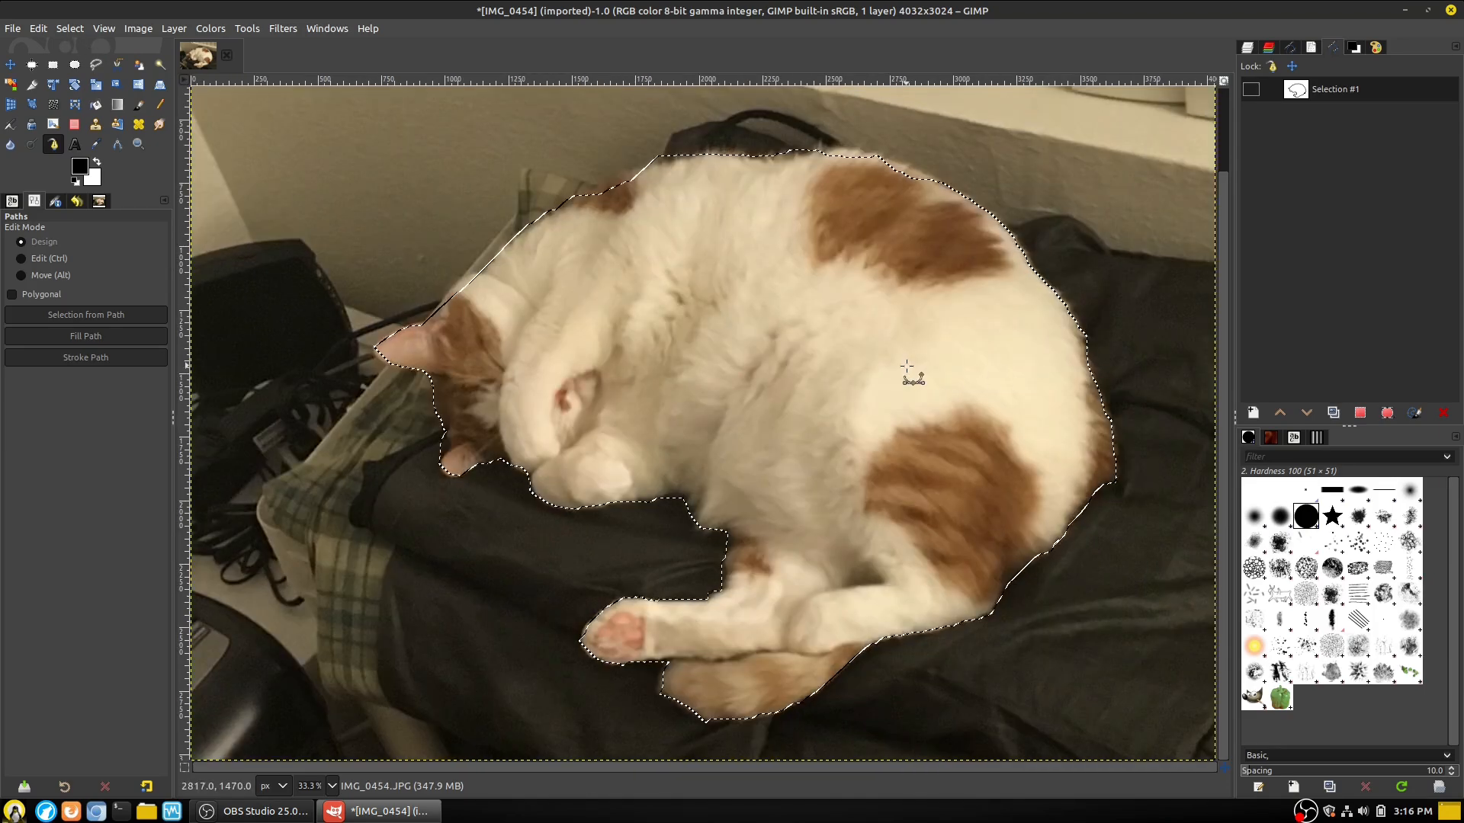
left_click(139, 67)
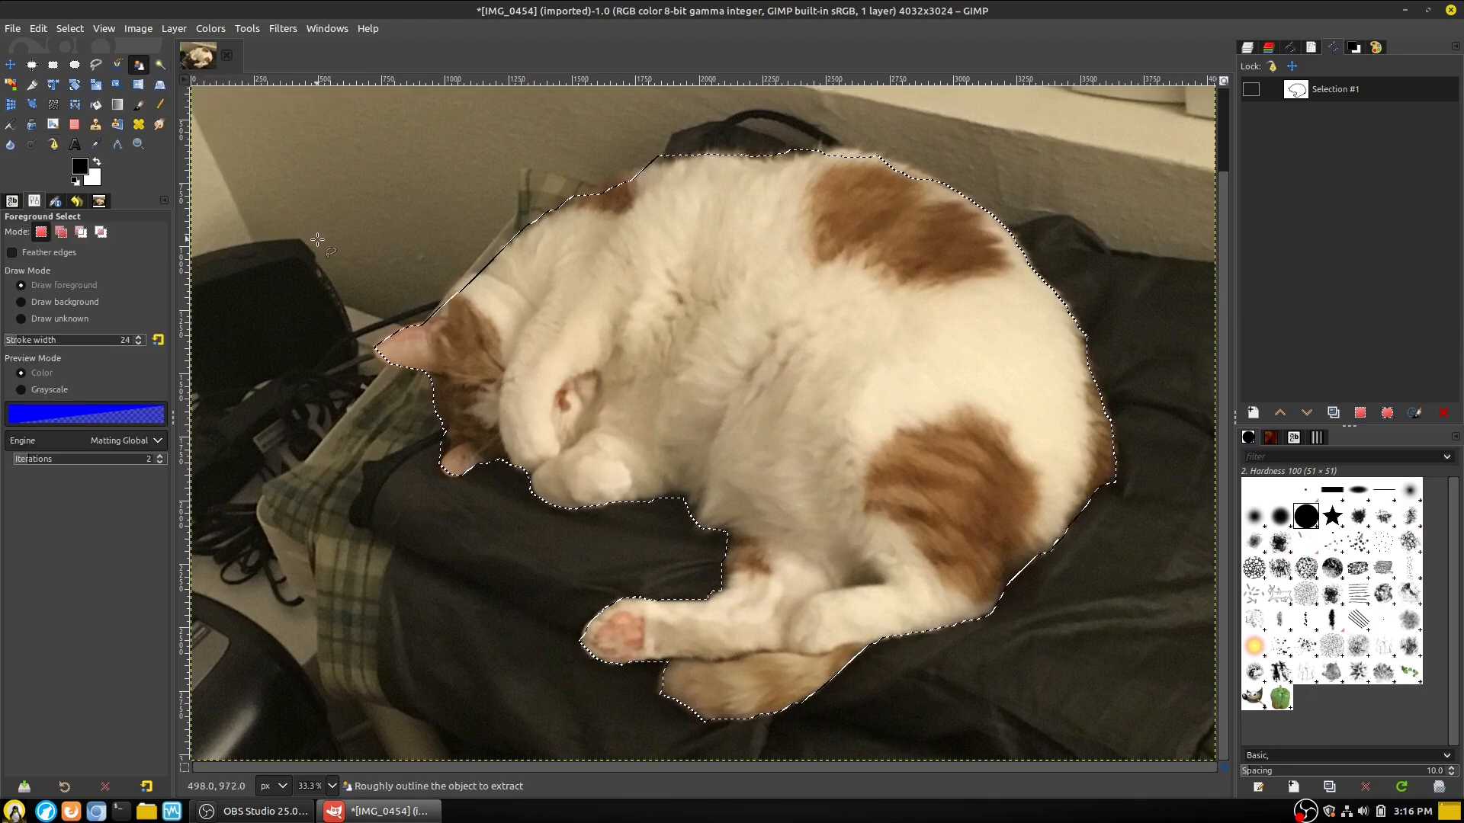
scroll(985, 581, "down", 1, "ctrl")
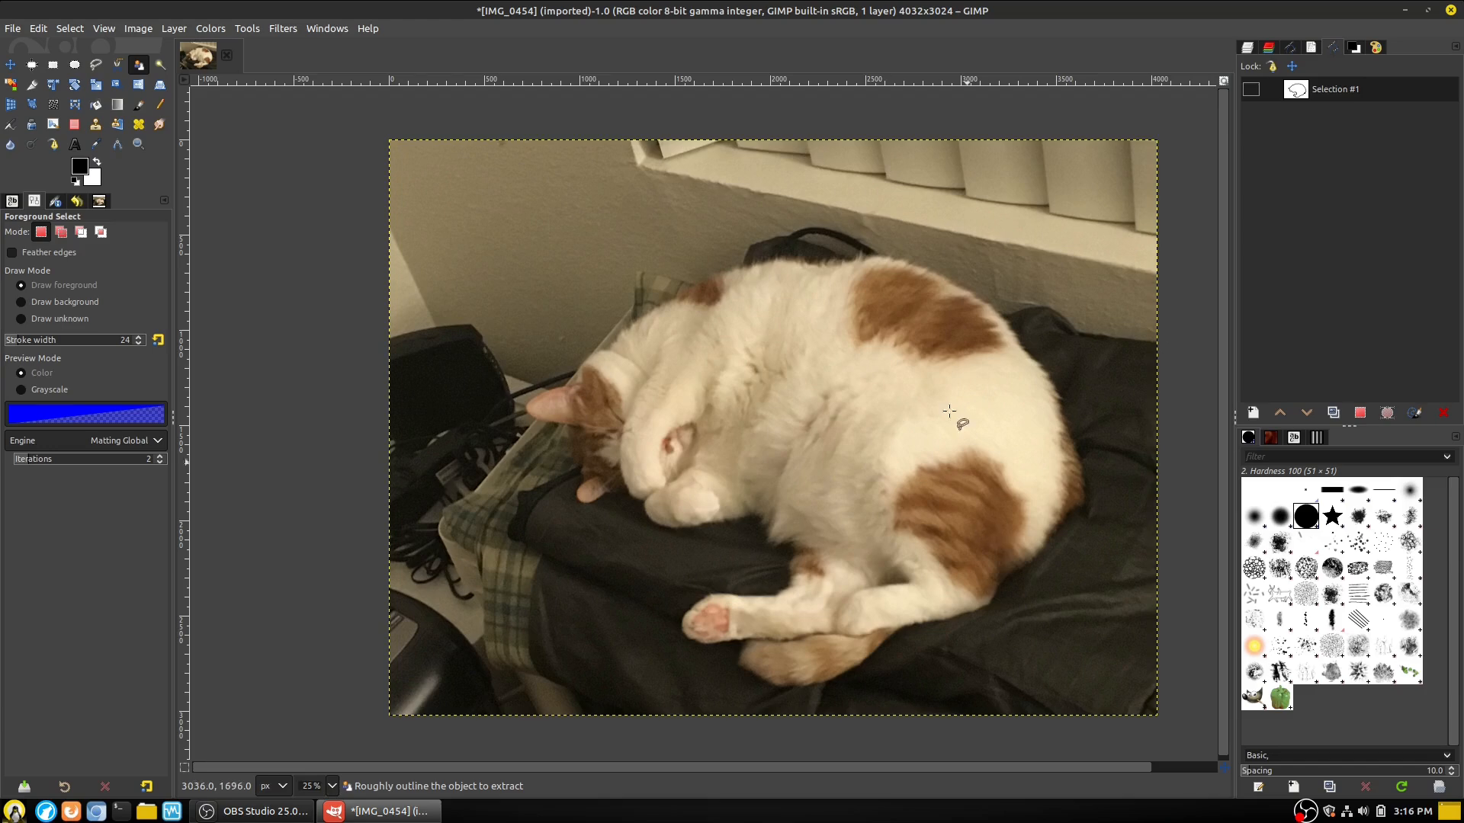
scroll(851, 256, "up", 1, "ctrl")
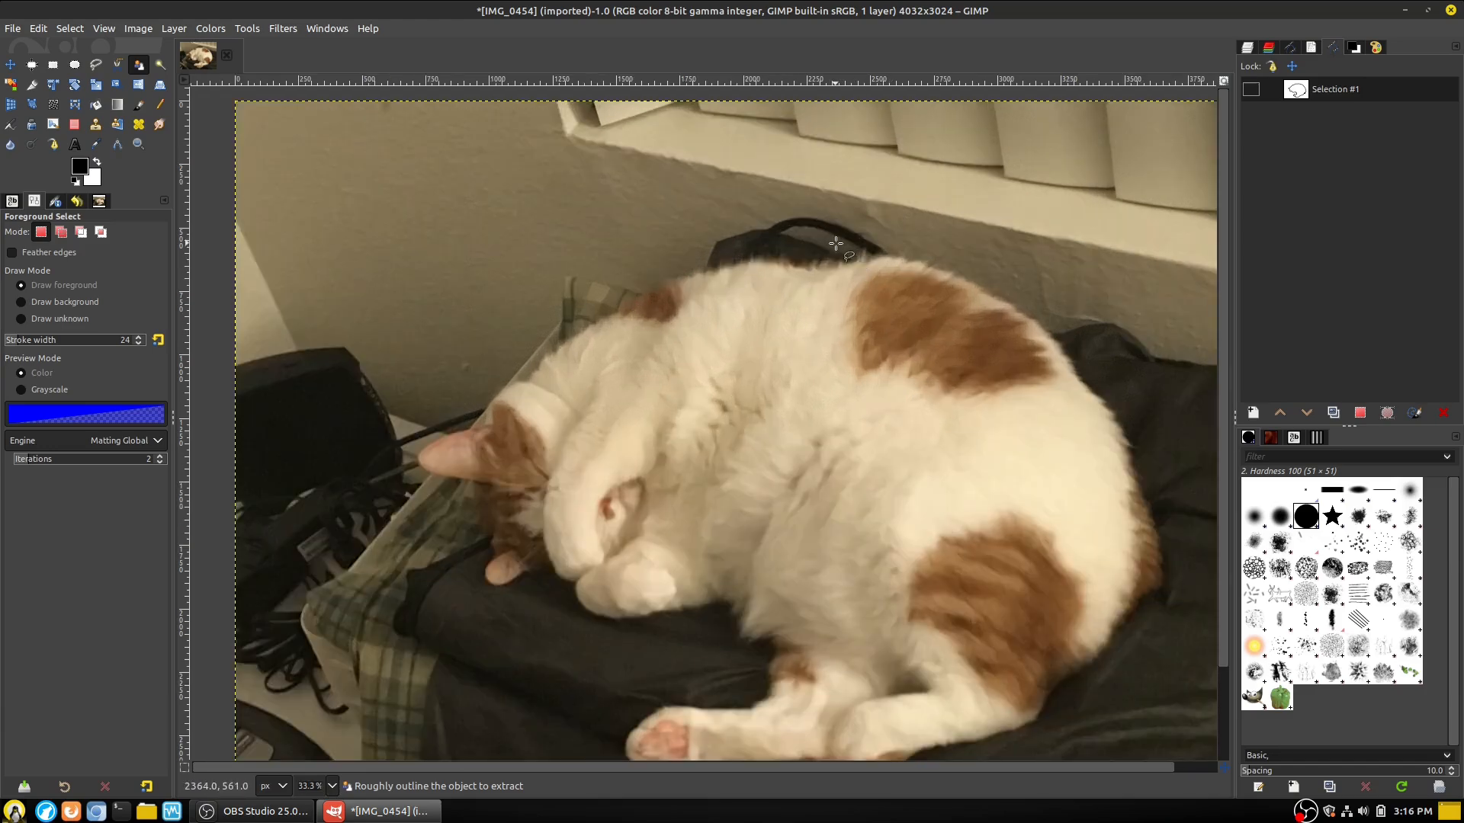
mouse_move(827, 253)
left_mouse_down()
mouse_move(908, 243)
mouse_move(1027, 303)
mouse_move(1158, 429)
mouse_move(1192, 518)
mouse_move(1196, 597)
mouse_move(1087, 706)
left_mouse_up()
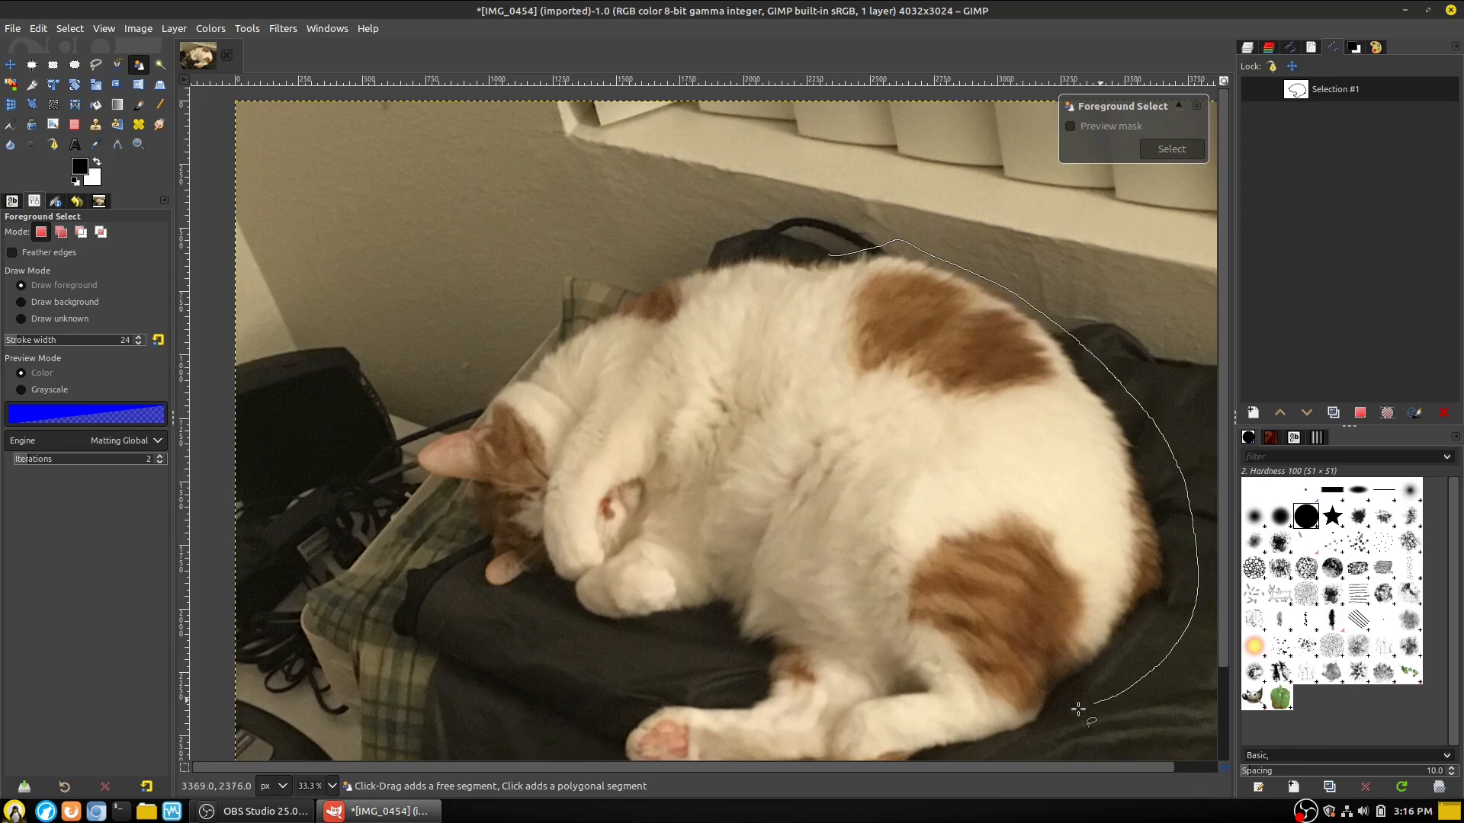
mouse_move(998, 751)
left_mouse_down()
mouse_move(945, 713)
mouse_move(934, 665)
mouse_move(988, 672)
left_mouse_up()
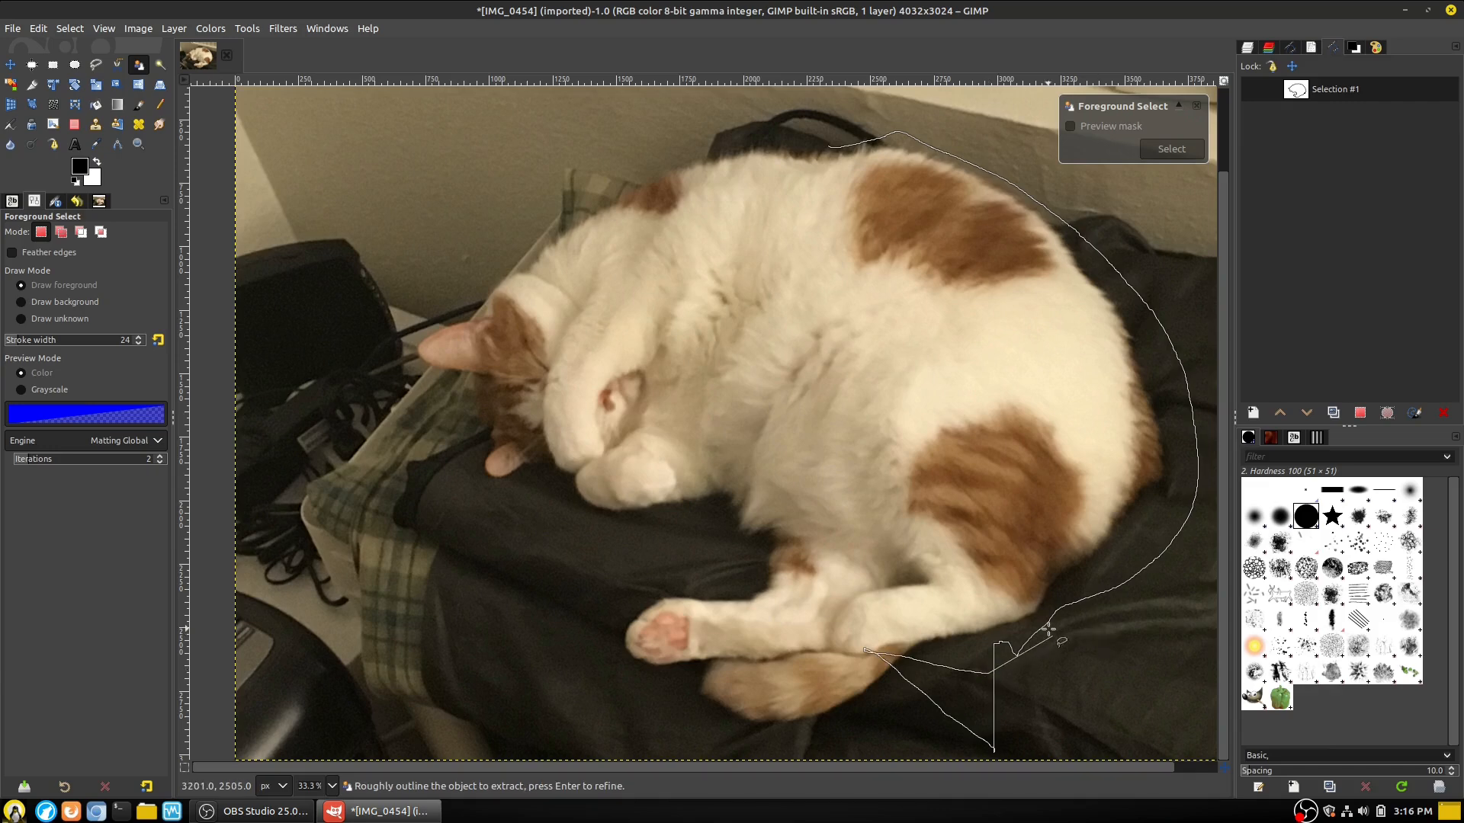
scroll(999, 491, "down", 2)
scroll(996, 492, "up", 2)
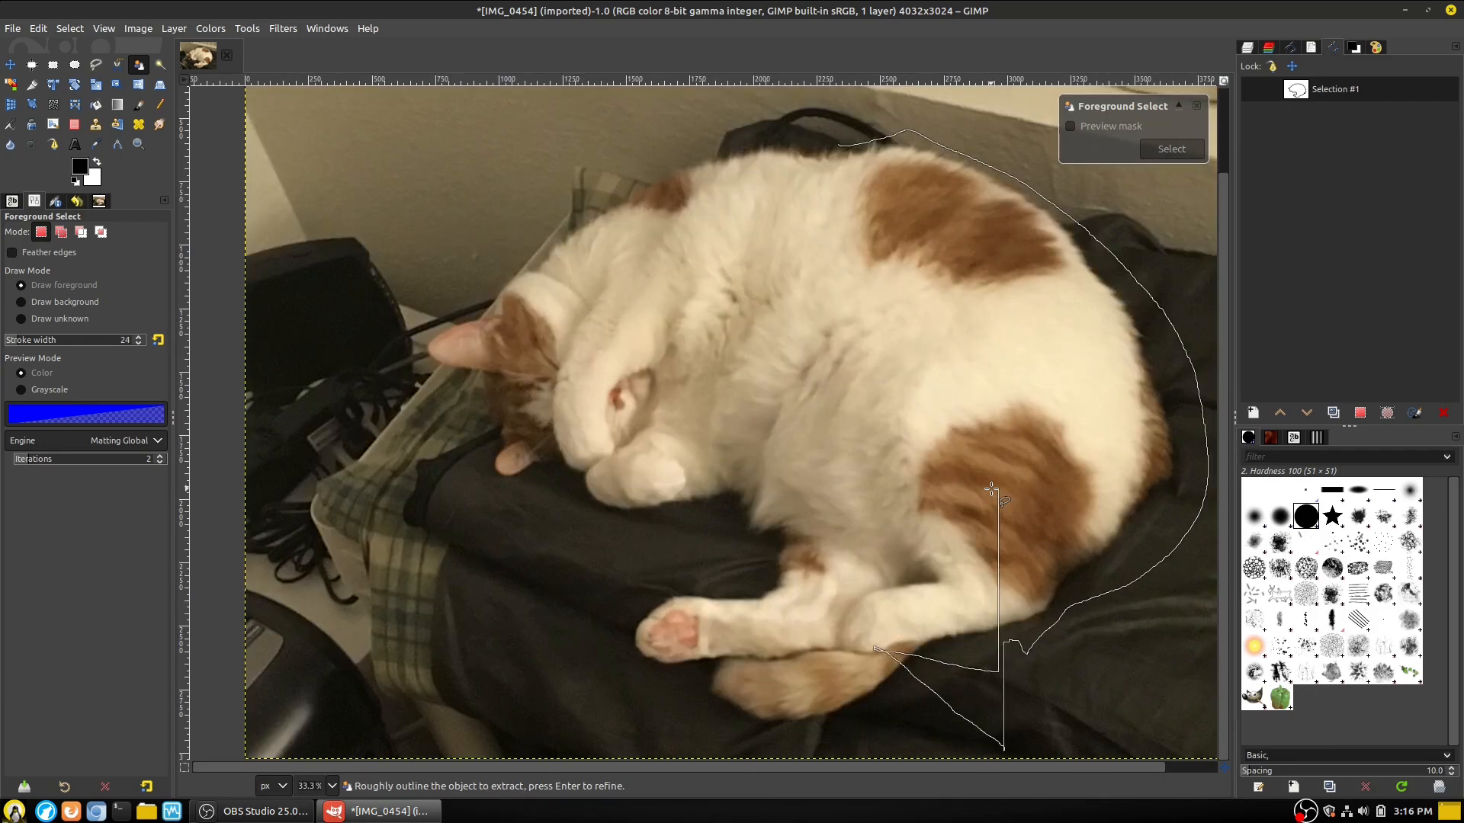
key("Escape")
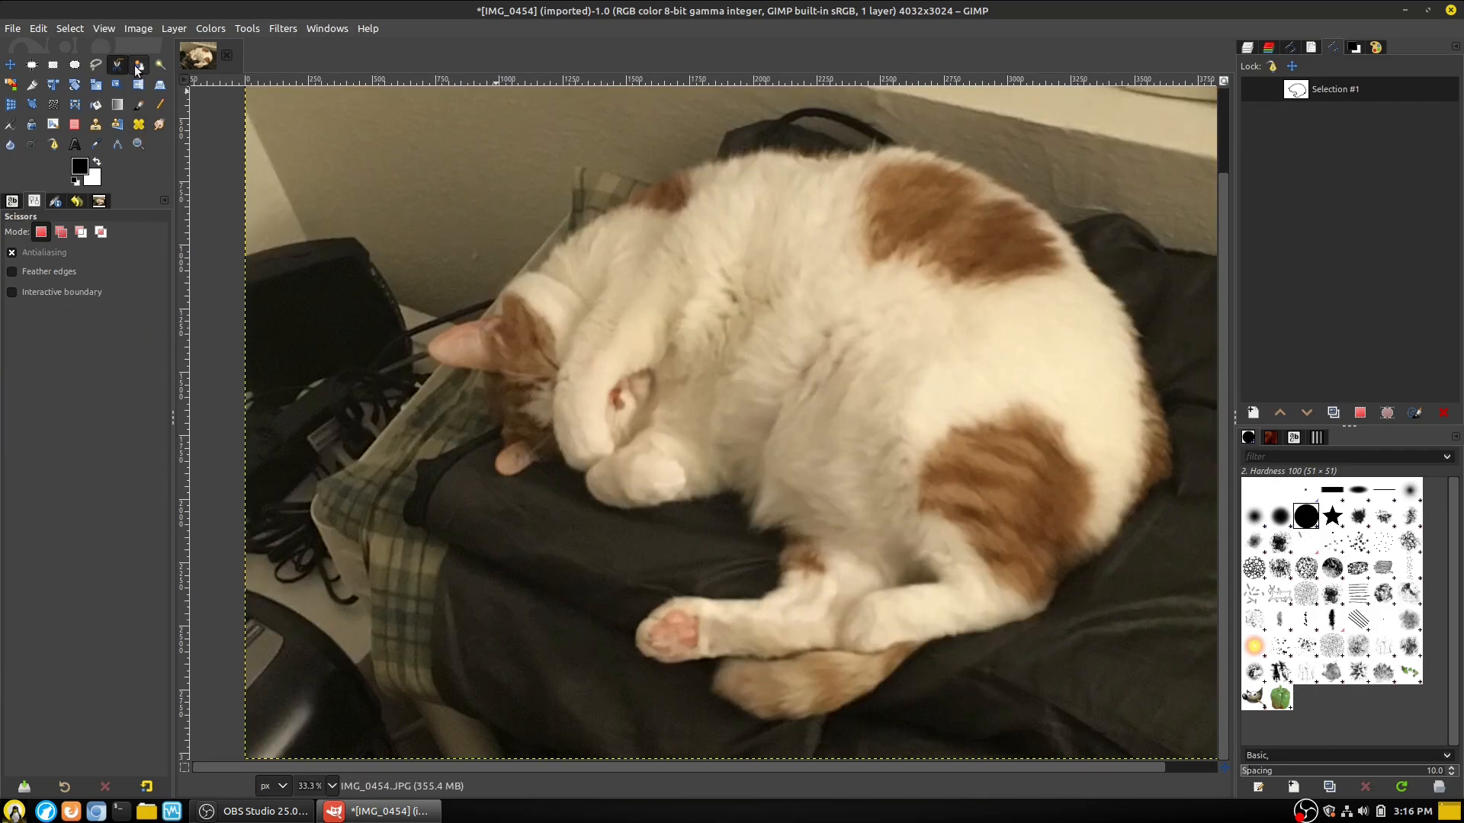
Draw a closed rough outline just outside the whole cat with Foreground Select and confirm it for refining
left_click_drag(831, 141, 921, 144)
mouse_move(1099, 248)
left_mouse_down()
mouse_move(1156, 337)
mouse_move(1180, 425)
mouse_move(1170, 501)
mouse_move(1000, 641)
mouse_move(840, 722)
mouse_move(759, 740)
left_mouse_up()
mouse_move(673, 680)
left_mouse_down()
mouse_move(643, 679)
mouse_move(616, 629)
left_mouse_up()
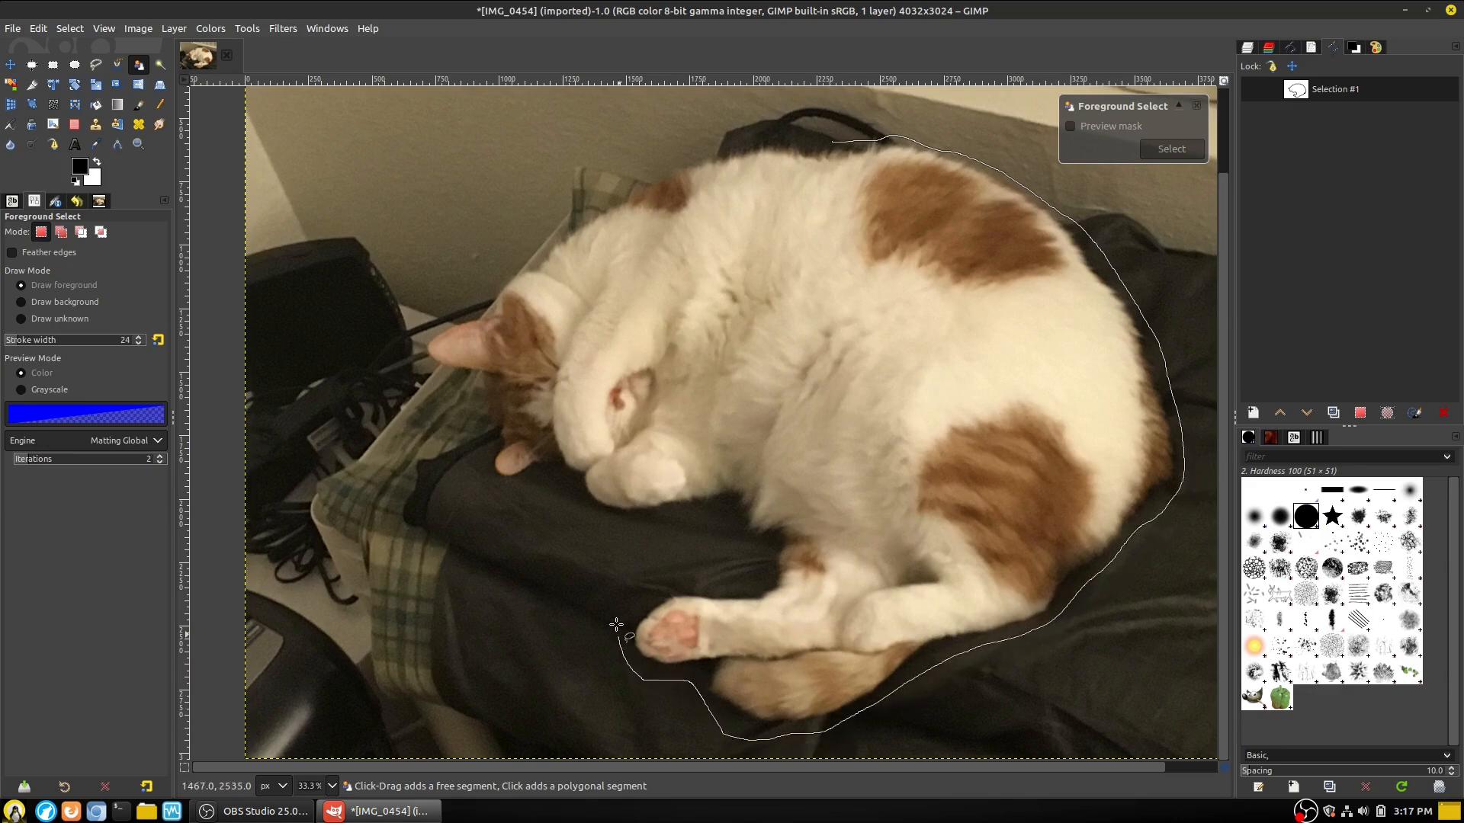
mouse_move(646, 582)
left_mouse_down()
mouse_move(727, 586)
mouse_move(748, 577)
mouse_move(744, 548)
mouse_move(697, 515)
mouse_move(615, 525)
left_mouse_up()
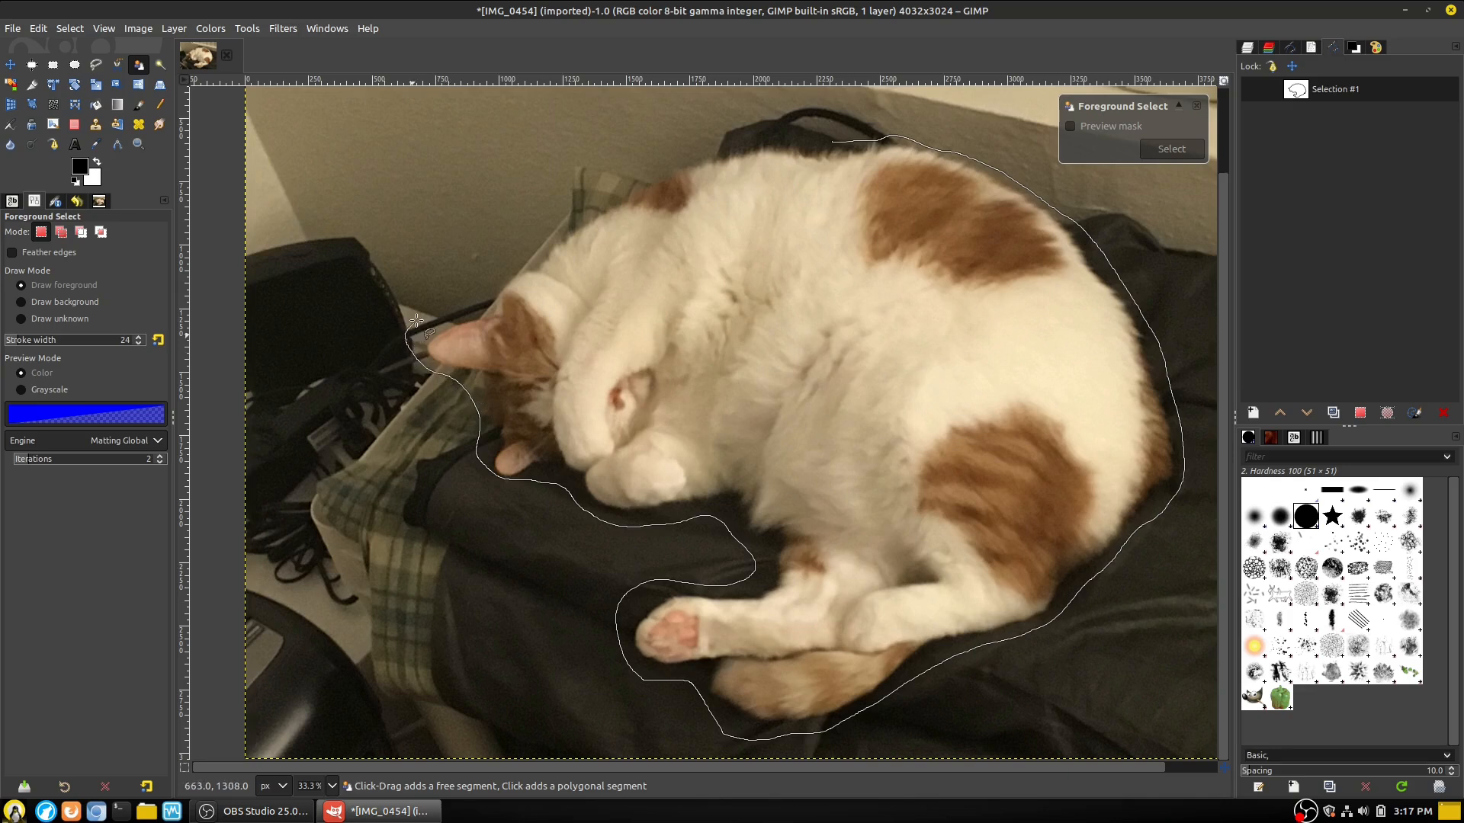
mouse_move(504, 263)
left_mouse_down()
mouse_move(602, 183)
mouse_move(718, 142)
left_mouse_up()
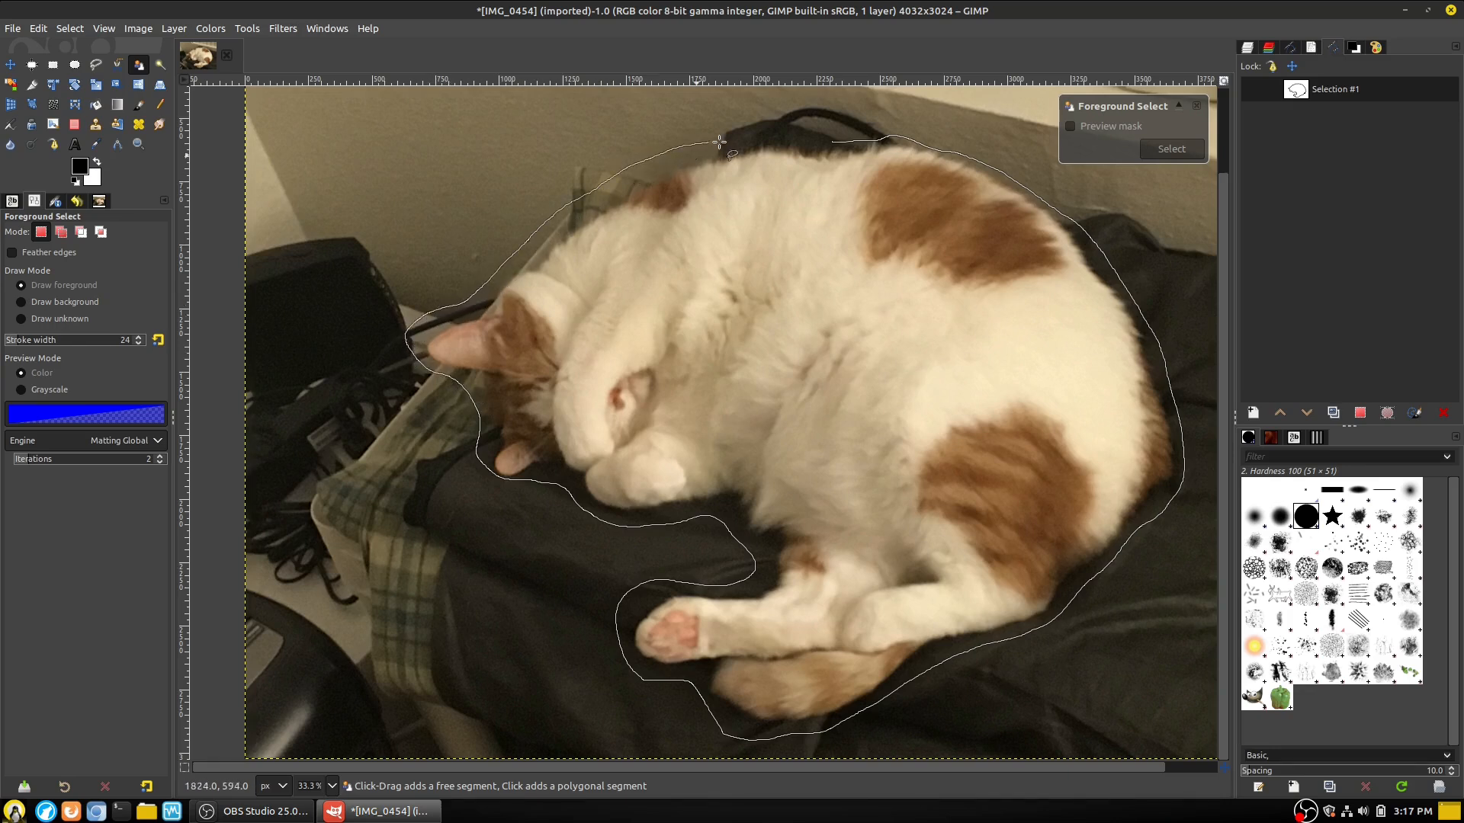
left_click(831, 141)
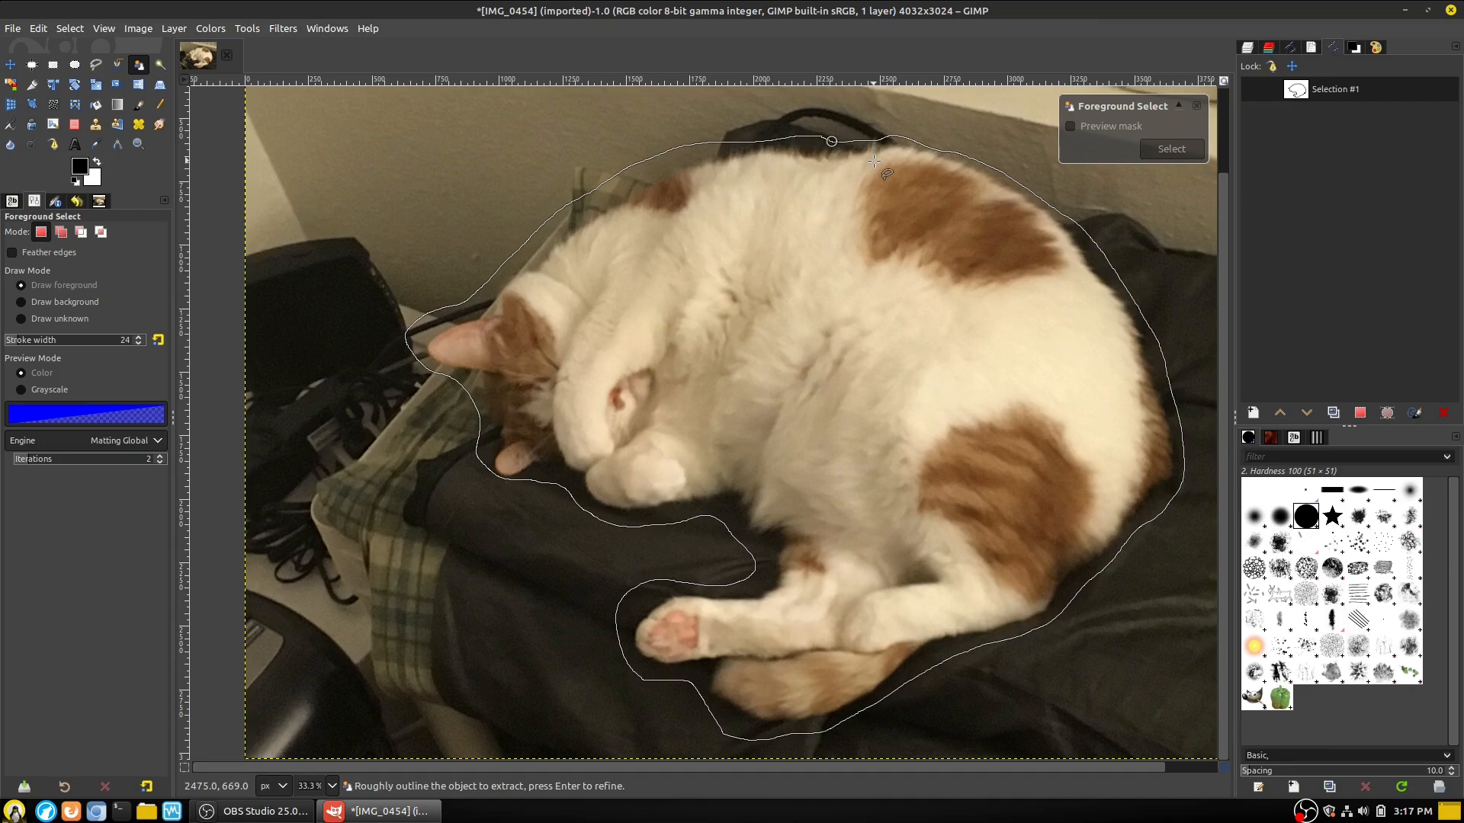
key("Return")
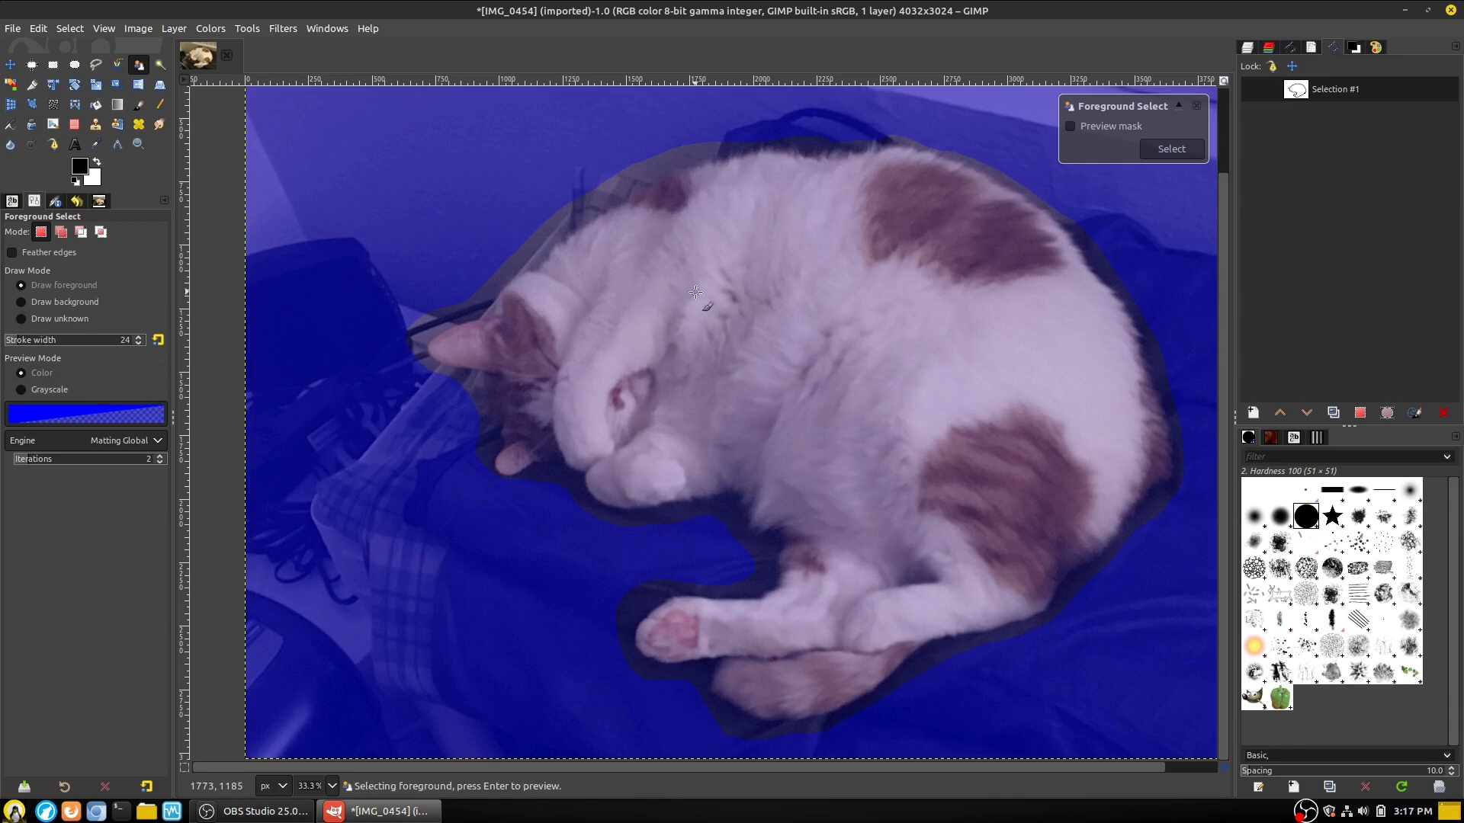
Mark the cat's body as foreground with stroke width 430, and its ears, paws, hind leg and tail with stroke width 144
left_click_drag(39, 338, 46, 338)
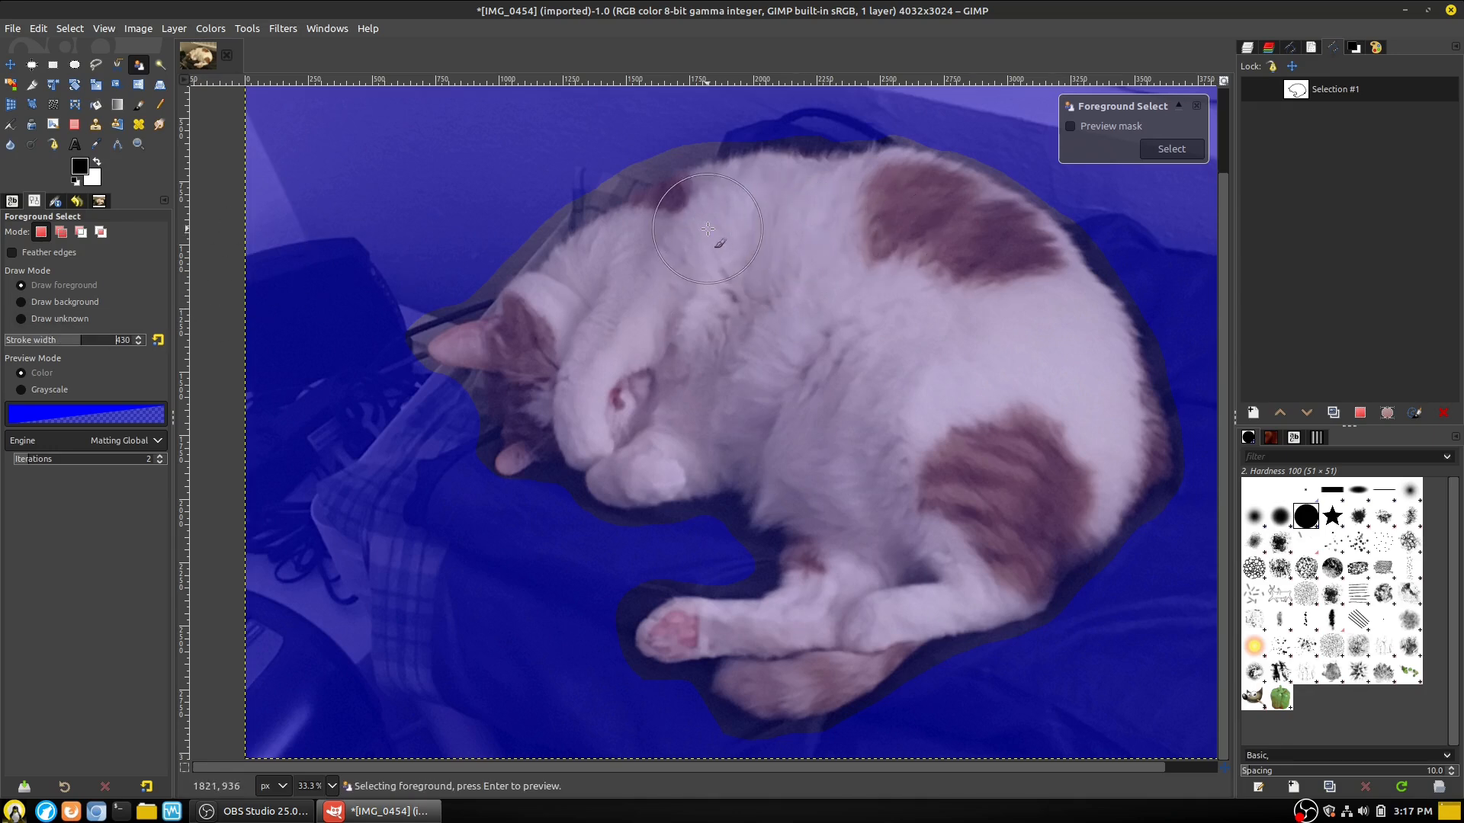
mouse_move(725, 222)
left_mouse_down()
mouse_move(928, 226)
mouse_move(1048, 327)
mouse_move(1083, 443)
mouse_move(1107, 447)
mouse_move(1052, 324)
mouse_move(966, 235)
mouse_move(890, 206)
mouse_move(682, 228)
mouse_move(582, 325)
mouse_move(623, 348)
mouse_move(706, 300)
mouse_move(777, 288)
mouse_move(918, 295)
mouse_move(976, 320)
mouse_move(1022, 396)
mouse_move(1010, 424)
mouse_move(821, 350)
mouse_move(718, 337)
mouse_move(668, 356)
mouse_move(701, 397)
mouse_move(905, 419)
mouse_move(1048, 464)
mouse_move(1071, 478)
mouse_move(1061, 502)
mouse_move(761, 441)
mouse_move(1027, 546)
mouse_move(834, 524)
mouse_move(886, 558)
mouse_move(943, 572)
mouse_move(901, 501)
mouse_move(813, 445)
mouse_move(734, 412)
mouse_move(628, 411)
mouse_move(570, 375)
mouse_move(544, 332)
mouse_move(542, 382)
left_mouse_up()
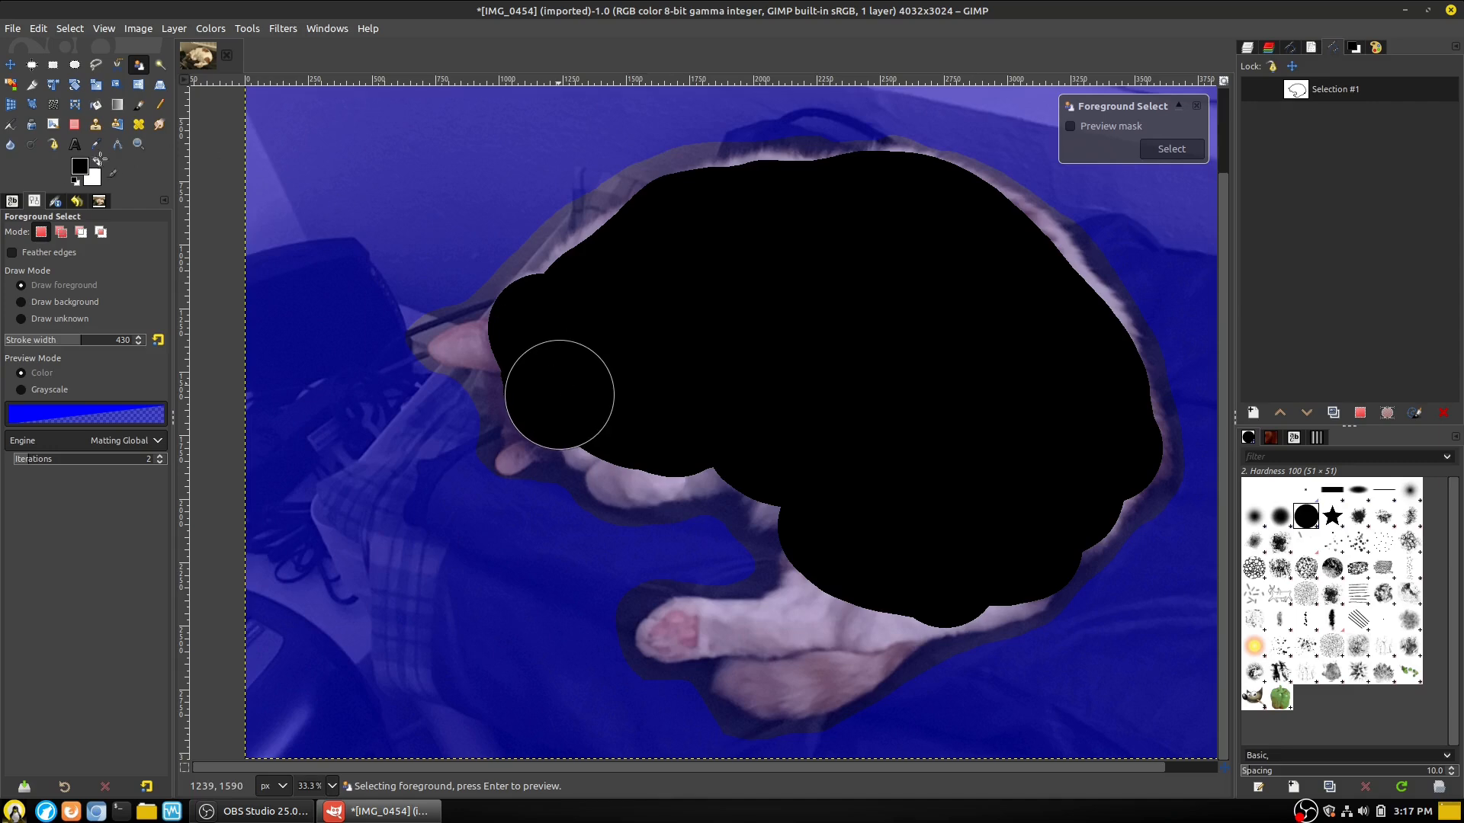
left_click_drag(72, 340, 15, 345)
scroll(494, 342, "up", 1)
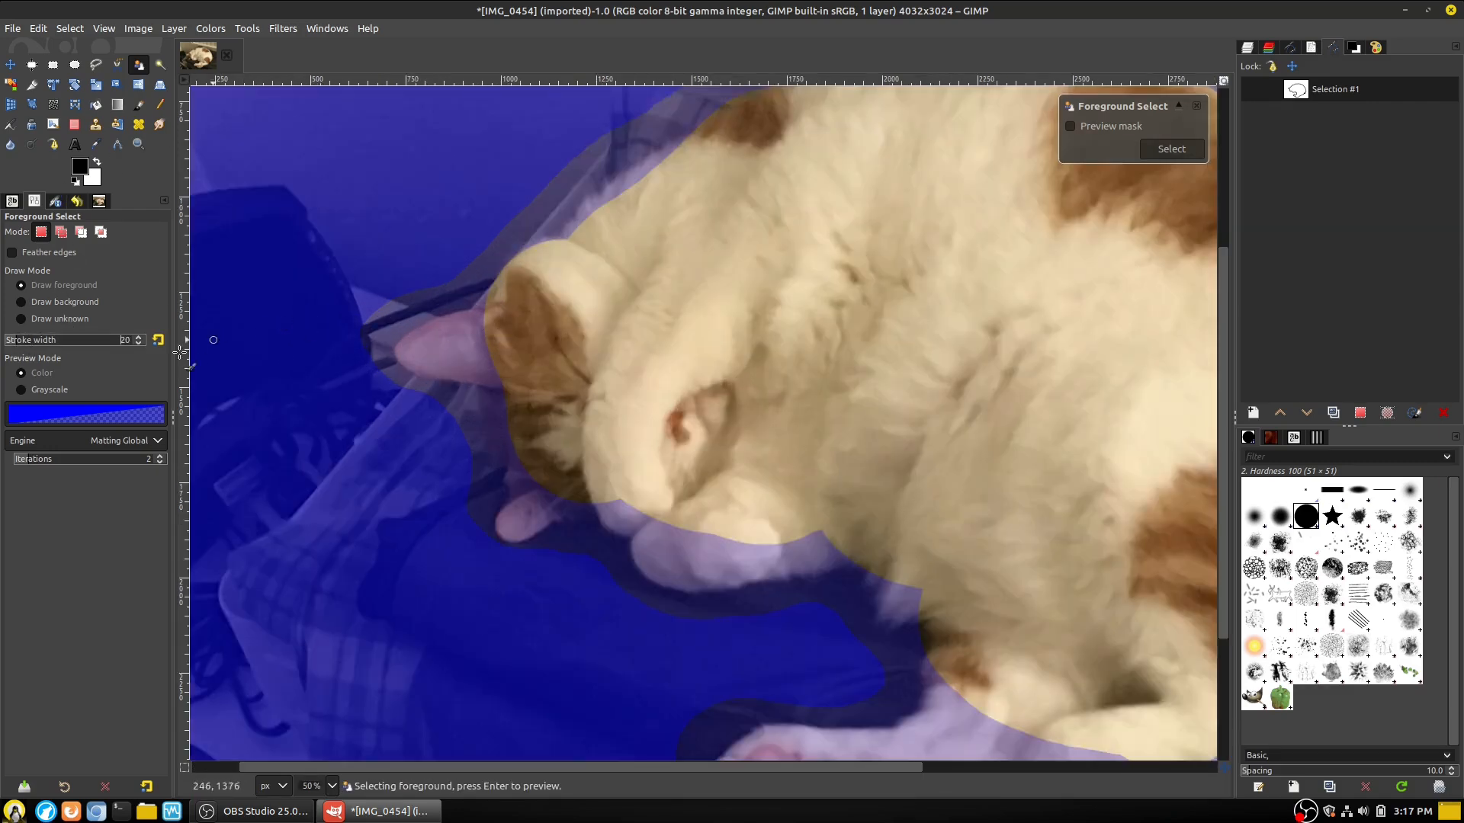
mouse_move(511, 340)
left_mouse_down()
mouse_move(437, 352)
mouse_move(487, 347)
mouse_move(537, 383)
mouse_move(536, 498)
mouse_move(613, 459)
mouse_move(637, 466)
mouse_move(629, 497)
mouse_move(690, 550)
mouse_move(875, 546)
mouse_move(958, 623)
left_mouse_up()
scroll(963, 602, "down", 3)
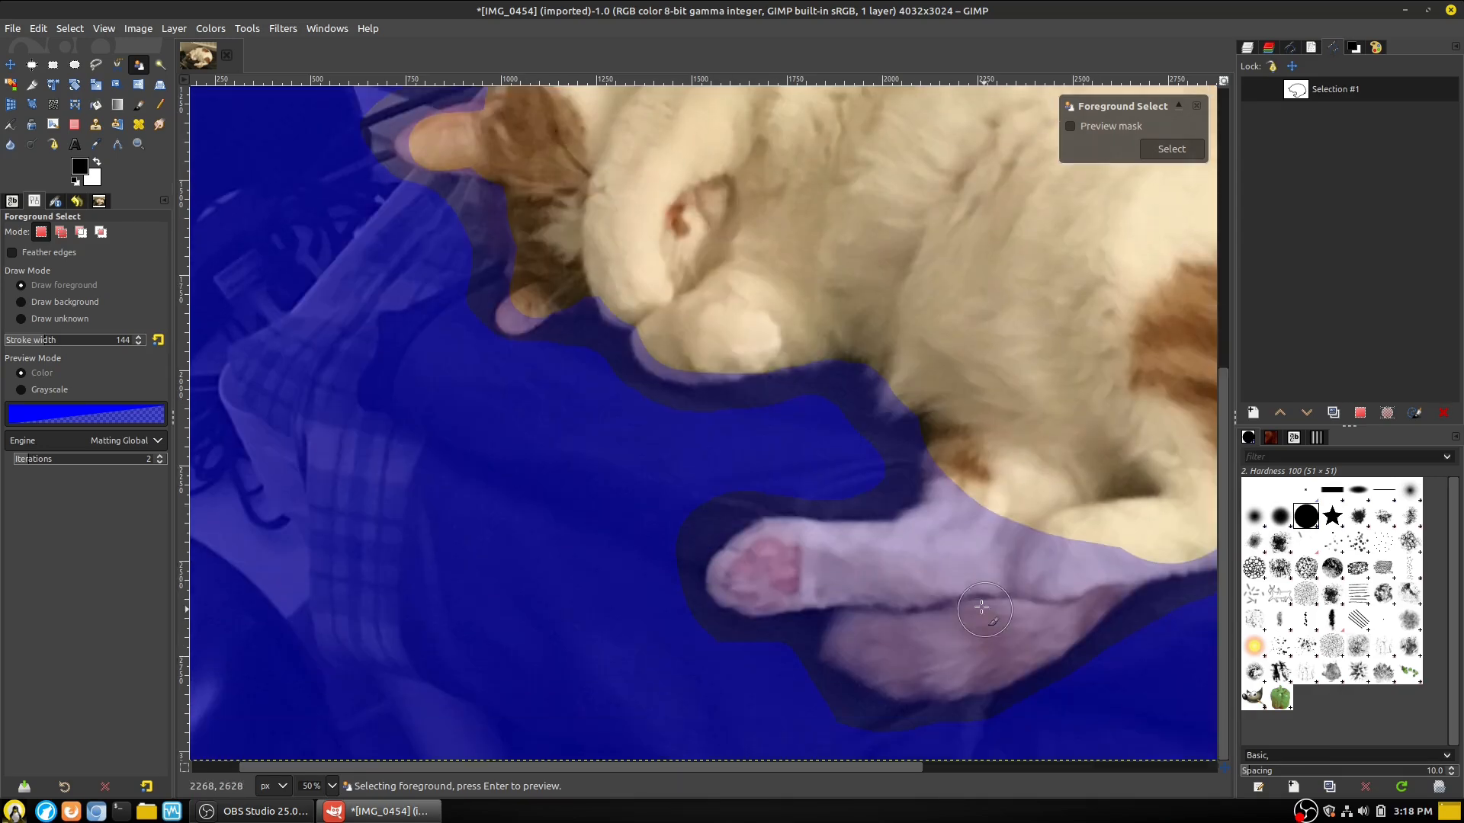
mouse_move(959, 478)
left_mouse_down()
mouse_move(956, 524)
mouse_move(917, 550)
mouse_move(750, 574)
mouse_move(945, 569)
mouse_move(1034, 535)
mouse_move(986, 528)
mouse_move(981, 541)
mouse_move(1080, 537)
mouse_move(1102, 551)
mouse_move(973, 617)
mouse_move(865, 637)
mouse_move(969, 658)
mouse_move(1057, 616)
mouse_move(1108, 562)
mouse_move(1138, 522)
mouse_move(1138, 461)
left_mouse_up()
Turn the marked foreground into a selection of the cat and inspect its edge along the back
scroll(1143, 442, "right", 5)
scroll(956, 356, "up", 8)
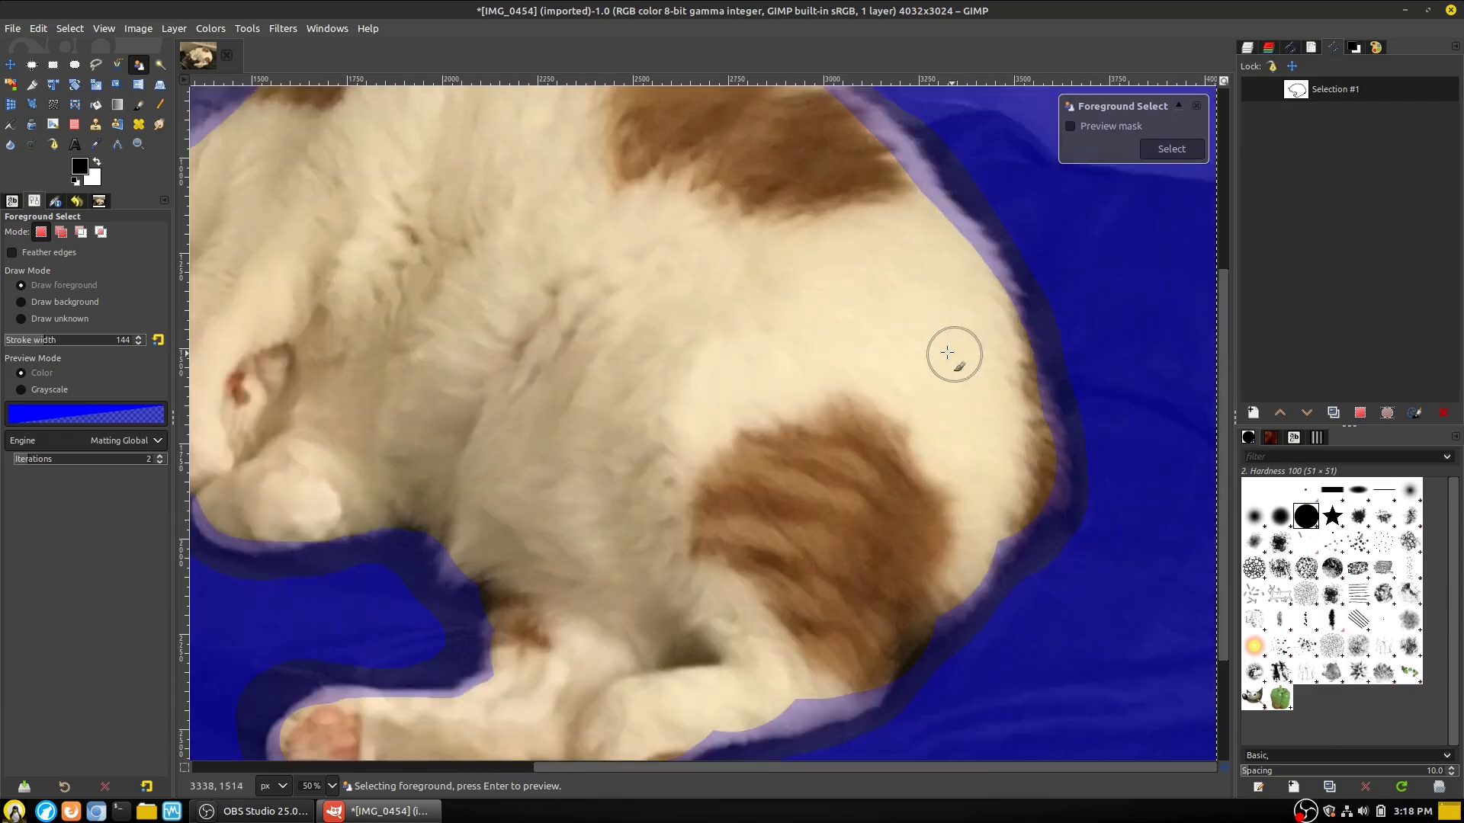
scroll(694, 427, "down", 1)
scroll(497, 504, "left", 2)
scroll(607, 549, "down", 3)
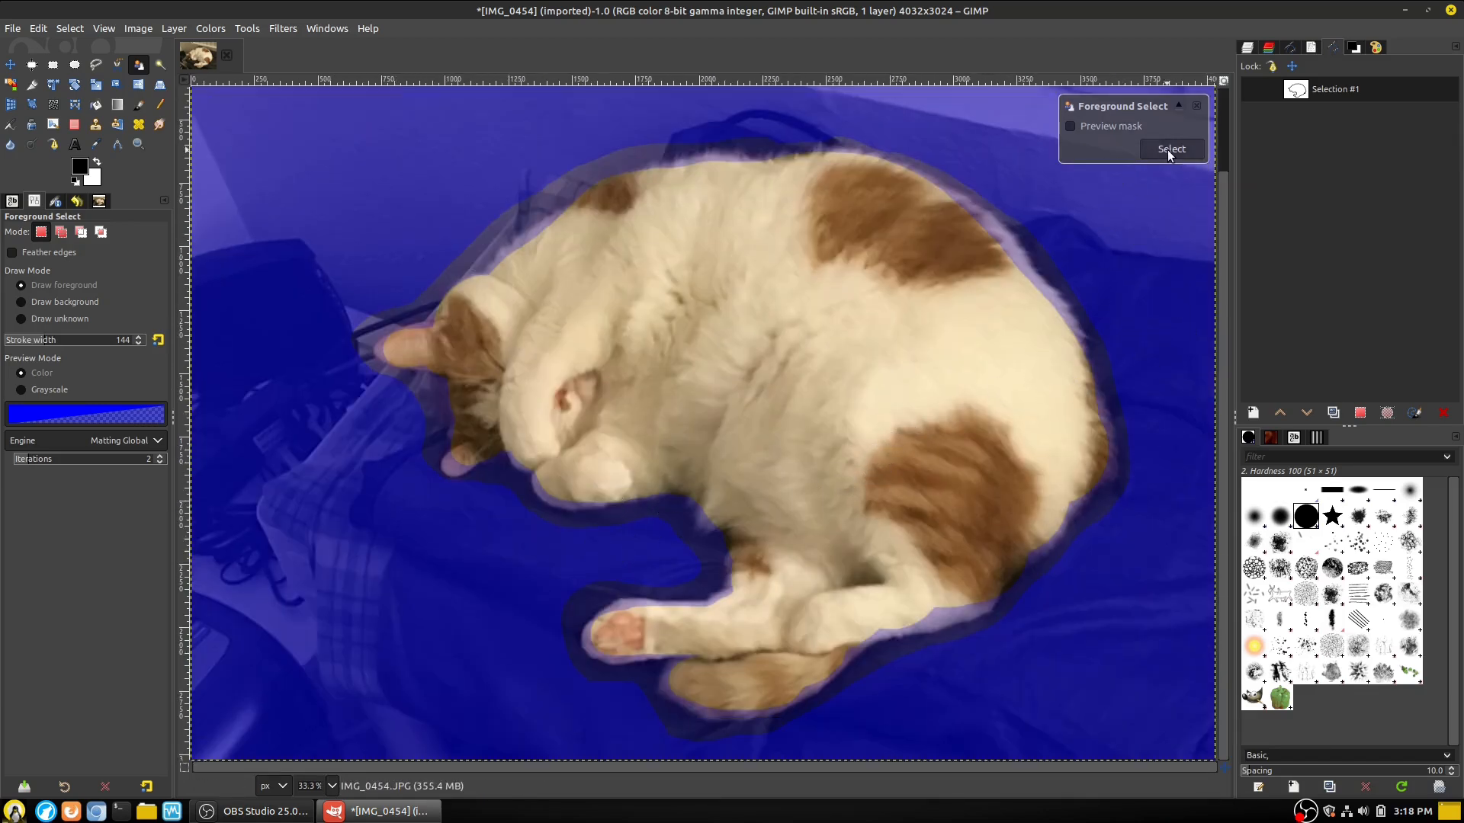
left_click(1170, 149)
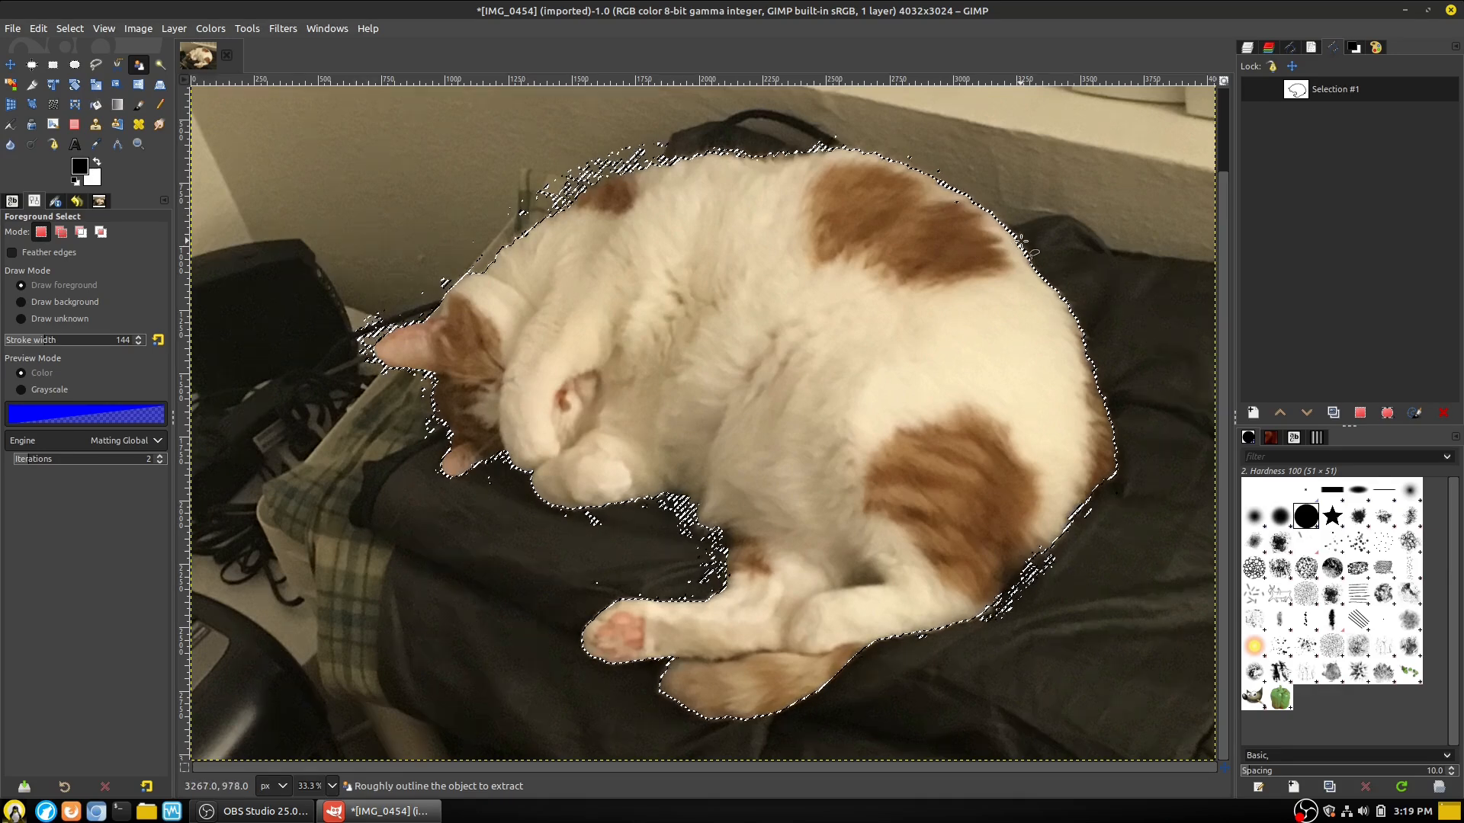
scroll(1014, 219, "up", 5)
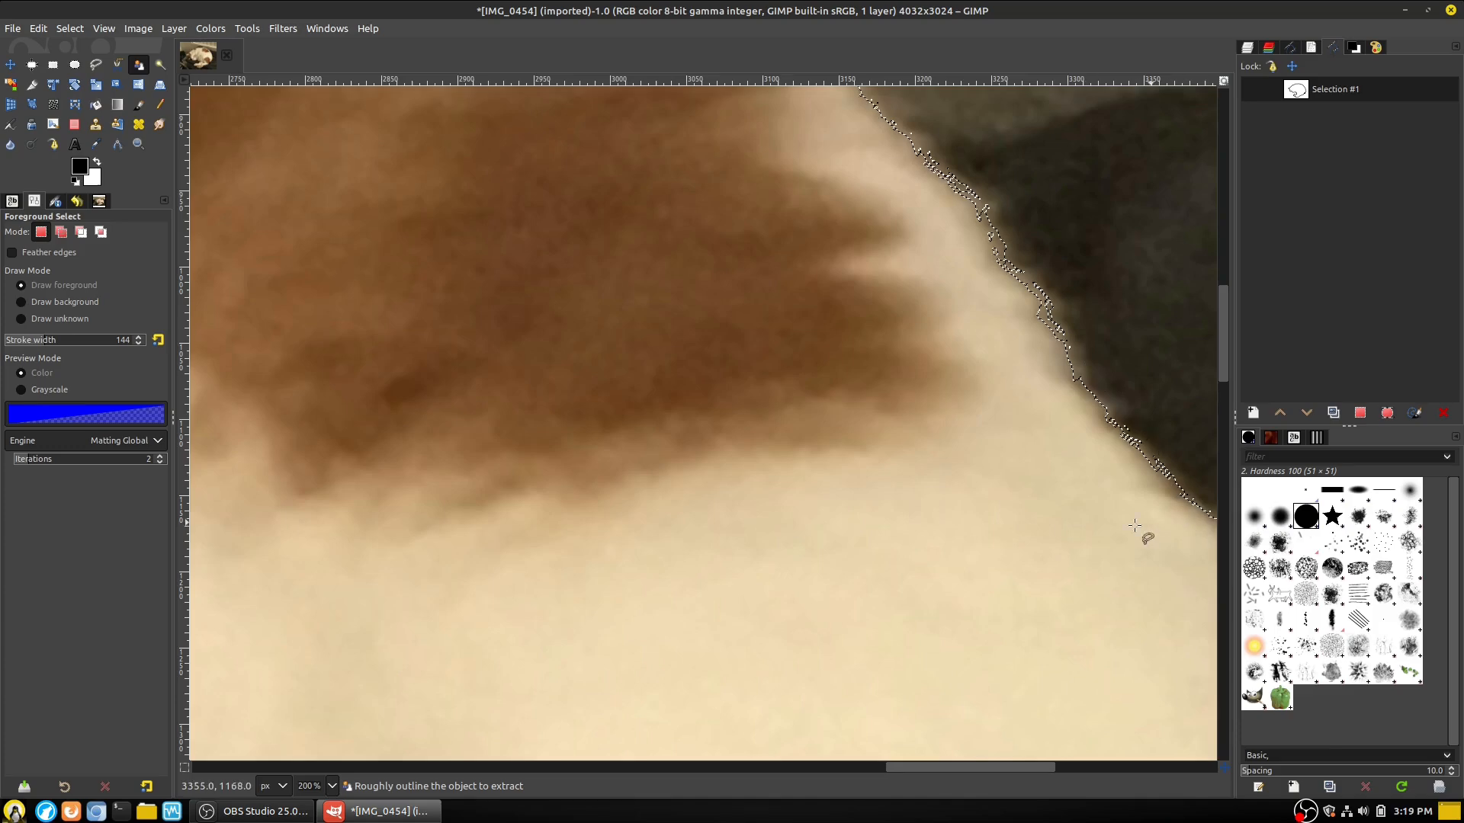
scroll(1134, 526, "down", 6)
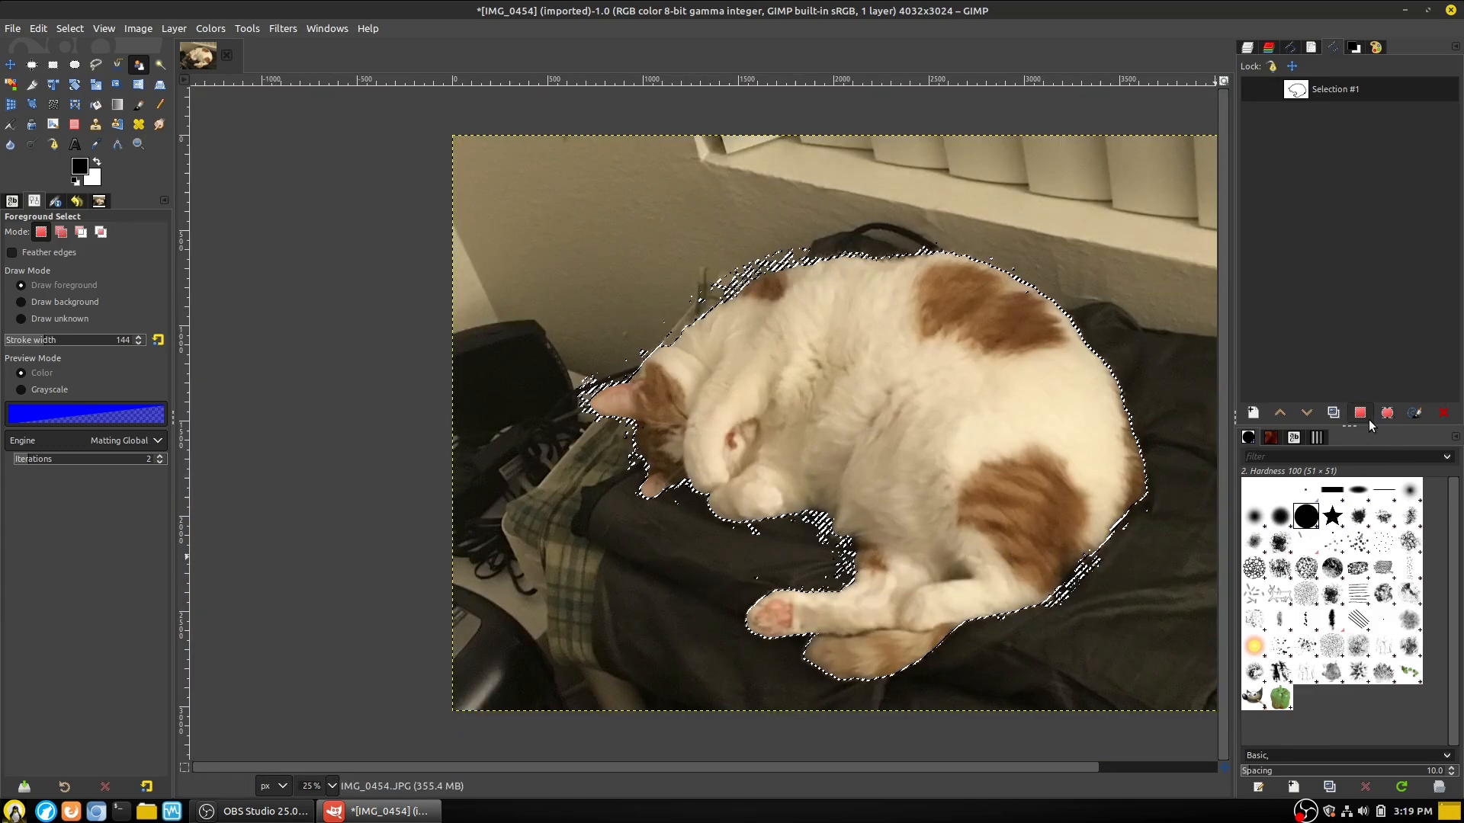
Save the foreground selection as a new path and rename the older "Selection #1" path to "Scissor"
left_click(1387, 412)
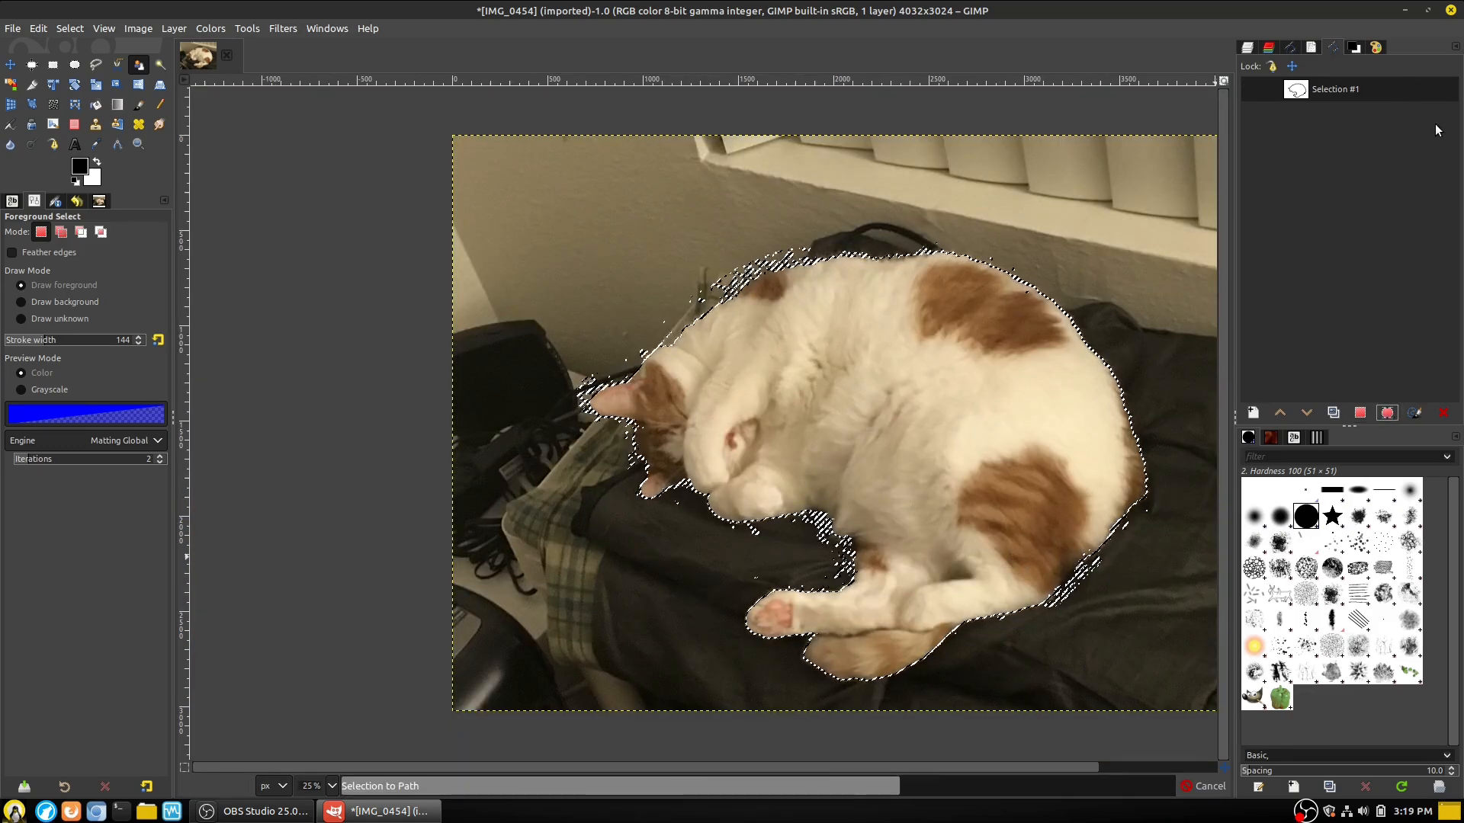
double_click(1333, 113)
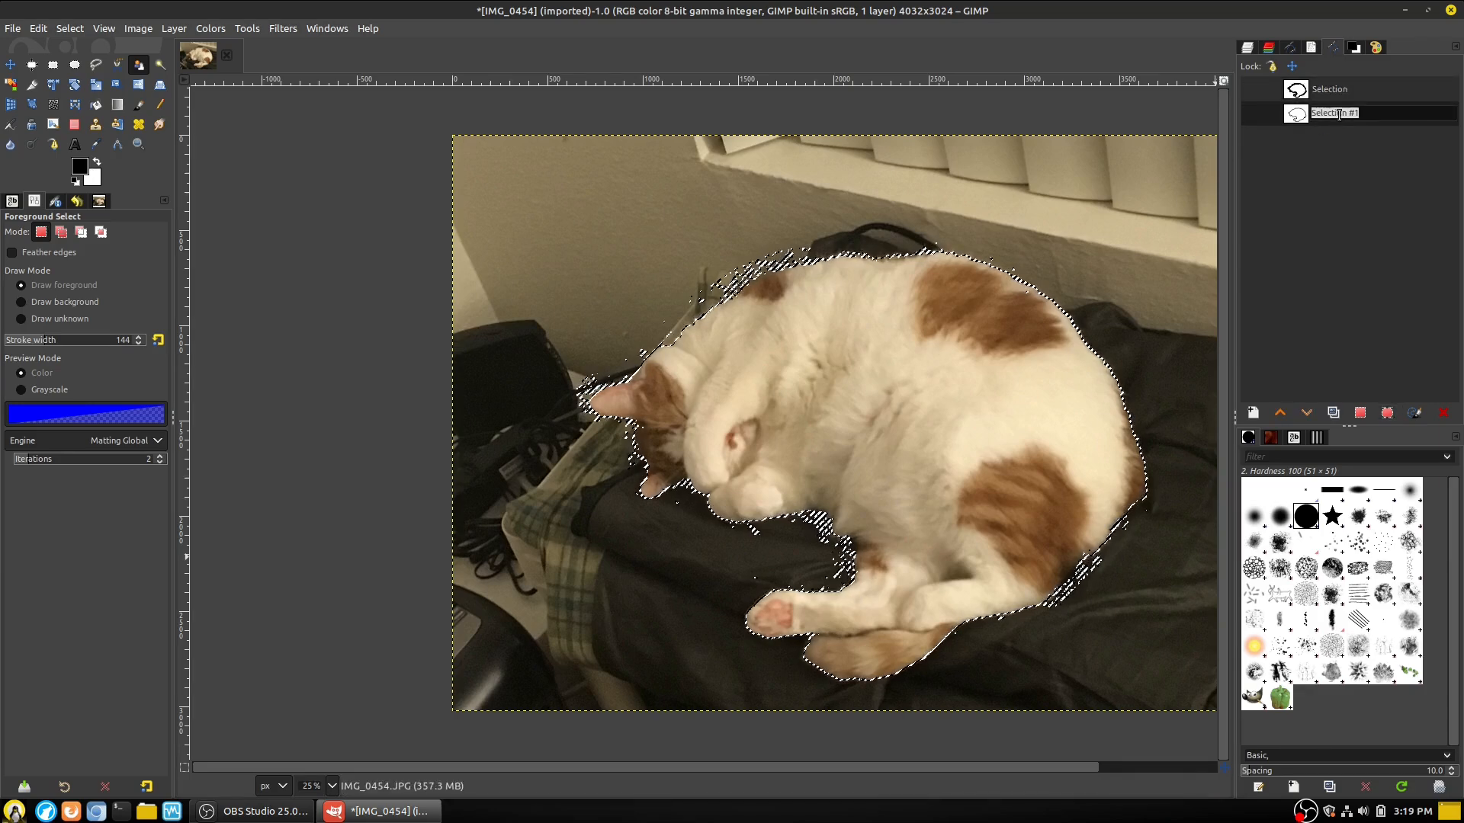
type("S")
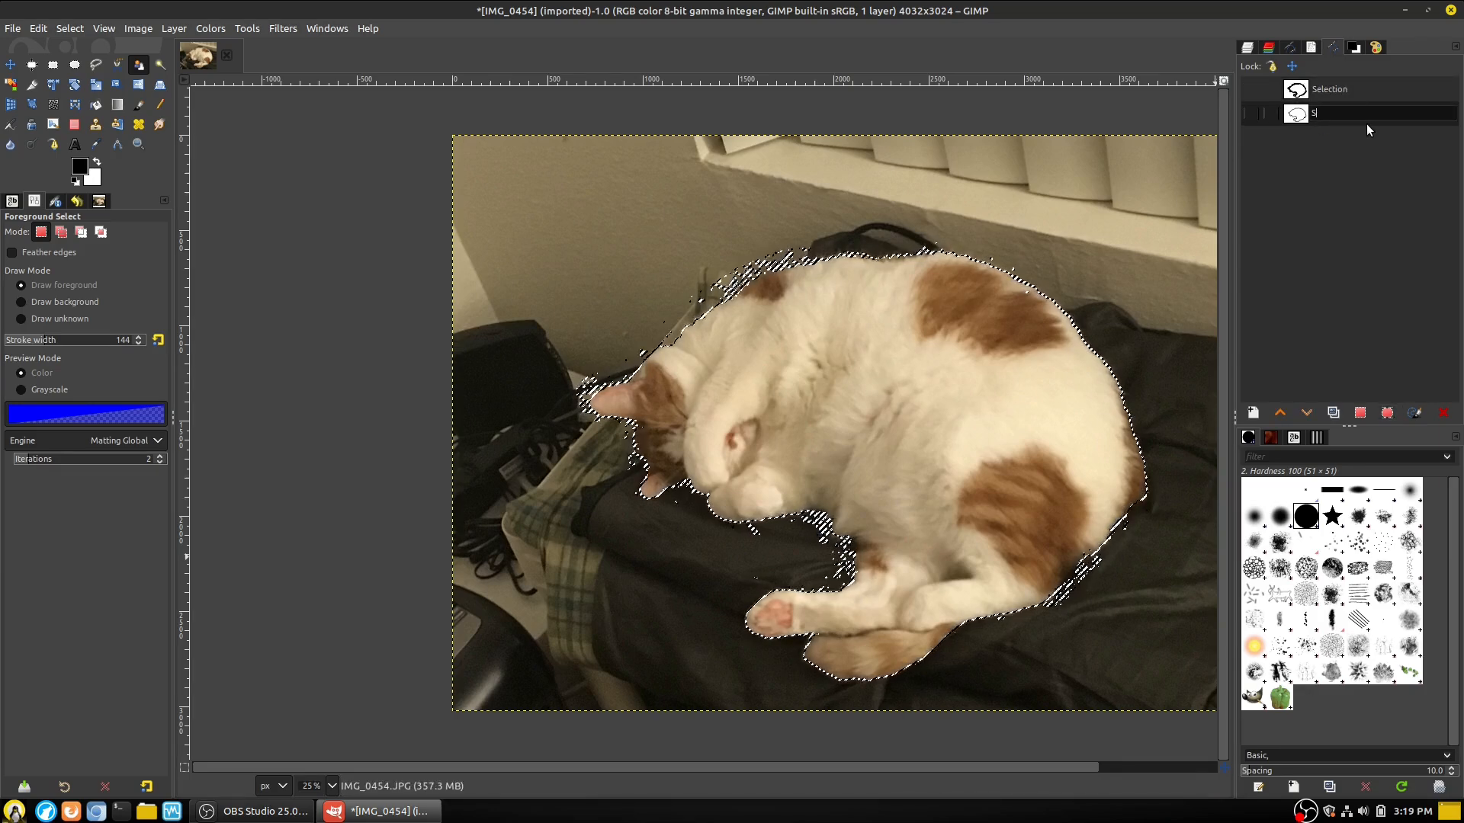
type("cissor")
key("Return")
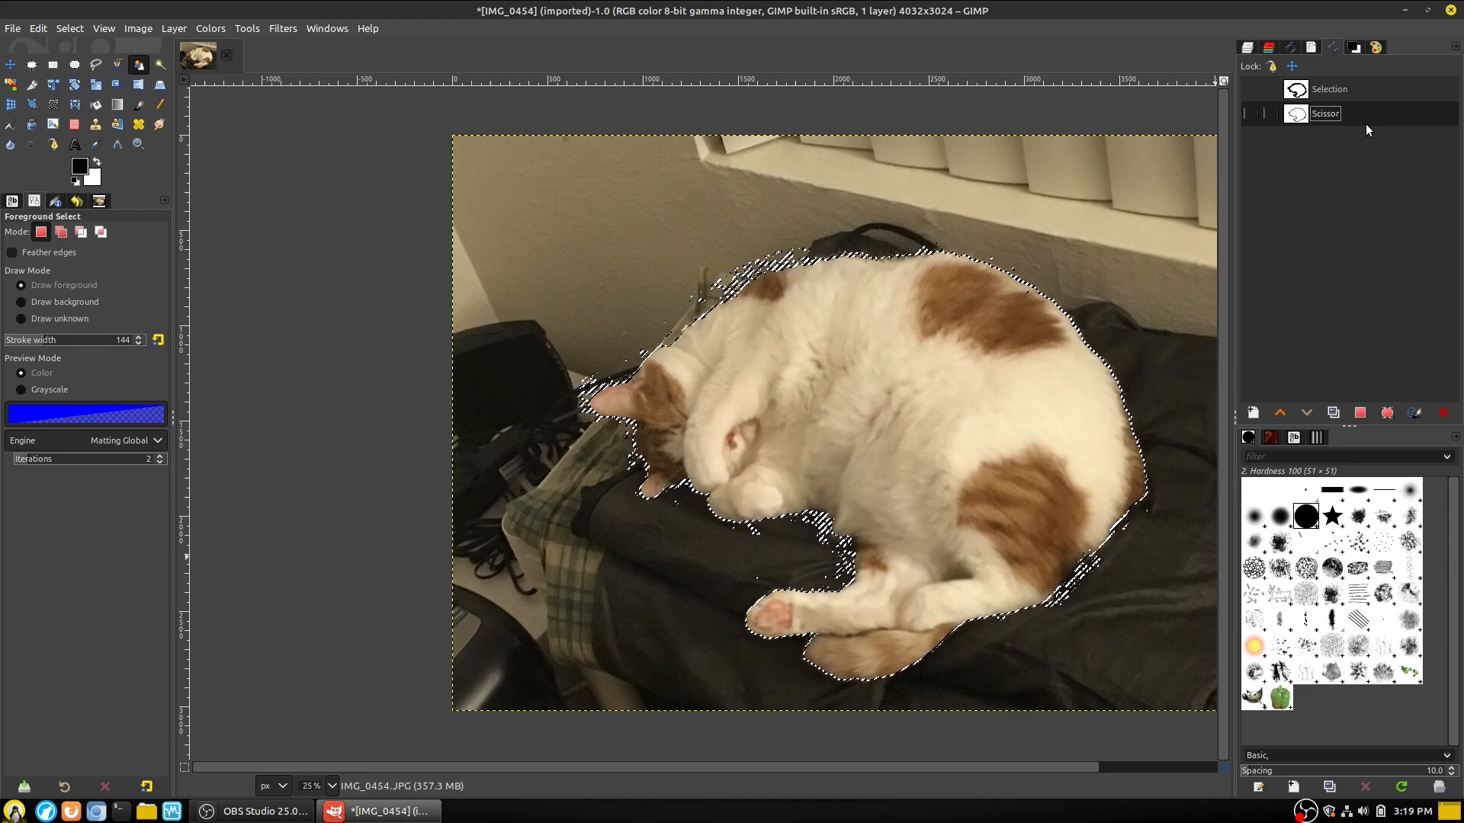
Rename the new "Selection" path to "foreground"
double_click(1326, 89)
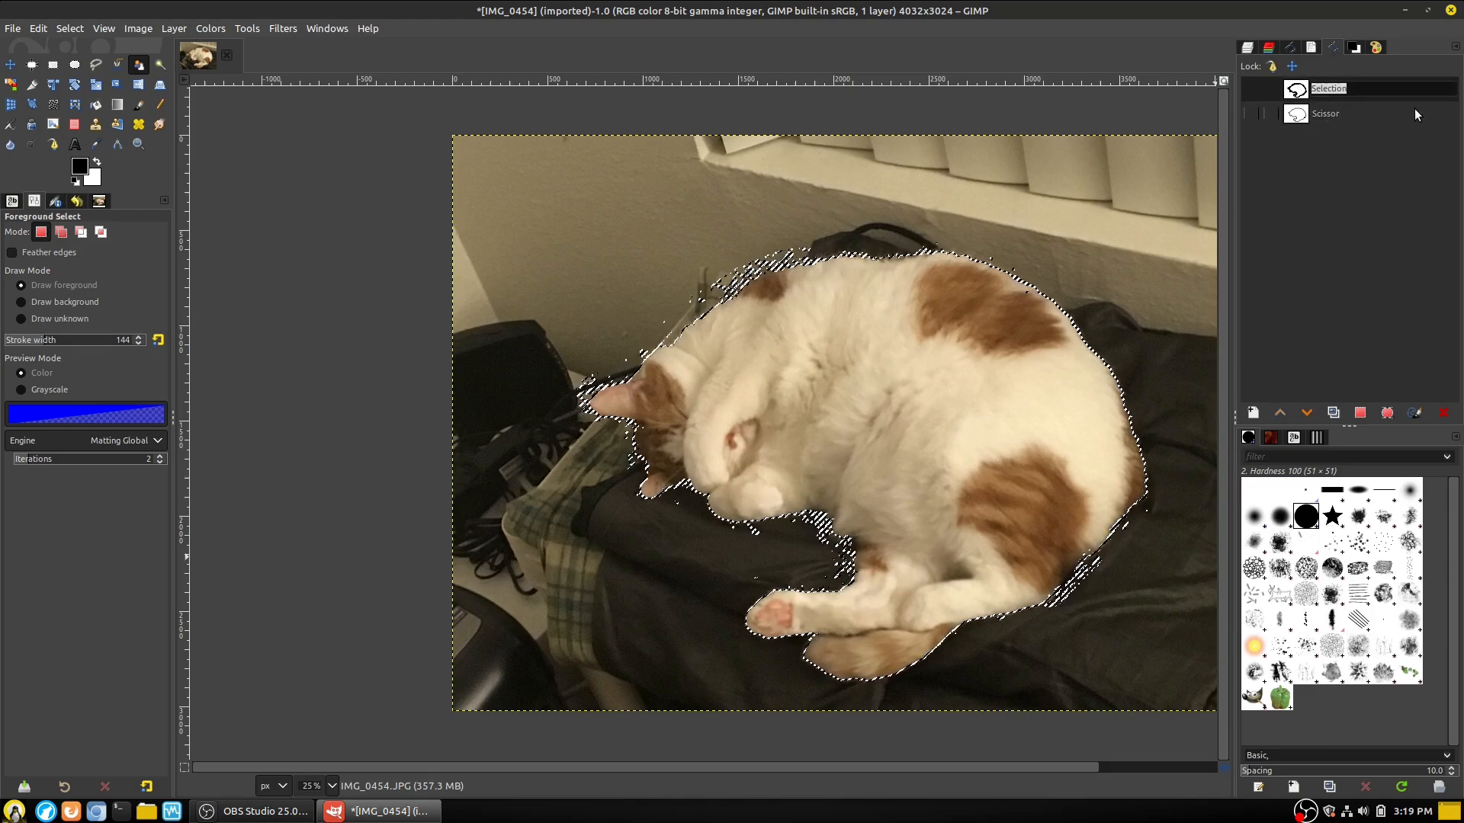
type("forg")
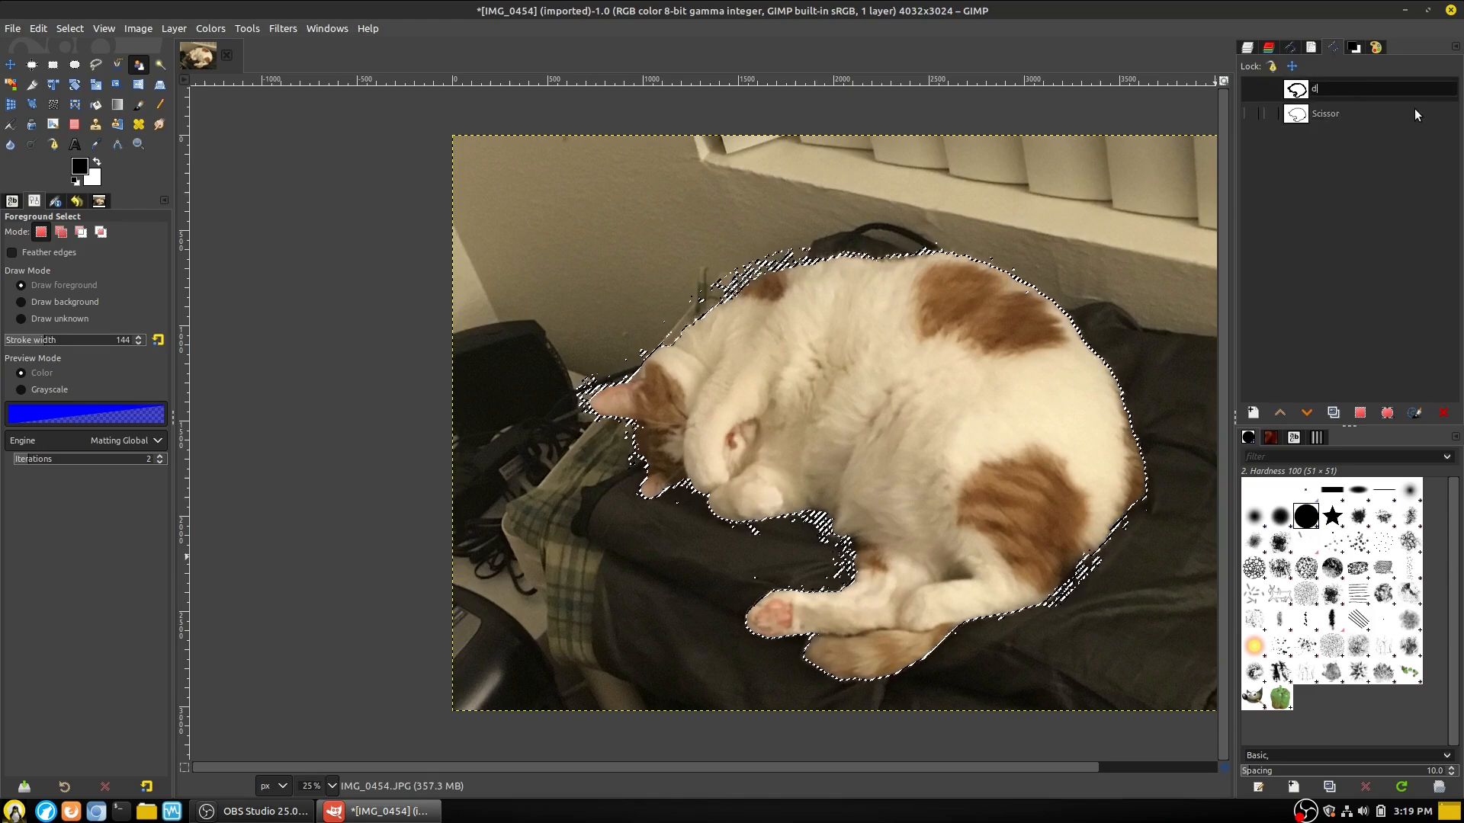
type("ground")
key("Return")
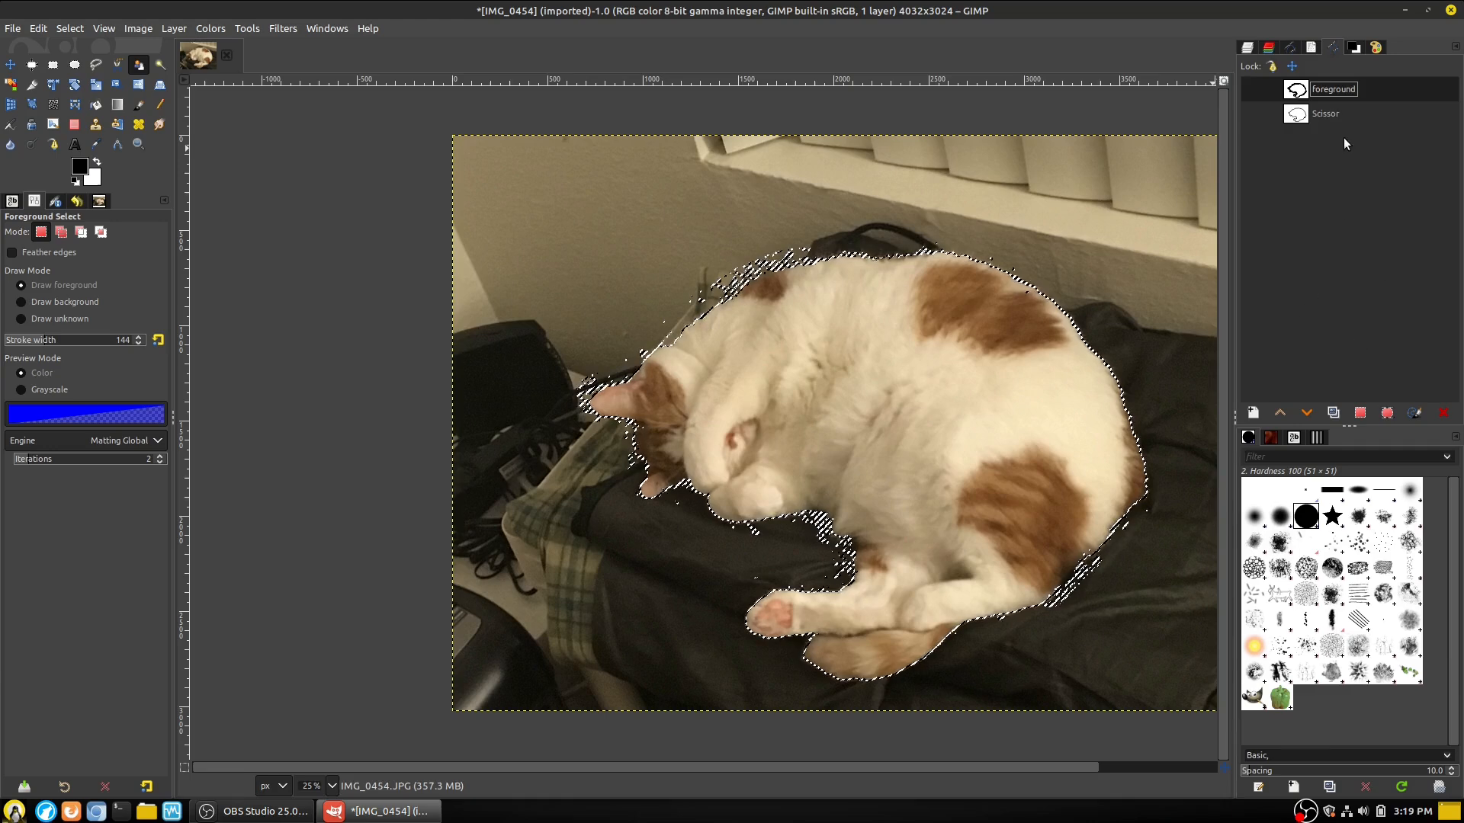
Add an alpha channel to the IMG_0454.JPG layer
left_click(1246, 48)
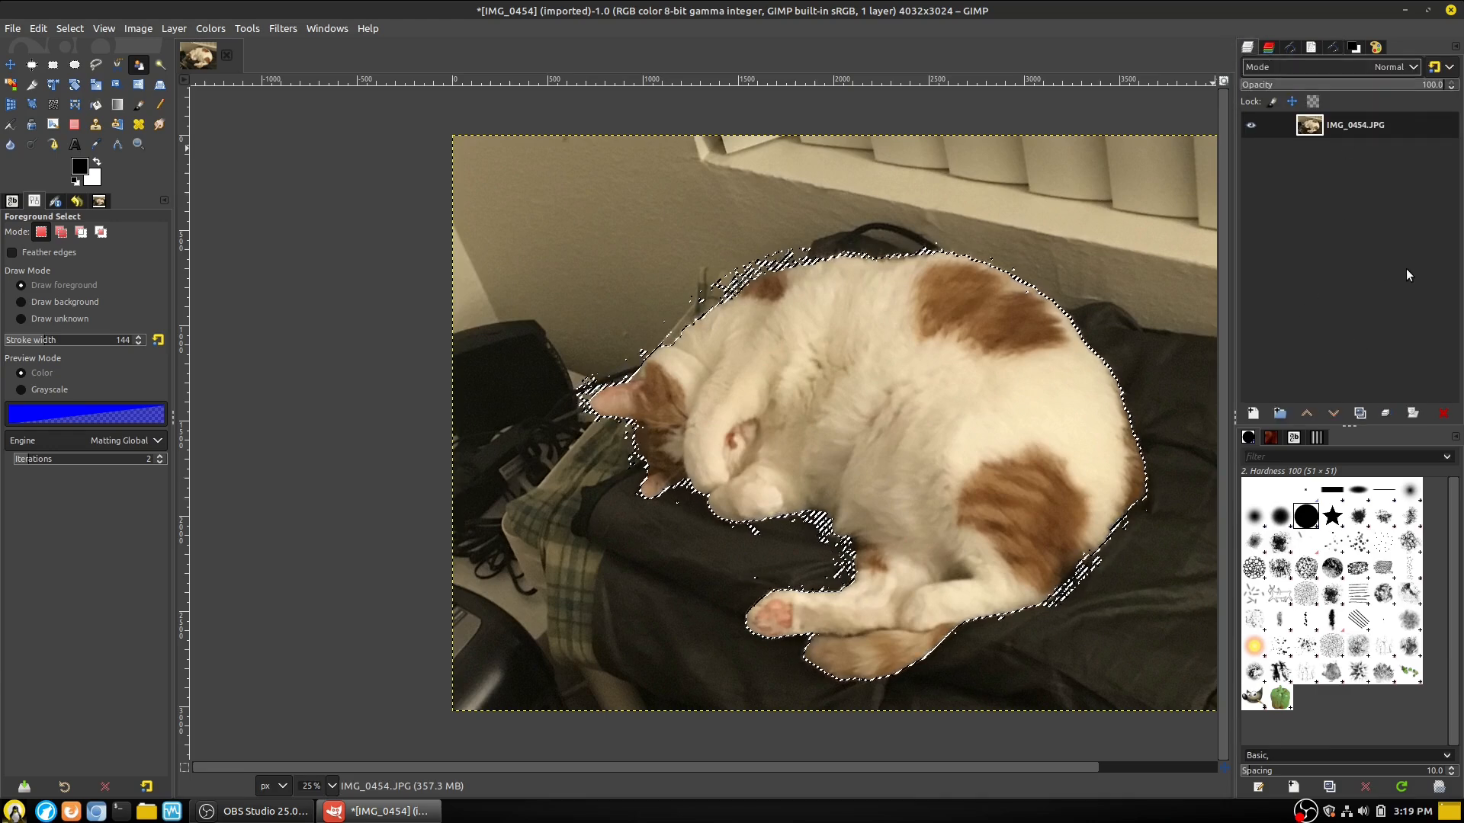
right_click(1351, 127)
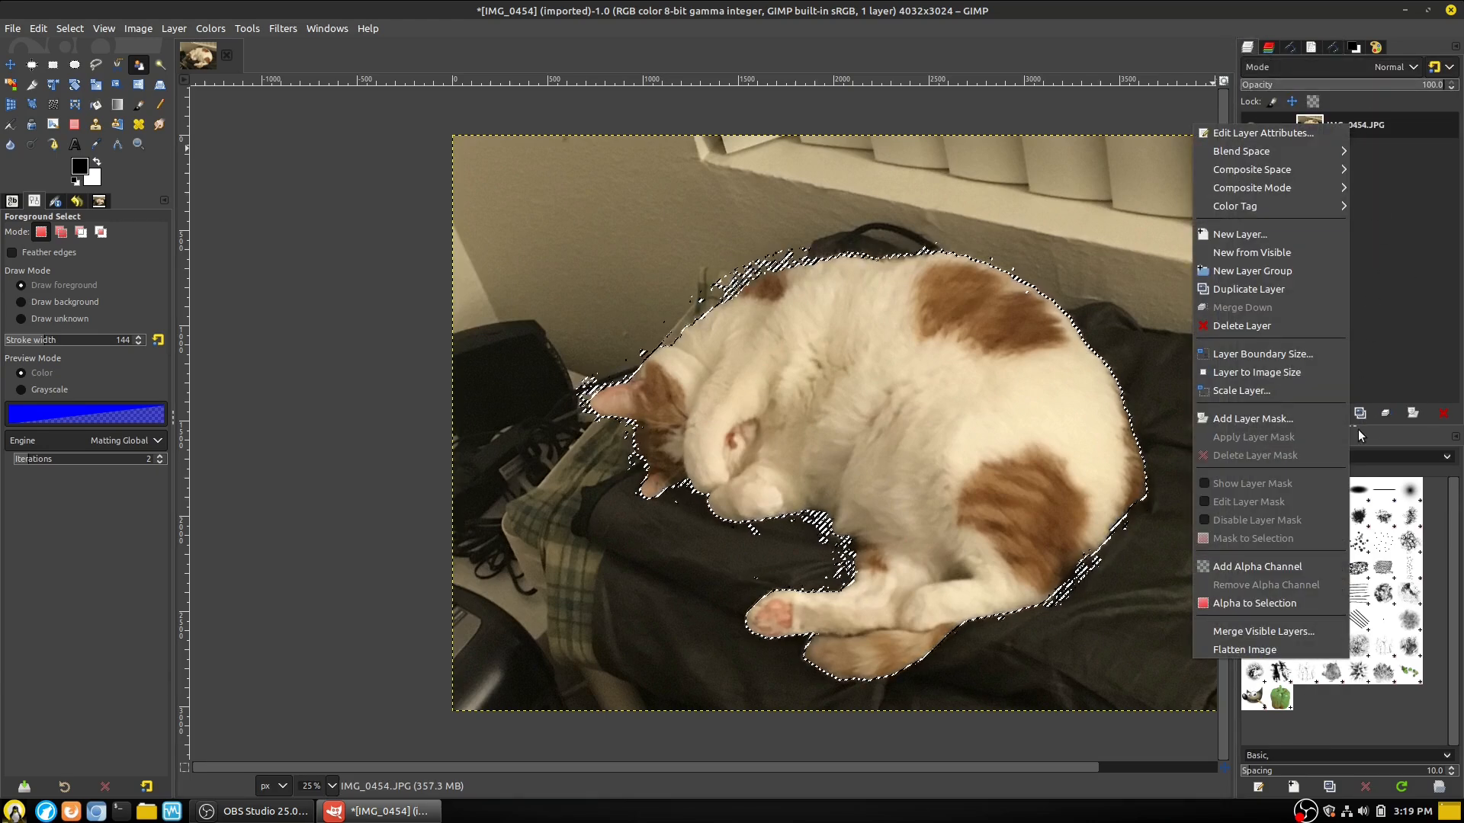
left_click(1257, 566)
Invert the cat selection and delete the background around the cat
scroll(1189, 593, "down", 2)
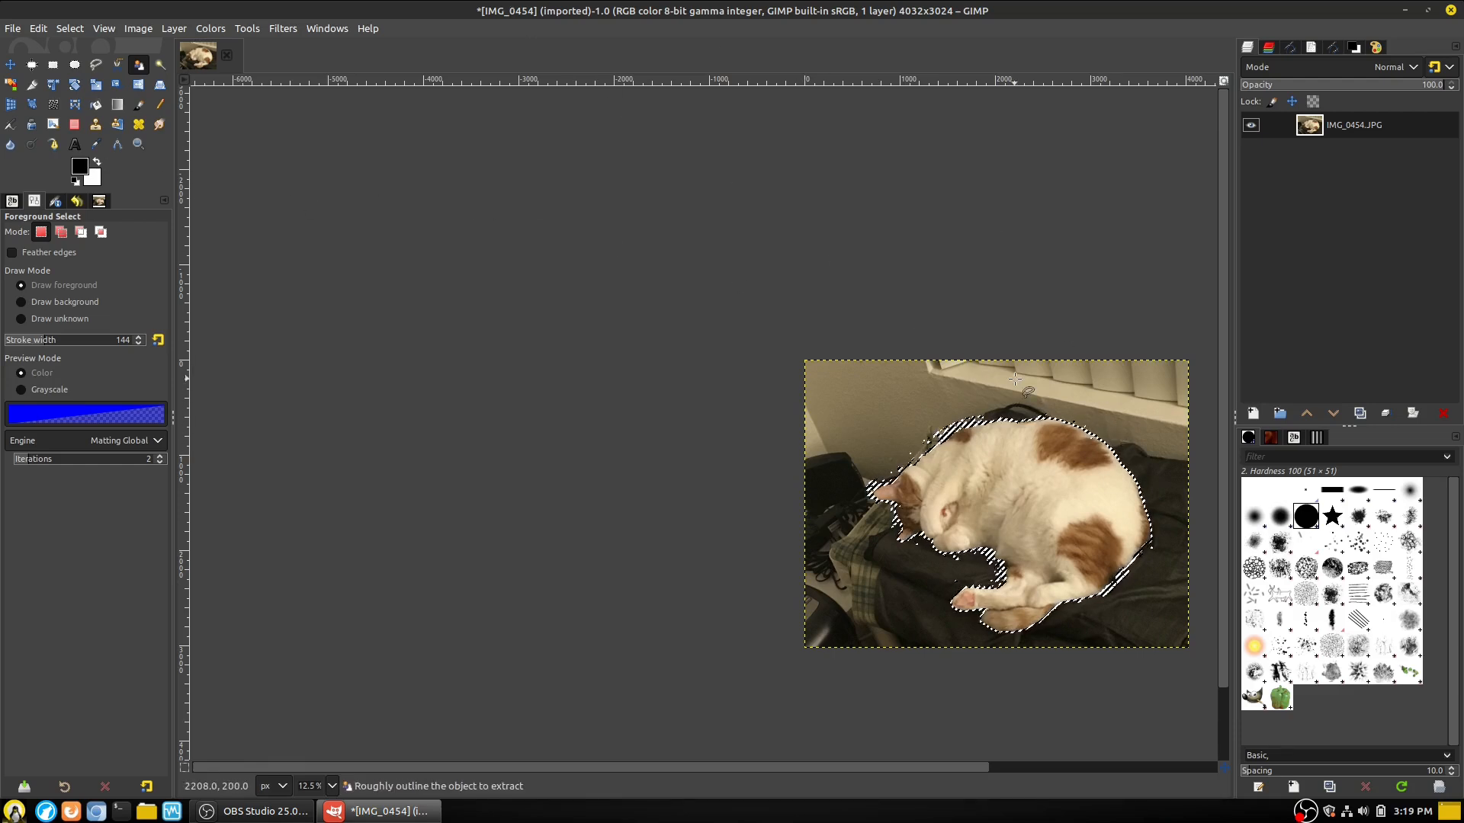
left_click(70, 29)
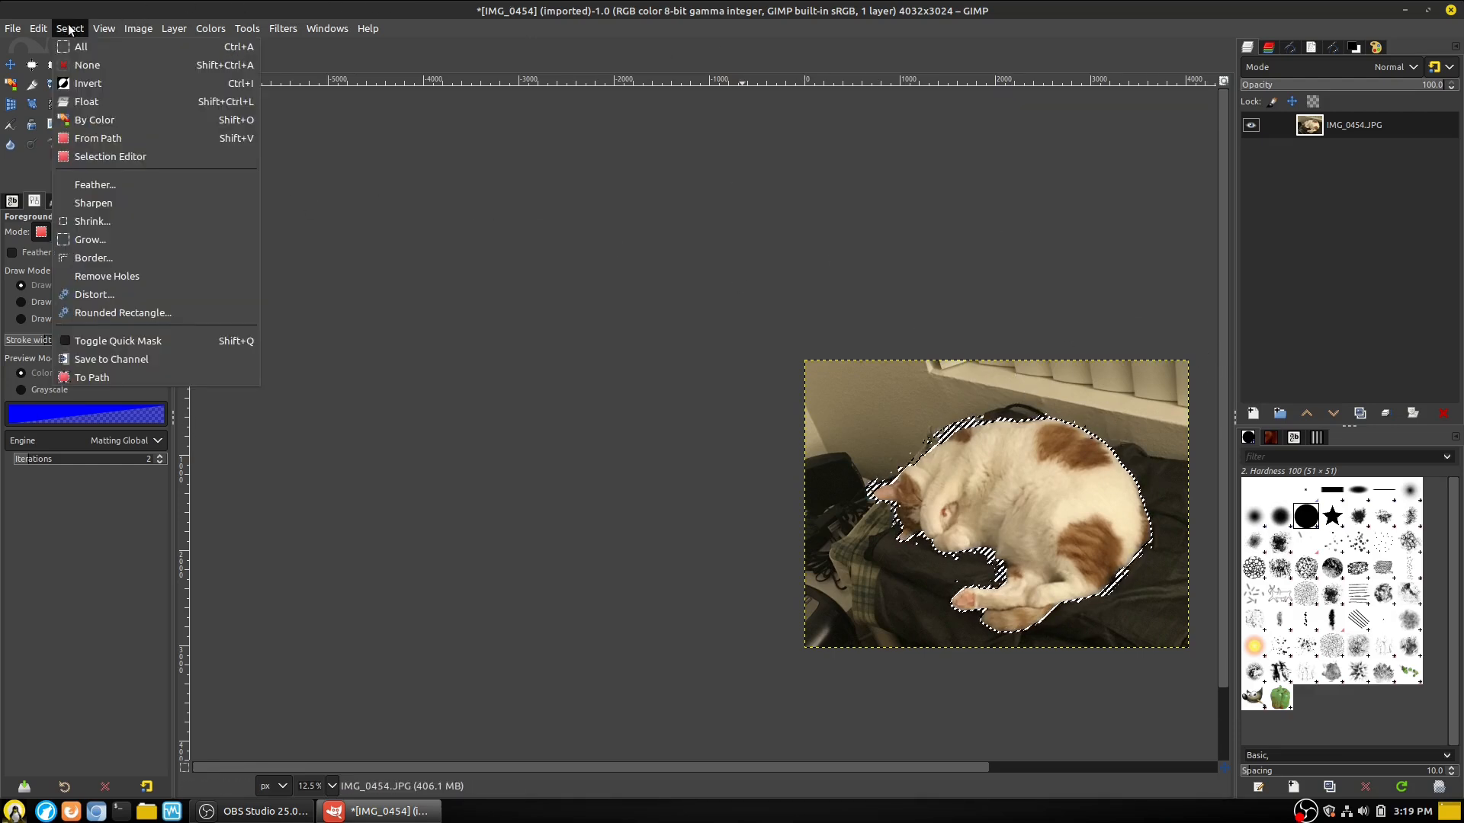
left_click(85, 81)
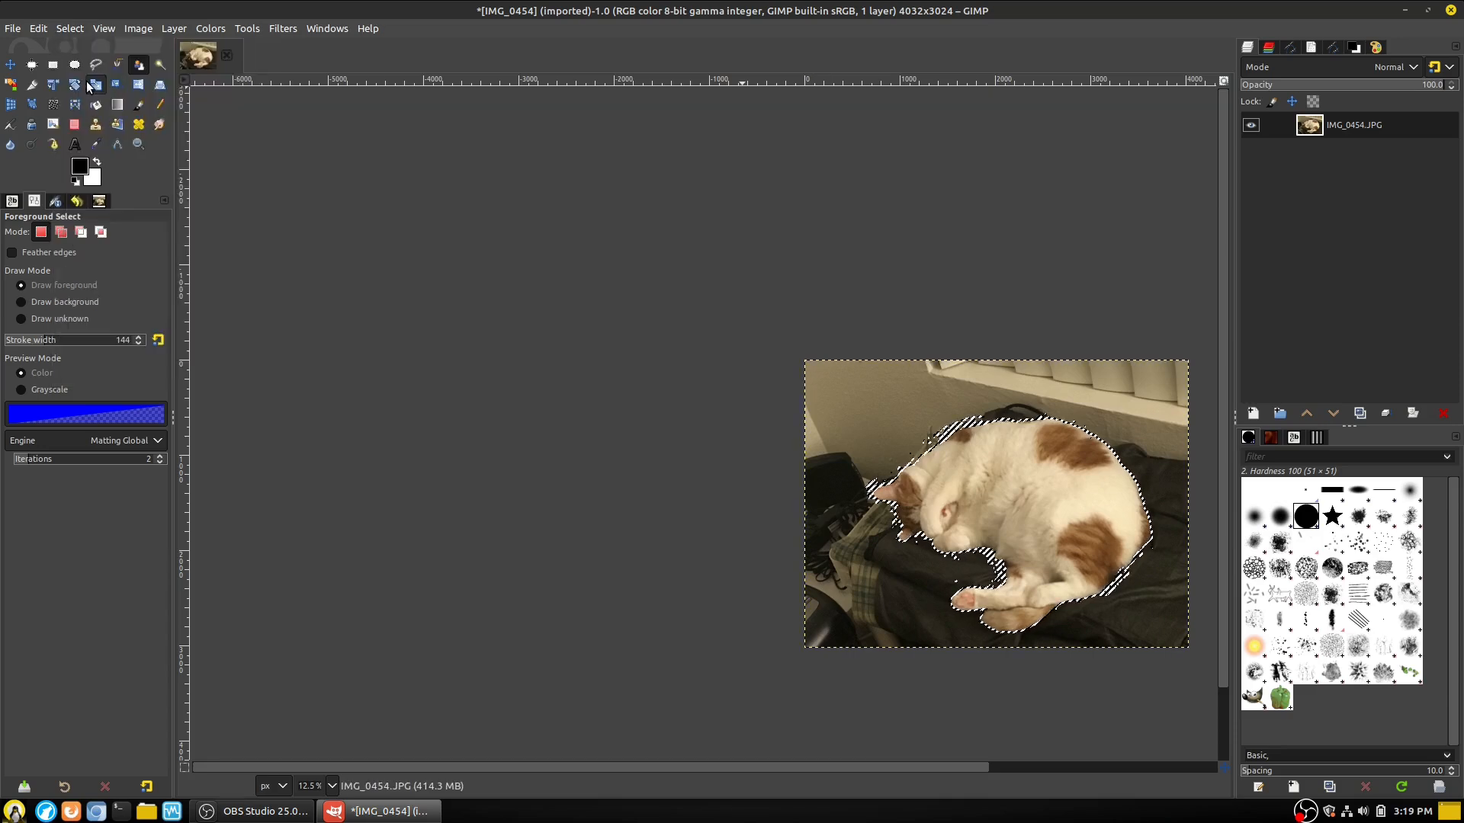
key("Delete")
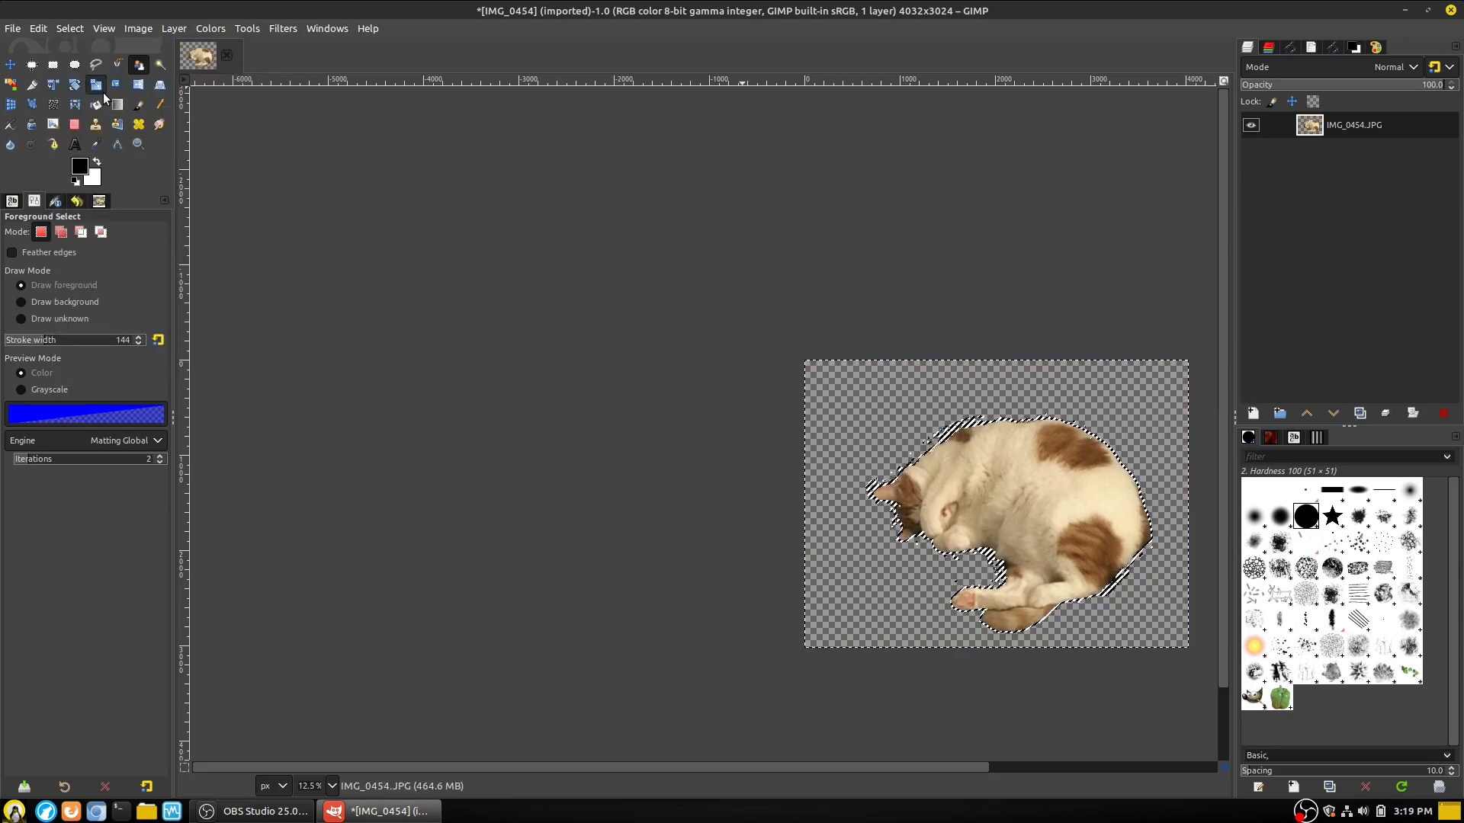
scroll(922, 326, "up", 2)
scroll(1038, 418, "right", 2)
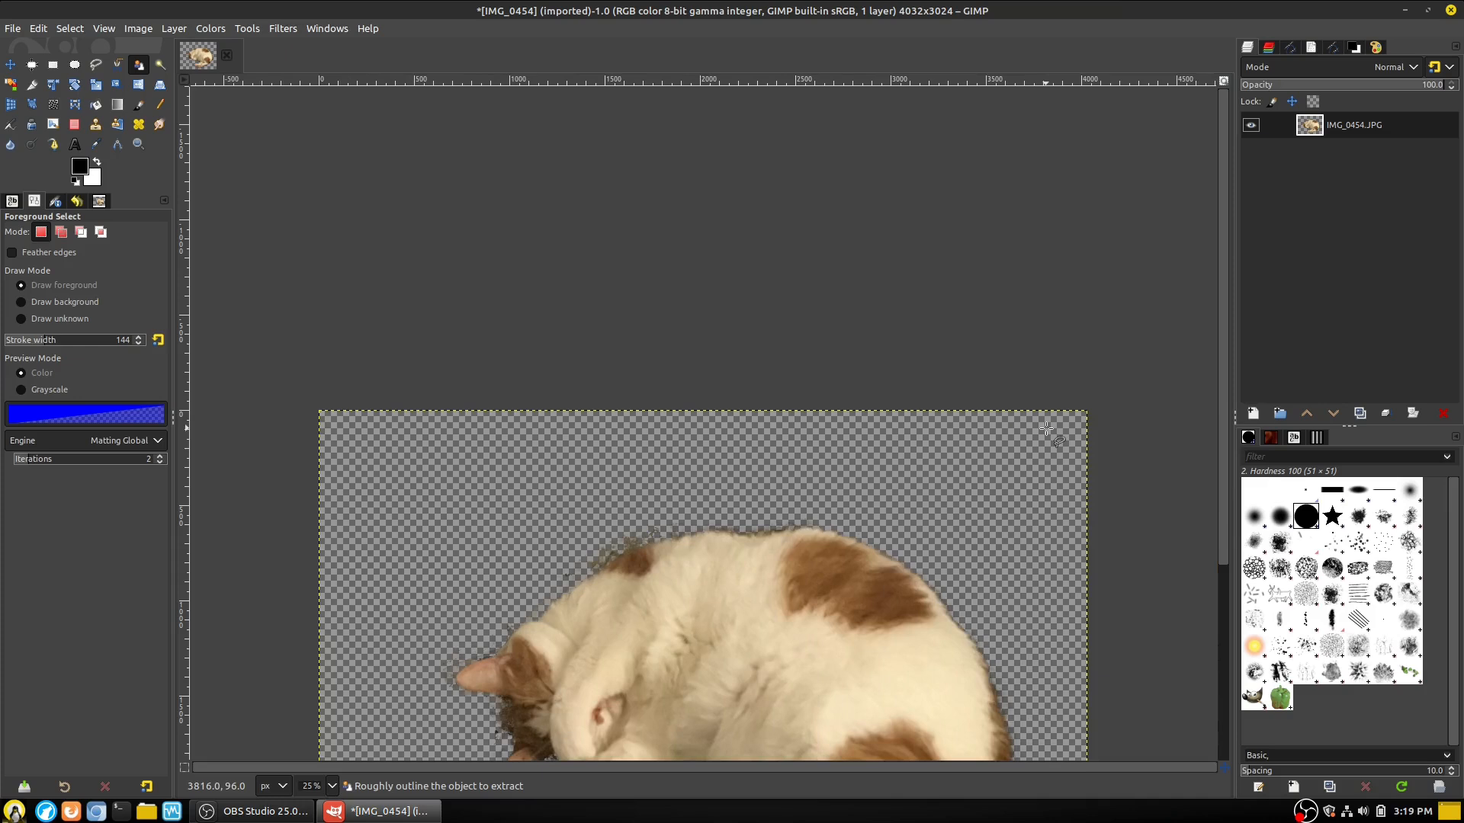
Inspect the cut-out cat's outline around the back, head, paws, tail and hind leg for leftover background fragments
scroll(1044, 426, "down", 2)
scroll(1048, 588, "up", 2)
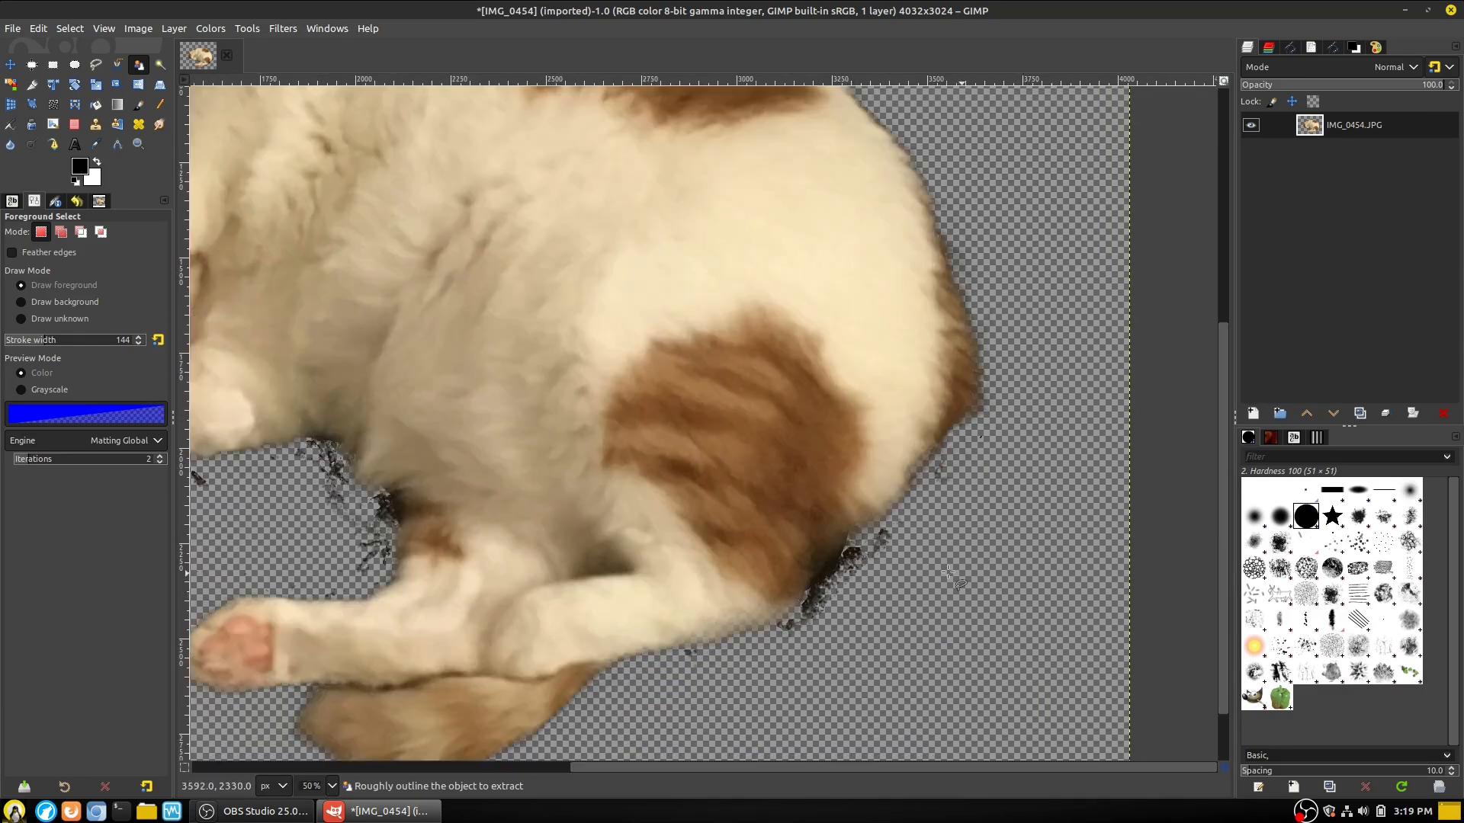
scroll(654, 542, "left", 5)
scroll(677, 504, "up", 3)
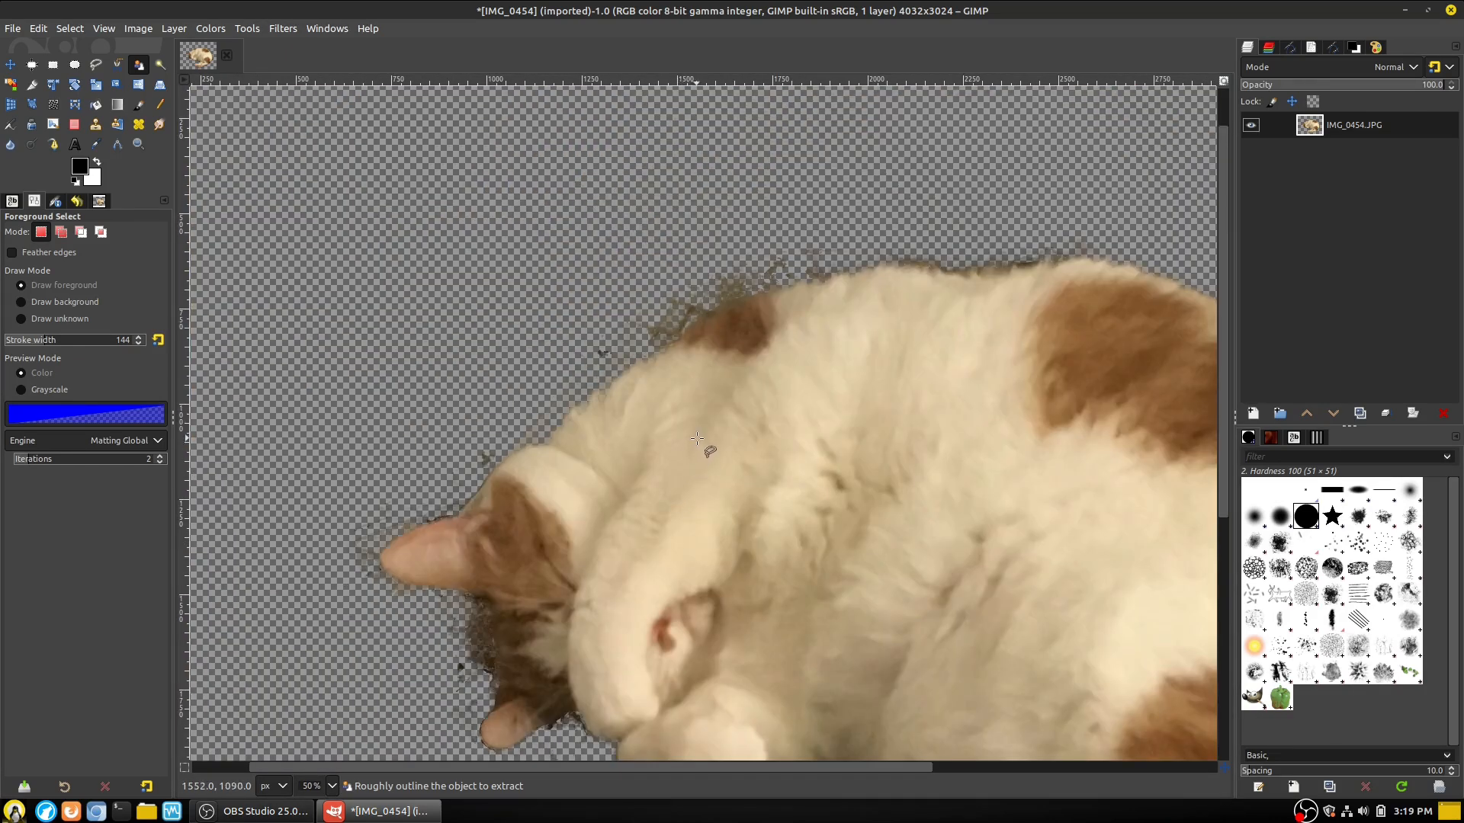
scroll(696, 439, "down", 3)
scroll(889, 511, "right", 5)
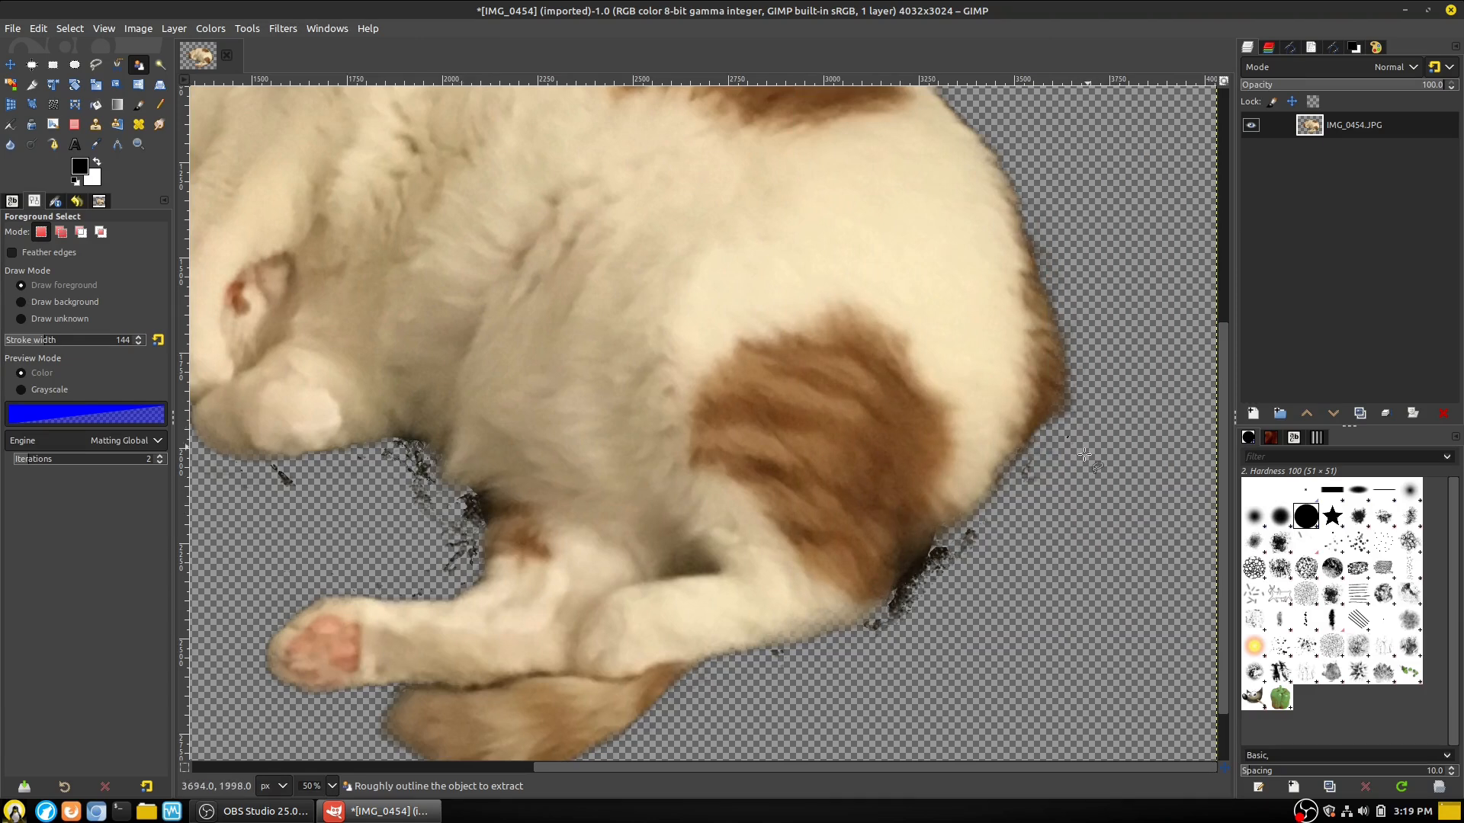
scroll(689, 516, "up", 3)
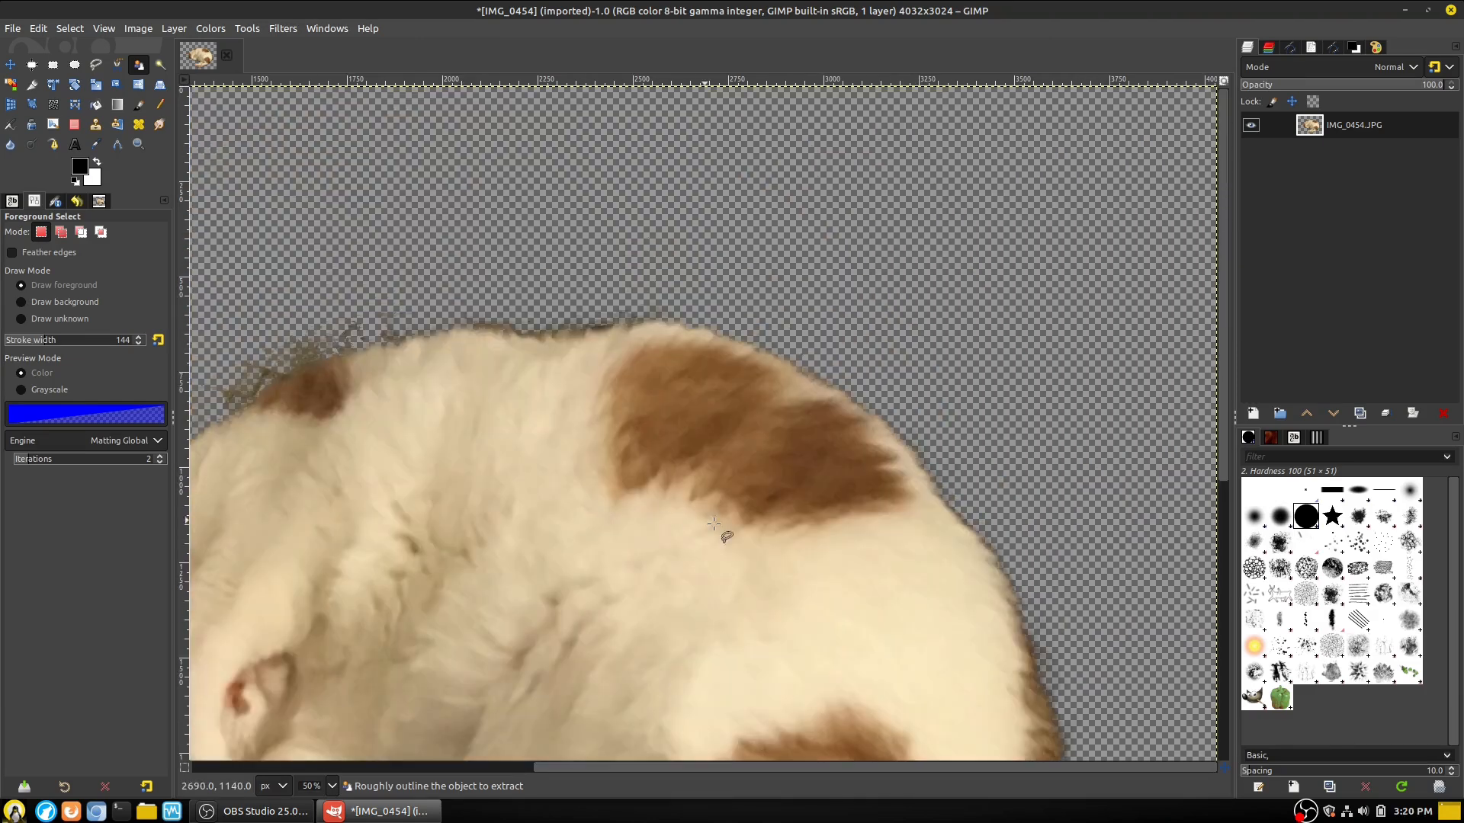
scroll(698, 487, "left", 2)
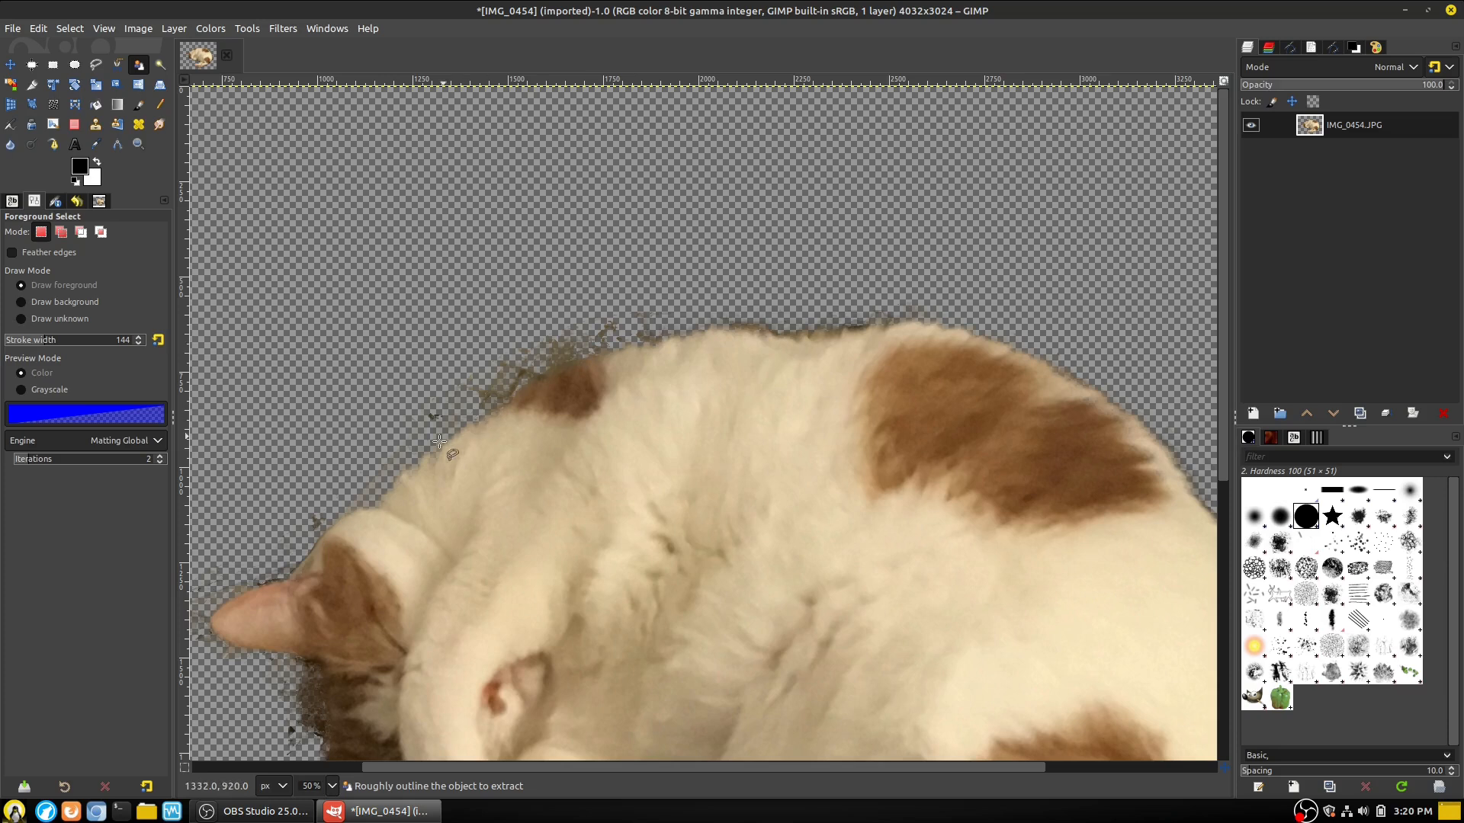
scroll(1143, 404, "down", 3)
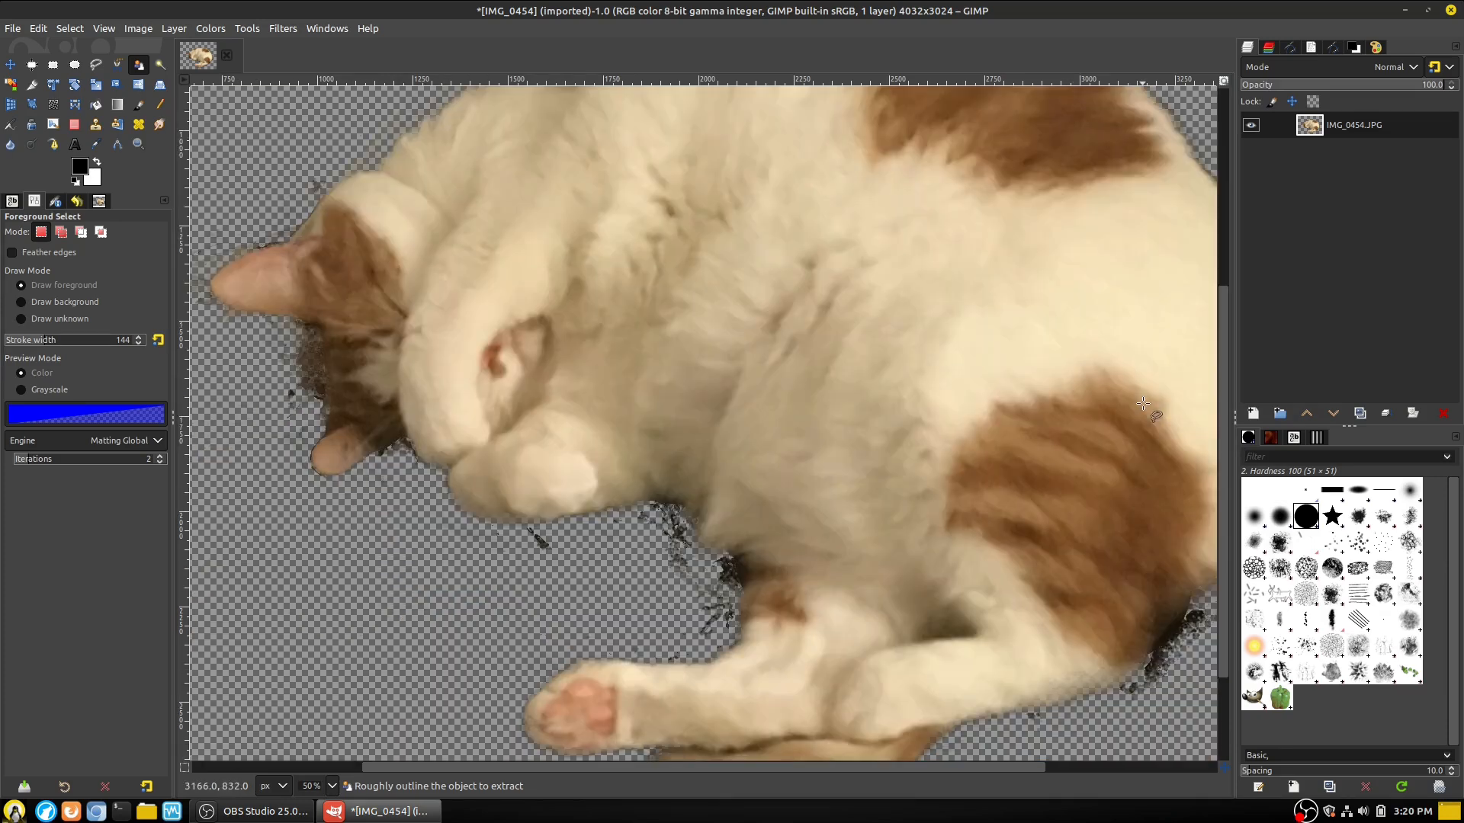
scroll(1137, 438, "right", 2)
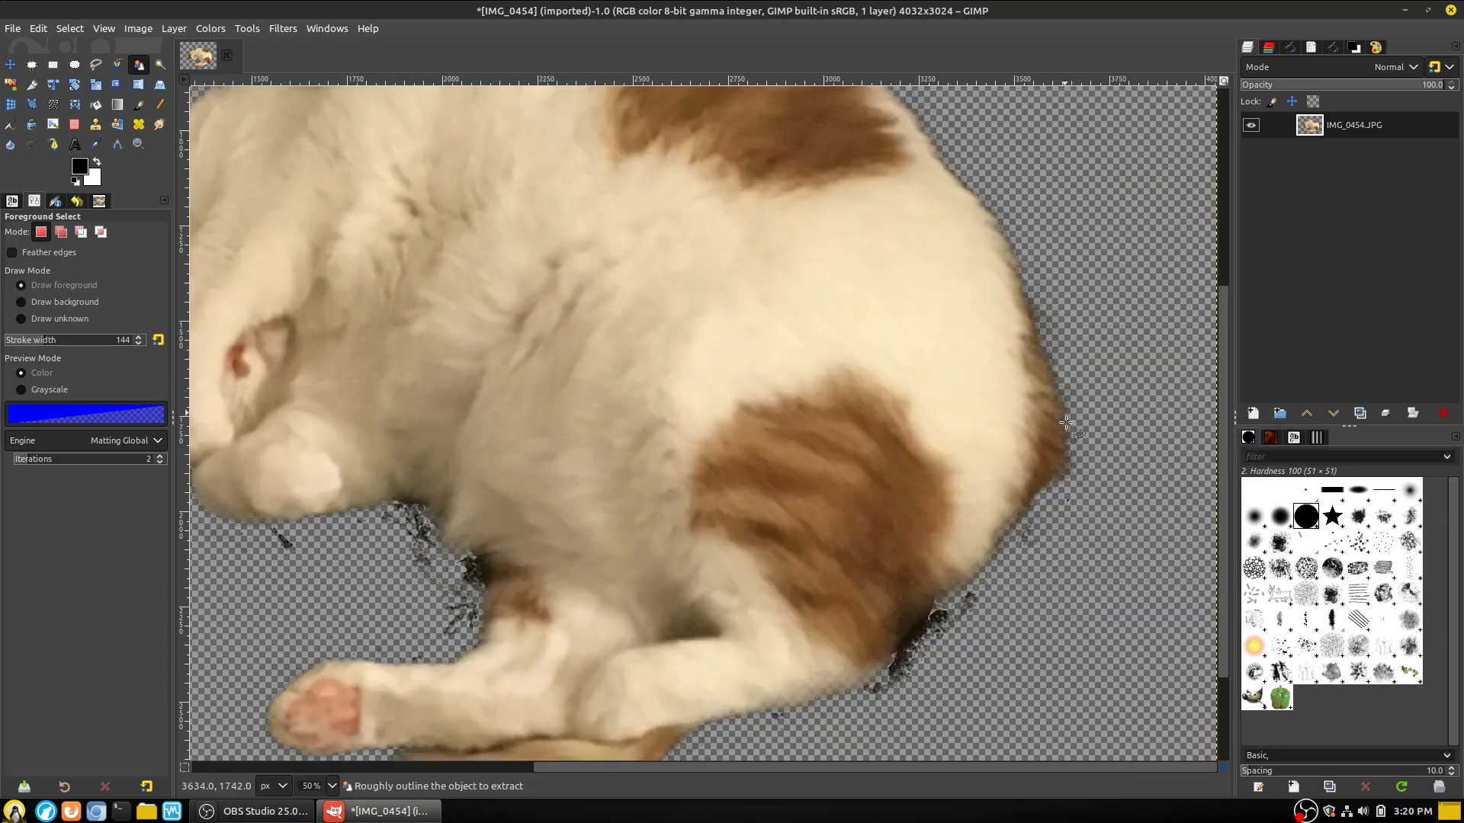
scroll(975, 579, "down", 2)
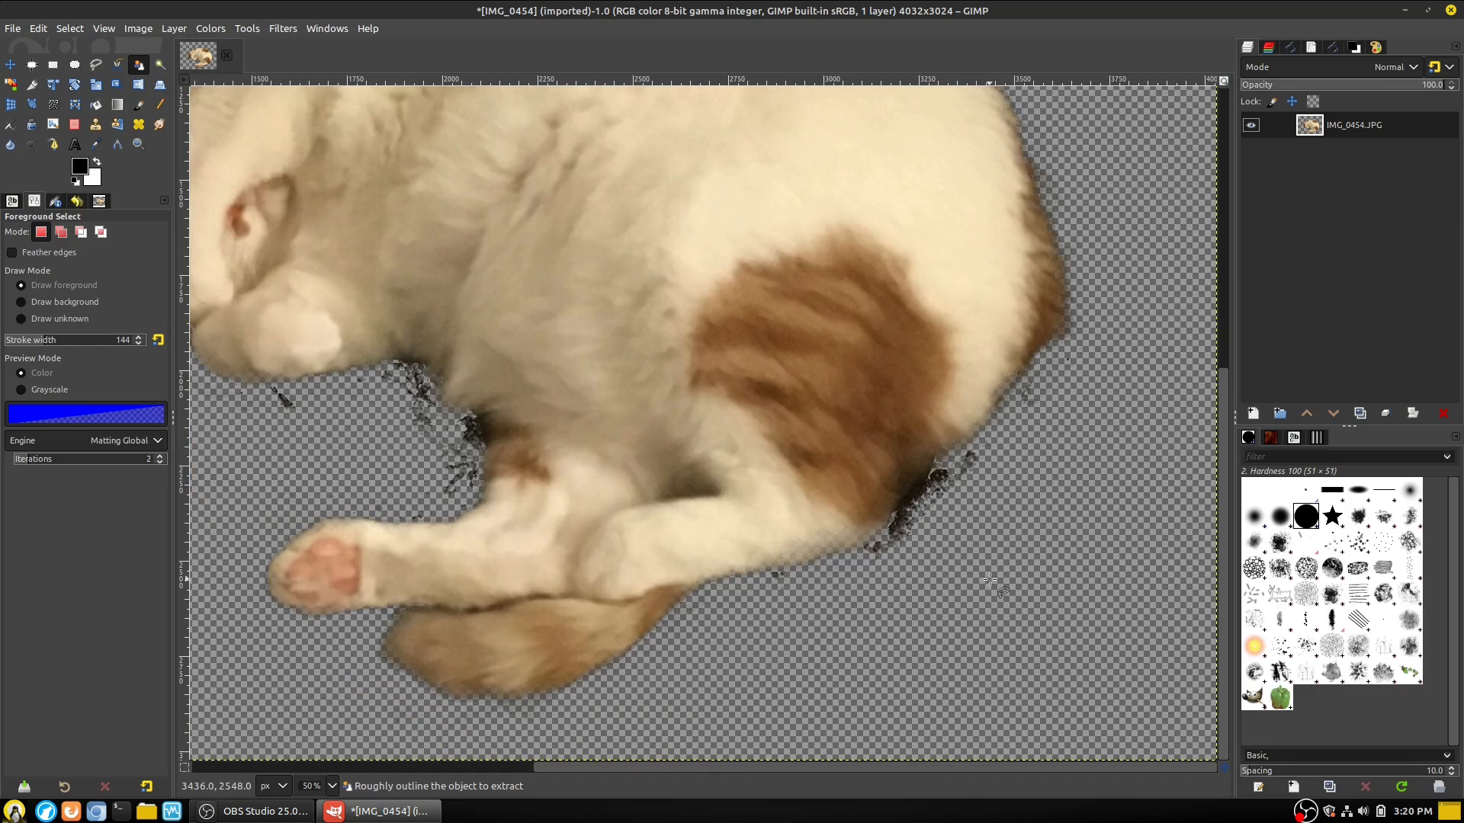
Set the Eraser to the 2. Hardness 050 brush at size 132 and erase the dark fragments behind the hind leg
left_click(75, 126)
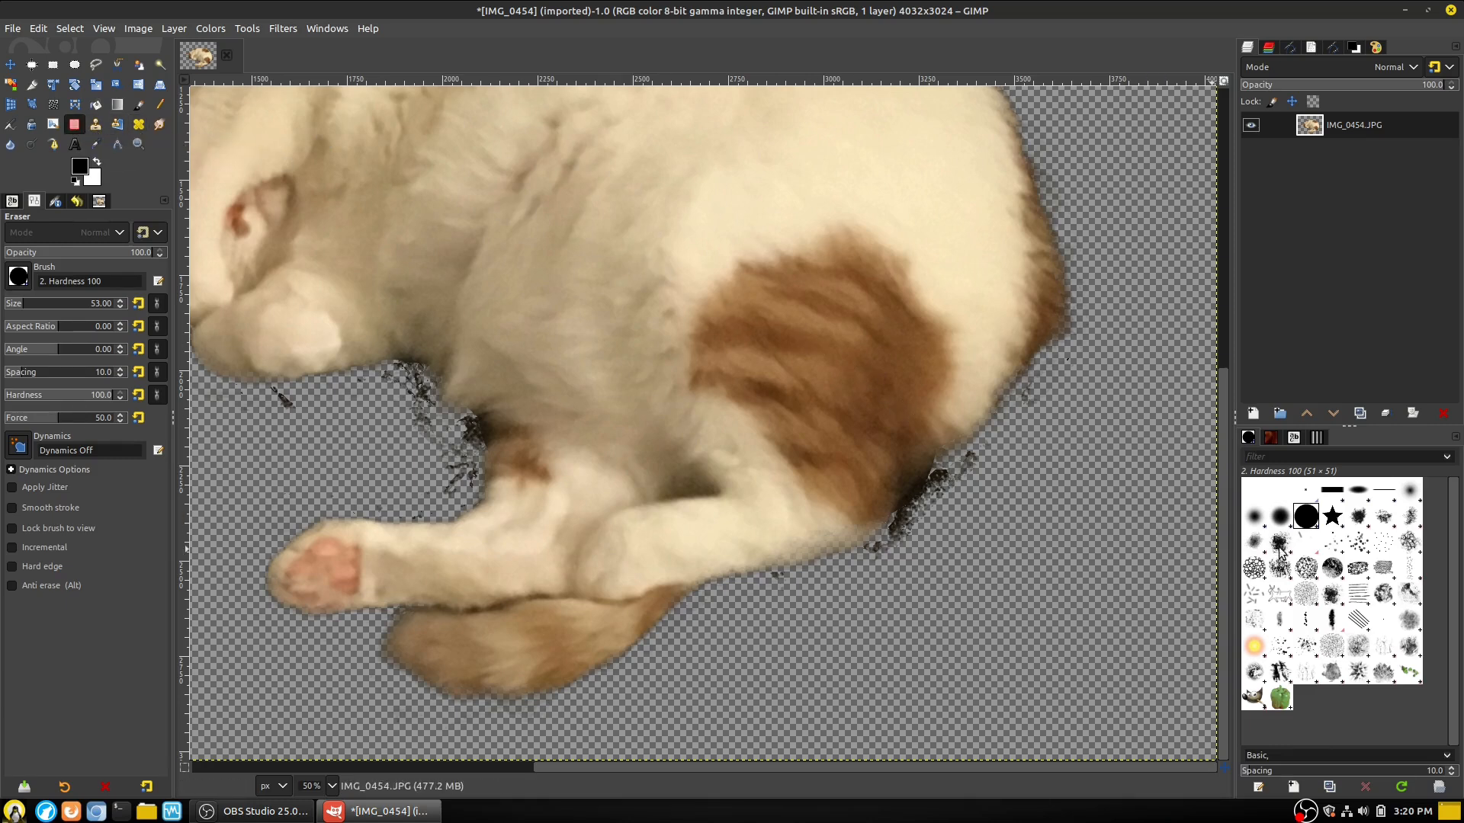
left_click(1254, 517)
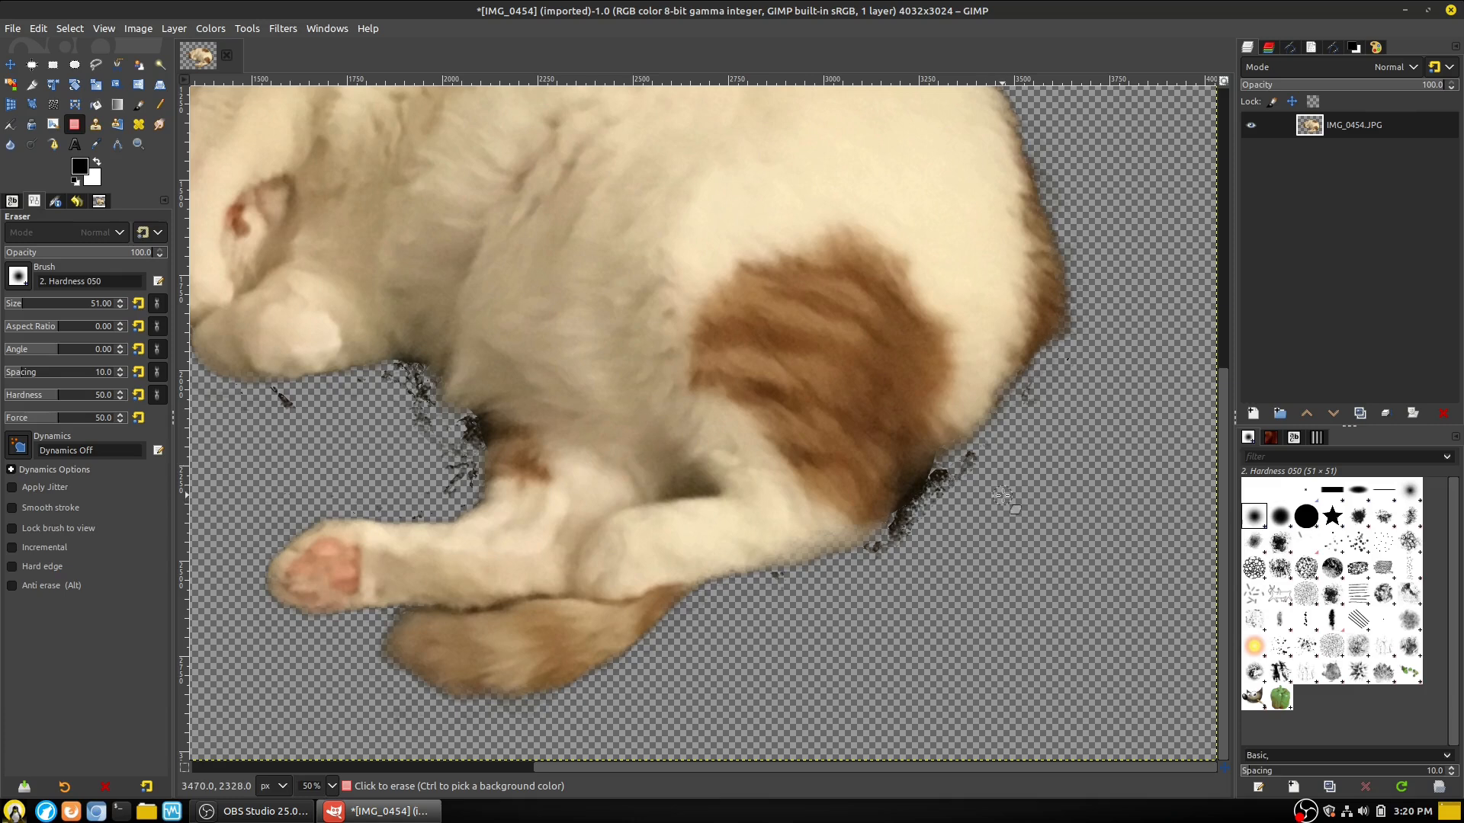
left_click_drag(37, 309, 39, 310)
mouse_move(940, 508)
left_mouse_down()
mouse_move(944, 484)
mouse_move(926, 533)
mouse_move(898, 526)
mouse_move(914, 523)
mouse_move(876, 588)
mouse_move(892, 556)
mouse_move(806, 599)
mouse_move(798, 583)
mouse_move(933, 533)
mouse_move(937, 494)
left_mouse_up()
Erase the leftover background fringe along the cat's upper back, neck and outer ear
scroll(1071, 545, "up", 5)
scroll(932, 221, "up", 2)
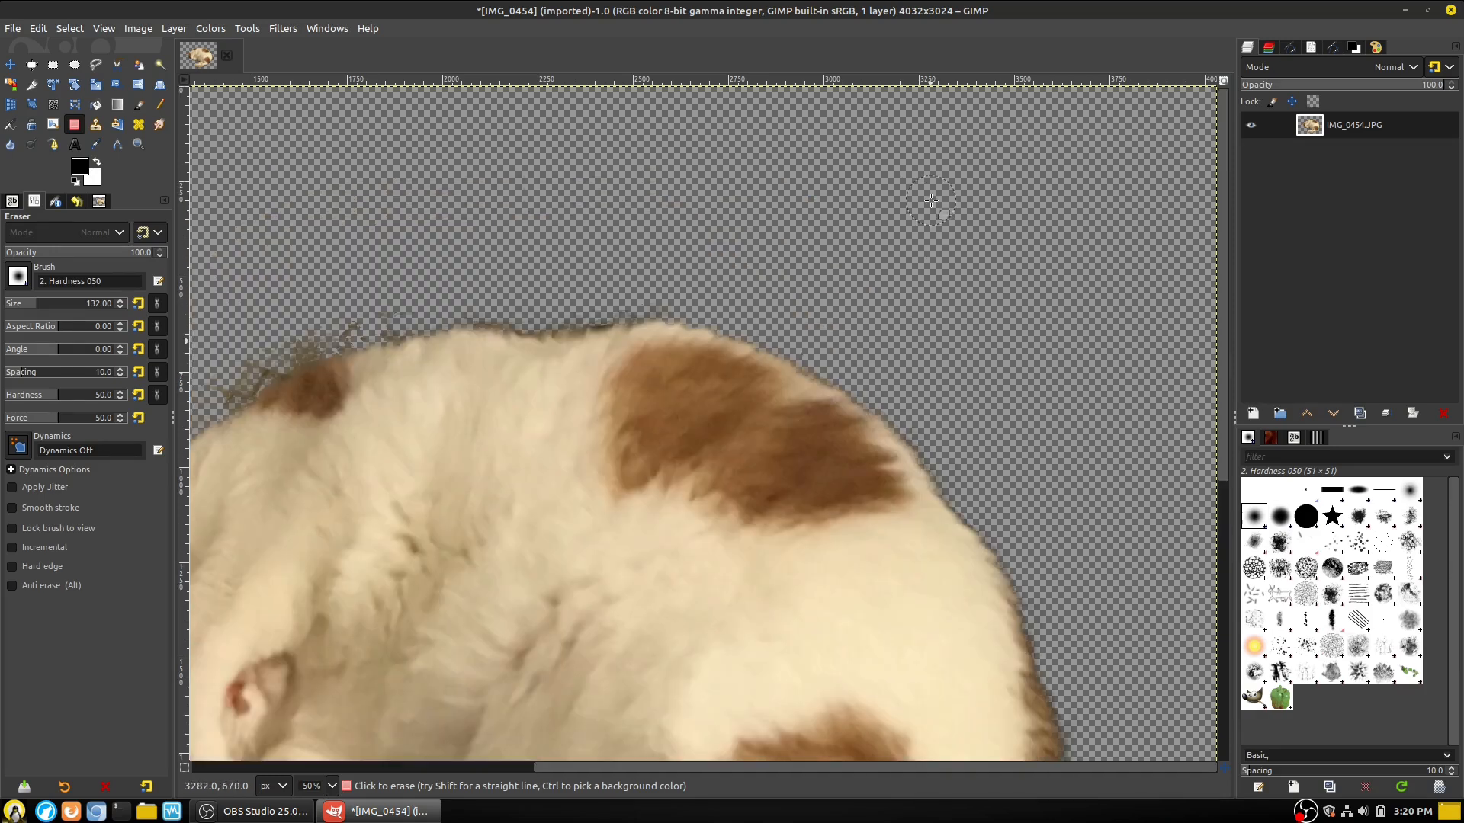
scroll(934, 217, "left", 7)
mouse_move(943, 285)
left_mouse_down()
mouse_move(728, 398)
mouse_move(828, 337)
left_mouse_up()
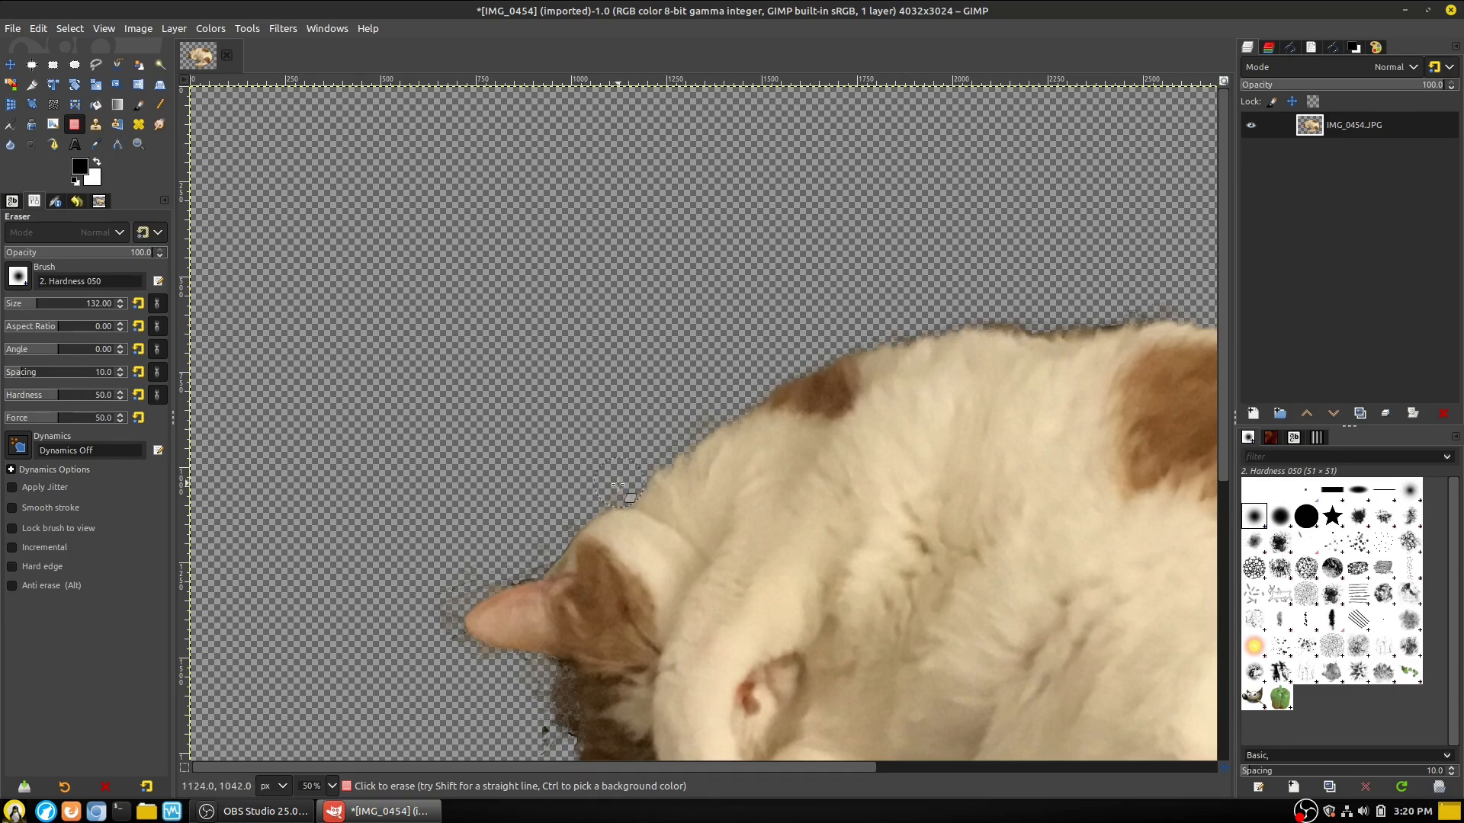
mouse_move(526, 552)
left_mouse_down()
mouse_move(460, 583)
mouse_move(514, 553)
mouse_move(440, 612)
mouse_move(504, 674)
left_mouse_up()
Erase the dark fragments around the cat's face and in the gap between the front paws and hind leg
scroll(504, 675, "down", 5)
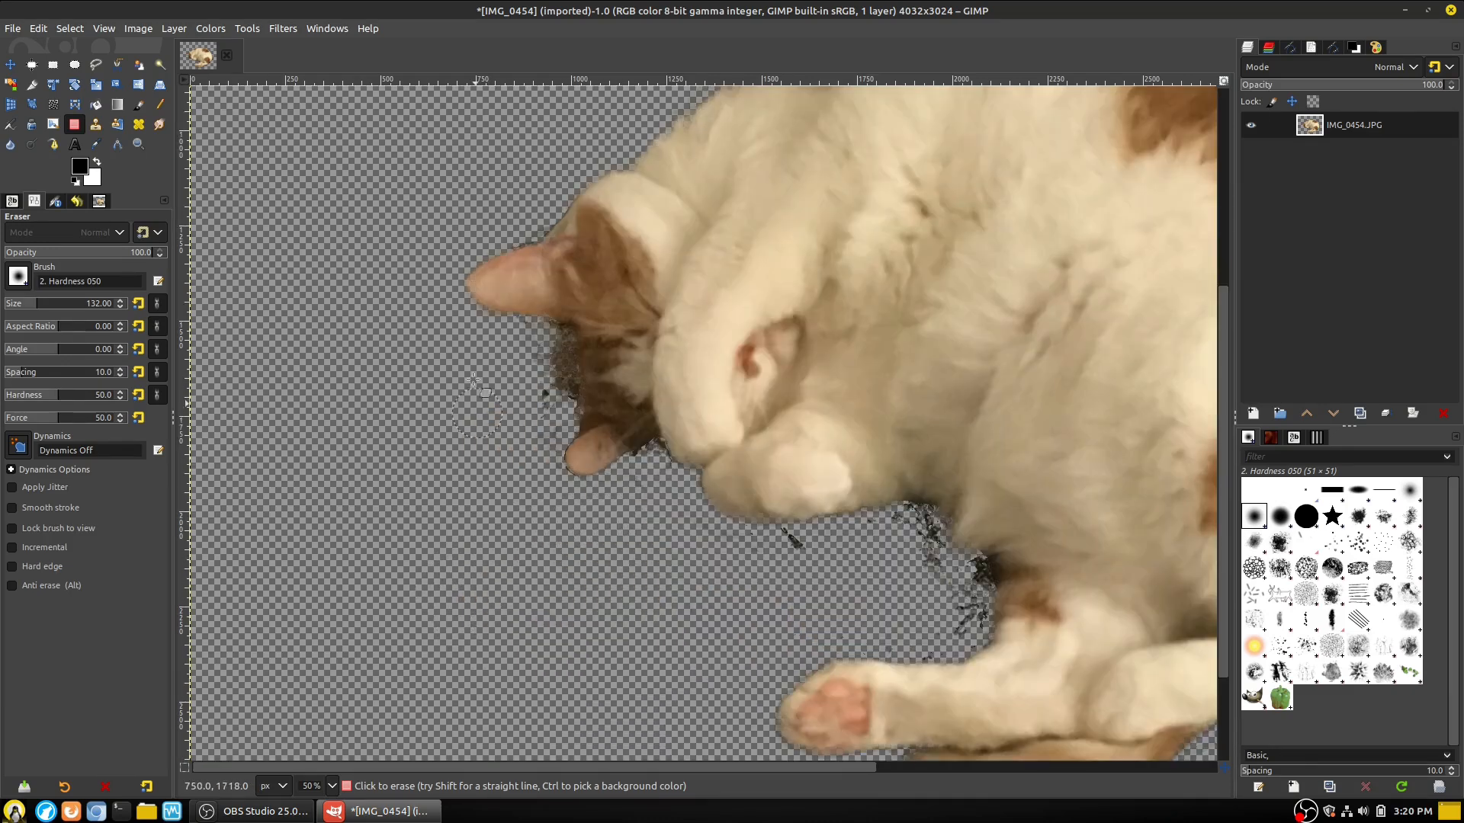
mouse_move(523, 352)
left_mouse_down()
mouse_move(549, 410)
mouse_move(526, 354)
left_mouse_up()
left_click_drag(643, 477, 635, 474)
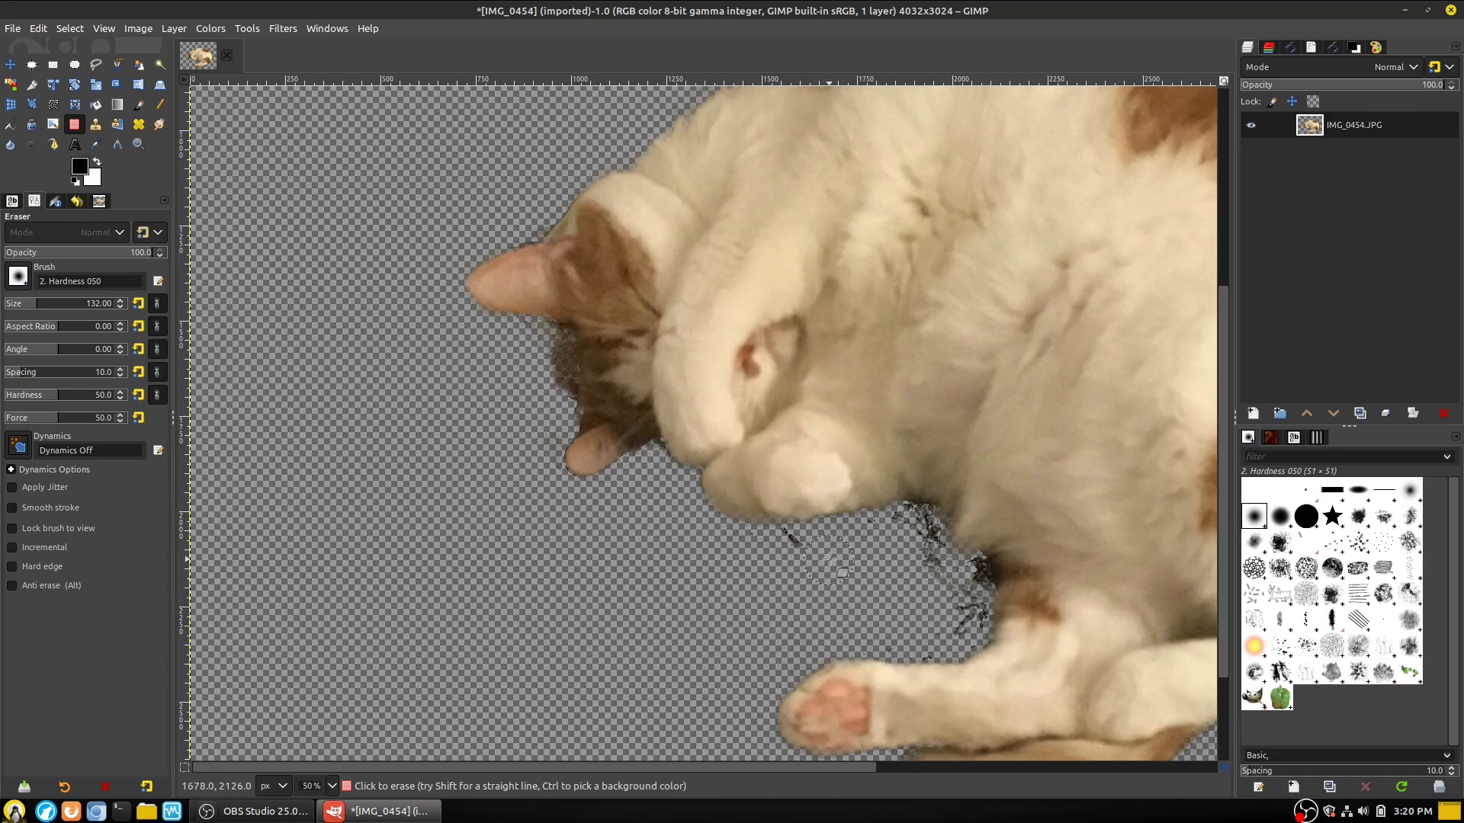
mouse_move(829, 559)
left_mouse_down()
mouse_move(959, 581)
mouse_move(915, 560)
mouse_move(927, 535)
mouse_move(897, 539)
mouse_move(913, 521)
mouse_move(895, 526)
mouse_move(923, 527)
mouse_move(907, 522)
mouse_move(956, 577)
mouse_move(973, 568)
mouse_move(977, 591)
mouse_move(956, 573)
mouse_move(969, 626)
mouse_move(971, 613)
mouse_move(920, 642)
left_mouse_up()
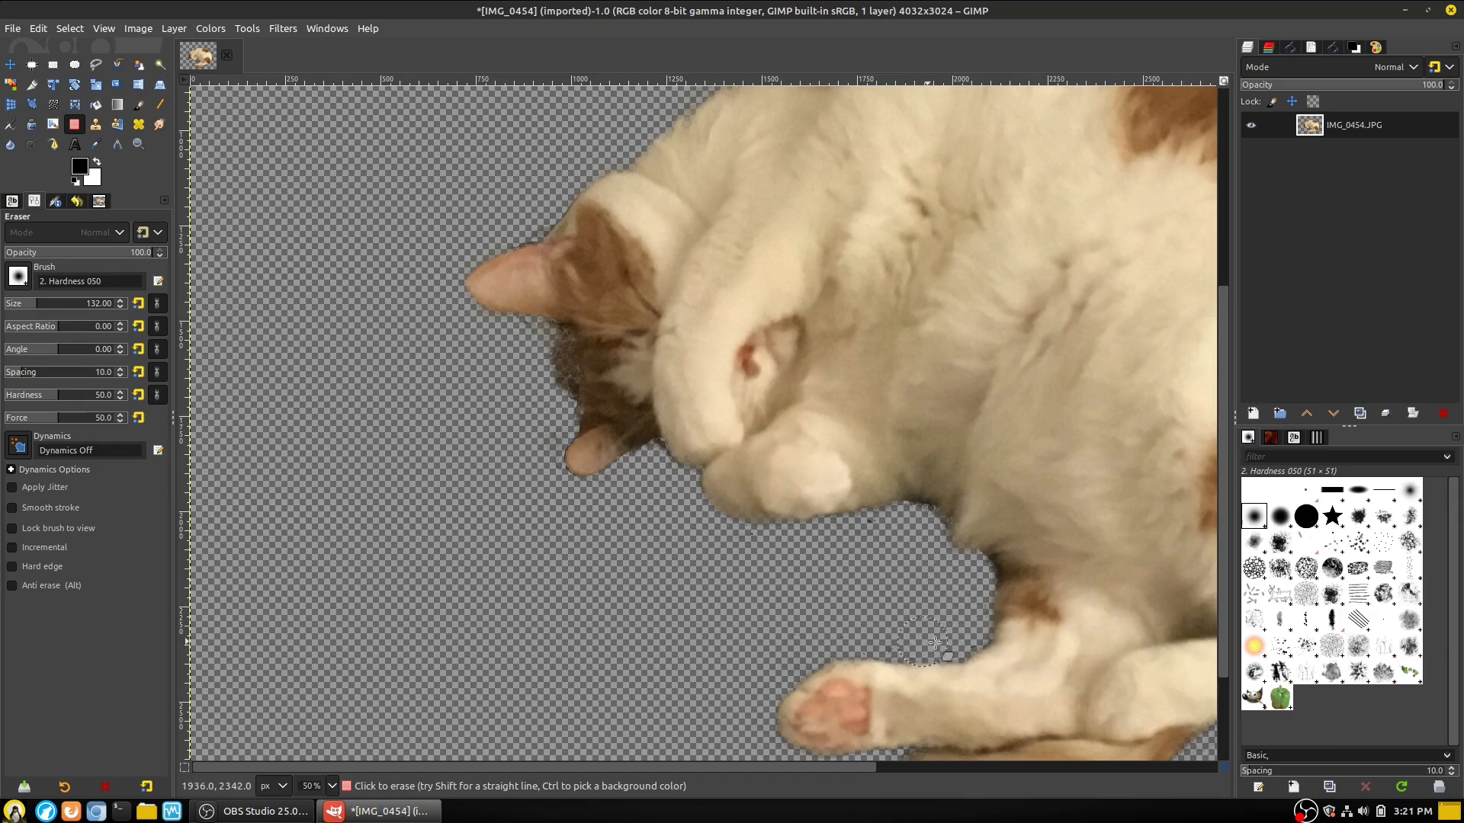
Clean up the remaining dark edge where the rump meets the back of the hind leg
scroll(847, 564, "down", 3)
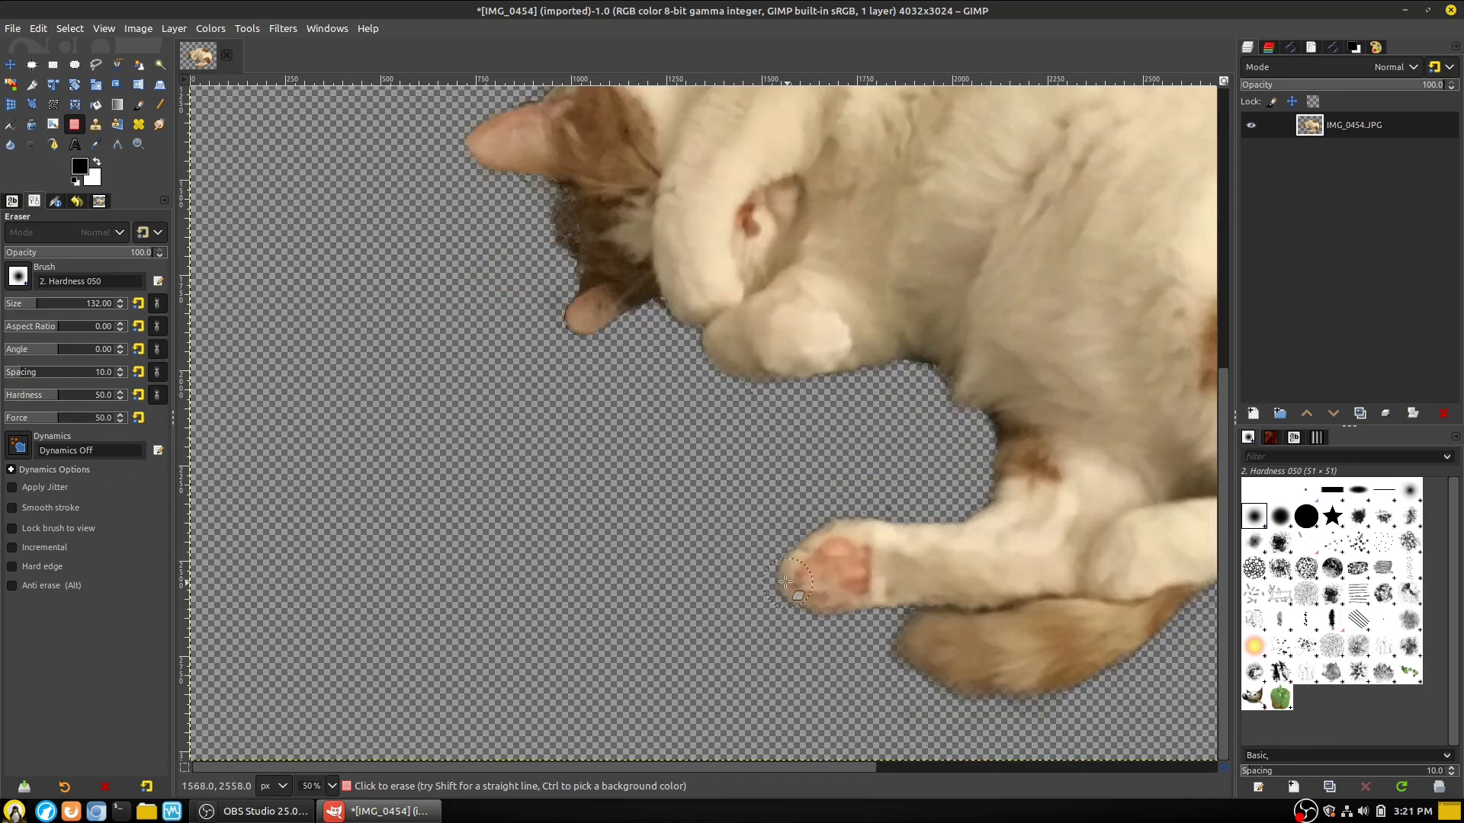
scroll(792, 633, "right", 10)
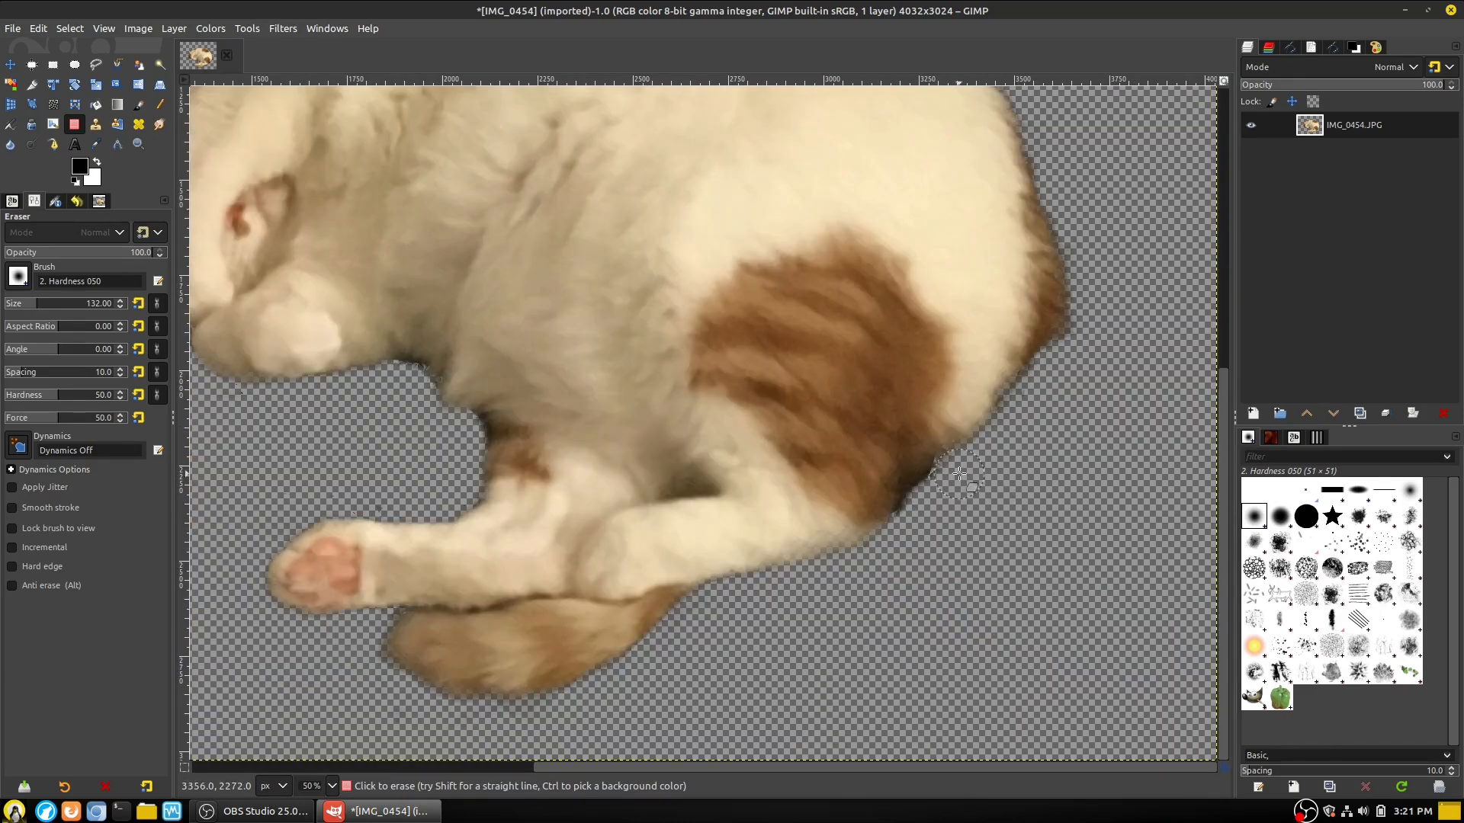
left_click_drag(921, 516, 937, 487)
Select the transparent area around the whole cat with Fuzzy Select to expose stray pixels
scroll(1101, 434, "left", 5)
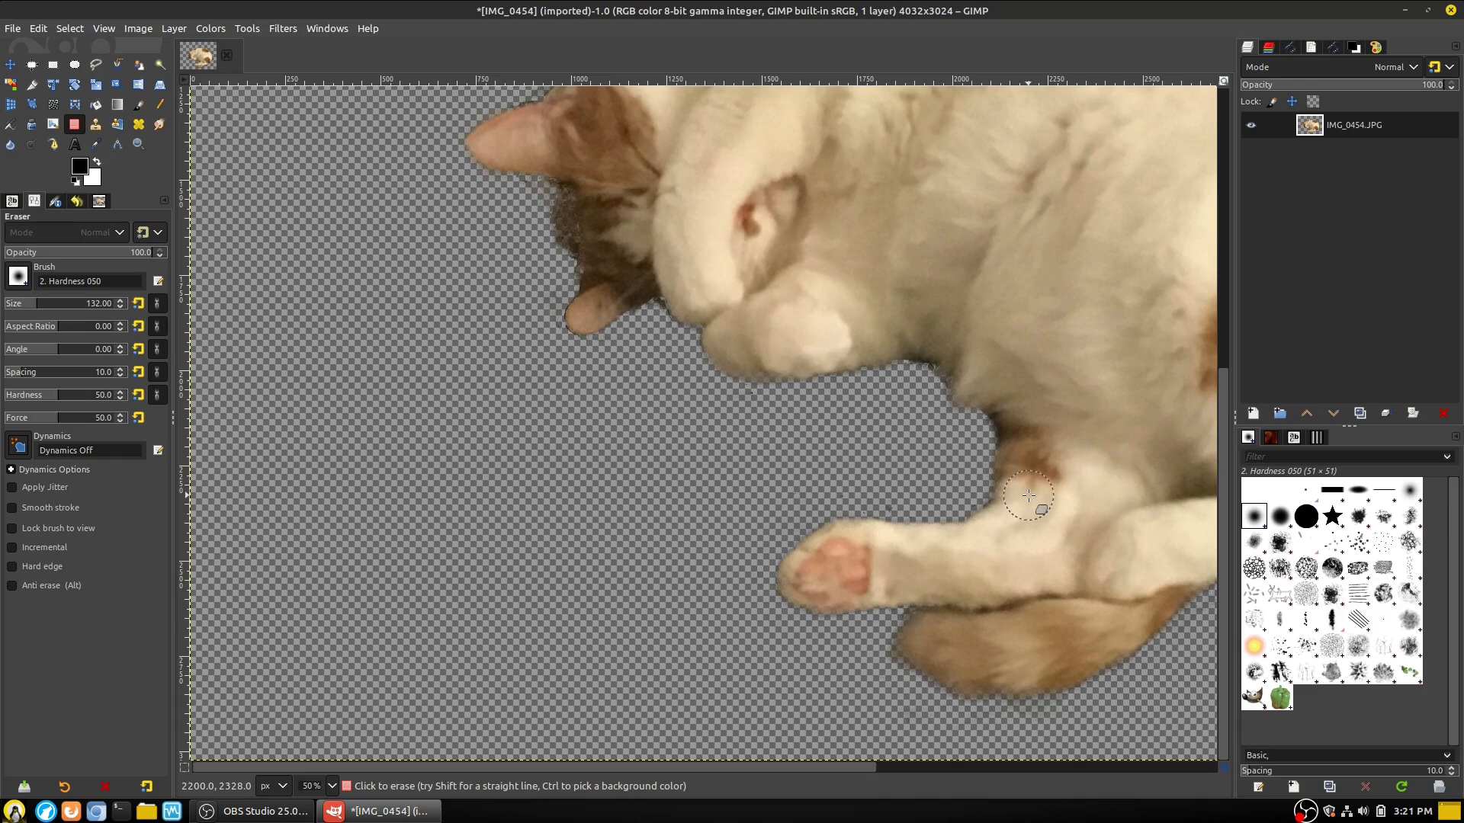
scroll(953, 503, "up", 3)
scroll(908, 482, "down", 2)
scroll(983, 503, "right", 3)
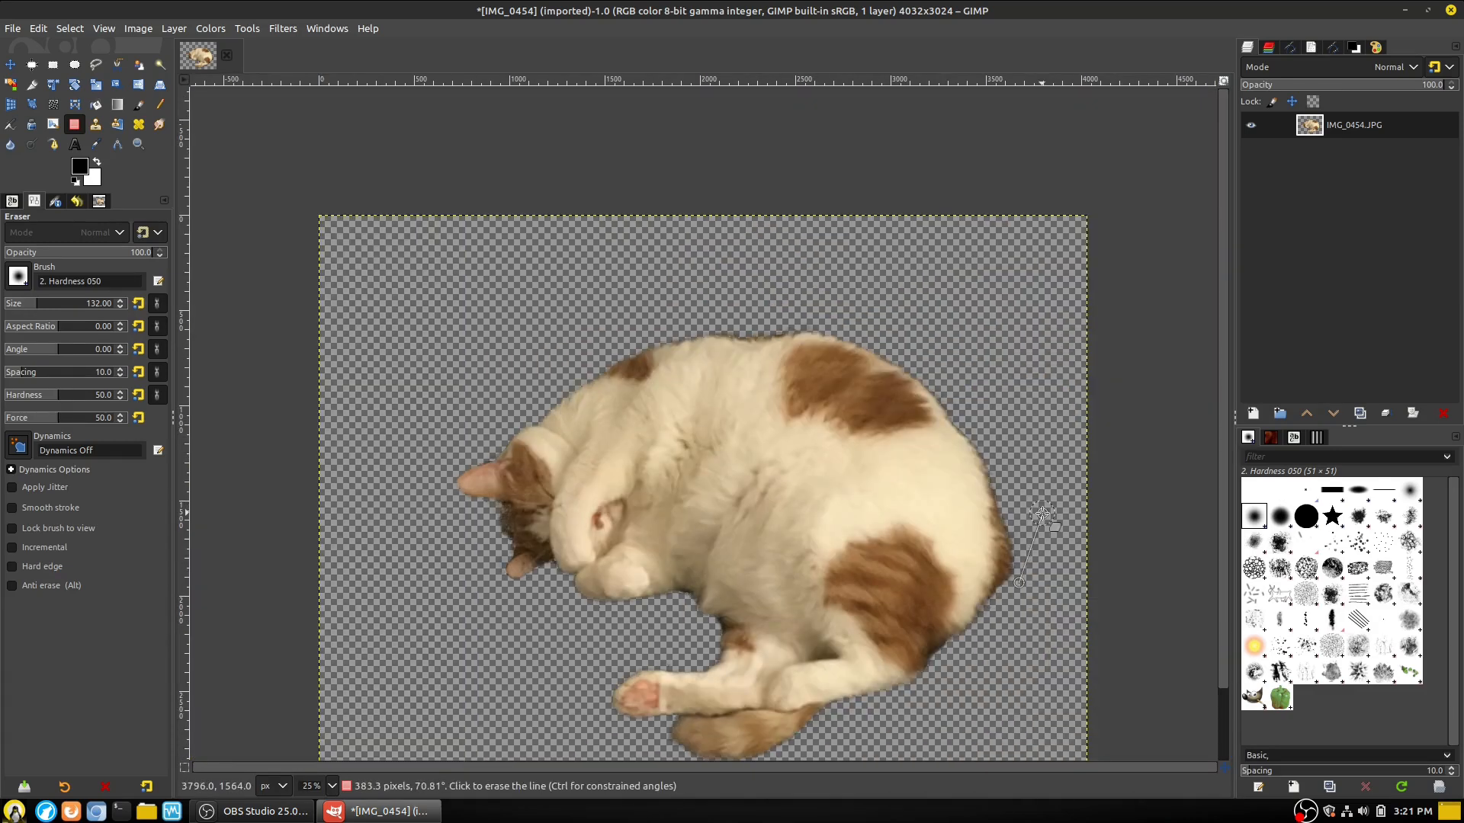
scroll(1013, 538, "down", 1)
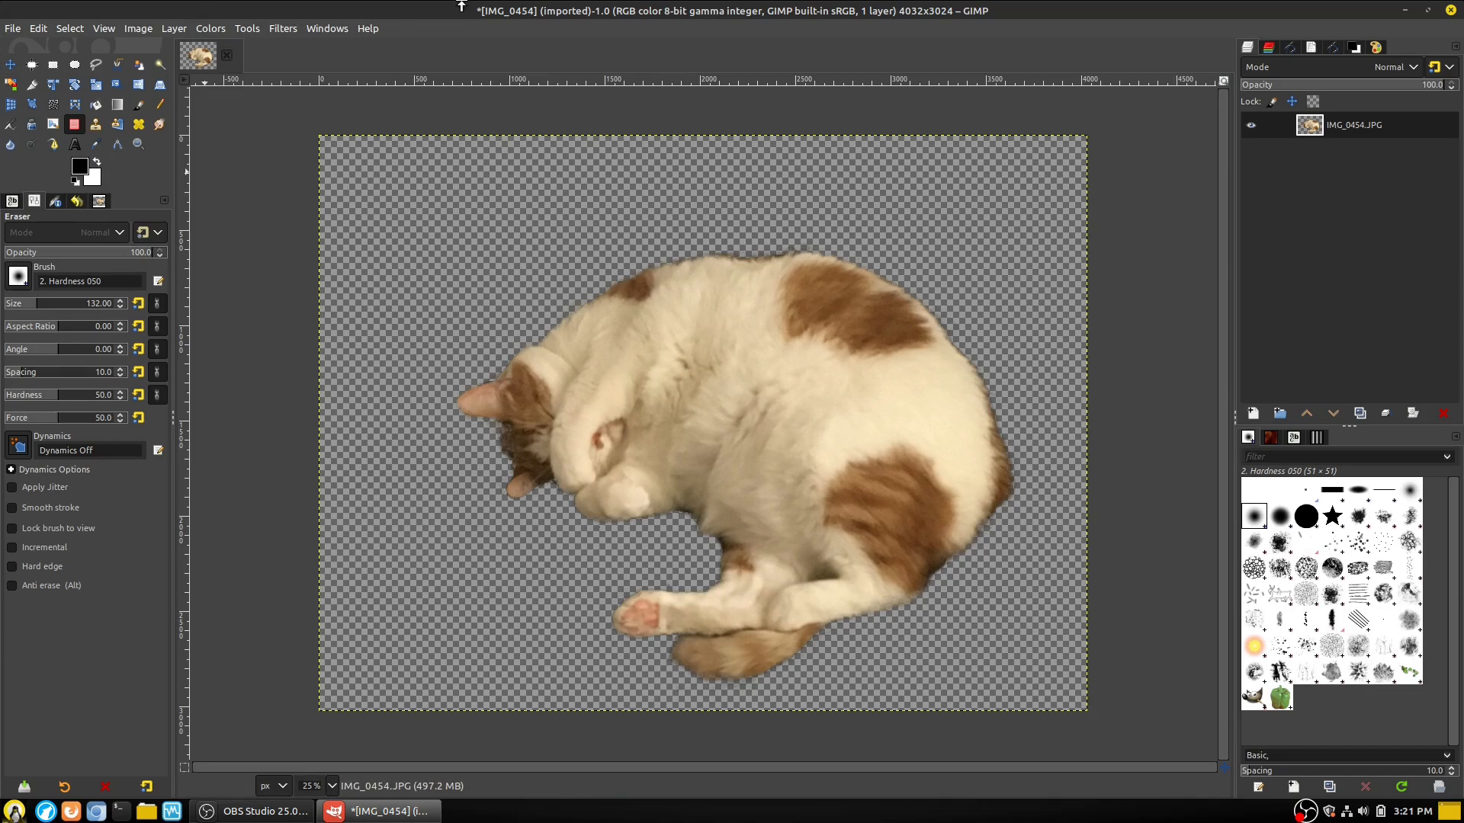
left_click(160, 65)
left_click(433, 212)
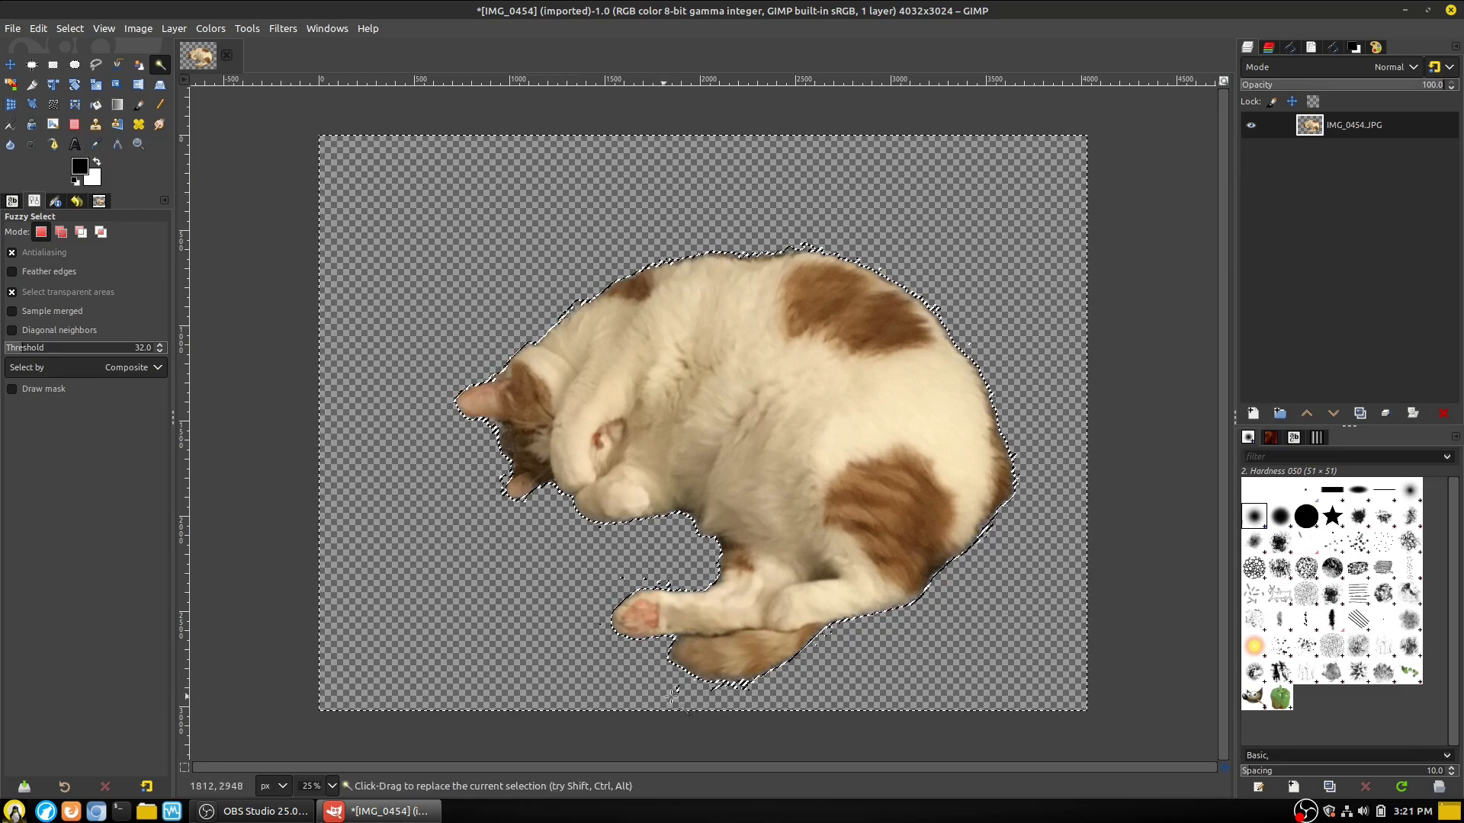
Erase the stray pixels below the cat's tail and clear the selection
left_click(74, 125)
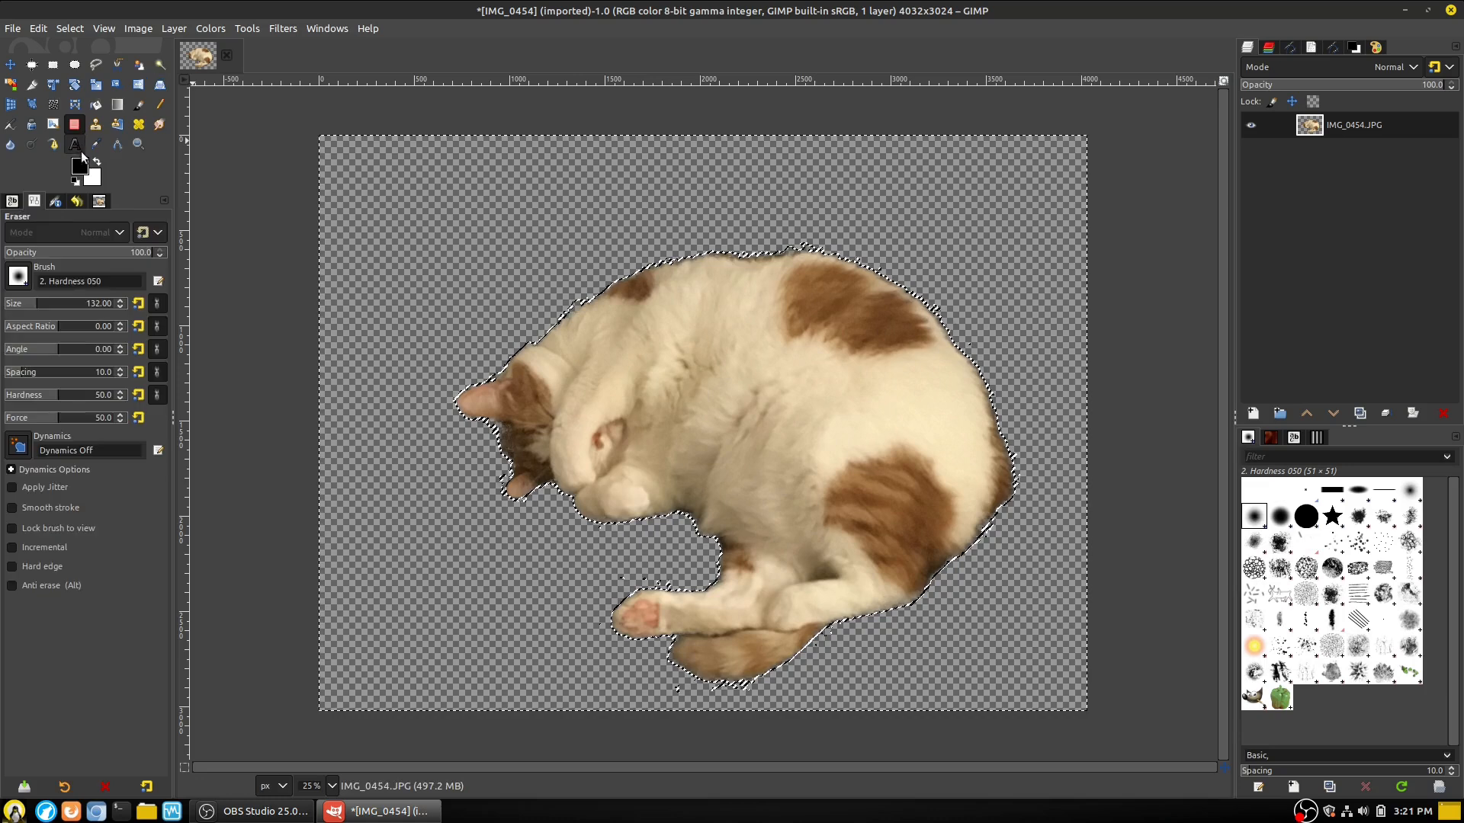
scroll(624, 619, "up", 5, "ctrl")
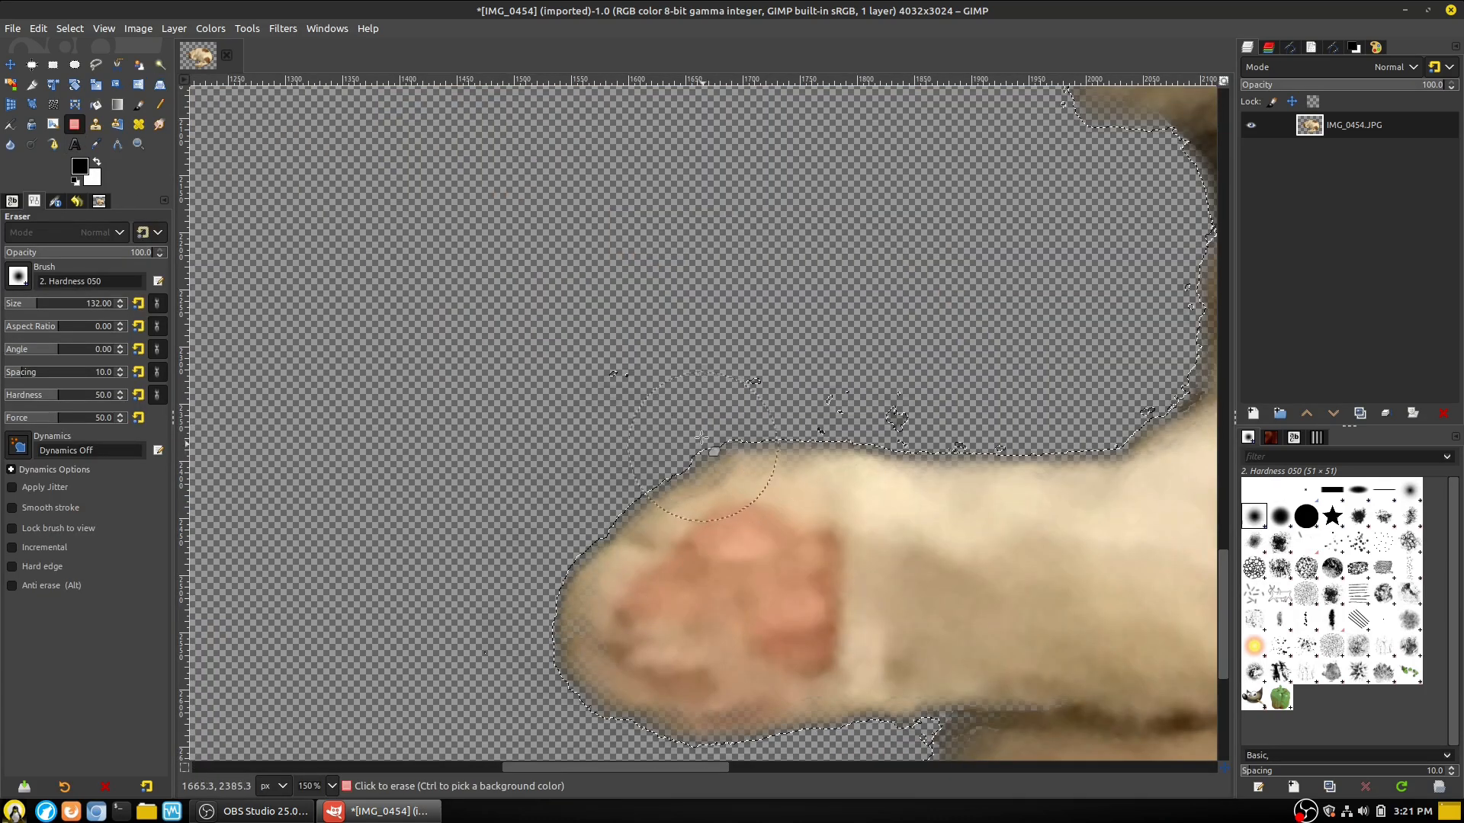
scroll(869, 396, "down", 4)
scroll(1089, 657, "right", 5)
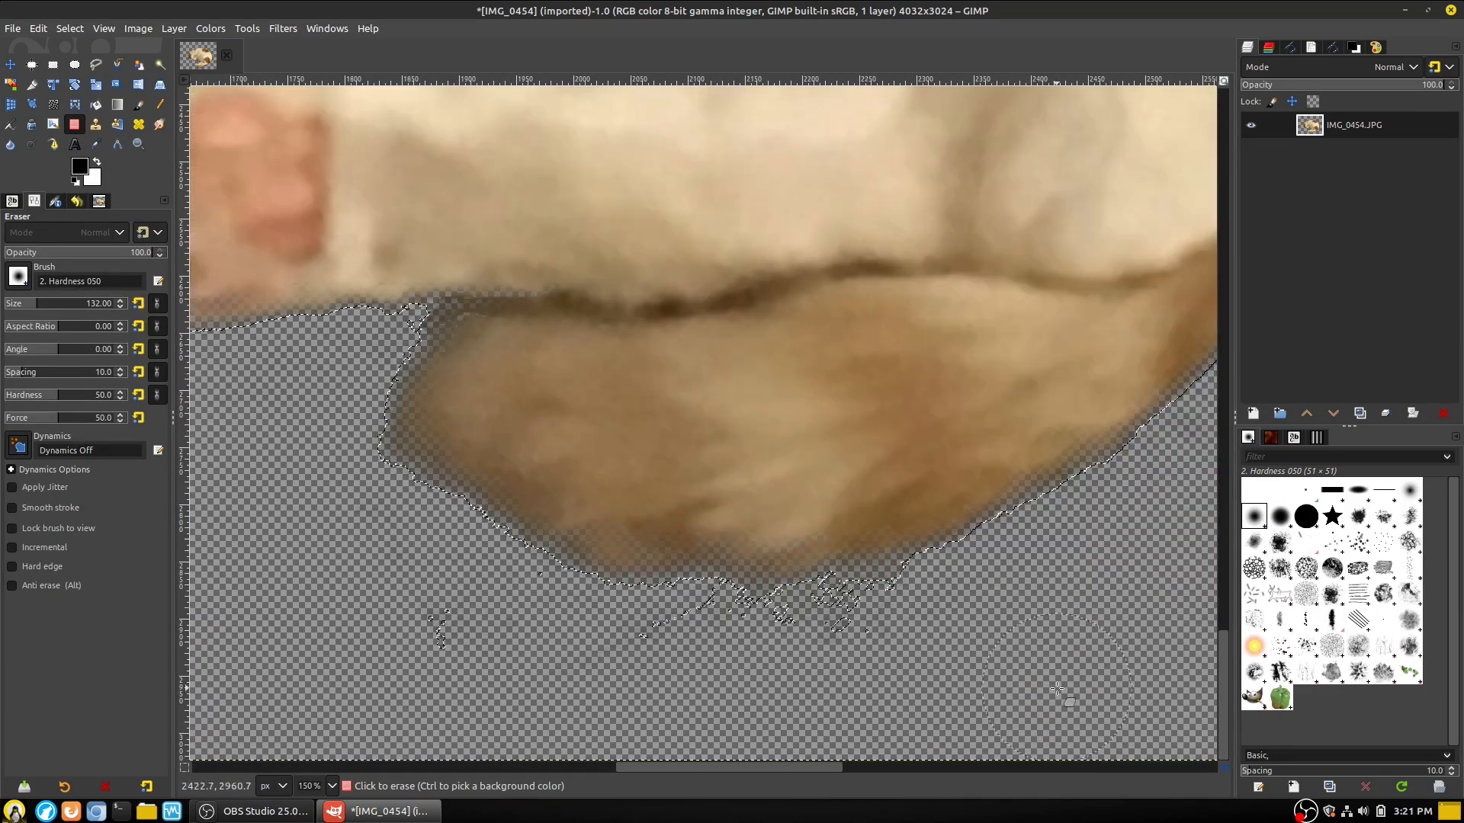
left_click_drag(899, 662, 868, 665)
left_click_drag(660, 673, 417, 645)
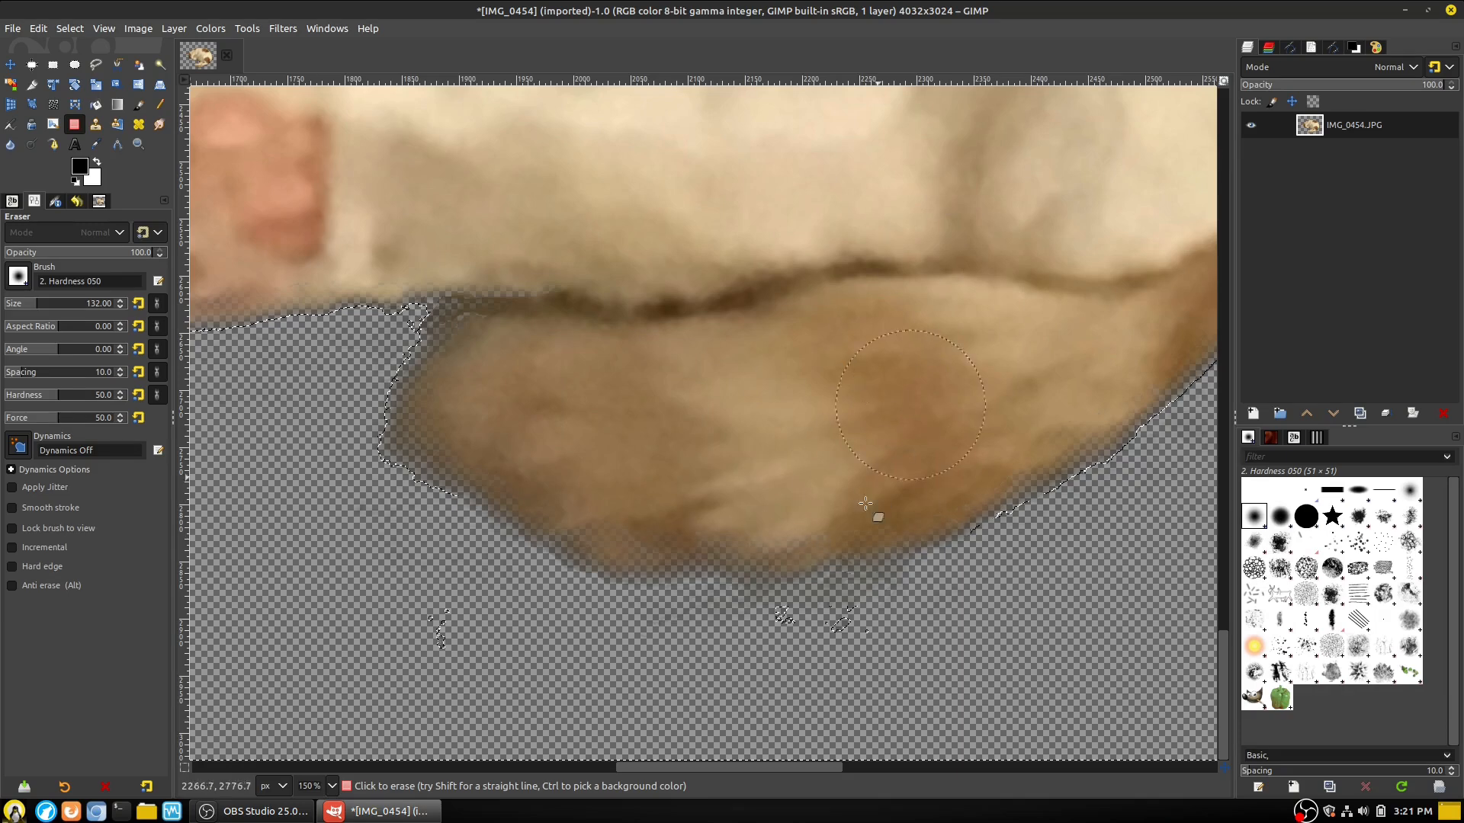
key("shift+ctrl+a")
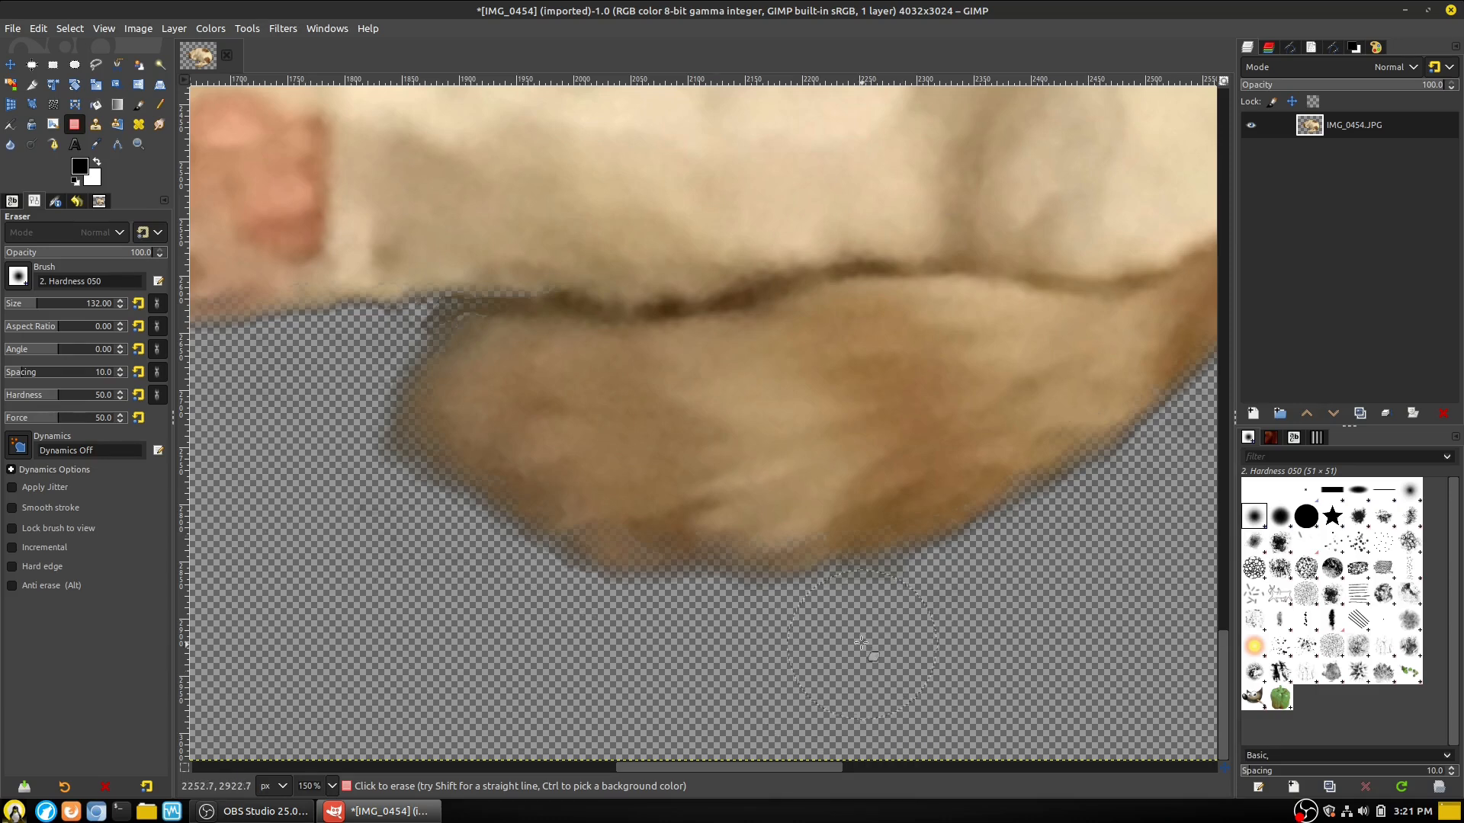
Erase the stray pixels above the hind paw and the dark fringe beneath the cat's outer ear
scroll(534, 480, "left", 5)
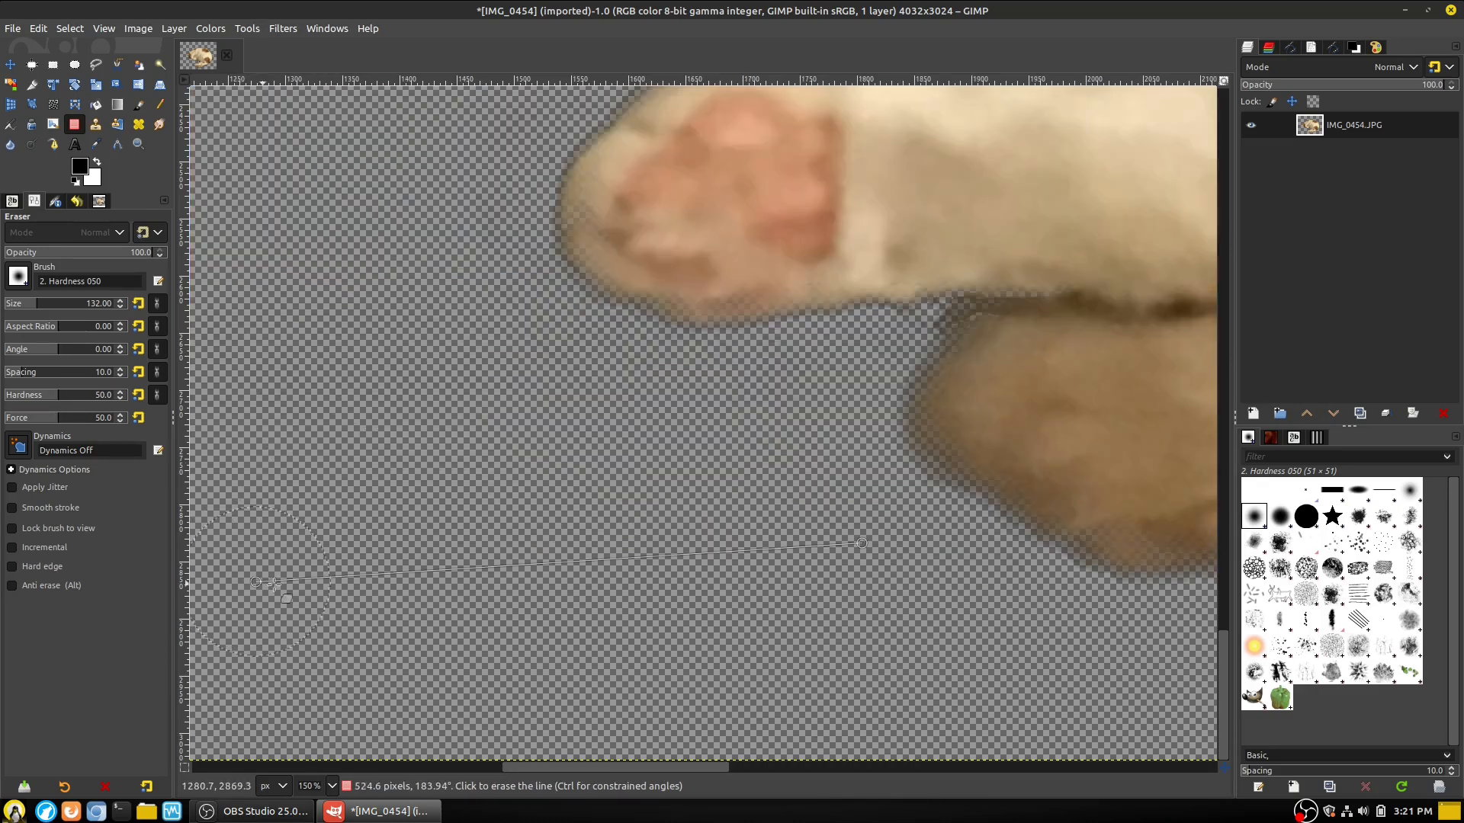
scroll(763, 468, "up", 5)
left_click_drag(798, 466, 836, 460)
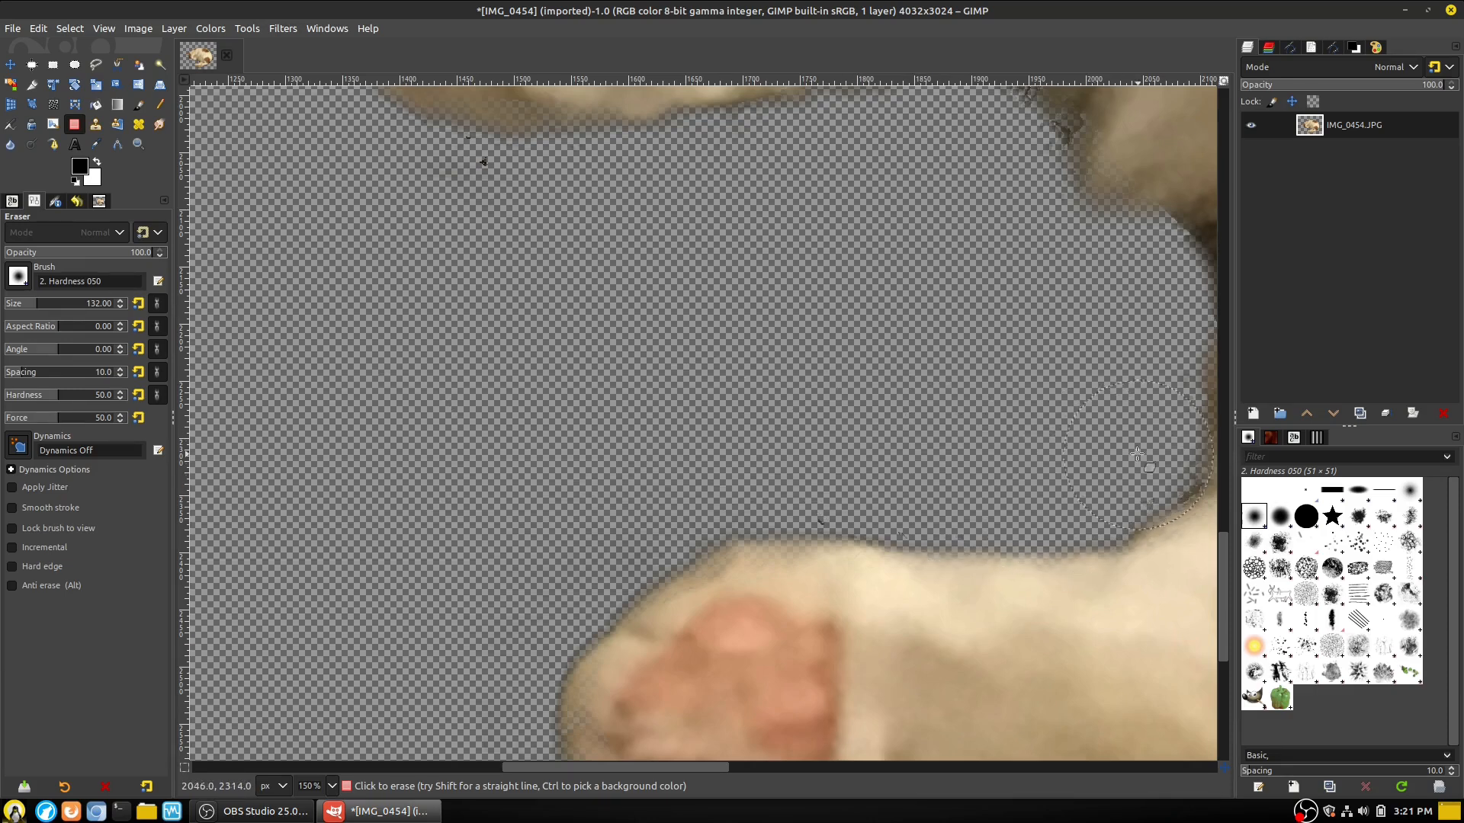
scroll(522, 511, "left", 10)
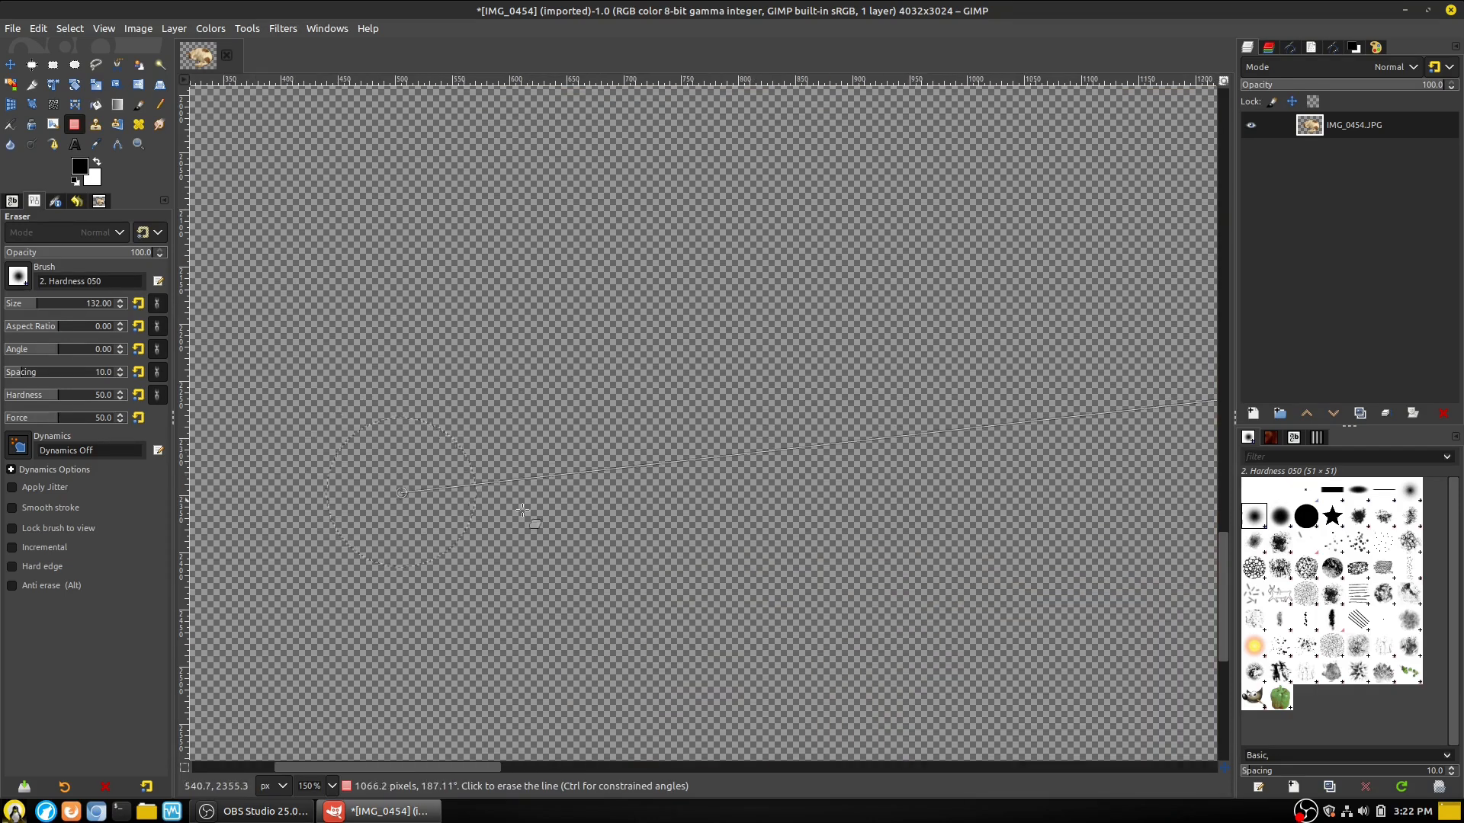
scroll(522, 511, "up", 10)
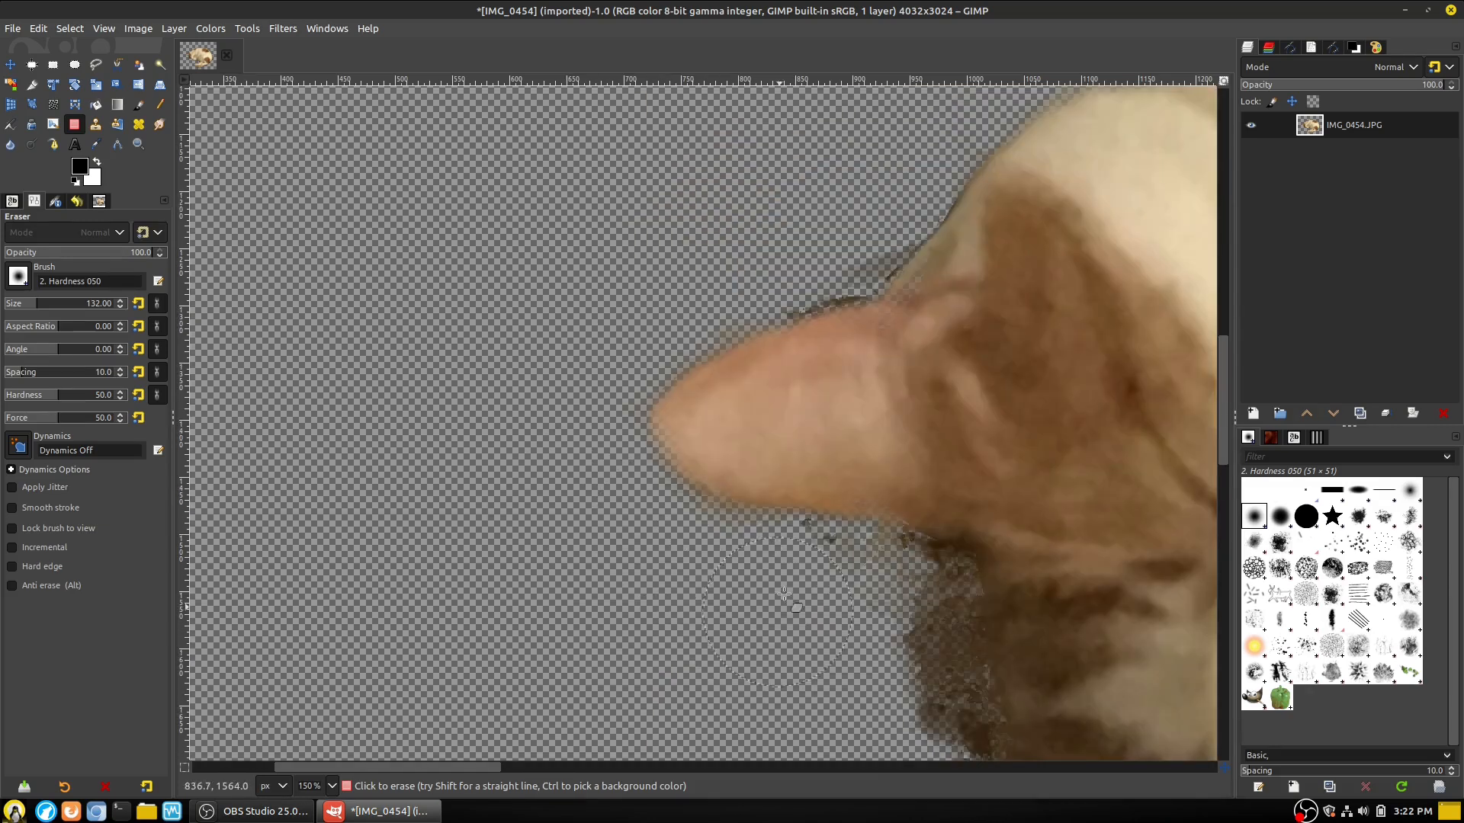
mouse_move(783, 594)
left_mouse_down()
mouse_move(815, 591)
mouse_move(876, 679)
mouse_move(859, 644)
left_mouse_up()
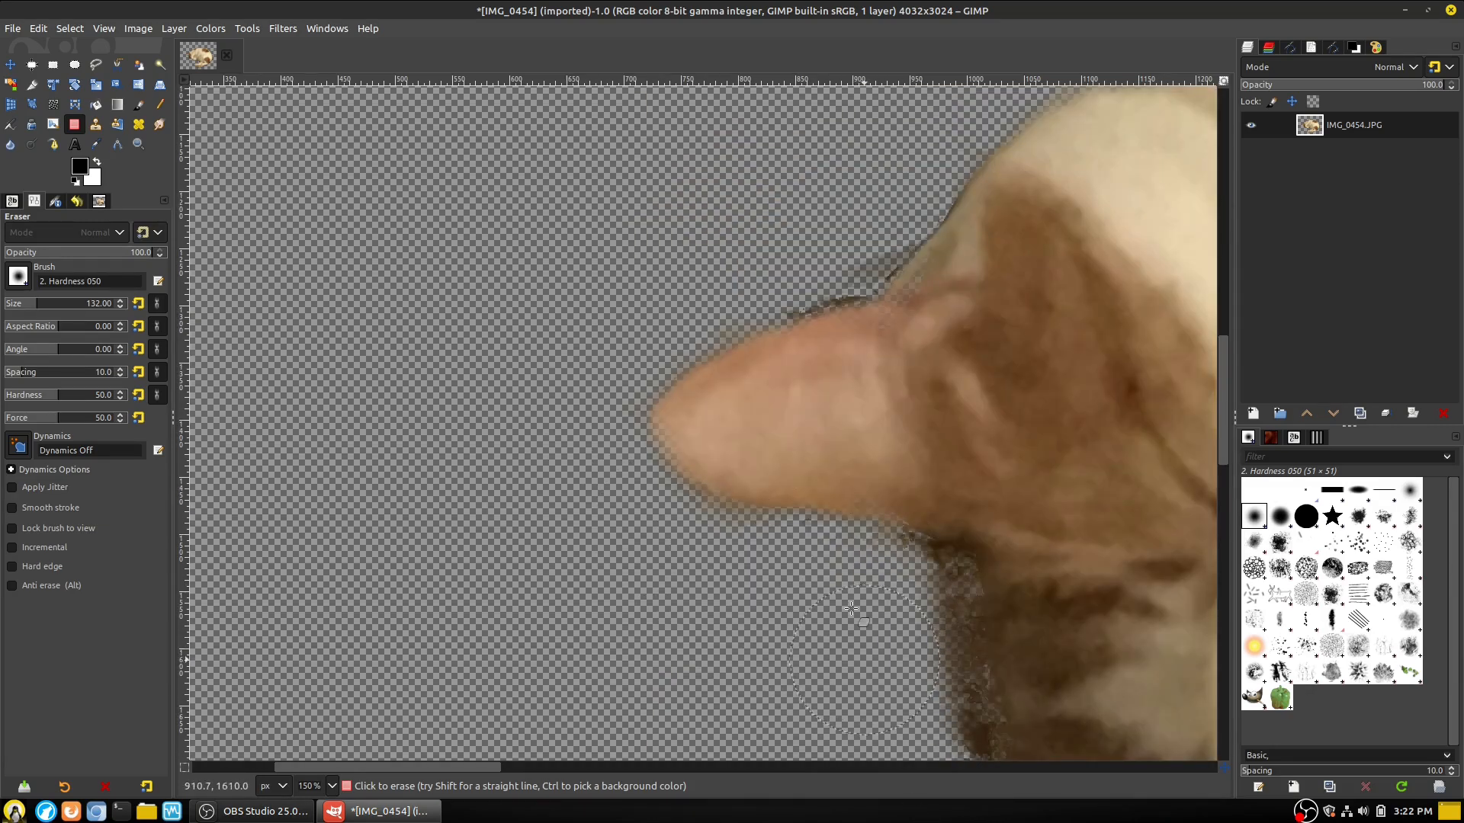
Reselect the cleaned transparent background around the cat with Fuzzy Select
scroll(841, 570, "up", 5)
scroll(849, 570, "down", 5)
scroll(862, 355, "down", 4)
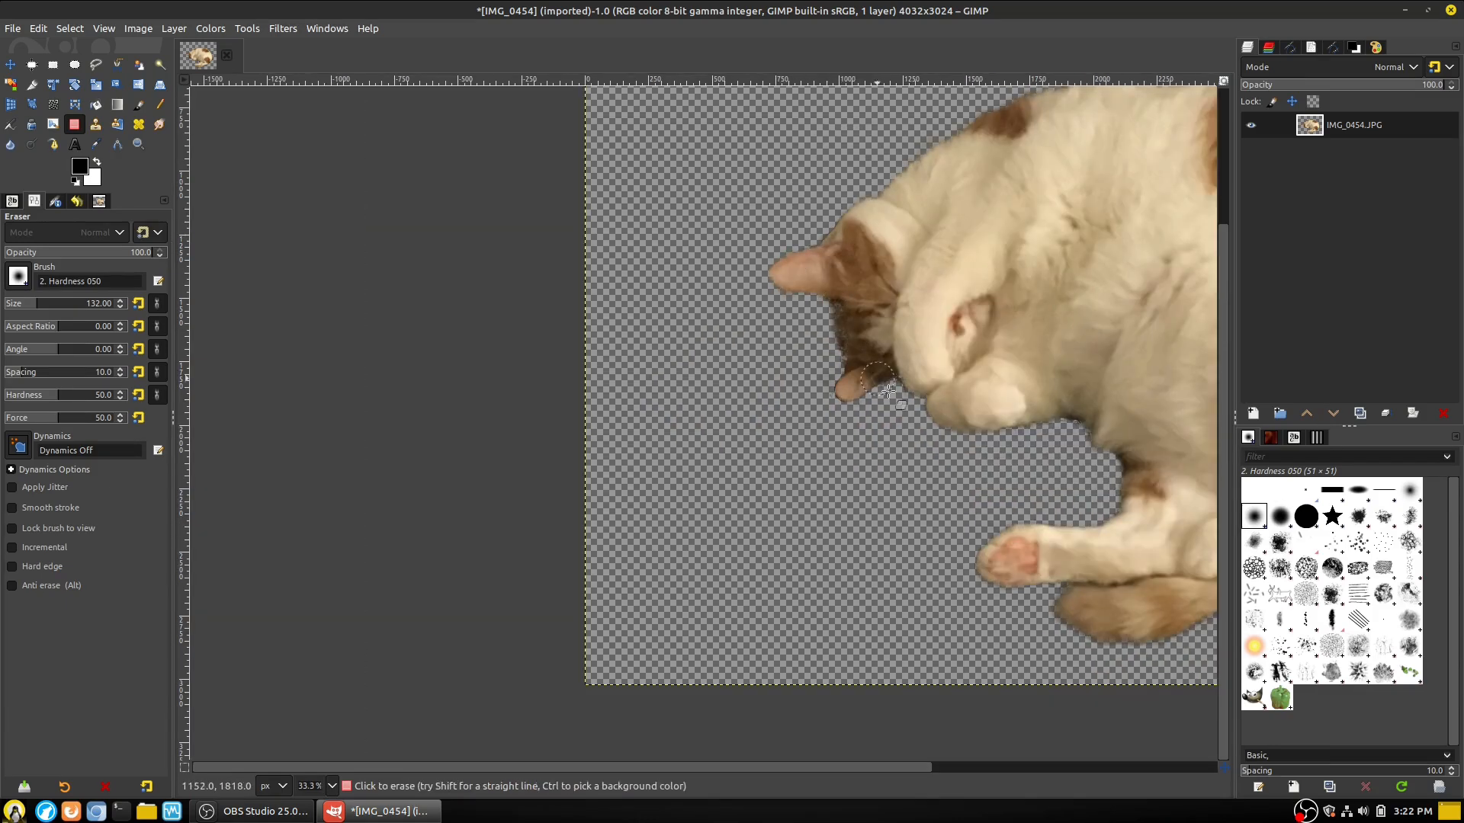
scroll(964, 490, "up", 3)
scroll(1062, 507, "right", 6)
scroll(1055, 503, "down", 2)
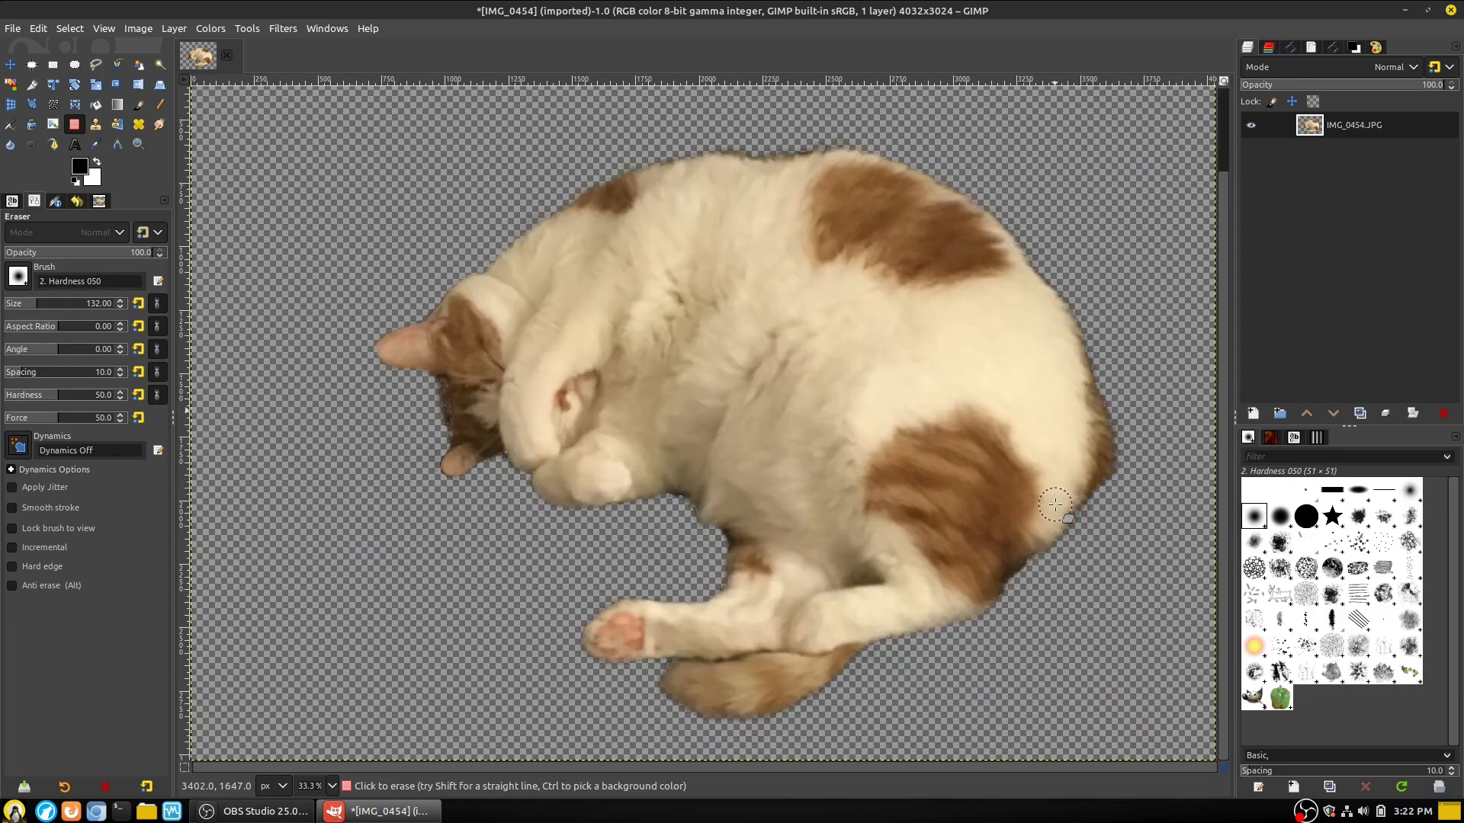
left_click(162, 71)
left_click(366, 163)
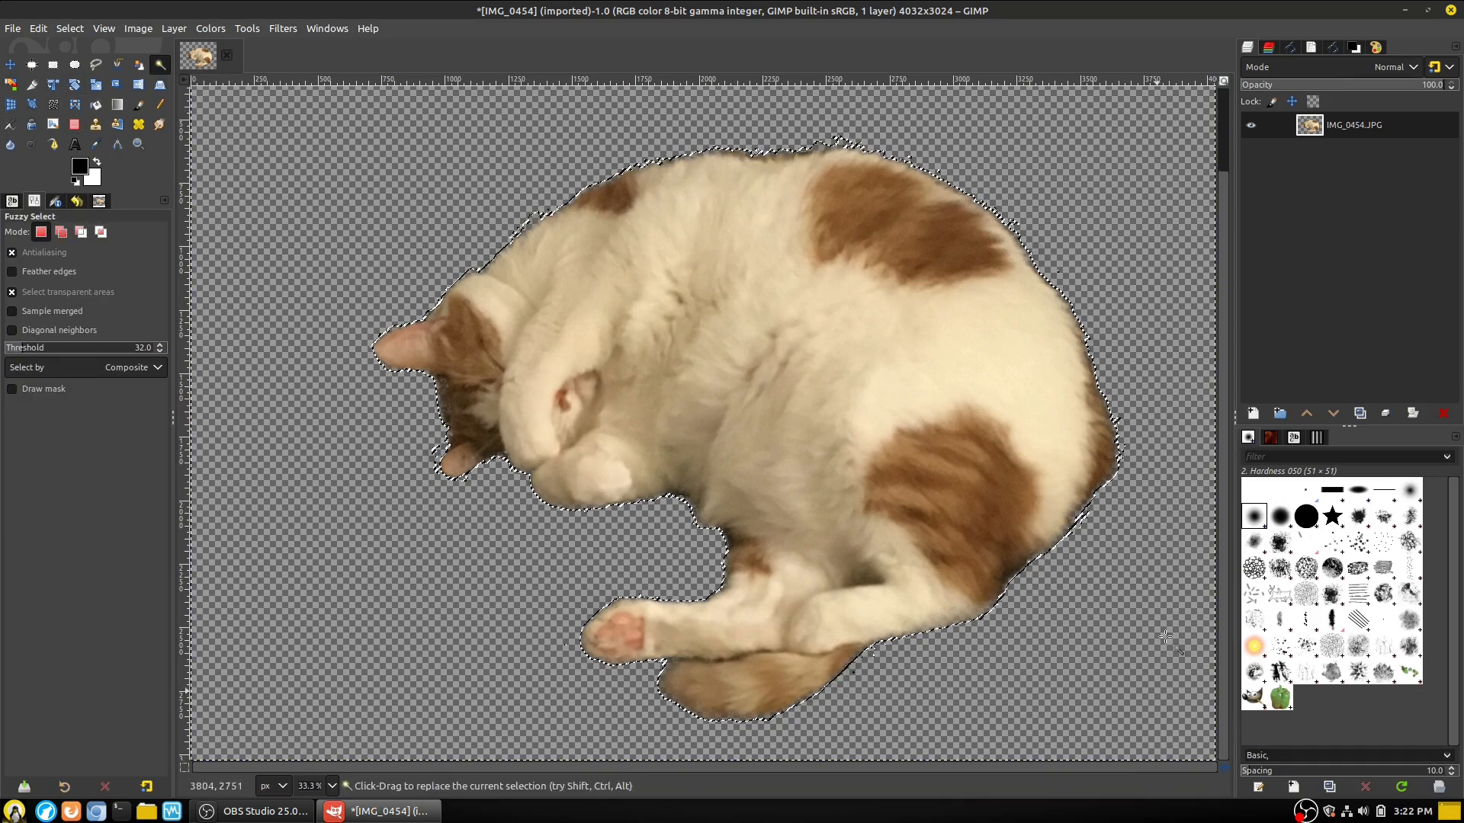
Convert the selection to a path, rename it "Refined", and return to the layer list
left_click(1332, 48)
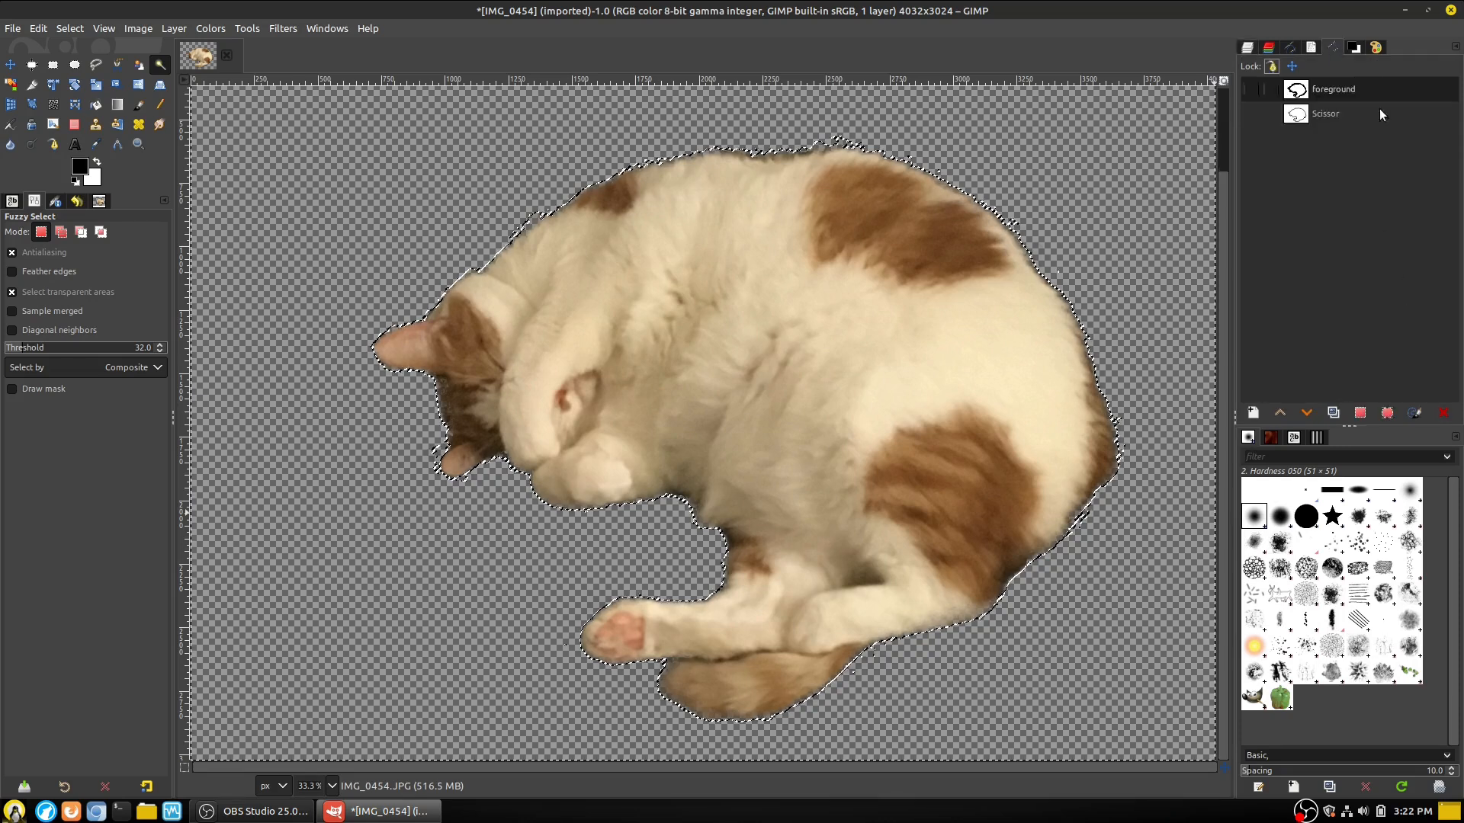
left_click(1387, 418)
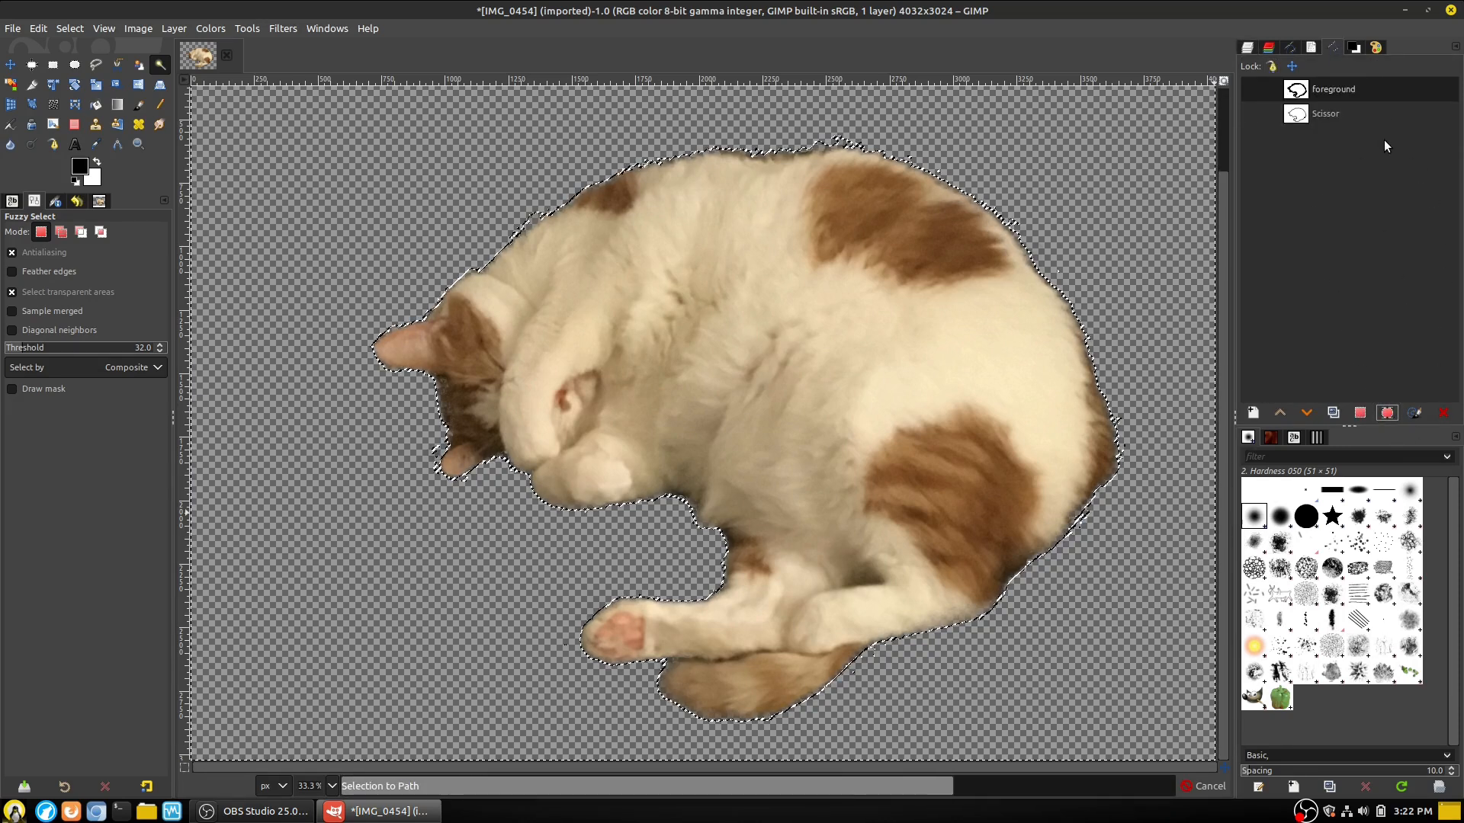
double_click(1330, 89)
type("Refined")
key("Return")
scroll(1011, 493, "down", 2)
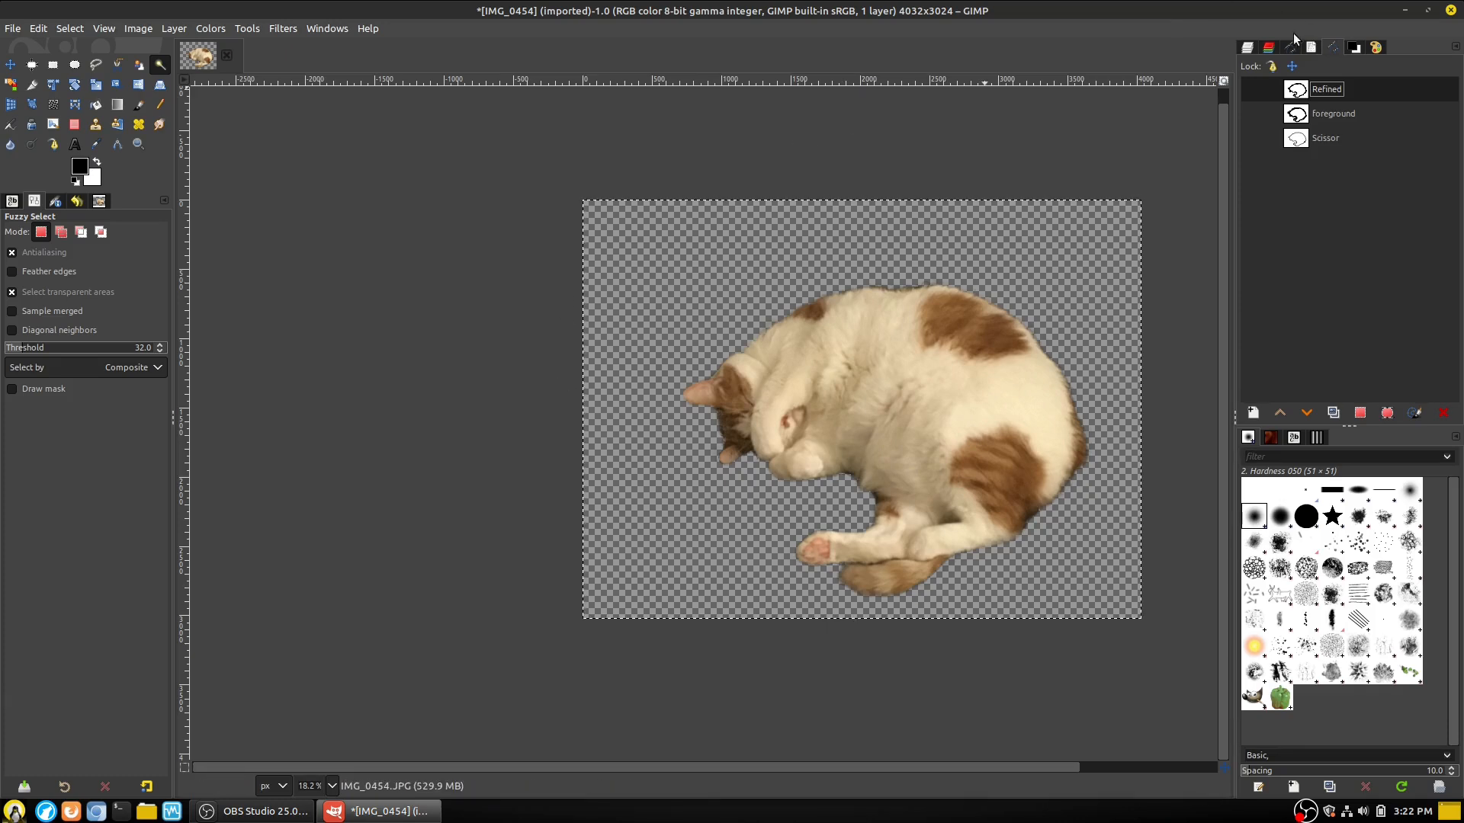
left_click(1248, 48)
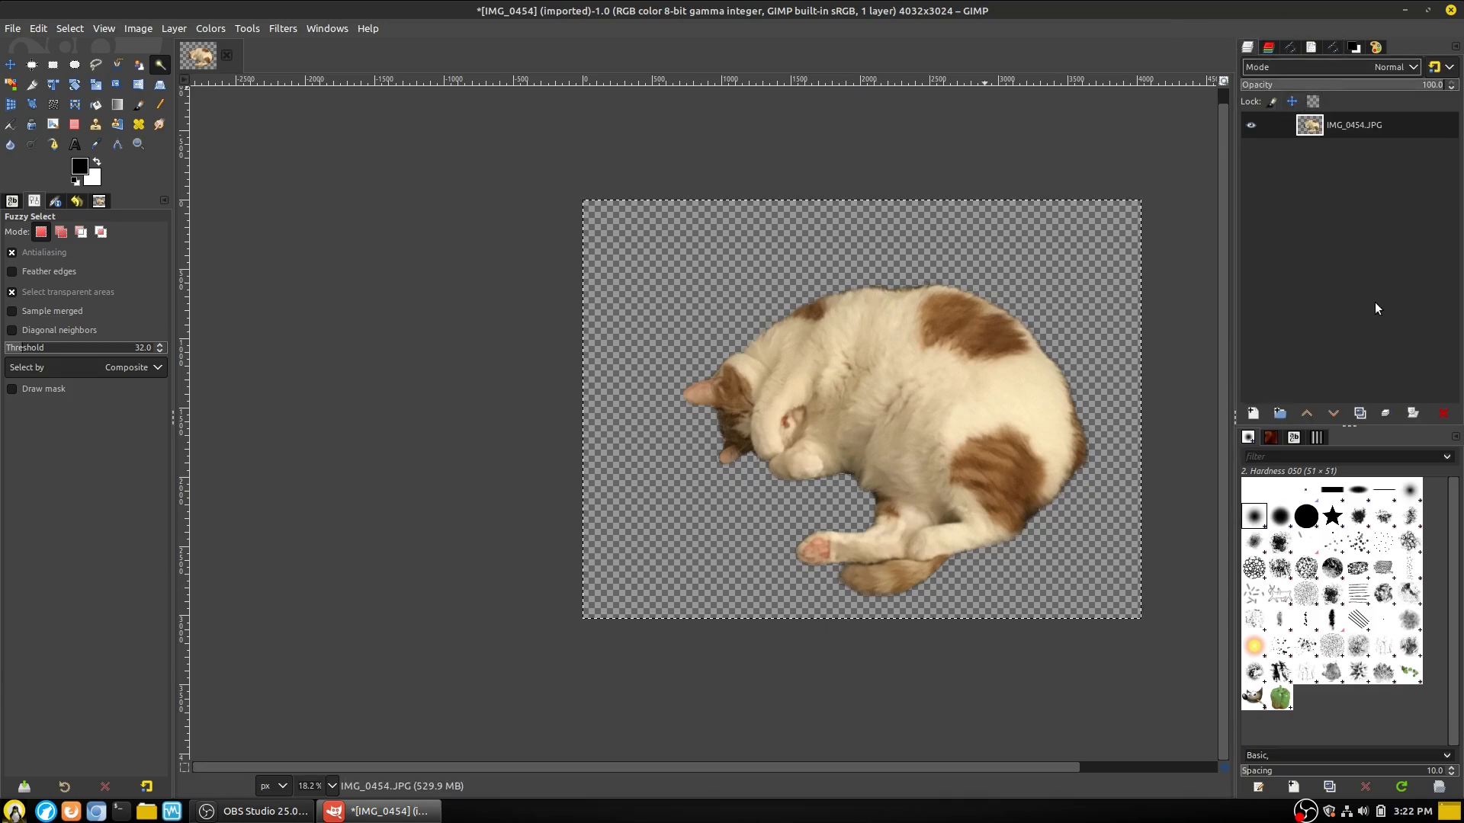